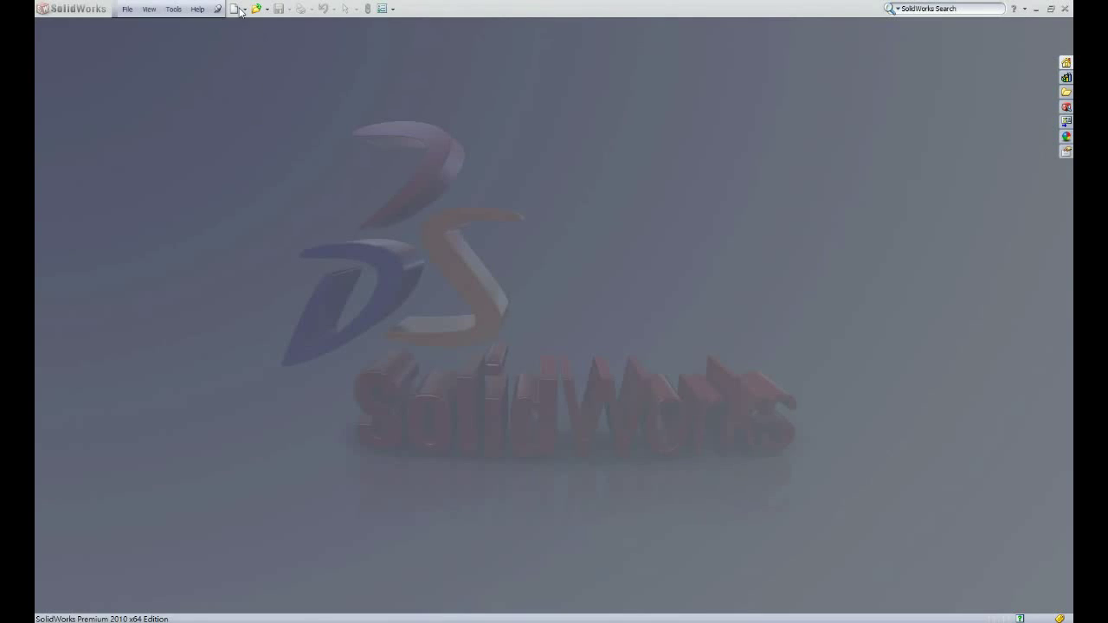
Create a new part and save it as 'Machine Screw, Countersunk'
{"action": "left_click", "coordinate": [239, 9]}
{"action": "left_click", "coordinate": [469, 402]}
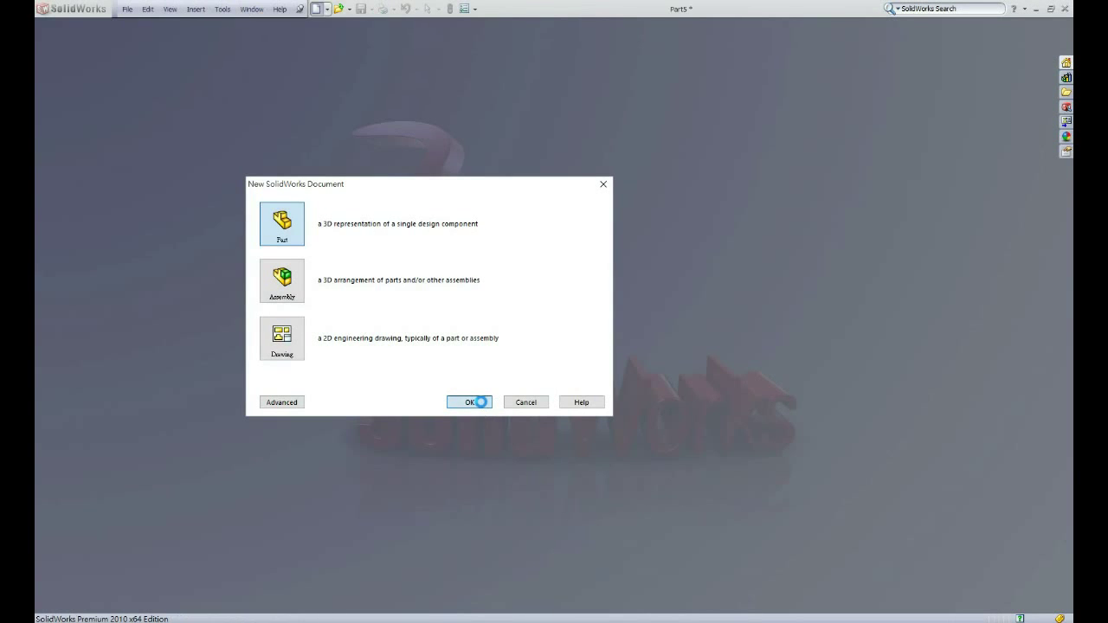
{"action": "key", "text": "ctrl+s"}
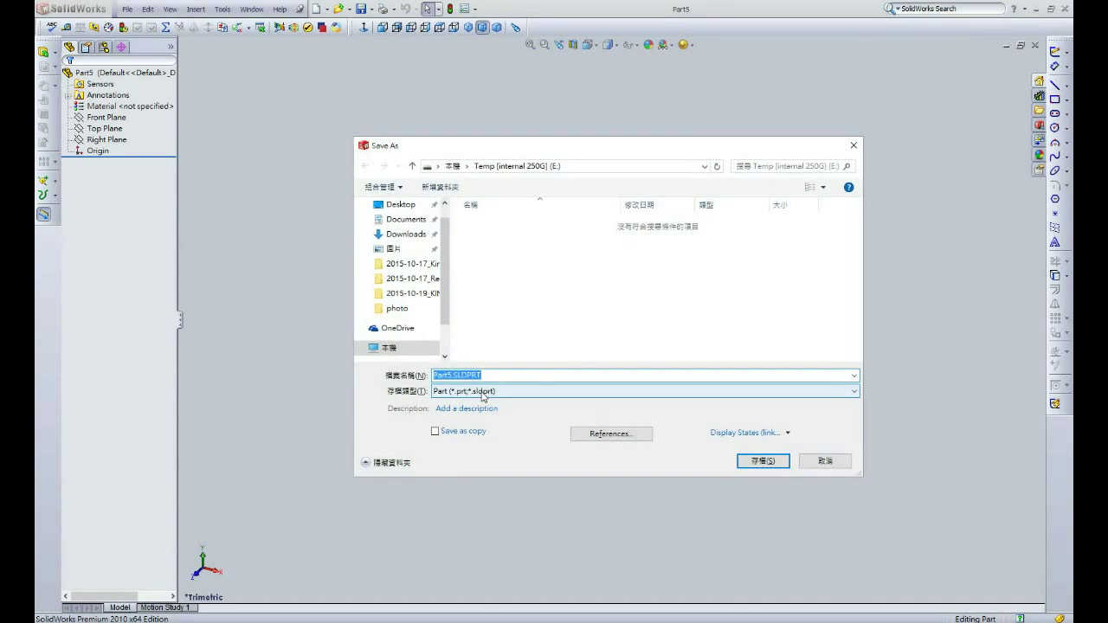
{"action": "type", "text": "Machine Screw, Countersunk"}
{"action": "left_click", "coordinate": [738, 464]}
Sketch a circle at the origin on the Top Plane with a 6 mm diameter
{"action": "left_click", "coordinate": [104, 128]}
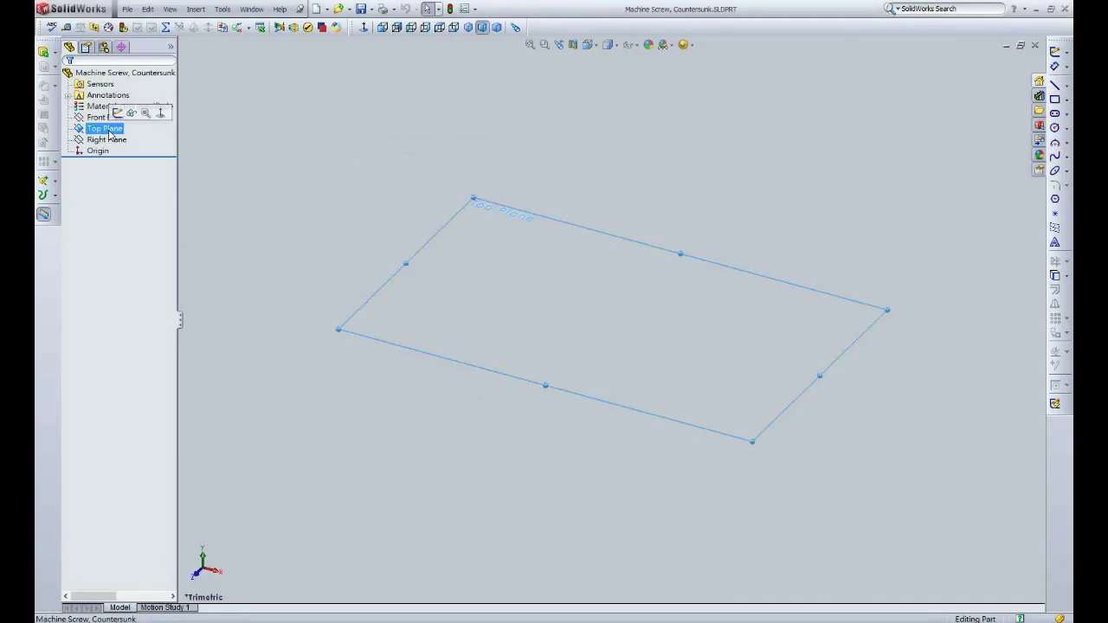
{"action": "left_click", "coordinate": [1054, 51]}
{"action": "left_click", "coordinate": [1055, 127]}
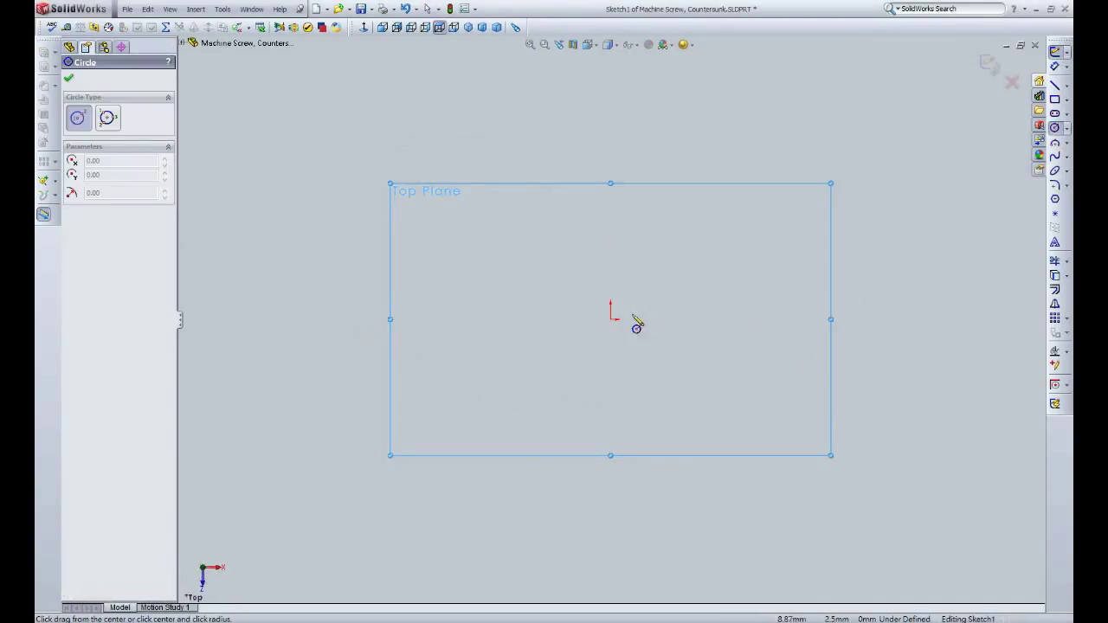
{"action": "left_click", "coordinate": [610, 318]}
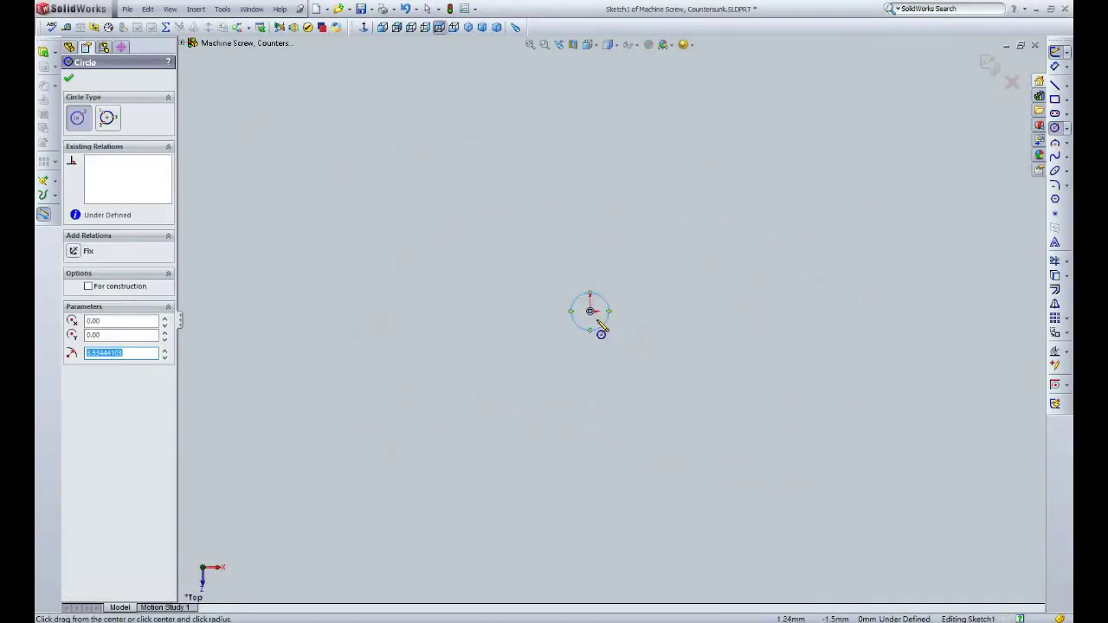
{"action": "left_click", "coordinate": [630, 251]}
{"action": "left_click", "coordinate": [1054, 66]}
{"action": "left_click", "coordinate": [586, 227]}
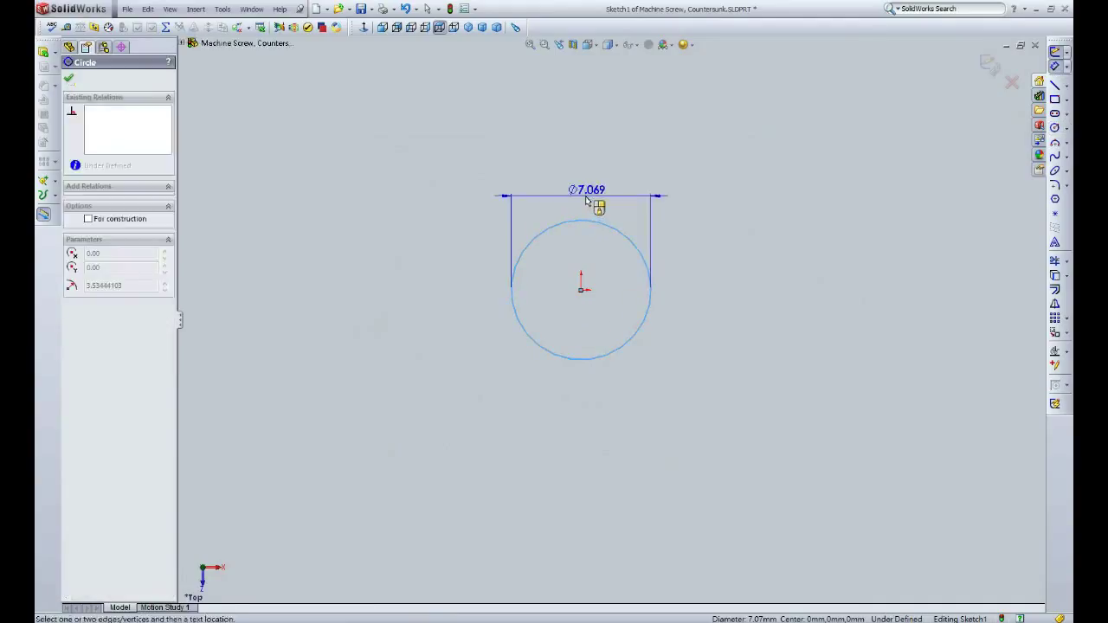
{"action": "left_click", "coordinate": [626, 198]}
{"action": "type", "text": "6.000mm"}
{"action": "key", "text": "Return"}
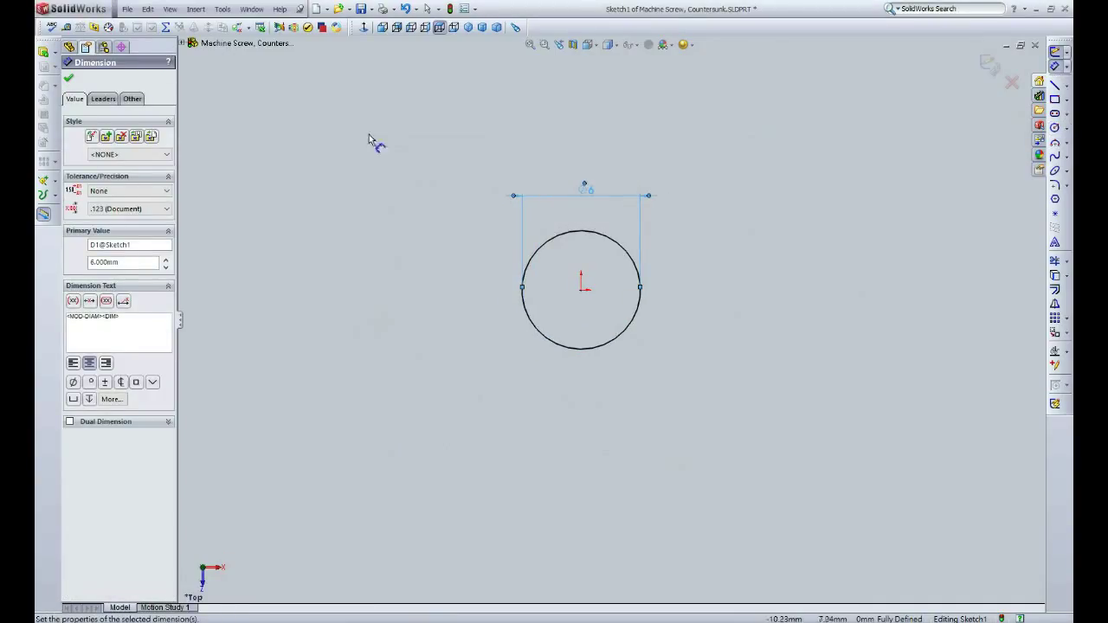
Show dimension names and rename the diameter dimension to 'dia'
{"action": "left_click", "coordinate": [195, 9]}
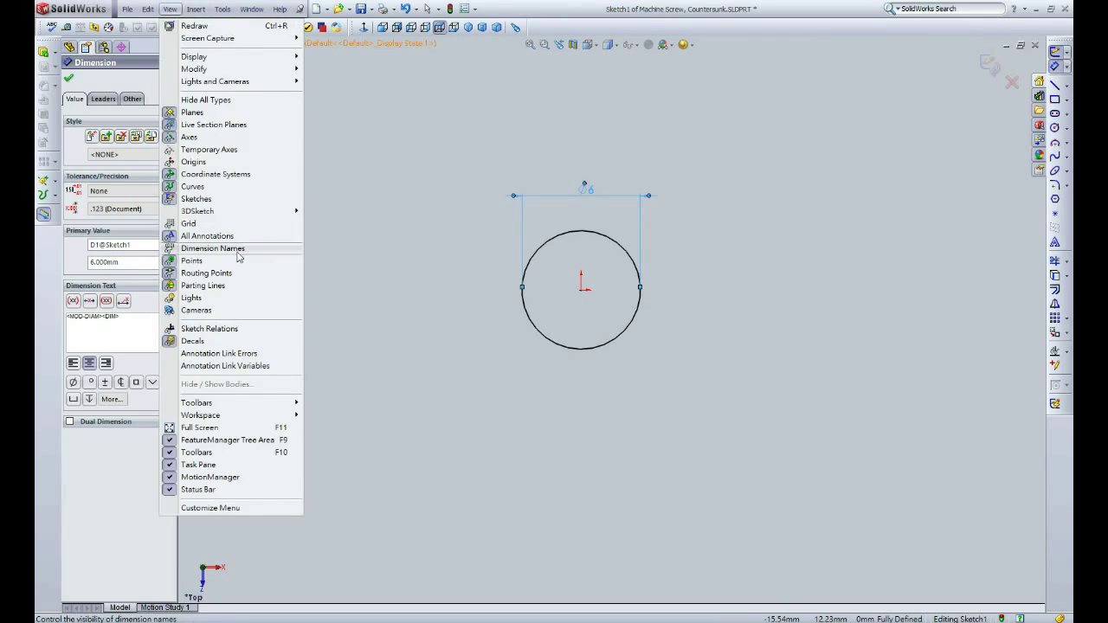
{"action": "left_click", "coordinate": [238, 253]}
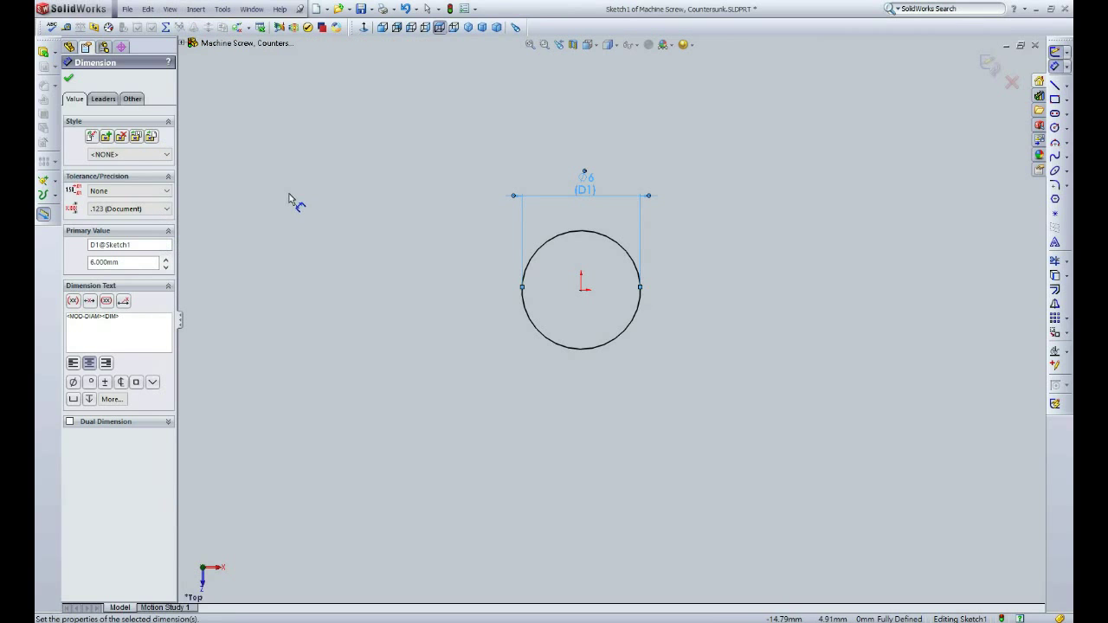
{"action": "key", "text": "Escape"}
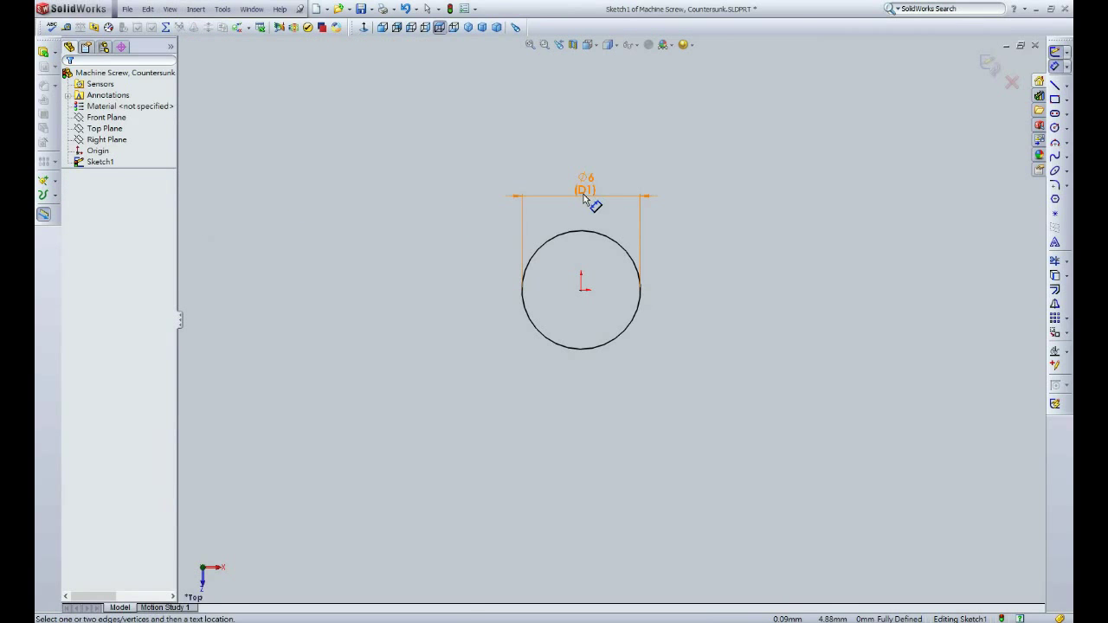
{"action": "left_click", "coordinate": [596, 192]}
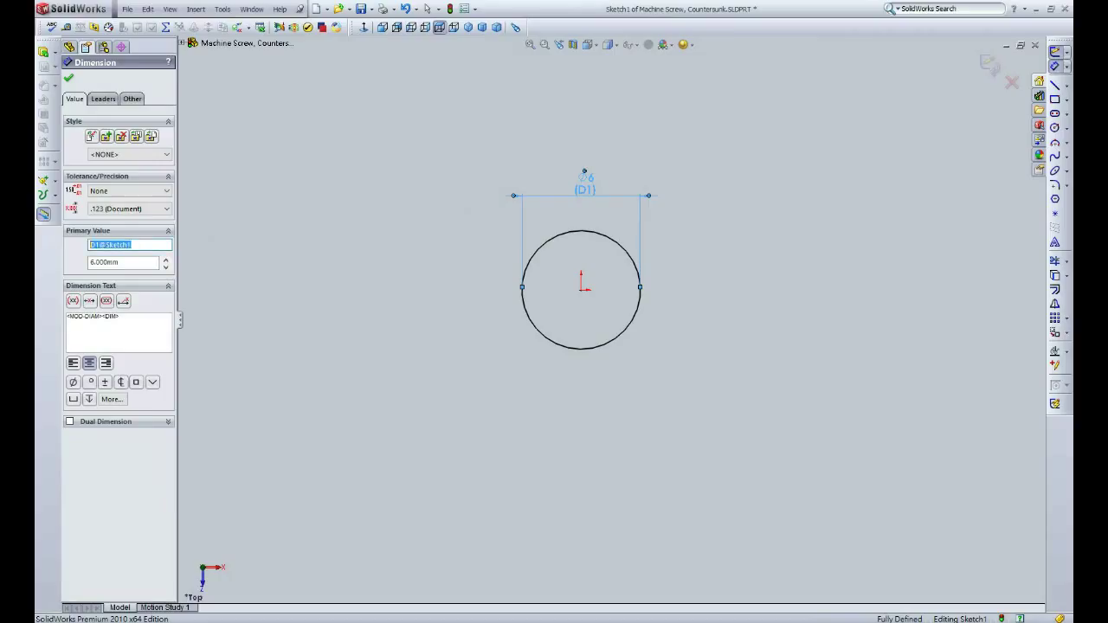
{"action": "left_click", "coordinate": [68, 81]}
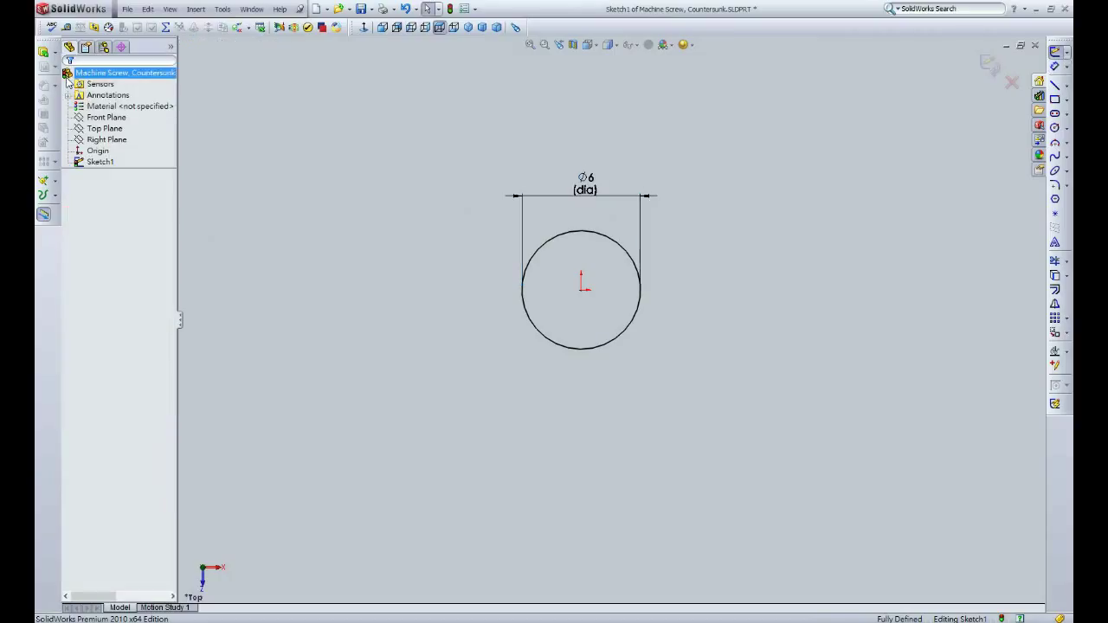
Extrude the circle 20 mm downward into a cylinder
{"action": "left_click", "coordinate": [45, 53]}
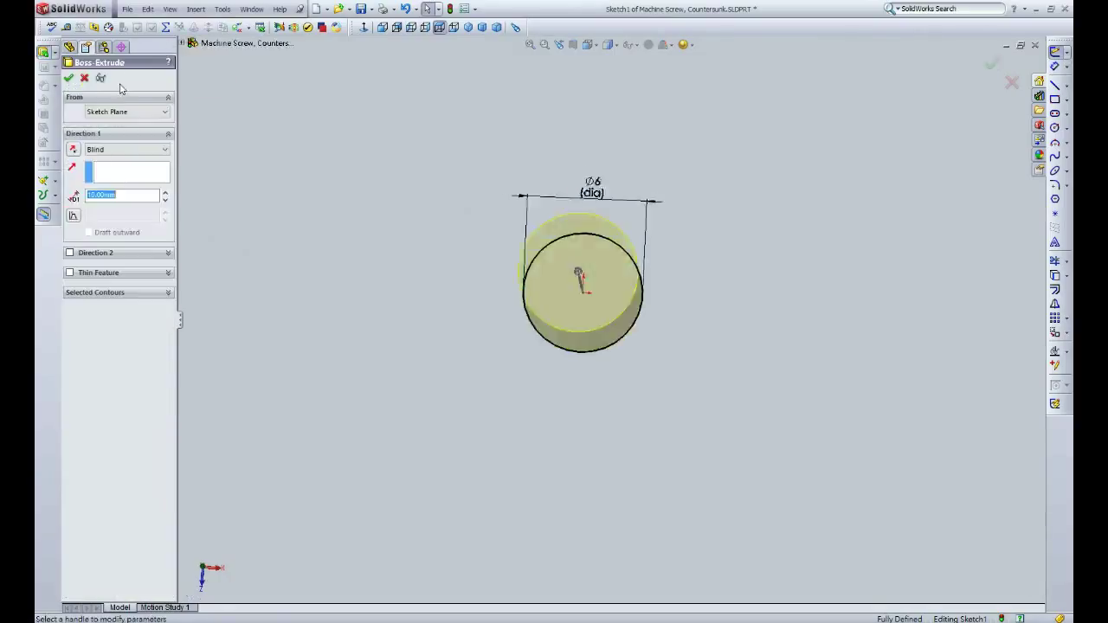
{"action": "left_click", "coordinate": [74, 151]}
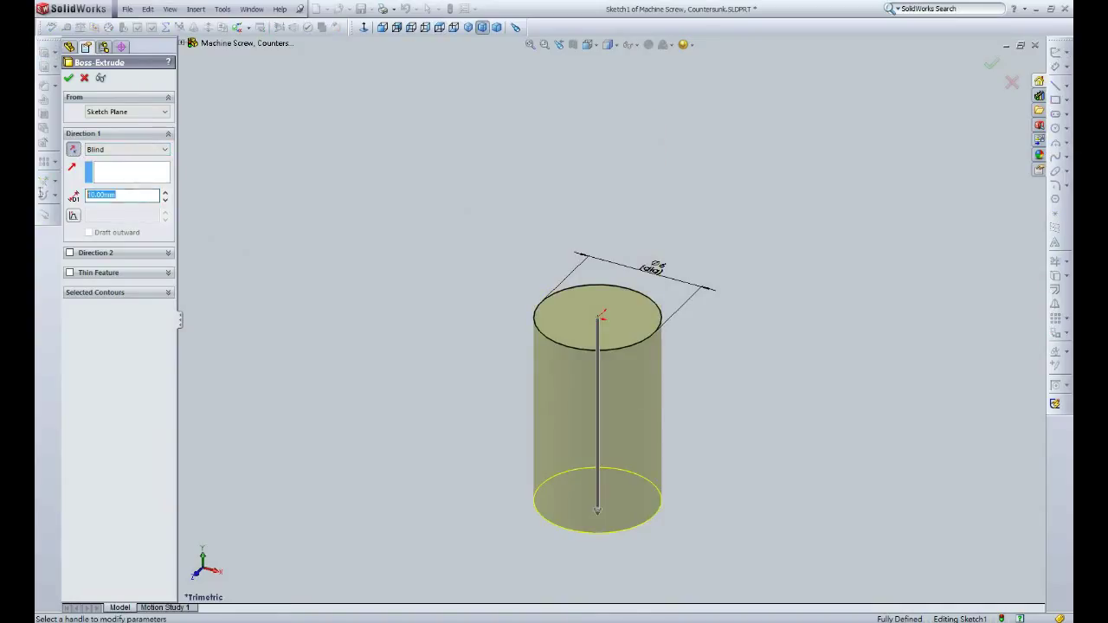
{"action": "type", "text": "20"}
{"action": "left_click", "coordinate": [69, 79]}
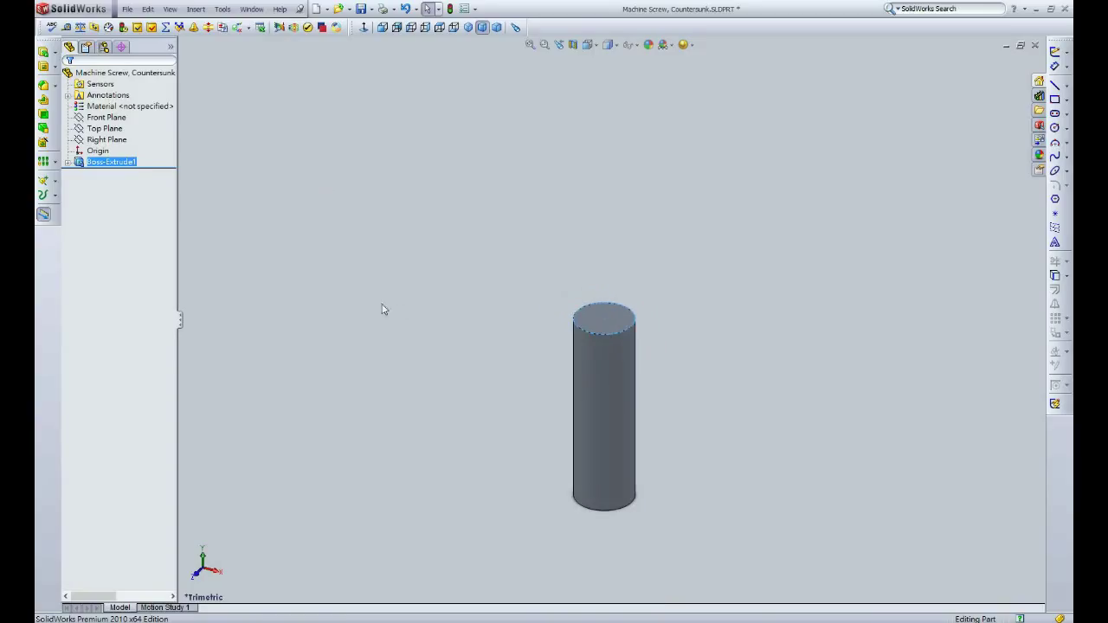
Rename the cylinder's 20 mm depth dimension to 'length'
{"action": "double_click", "coordinate": [87, 165]}
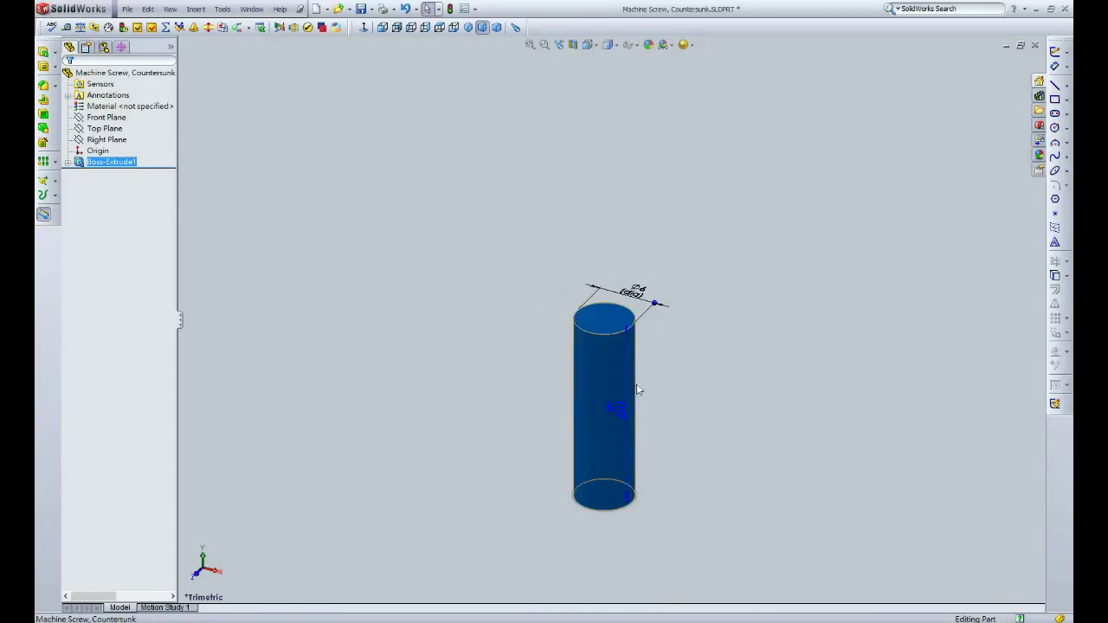
{"action": "left_click", "coordinate": [624, 420]}
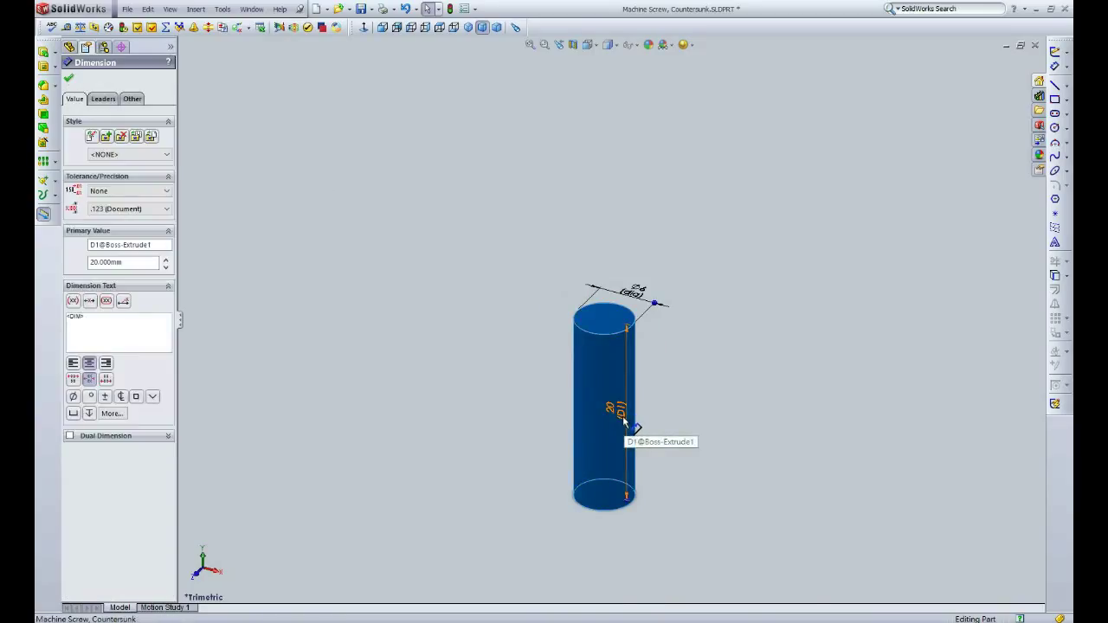
{"action": "right_click", "coordinate": [625, 422]}
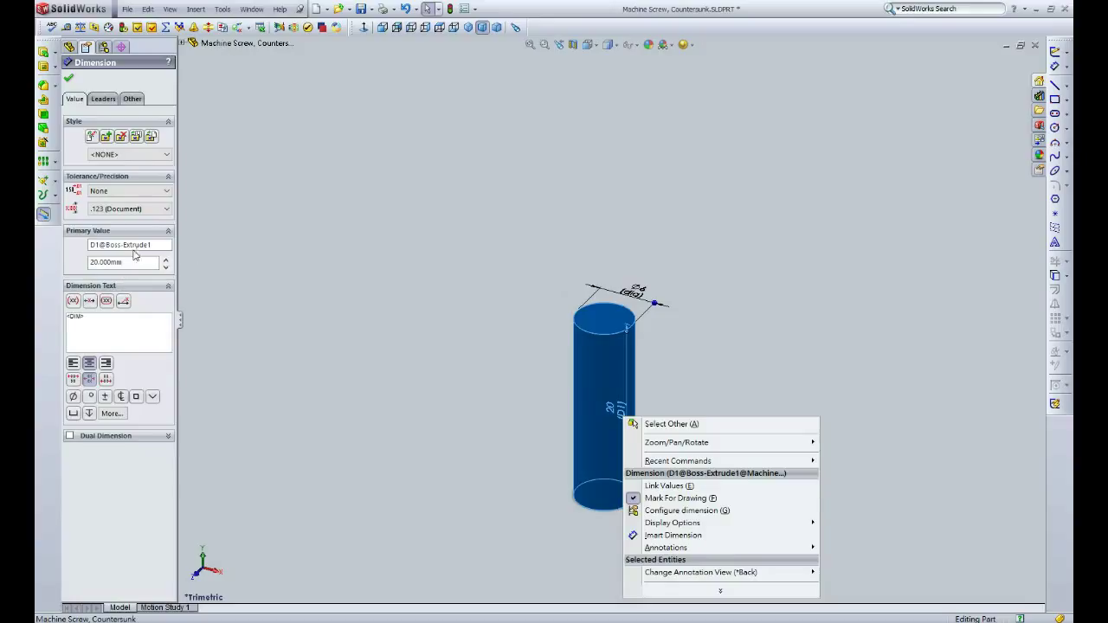
{"action": "left_click", "coordinate": [133, 248]}
{"action": "type", "text": "length"}
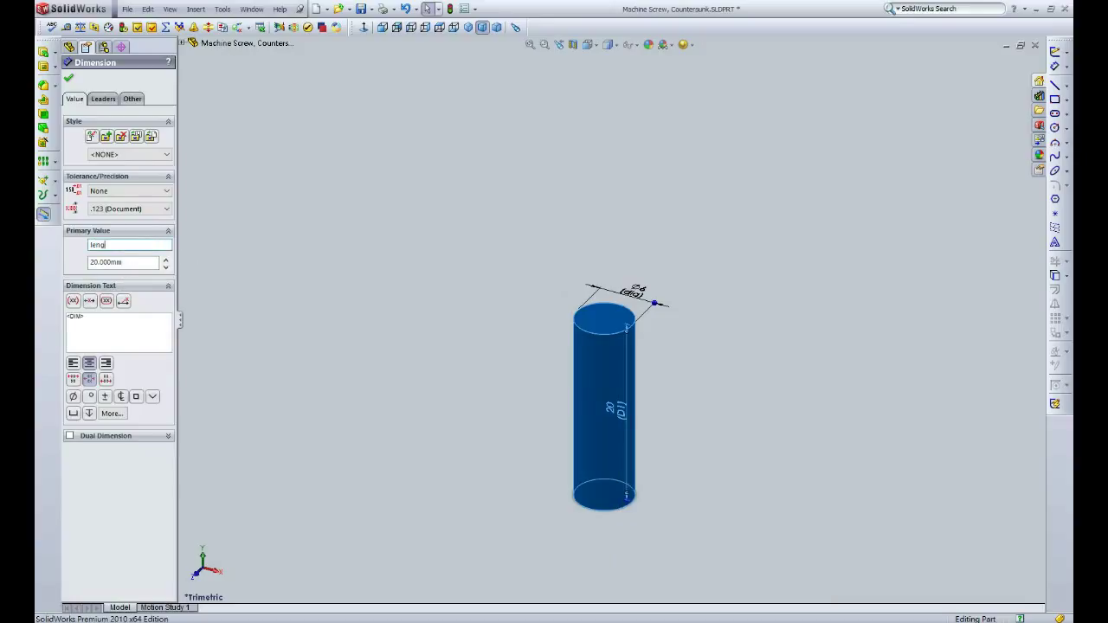
{"action": "left_click", "coordinate": [68, 78]}
Rename the extrusion to 'bolt' and its sketch to 'BoltSketch'
{"action": "left_click", "coordinate": [108, 163]}
{"action": "left_click", "coordinate": [103, 164]}
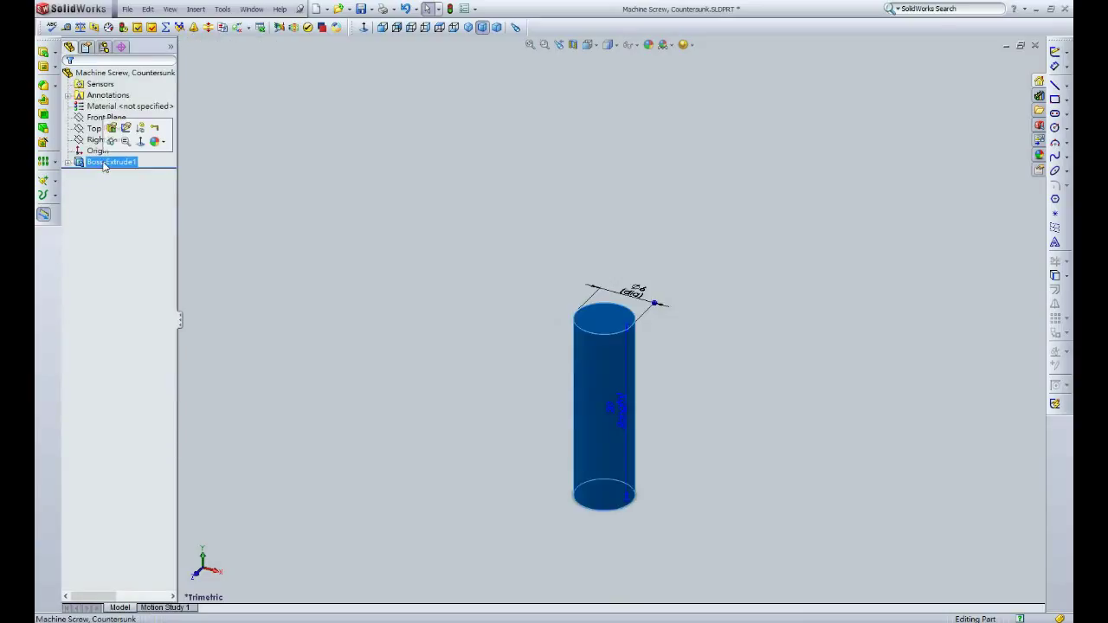
{"action": "left_click", "coordinate": [101, 164]}
{"action": "type", "text": "bolt"}
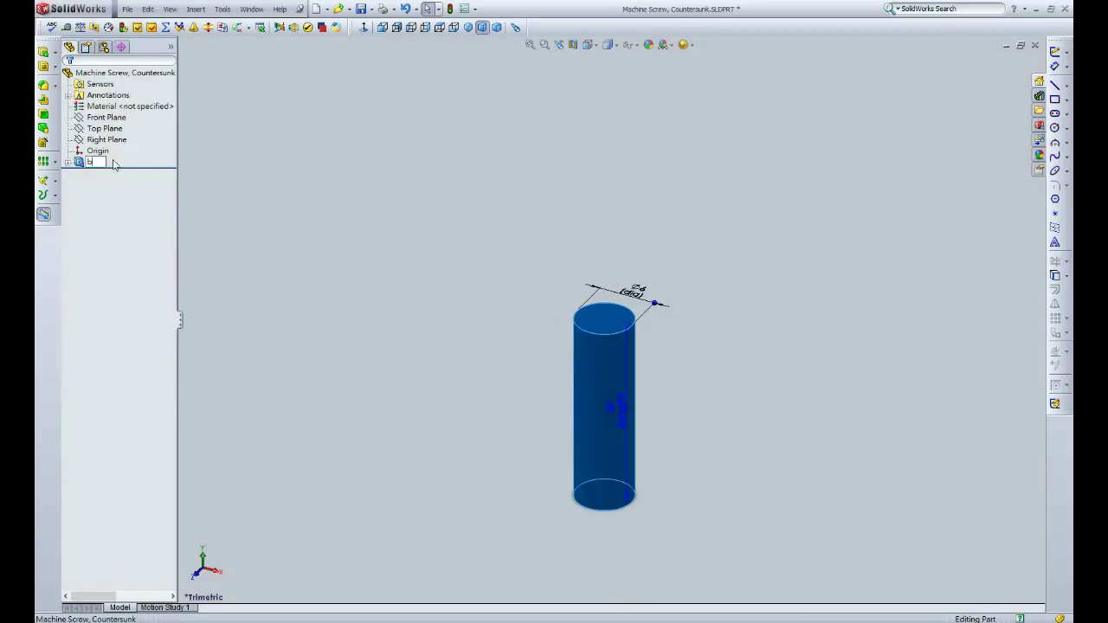
{"action": "left_click", "coordinate": [67, 163]}
{"action": "left_click", "coordinate": [102, 176]}
{"action": "left_click", "coordinate": [114, 174]}
{"action": "type", "text": "BoltSketch"}
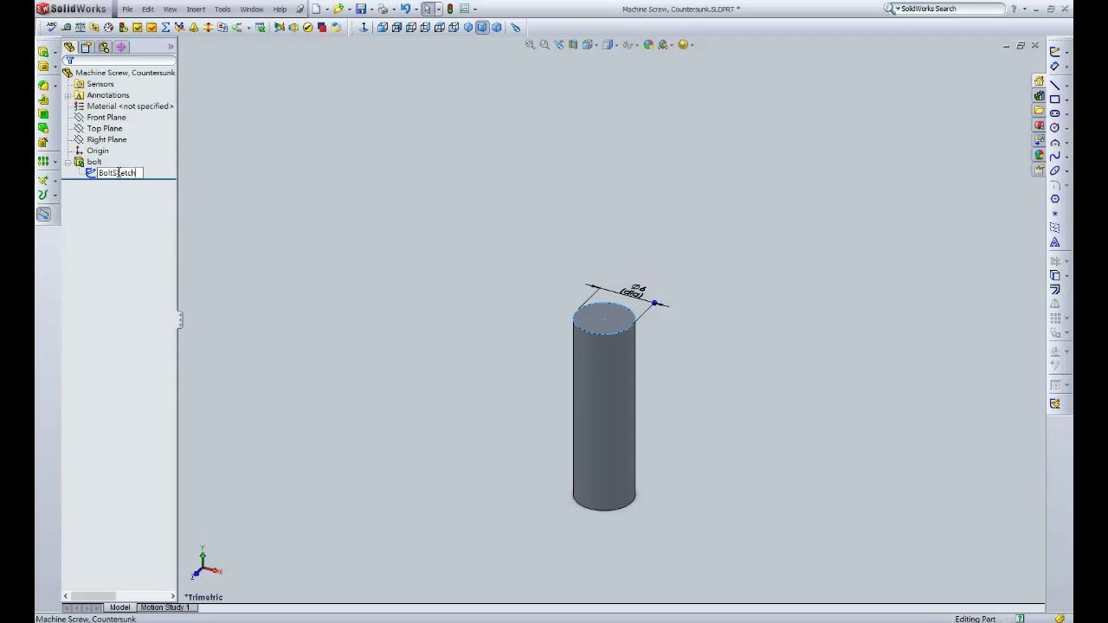
{"action": "key", "text": "Return"}
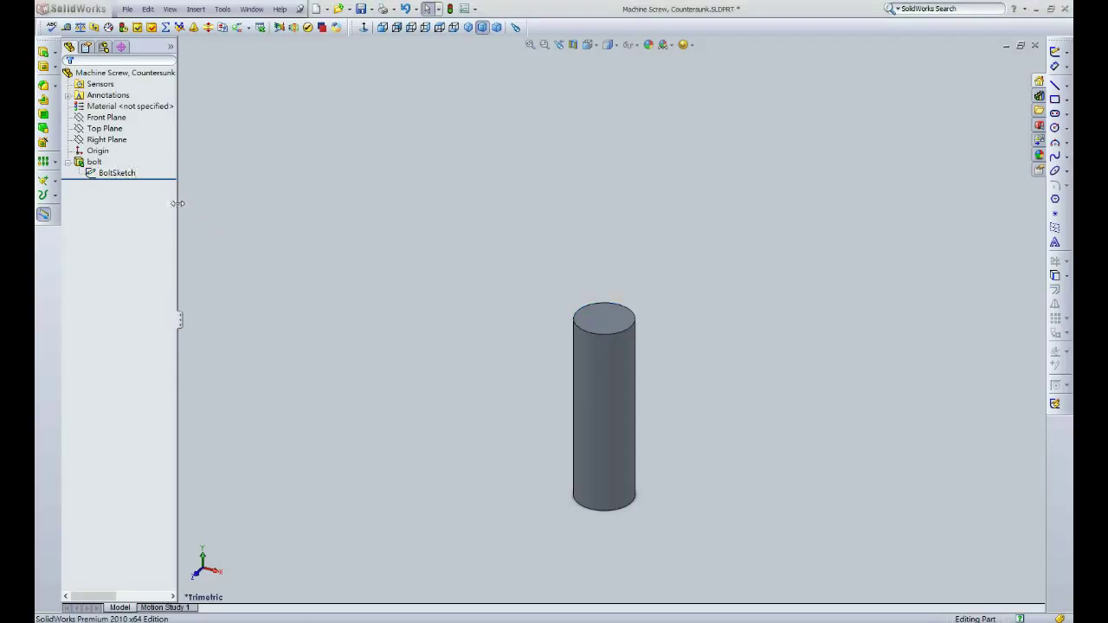
{"action": "left_click", "coordinate": [107, 139]}
Start a sketch on the Right Plane and draw the small chamfered profile lines
{"action": "left_click", "coordinate": [1056, 53]}
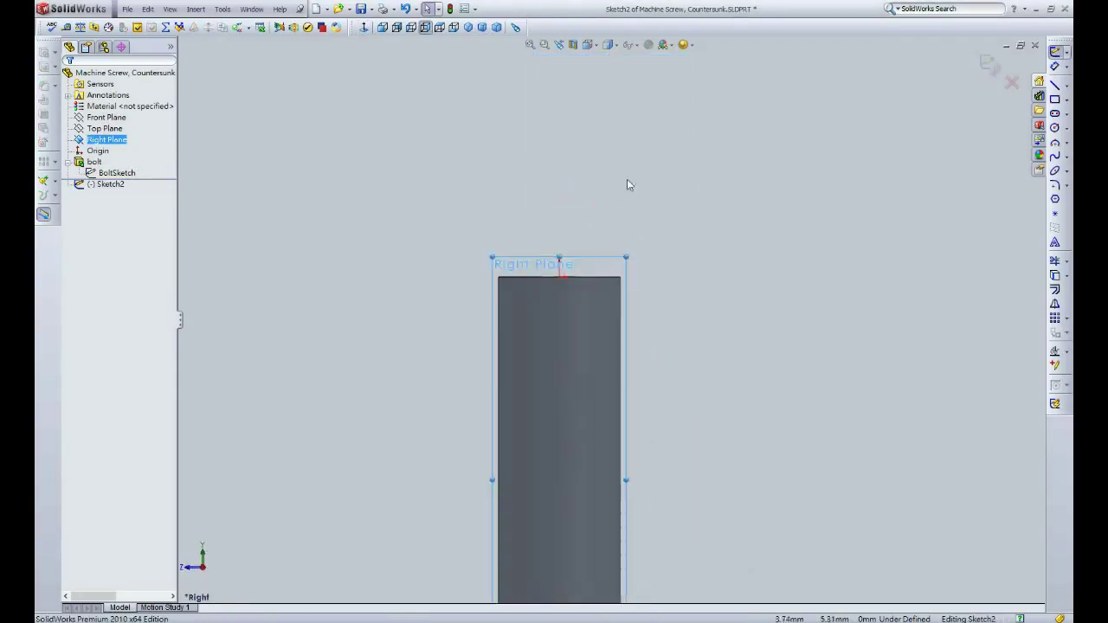
{"action": "left_click", "coordinate": [1054, 84]}
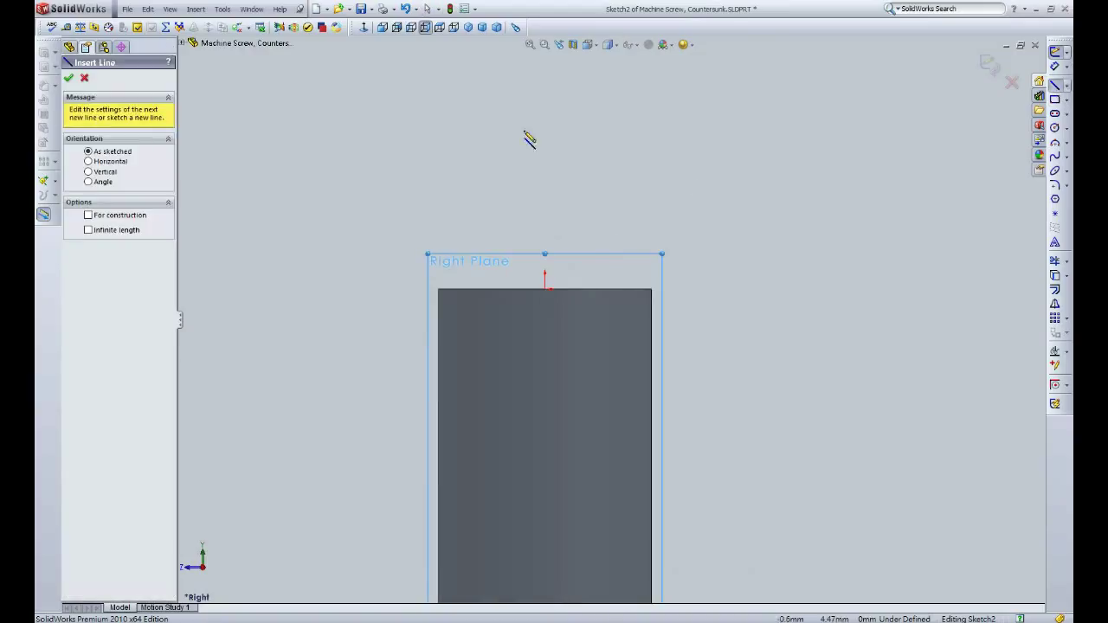
{"action": "left_click", "coordinate": [636, 171]}
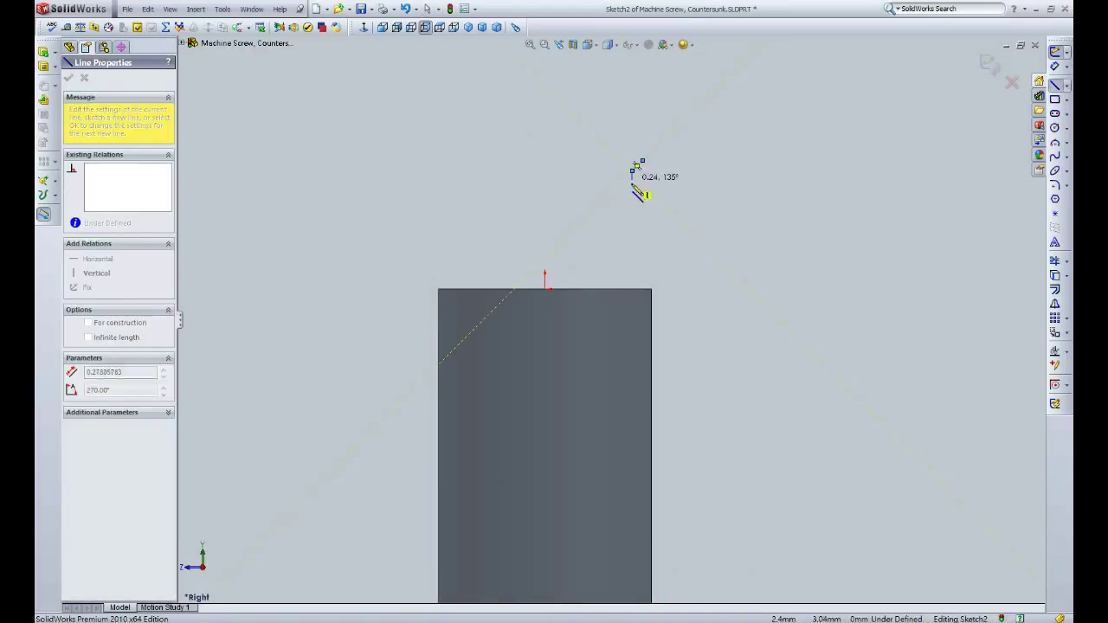
{"action": "left_click", "coordinate": [632, 180]}
{"action": "left_click", "coordinate": [671, 181]}
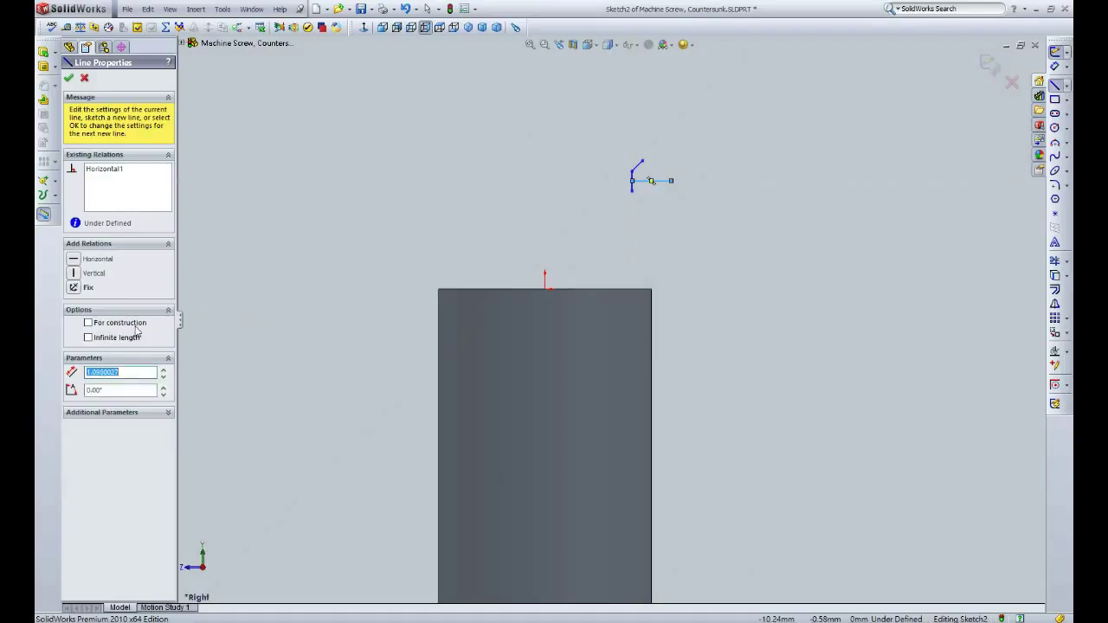
{"action": "left_click", "coordinate": [87, 322]}
{"action": "left_click", "coordinate": [68, 79]}
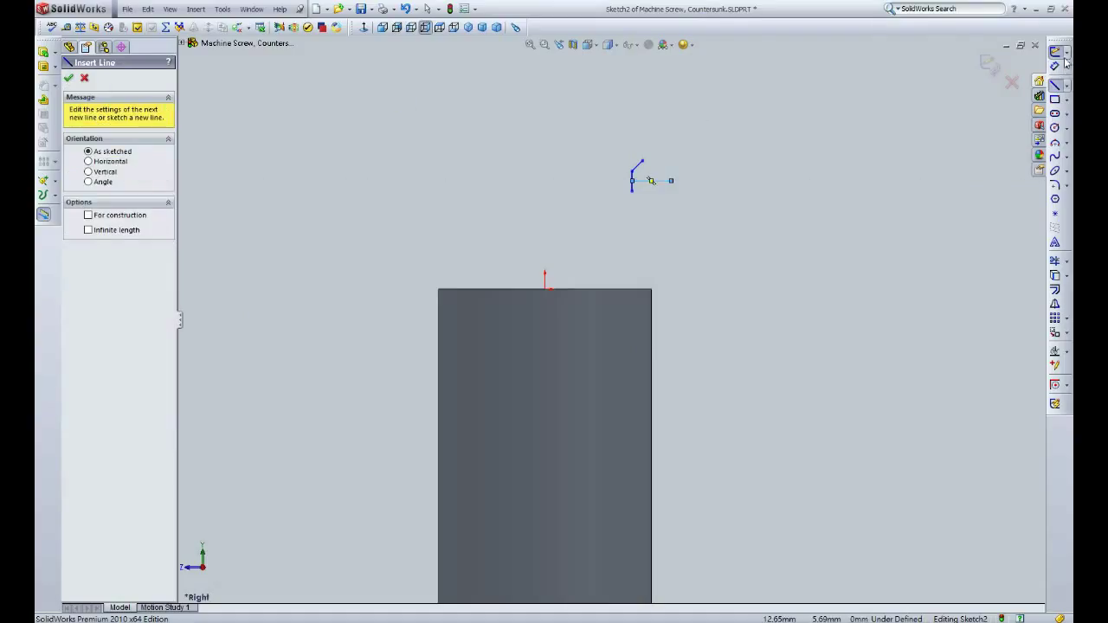
{"action": "key", "text": "Escape"}
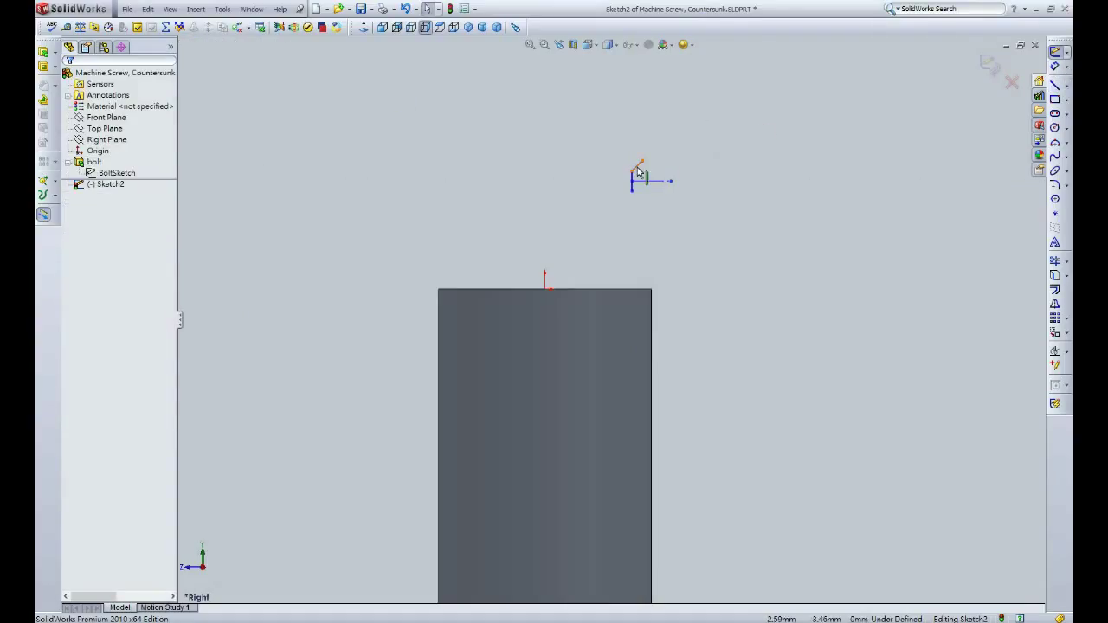
{"action": "left_click", "coordinate": [638, 173]}
{"action": "left_click", "coordinate": [650, 184], "text": "ctrl"}
{"action": "key", "text": "Escape"}
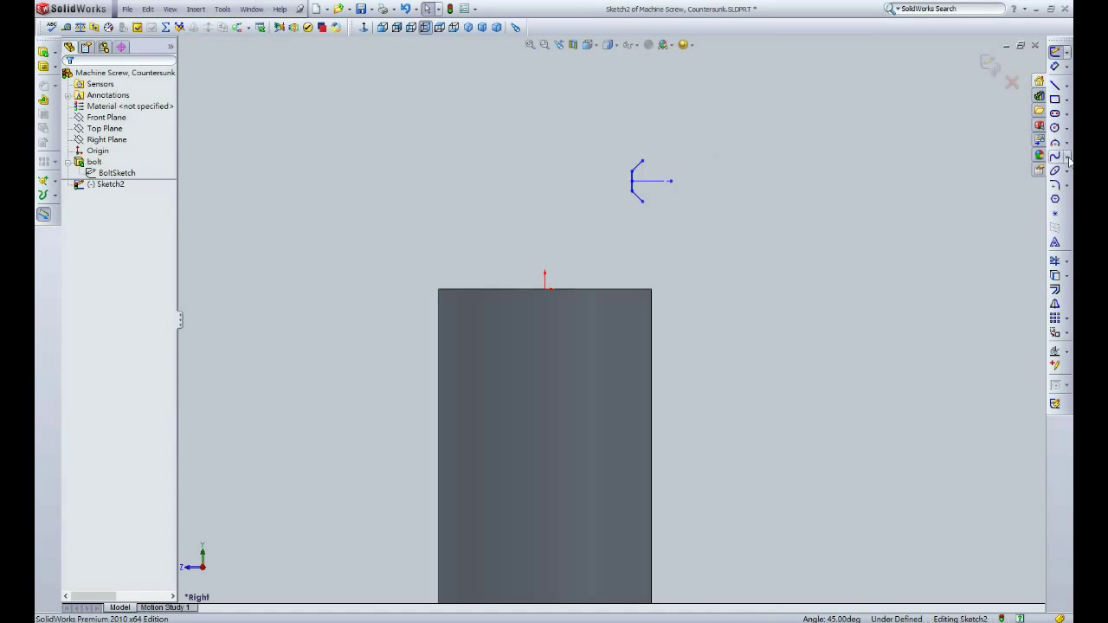
Draw a horizontal and a vertical line and make both construction centerlines
{"action": "left_click", "coordinate": [1054, 84]}
{"action": "scroll", "coordinate": [677, 163], "scroll_direction": "down", "scroll_amount": 3}
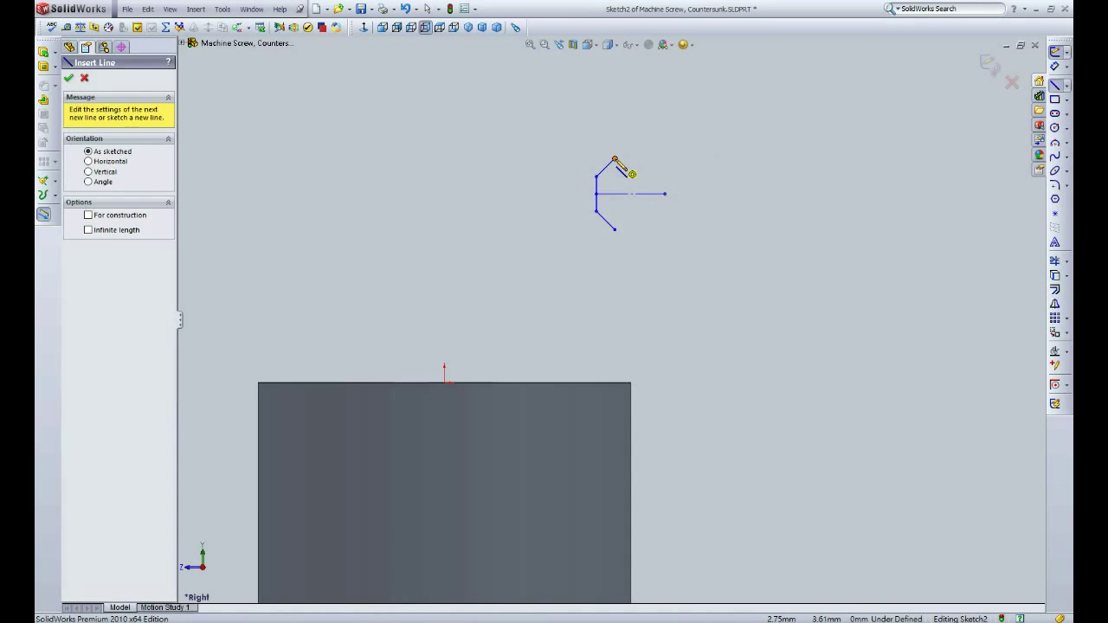
{"action": "left_click_drag", "start_coordinate": [614, 159], "coordinate": [614, 229]}
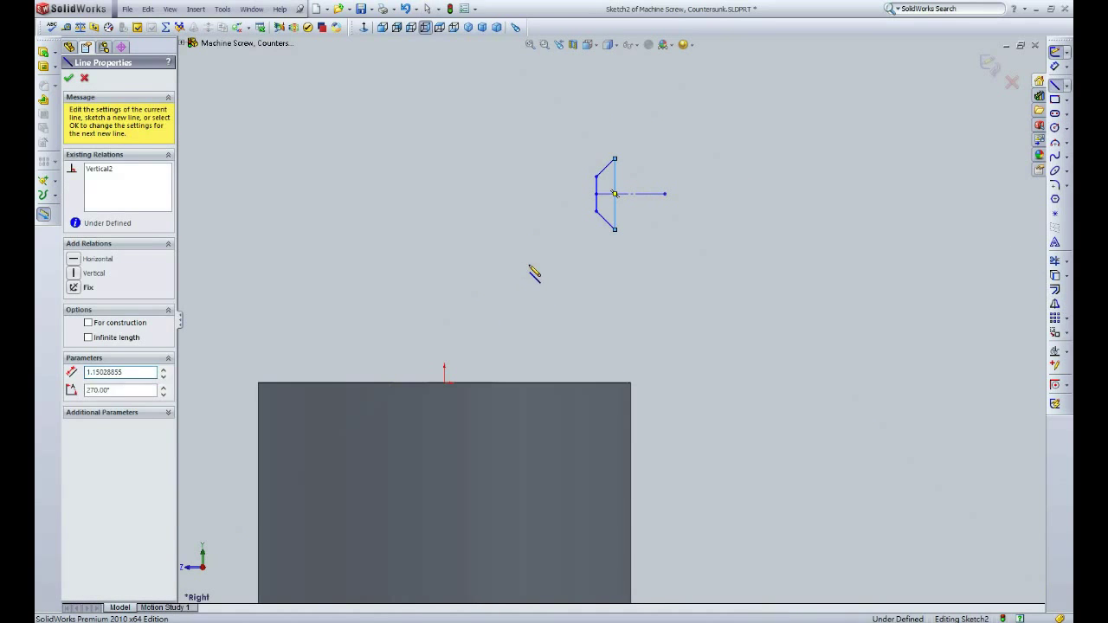
{"action": "left_click_drag", "start_coordinate": [522, 264], "coordinate": [773, 264]}
{"action": "left_click_drag", "start_coordinate": [445, 382], "coordinate": [444, 98]}
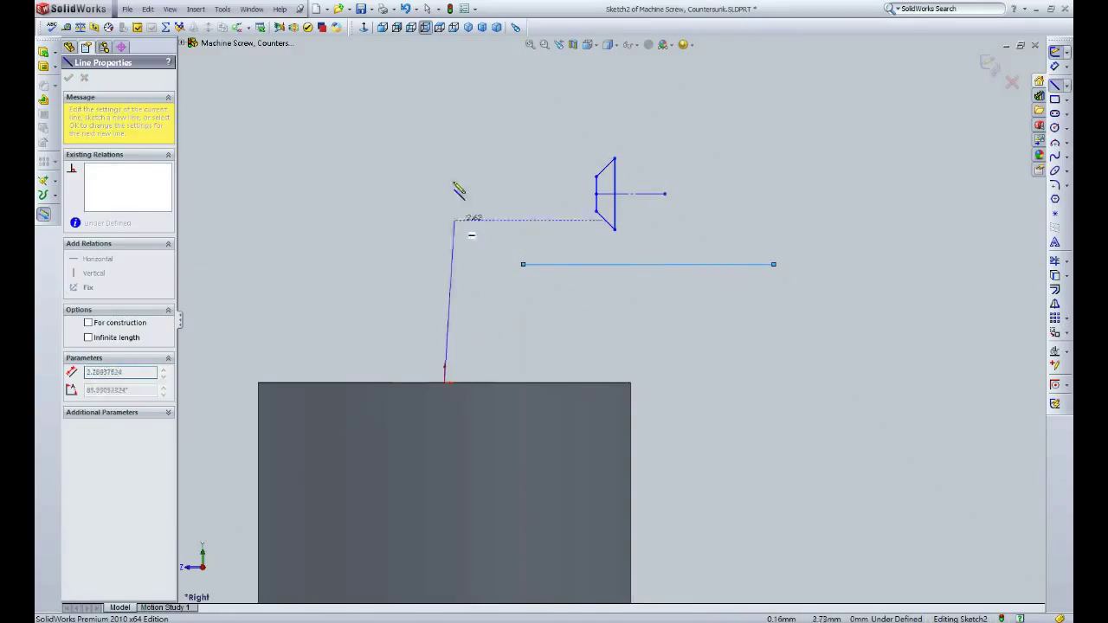
{"action": "key", "text": "Escape"}
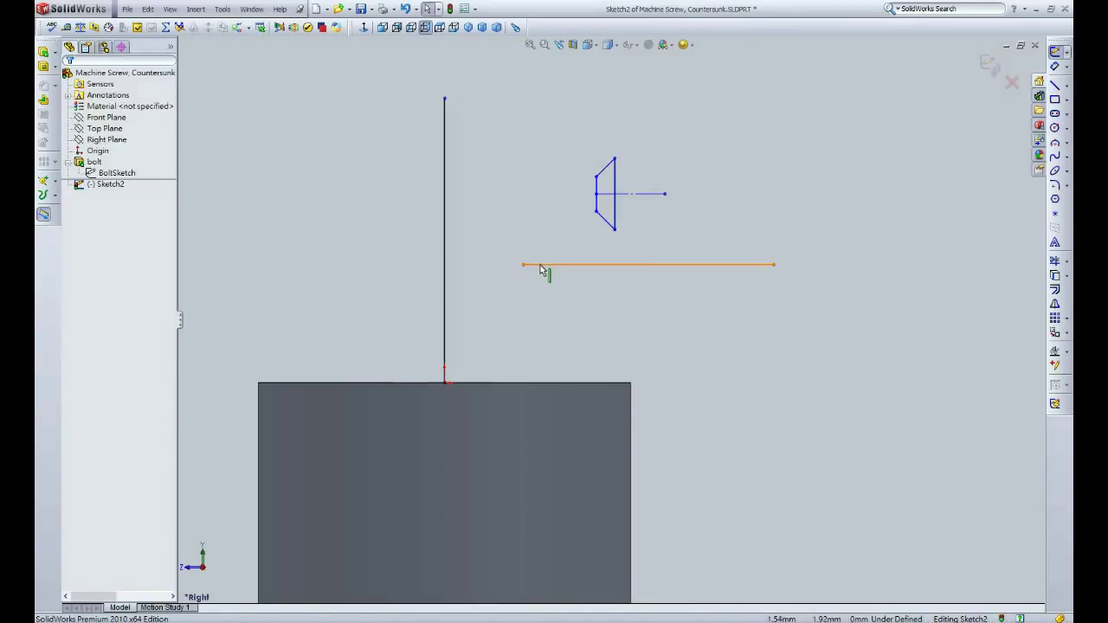
{"action": "left_click", "coordinate": [544, 264]}
{"action": "left_click", "coordinate": [445, 241], "text": "ctrl"}
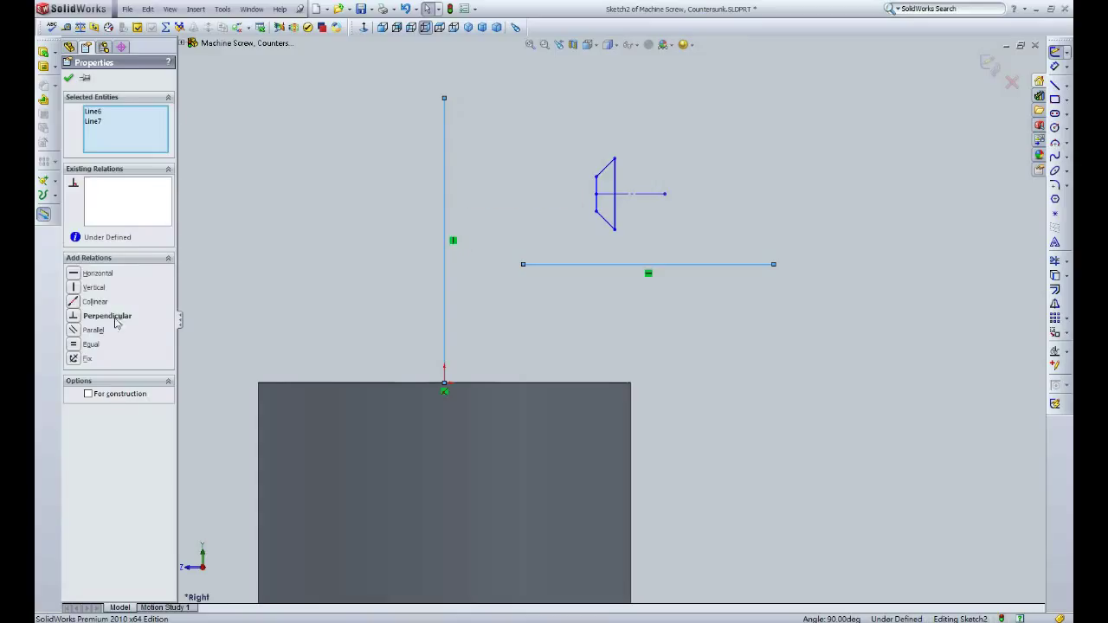
{"action": "left_click", "coordinate": [88, 394]}
{"action": "left_click", "coordinate": [70, 78]}
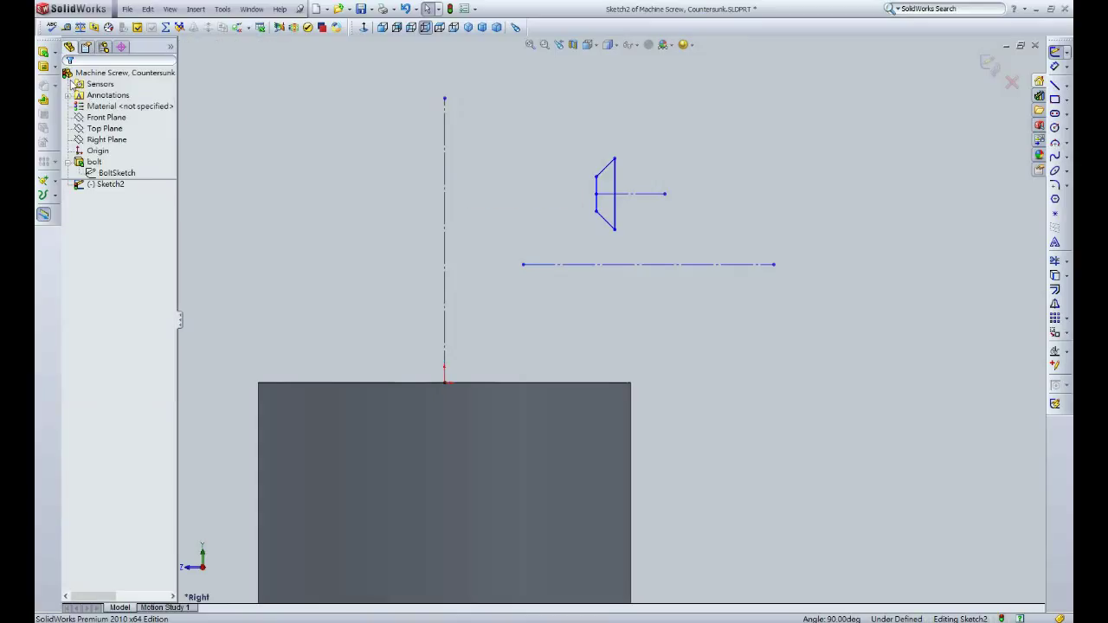
Mirror the profile below the horizontal centerline and add a horizontal line to the copy
{"action": "left_click_drag", "start_coordinate": [564, 120], "coordinate": [634, 244]}
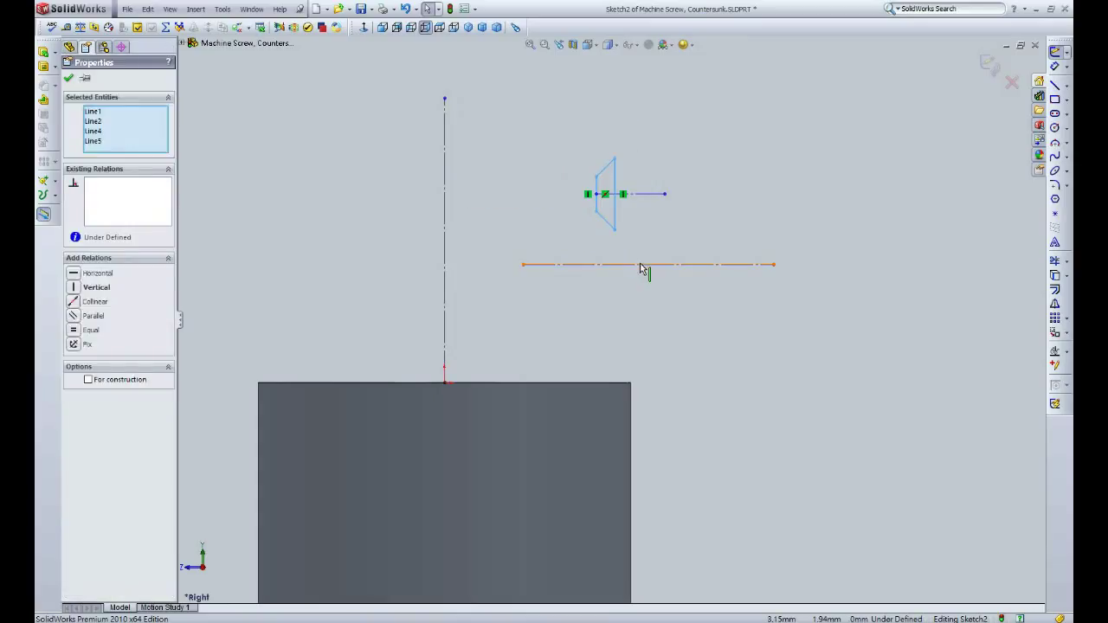
{"action": "left_click", "coordinate": [644, 265], "text": "ctrl"}
{"action": "left_click", "coordinate": [1055, 304]}
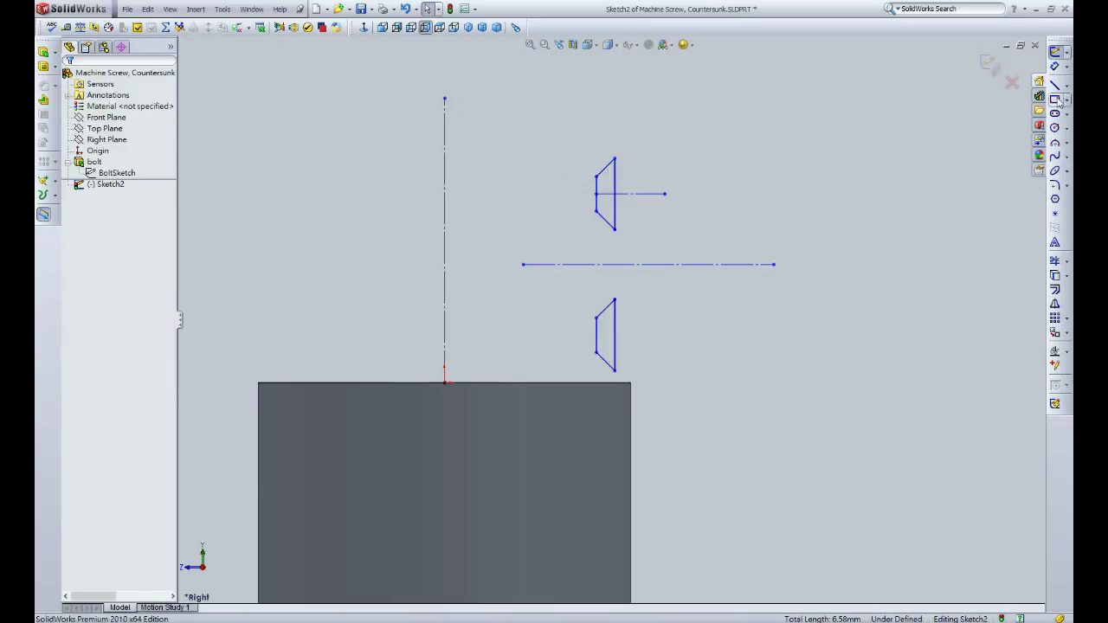
{"action": "key", "text": "l"}
{"action": "left_click", "coordinate": [596, 335]}
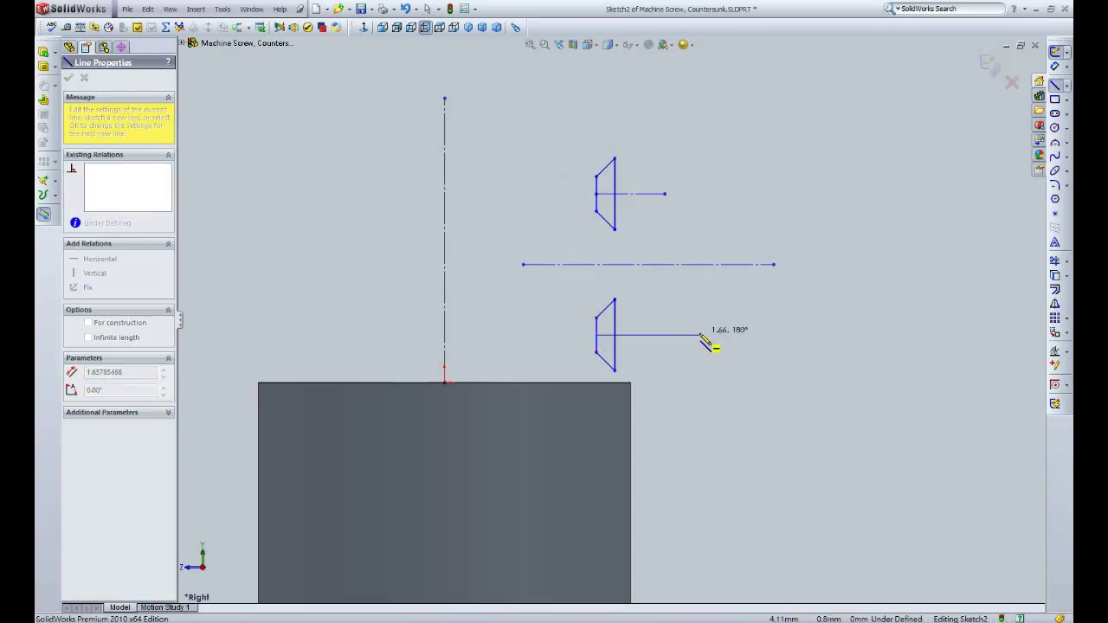
{"action": "left_click", "coordinate": [700, 335]}
{"action": "key", "text": "Escape"}
{"action": "left_click_drag", "start_coordinate": [589, 304], "coordinate": [729, 403]}
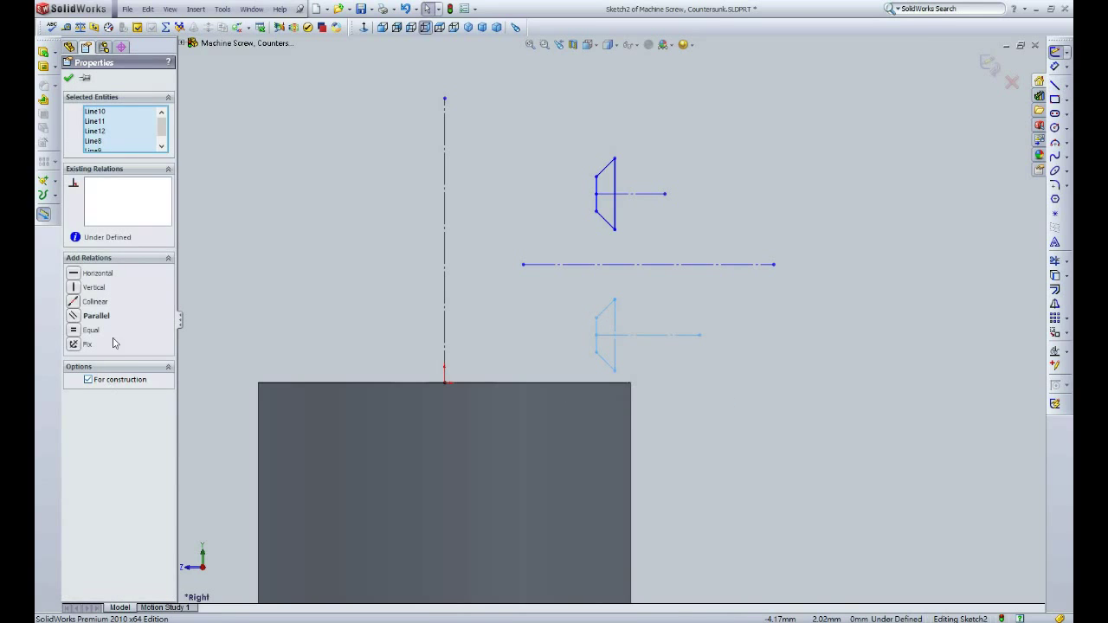
{"action": "left_click", "coordinate": [69, 78]}
{"action": "left_click", "coordinate": [1055, 67]}
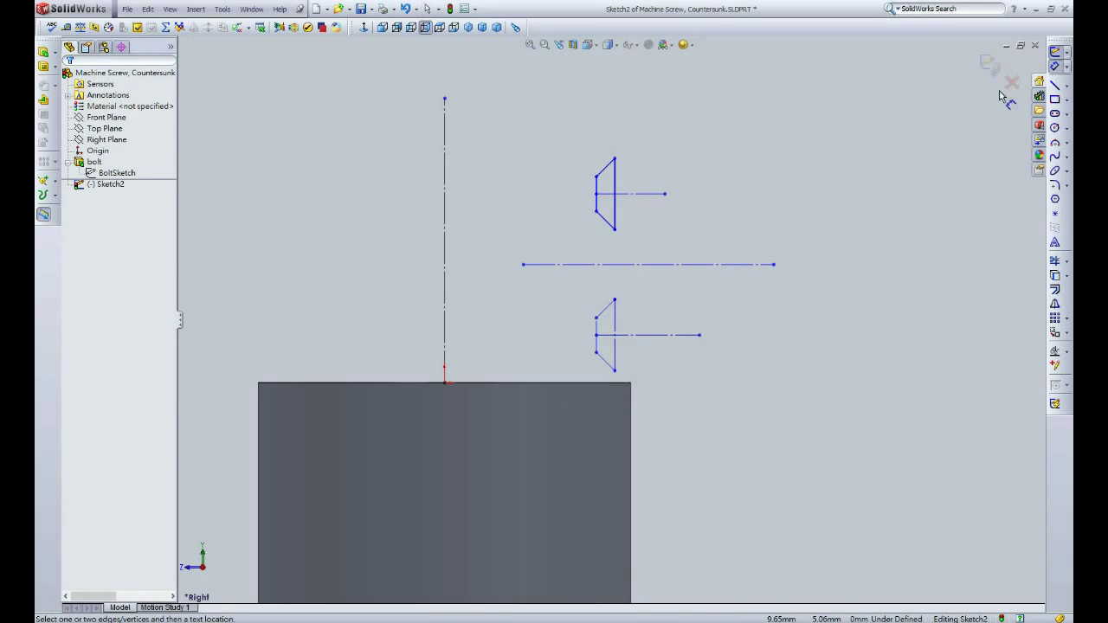
Dimension the flank angle to 60° and the tip gap to 0.01
{"action": "left_click", "coordinate": [605, 223]}
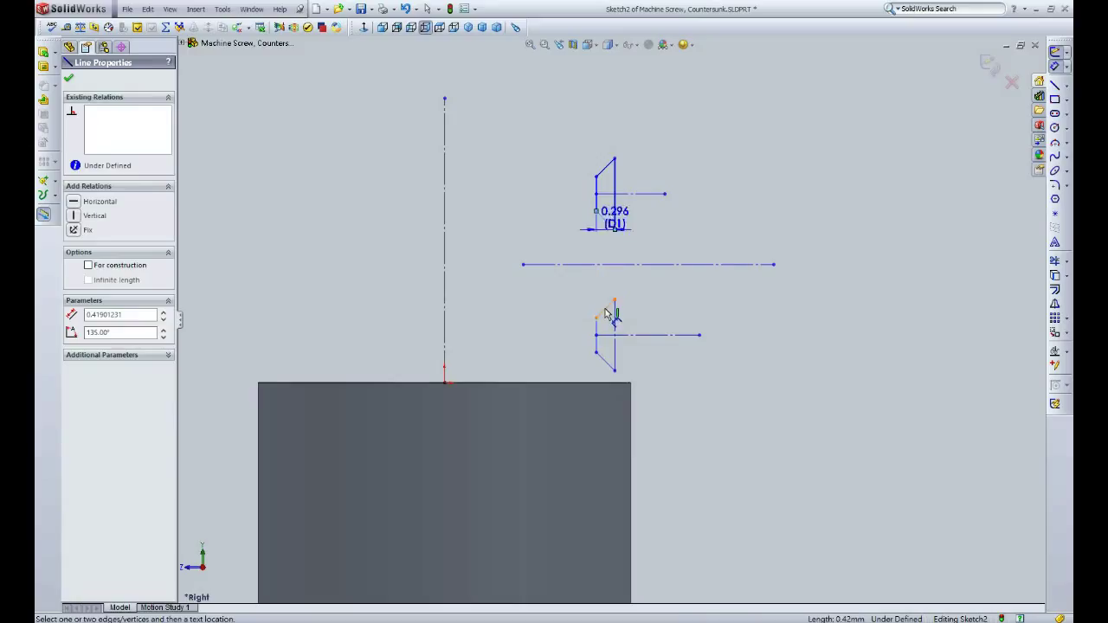
{"action": "left_click", "coordinate": [609, 311]}
{"action": "left_click", "coordinate": [511, 271]}
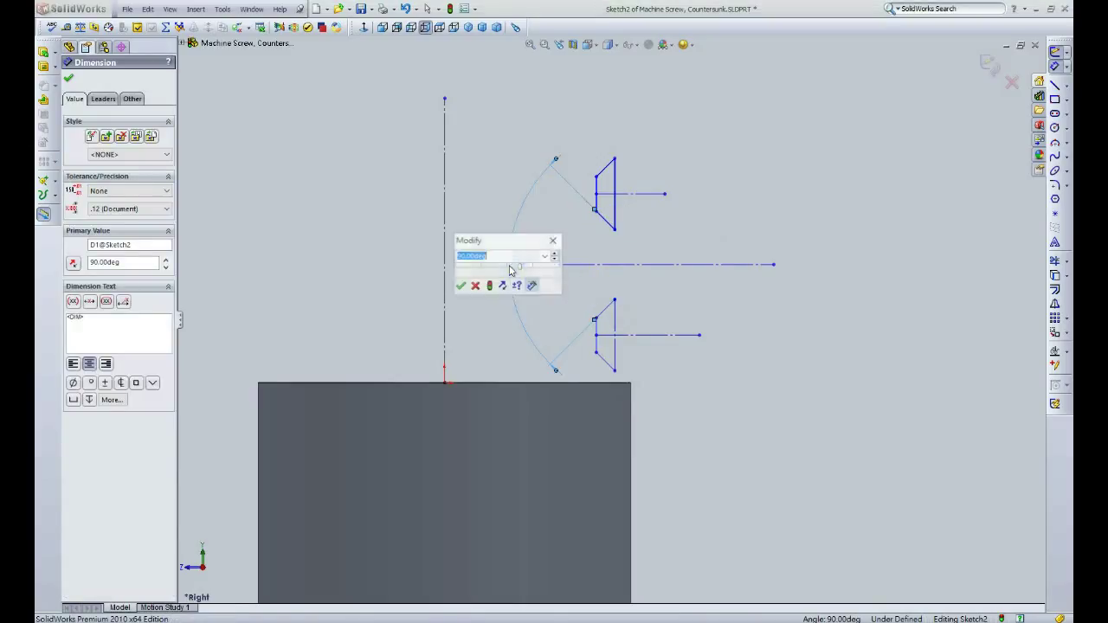
{"action": "type", "text": "60"}
{"action": "key", "text": "Return"}
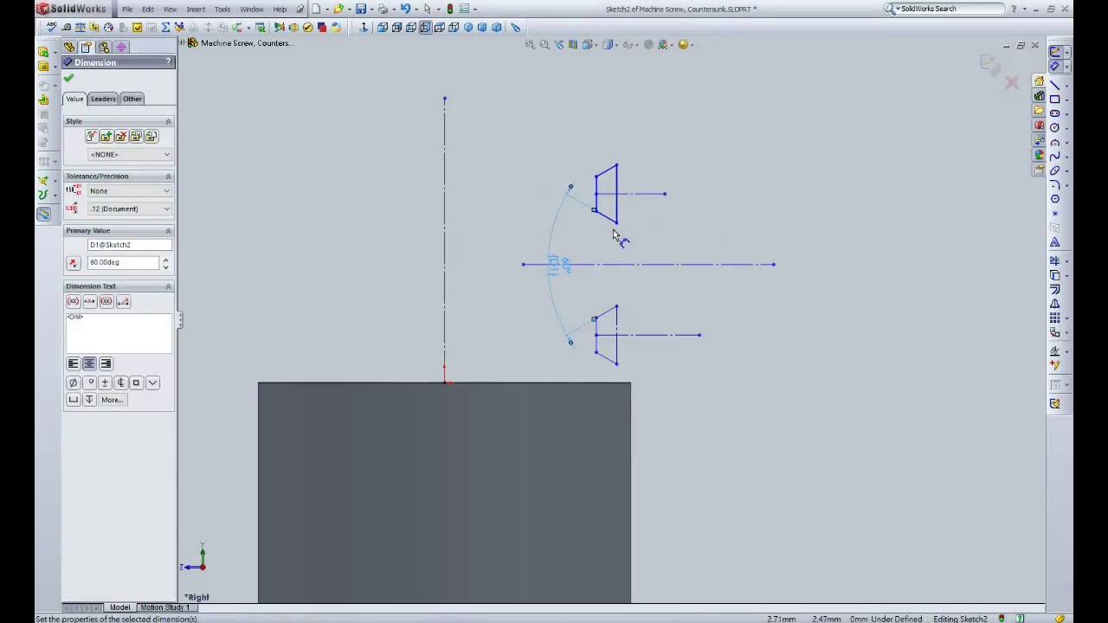
{"action": "left_click", "coordinate": [616, 223]}
{"action": "left_click", "coordinate": [616, 306]}
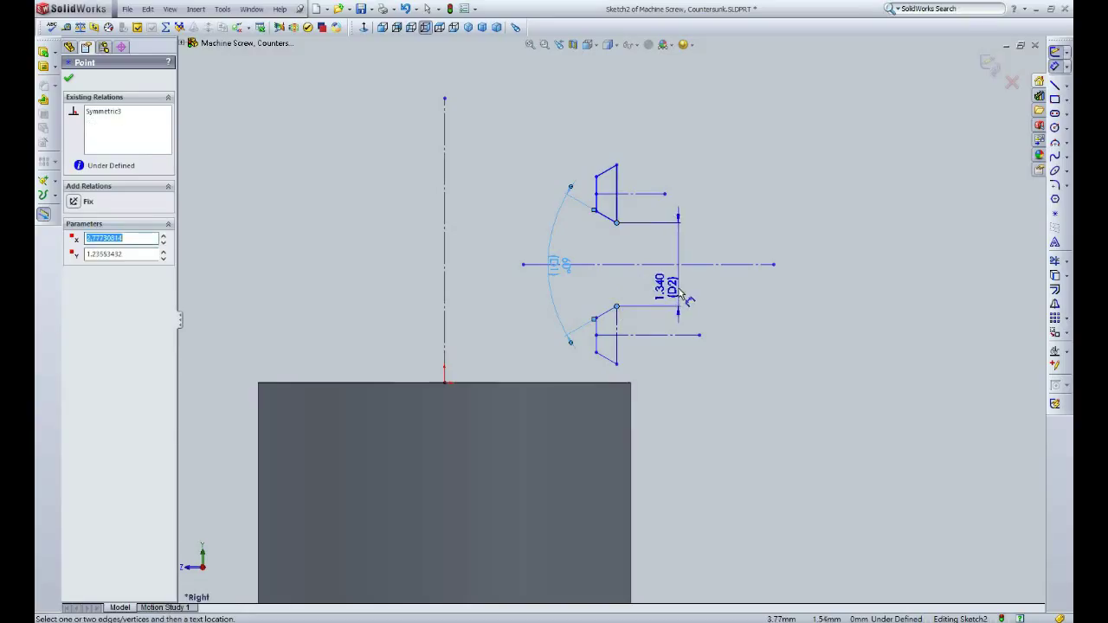
{"action": "left_click", "coordinate": [682, 294]}
{"action": "type", "text": "0.01"}
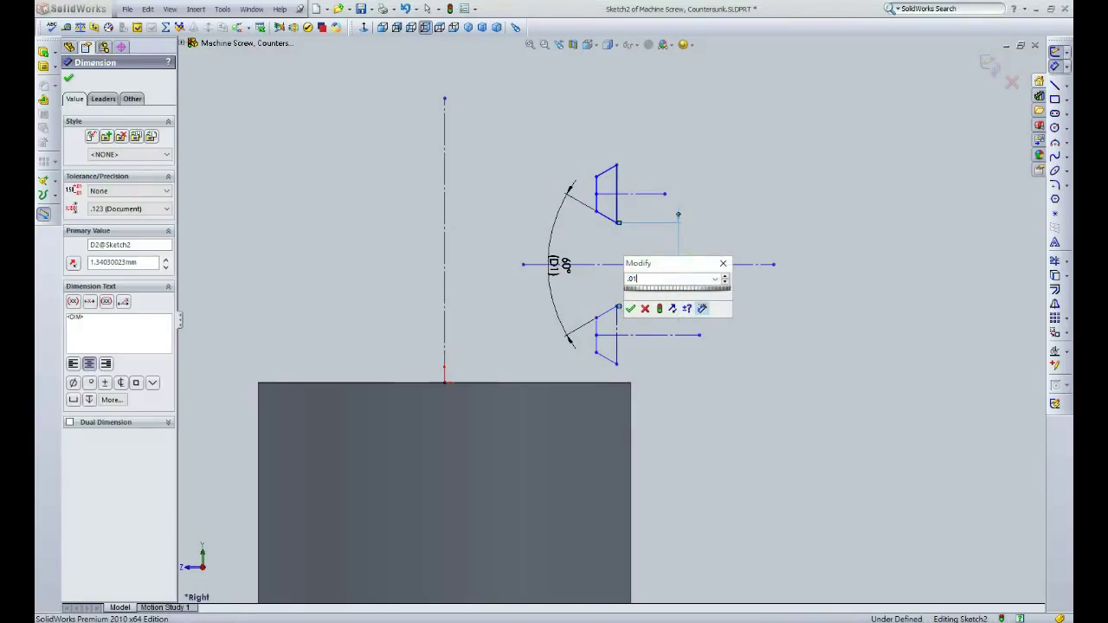
{"action": "key", "text": "Return"}
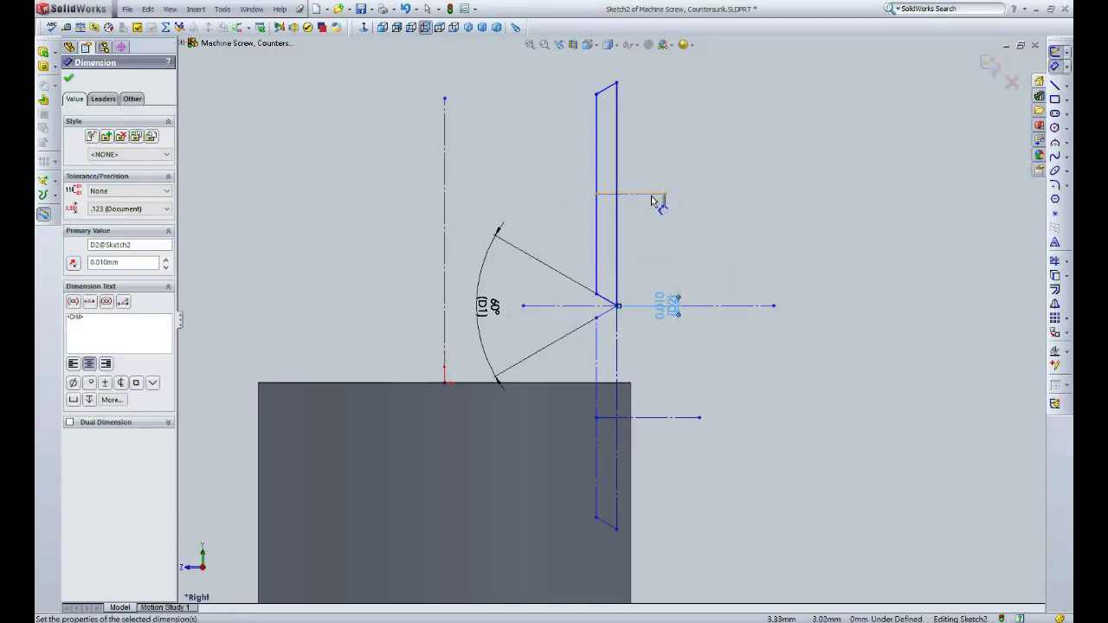
Set a 1 mm spacing between the horizontal lines, name it 'pitch', and drag the profile up
{"action": "left_click", "coordinate": [652, 196]}
{"action": "left_click", "coordinate": [688, 417]}
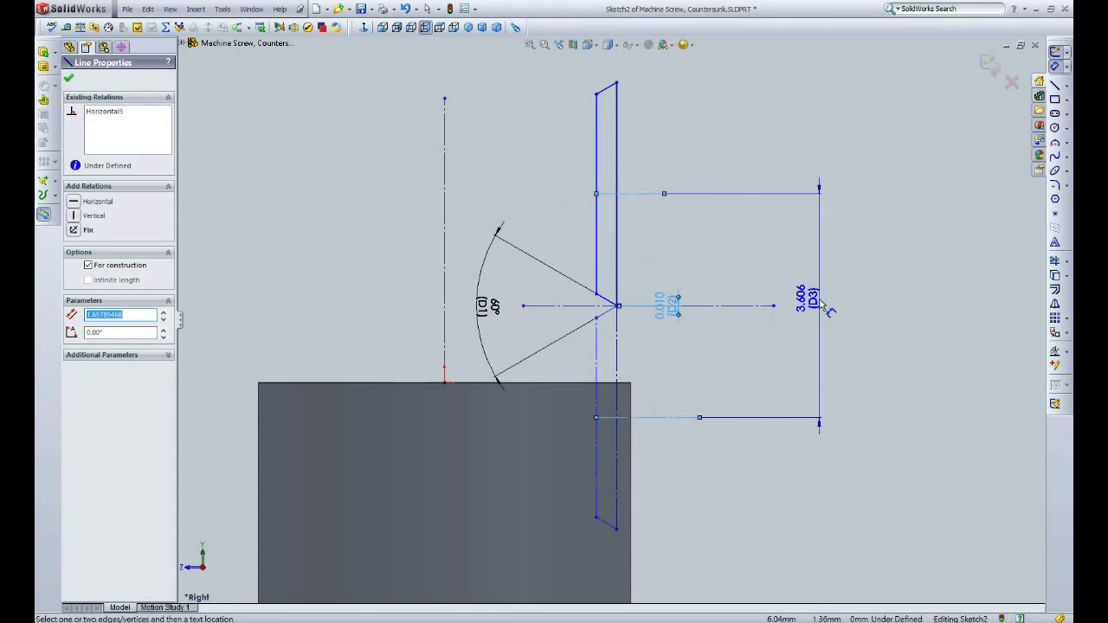
{"action": "left_click", "coordinate": [822, 307]}
{"action": "type", "text": "1mm"}
{"action": "key", "text": "Return"}
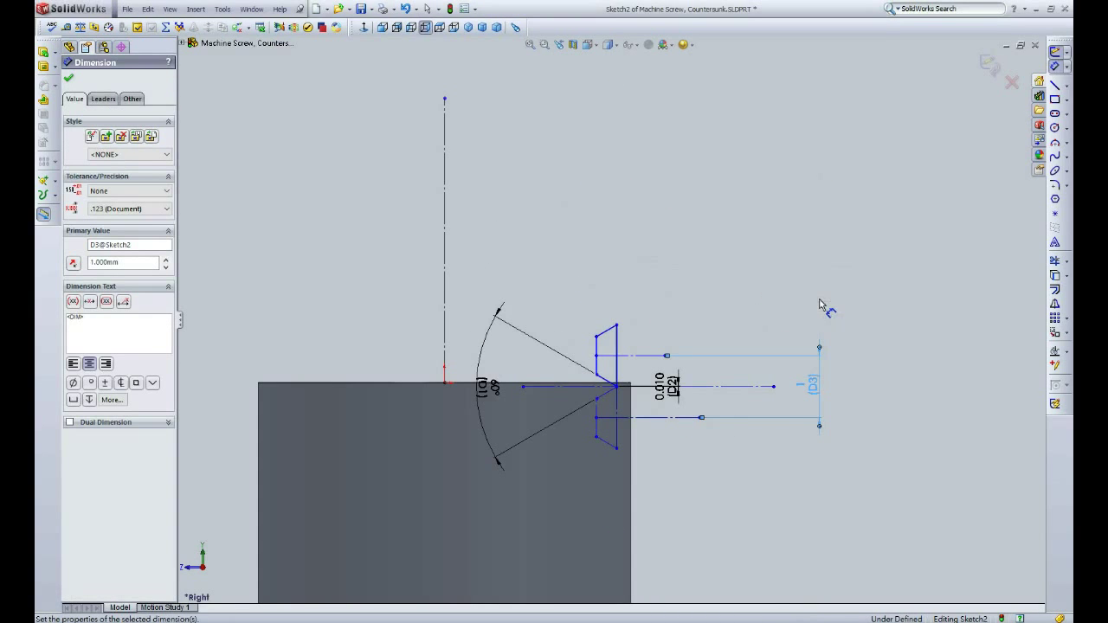
{"action": "key", "text": "Escape"}
{"action": "left_click", "coordinate": [815, 386]}
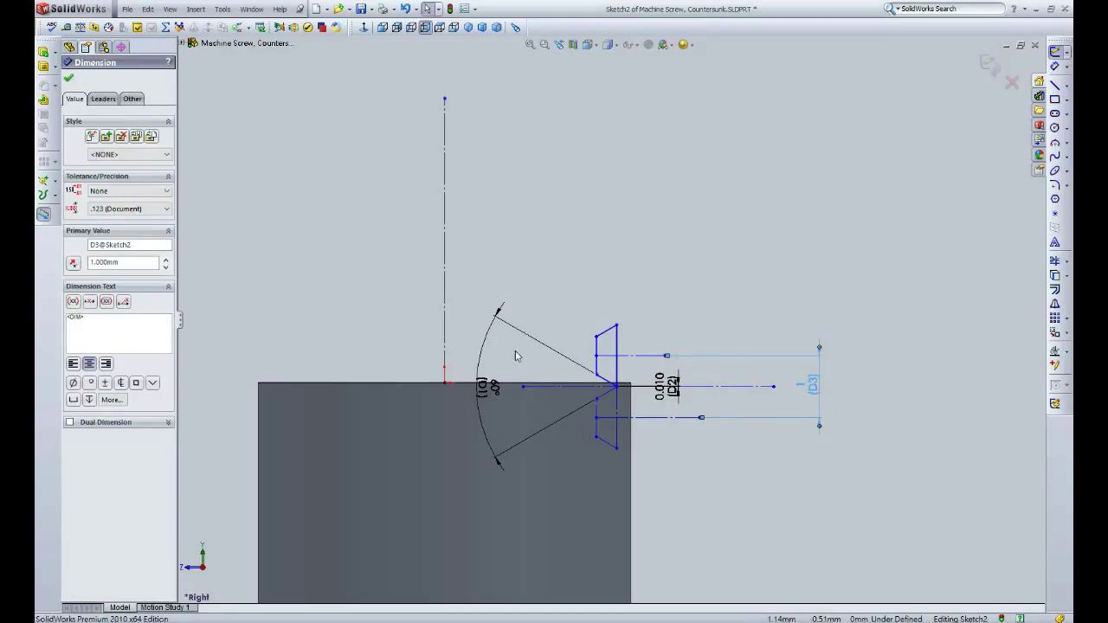
{"action": "left_click_drag", "start_coordinate": [142, 246], "coordinate": [40, 249]}
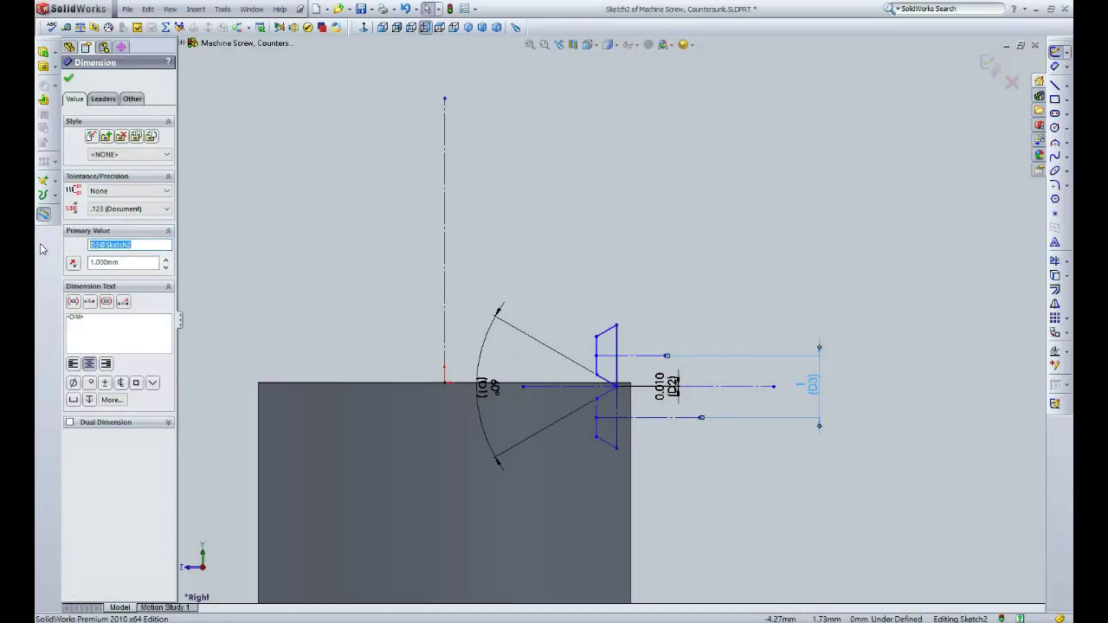
{"action": "type", "text": "pitch"}
{"action": "left_click", "coordinate": [69, 80]}
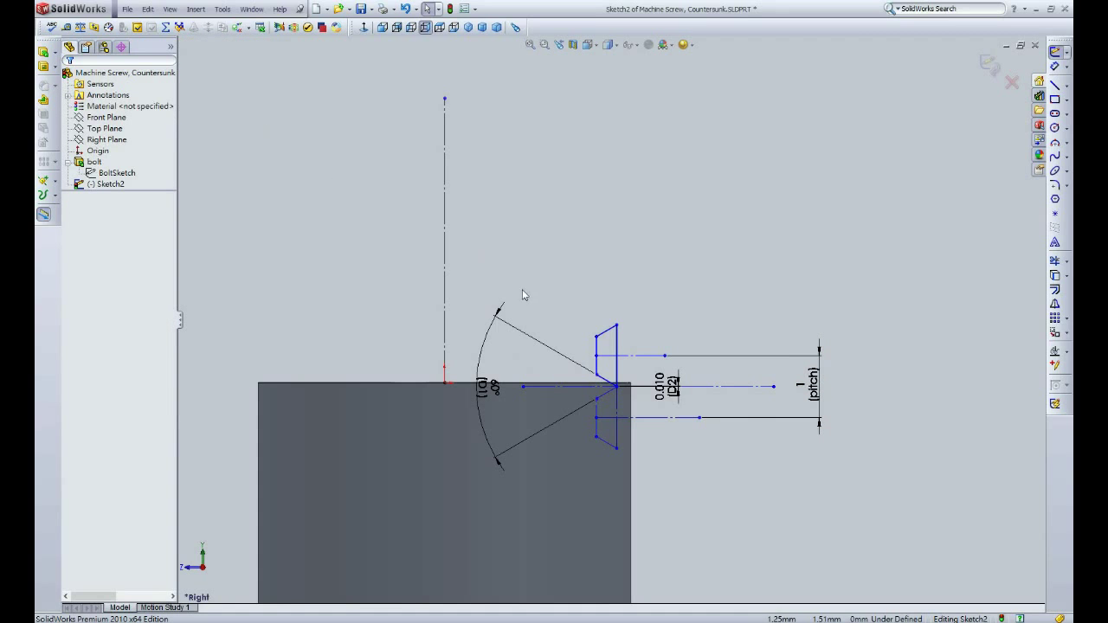
{"action": "mouse_move", "coordinate": [655, 356]}
{"action": "left_mouse_down"}
{"action": "mouse_move", "coordinate": [660, 273]}
{"action": "mouse_move", "coordinate": [664, 315]}
{"action": "left_mouse_up"}
{"action": "left_click_drag", "start_coordinate": [617, 286], "coordinate": [623, 186]}
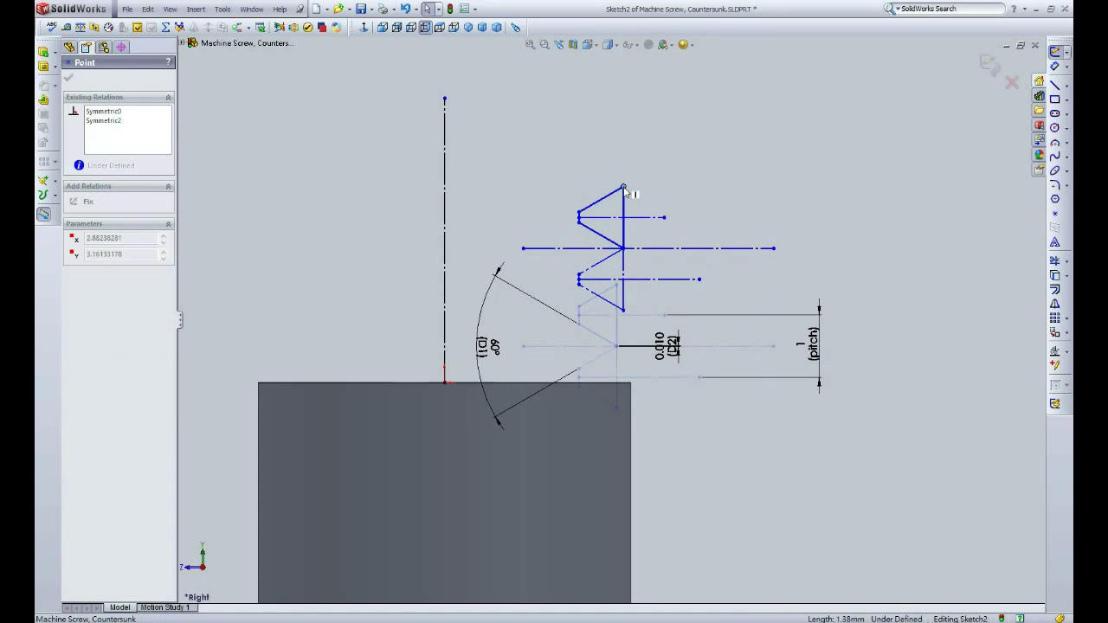
Dimension the horizontal centerline to the block's top edge at 2.166
{"action": "left_click", "coordinate": [1008, 113]}
{"action": "left_click", "coordinate": [1054, 66]}
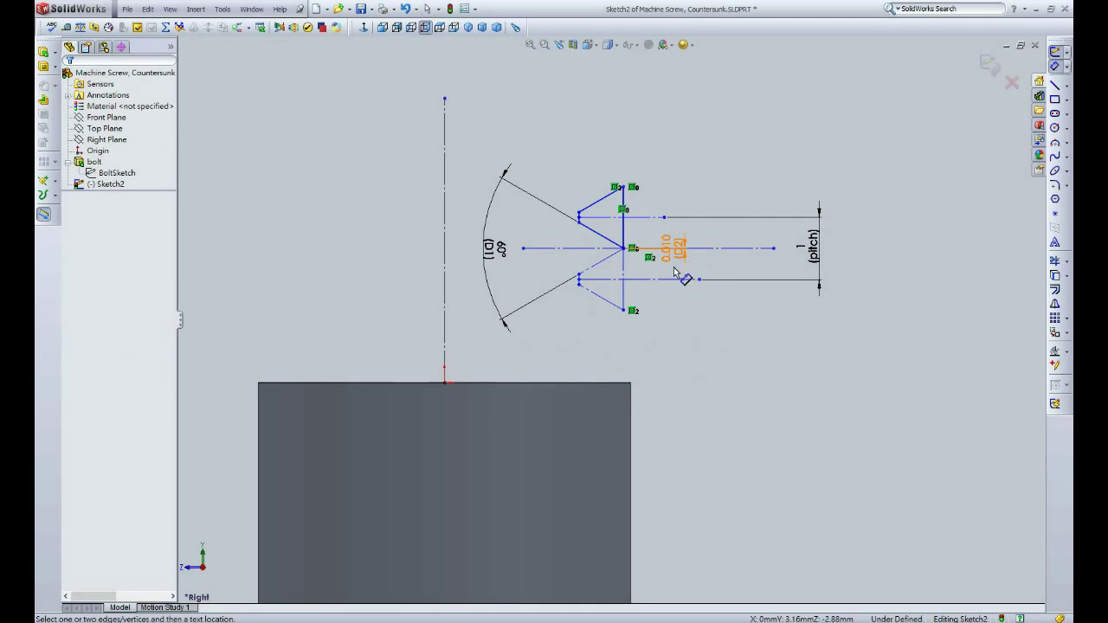
{"action": "left_click", "coordinate": [725, 251]}
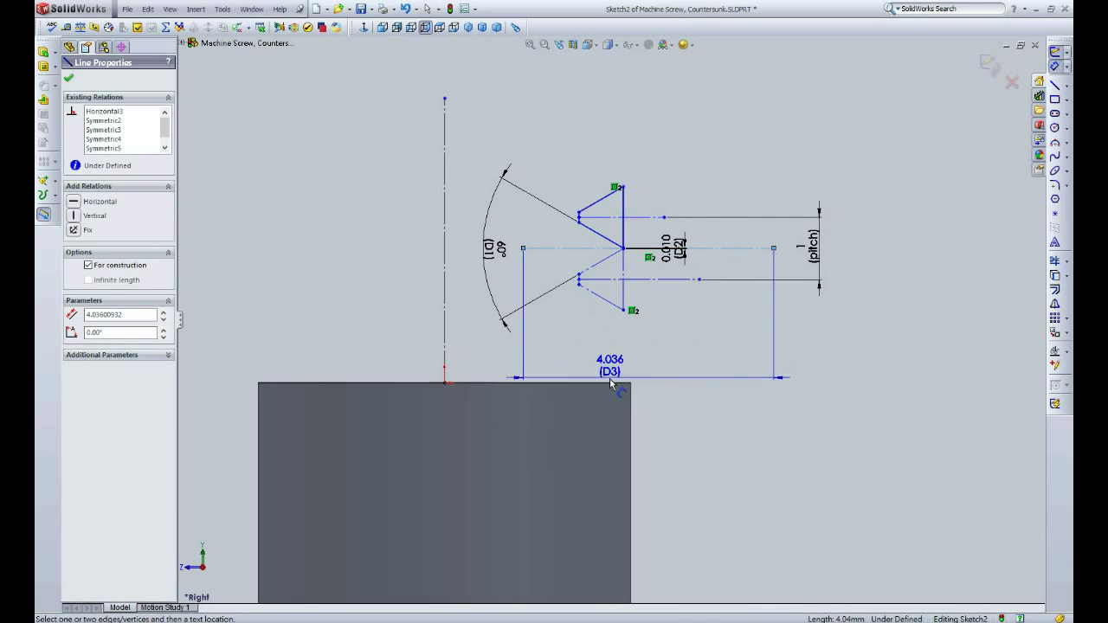
{"action": "left_click", "coordinate": [617, 385]}
{"action": "left_click", "coordinate": [745, 329]}
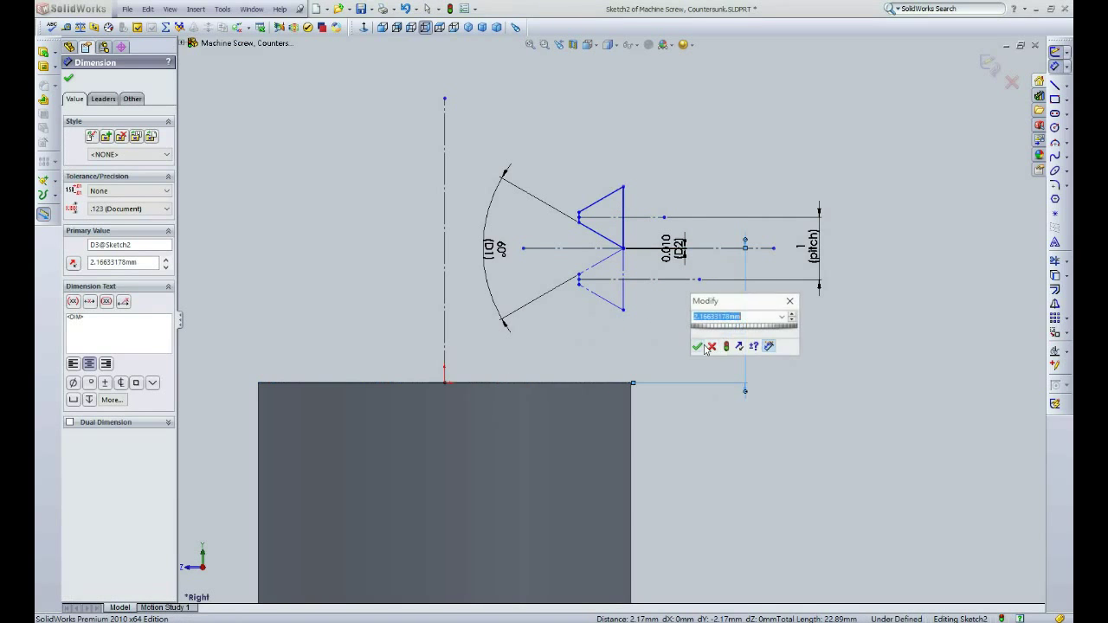
{"action": "left_click", "coordinate": [698, 346]}
{"action": "scroll", "coordinate": [566, 187], "scroll_direction": "down", "scroll_amount": 3}
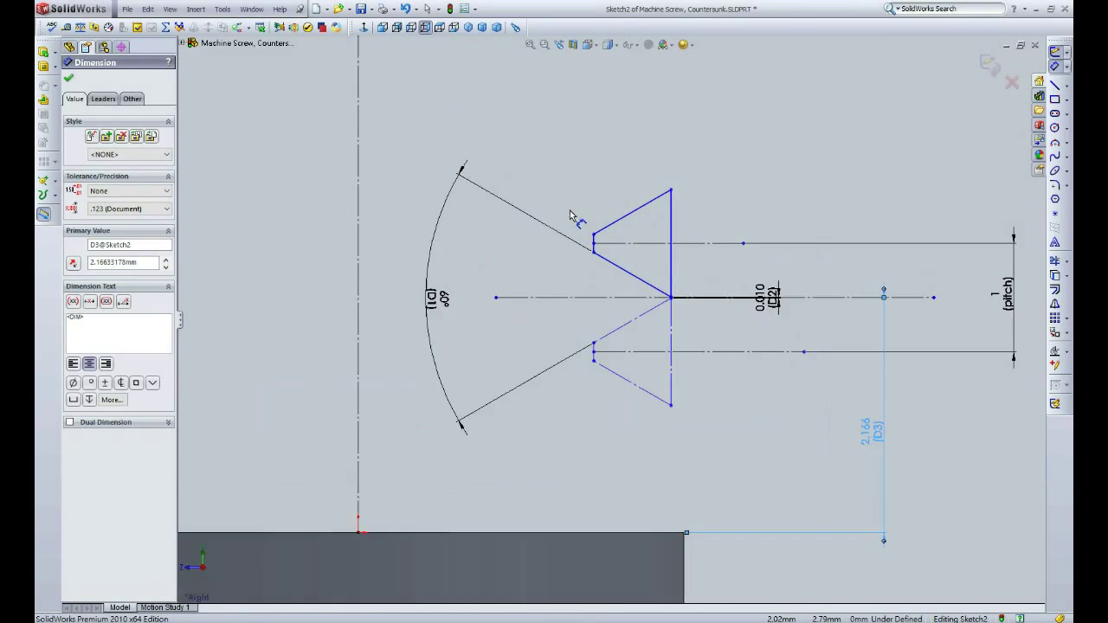
{"action": "scroll", "coordinate": [558, 183], "scroll_direction": "down", "scroll_amount": 2}
Add a 0.166 flat-length dimension and a 4.337 dimension from the axis to the edge
{"action": "left_click", "coordinate": [609, 270]}
{"action": "left_click", "coordinate": [538, 256]}
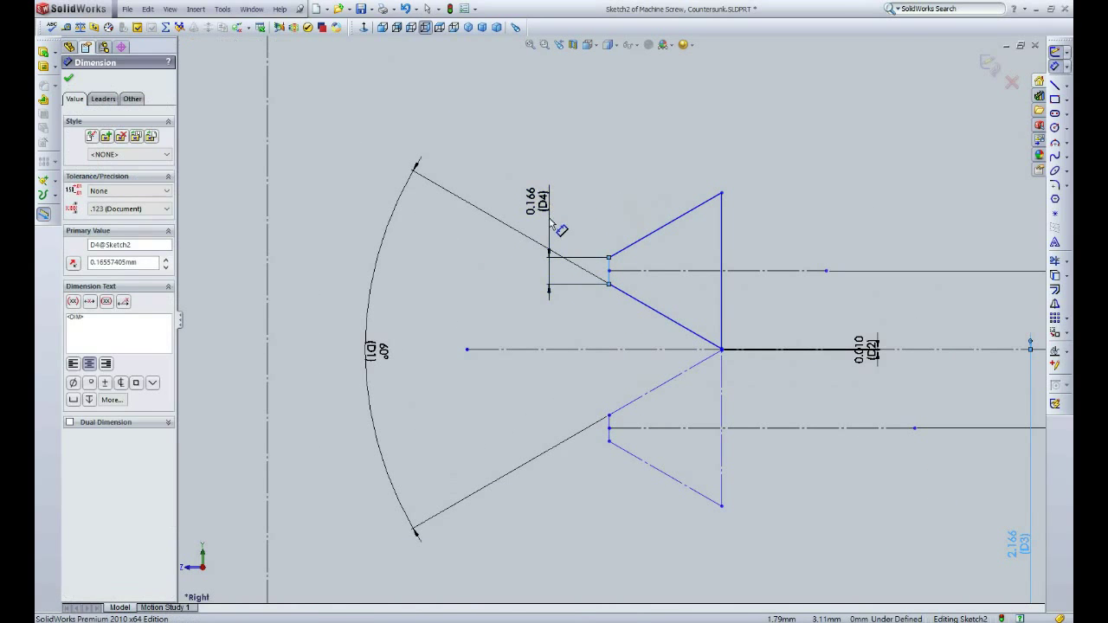
{"action": "left_click", "coordinate": [502, 223]}
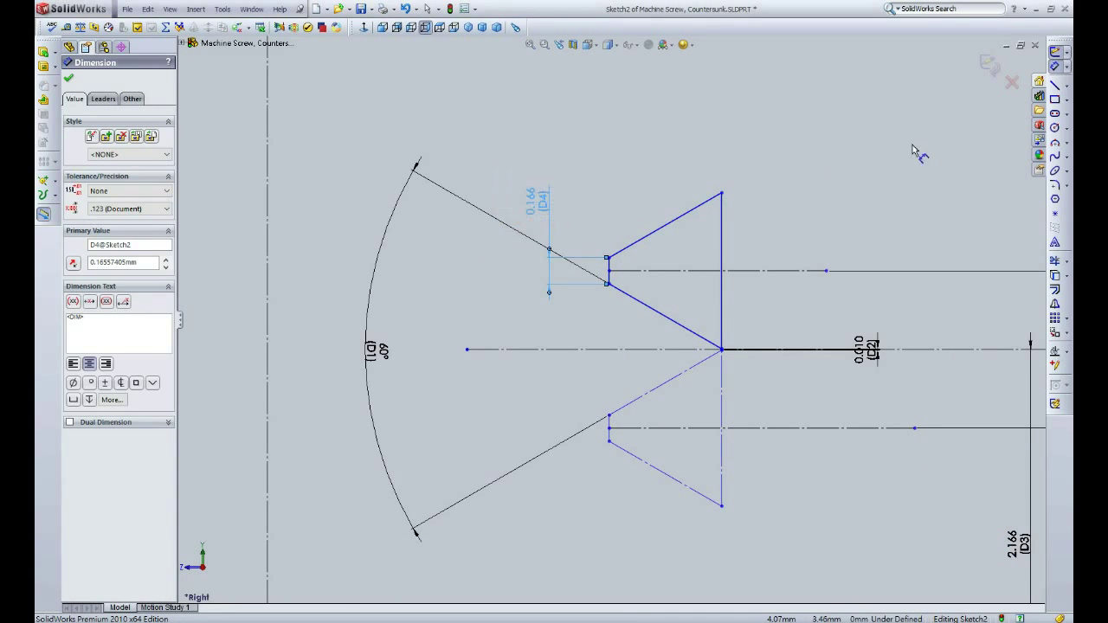
{"action": "left_click", "coordinate": [611, 271]}
{"action": "scroll", "coordinate": [611, 271], "scroll_direction": "up", "scroll_amount": 3}
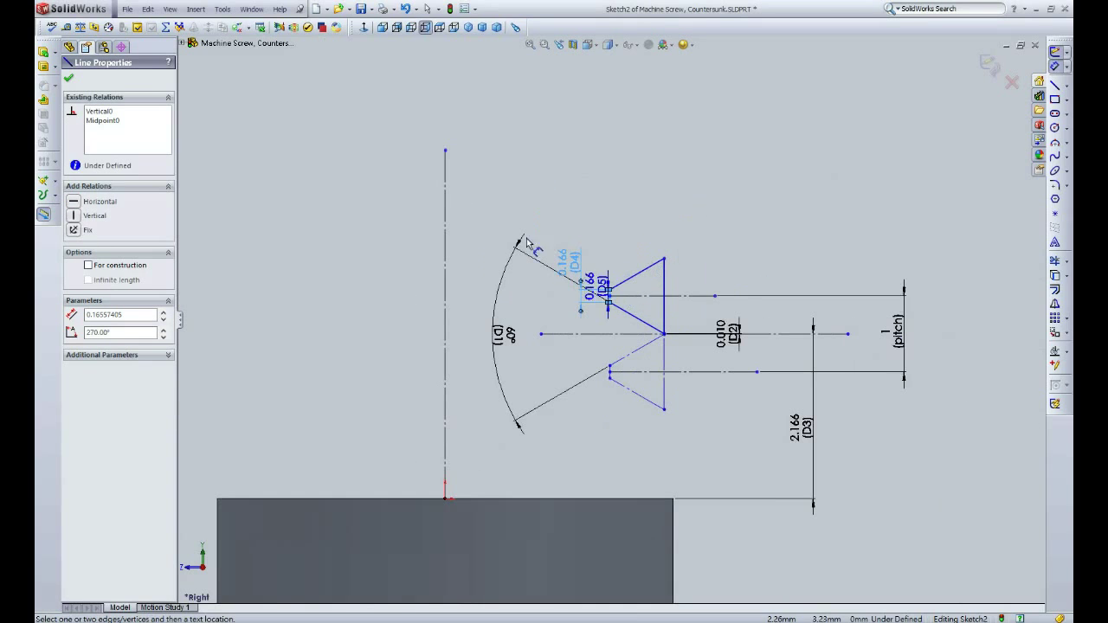
{"action": "left_click", "coordinate": [445, 241]}
{"action": "left_click", "coordinate": [451, 128]}
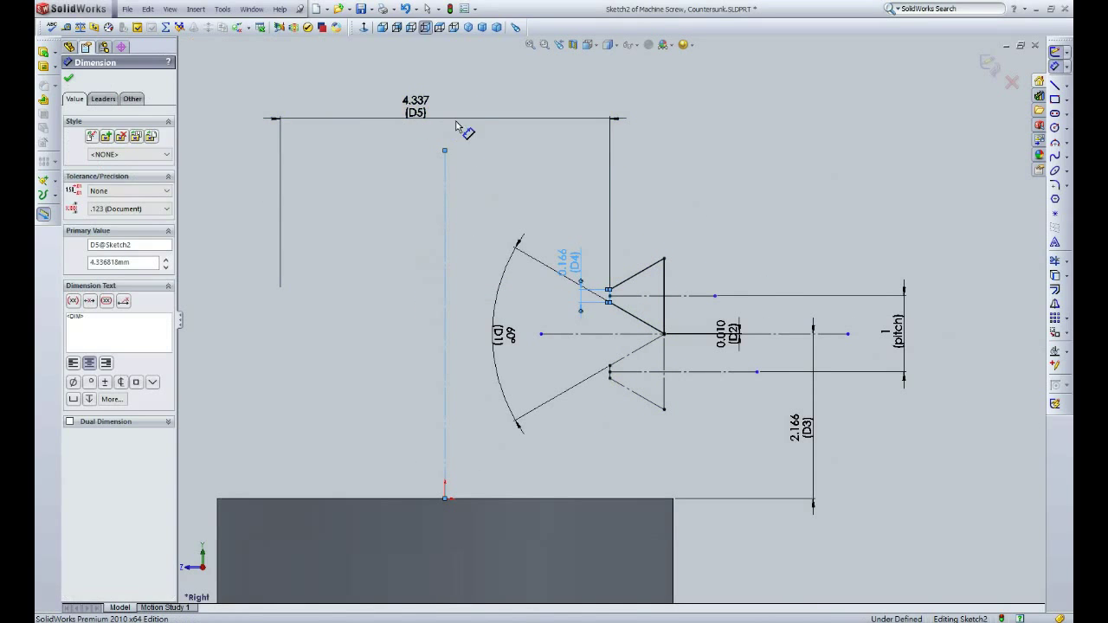
{"action": "left_click", "coordinate": [367, 140]}
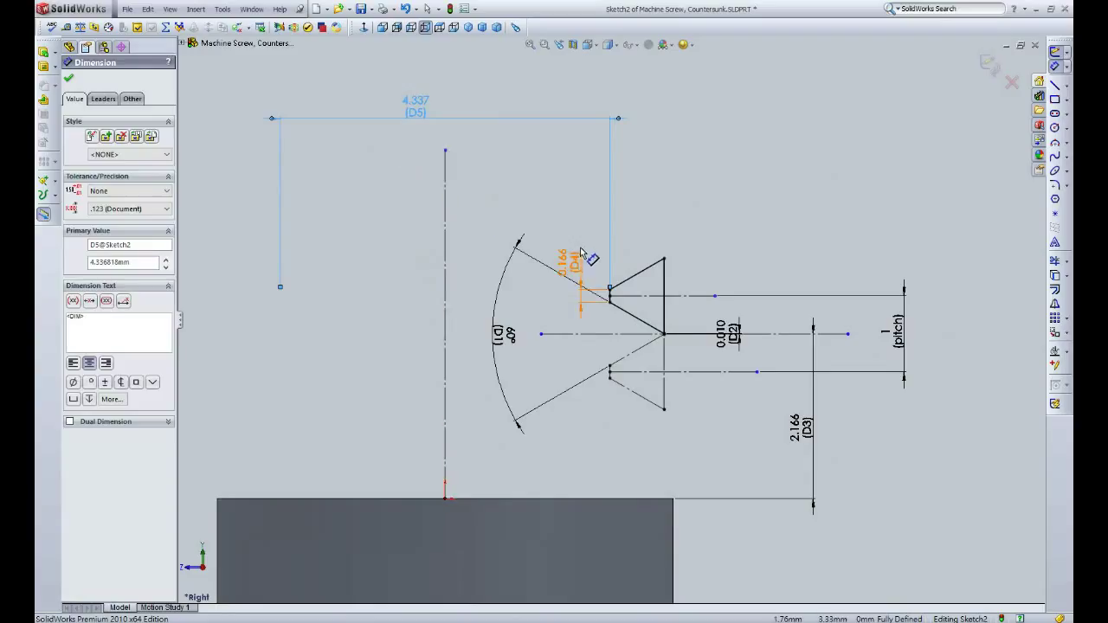
{"action": "key", "text": "Escape"}
{"action": "left_click", "coordinate": [223, 9]}
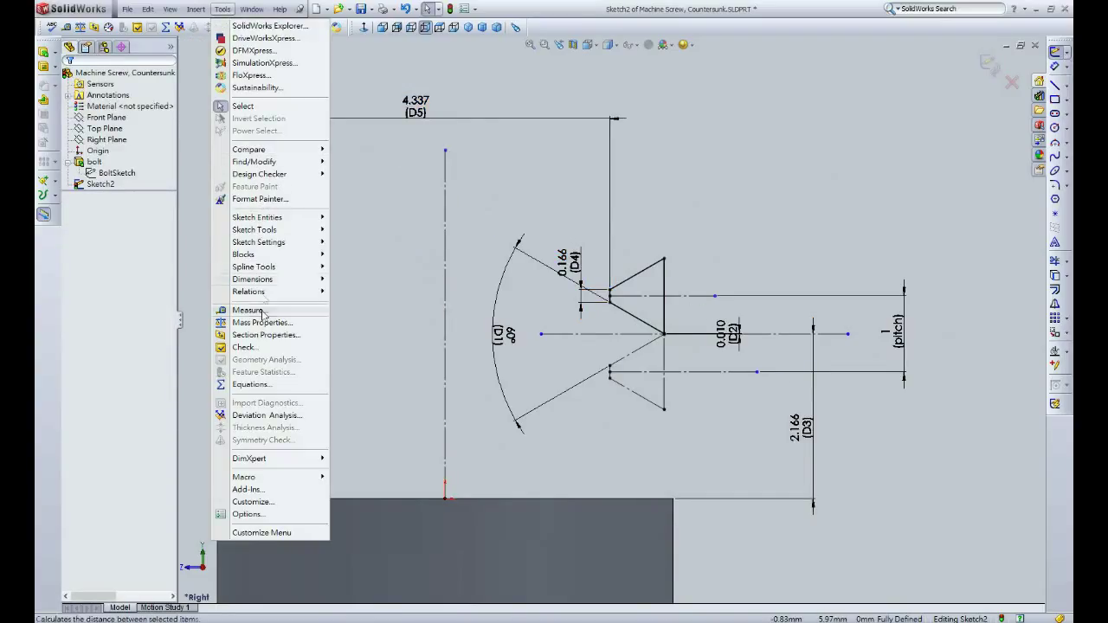
In the Equations manager, add the equation D3 = pitch
{"action": "left_click", "coordinate": [267, 385]}
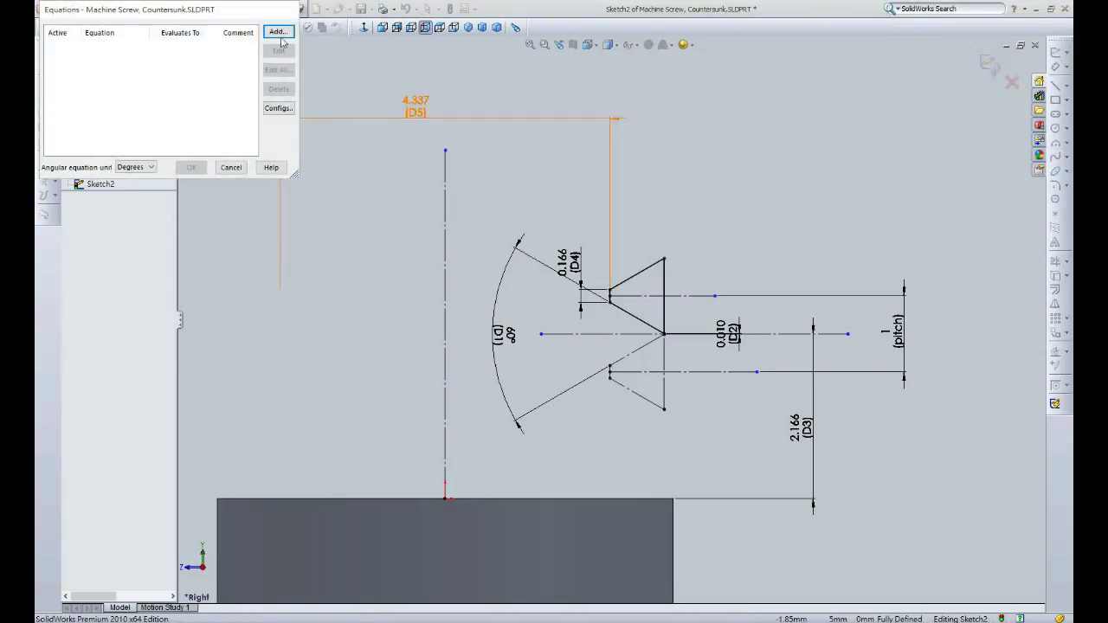
{"action": "left_click", "coordinate": [276, 29]}
{"action": "left_click", "coordinate": [816, 443]}
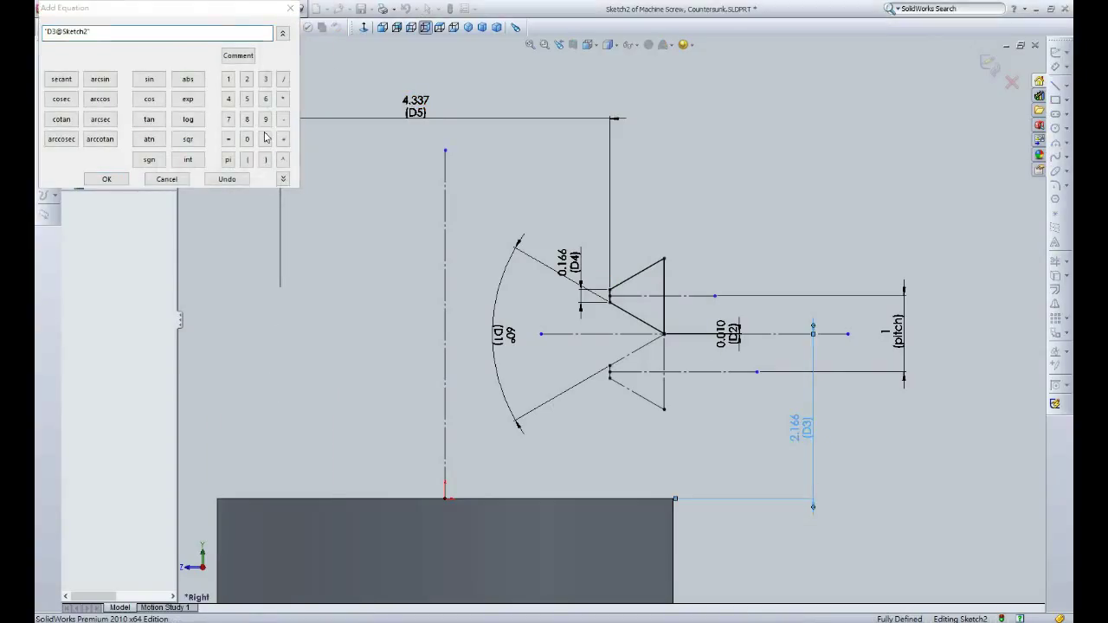
{"action": "type", "text": "*"}
{"action": "left_click", "coordinate": [898, 331]}
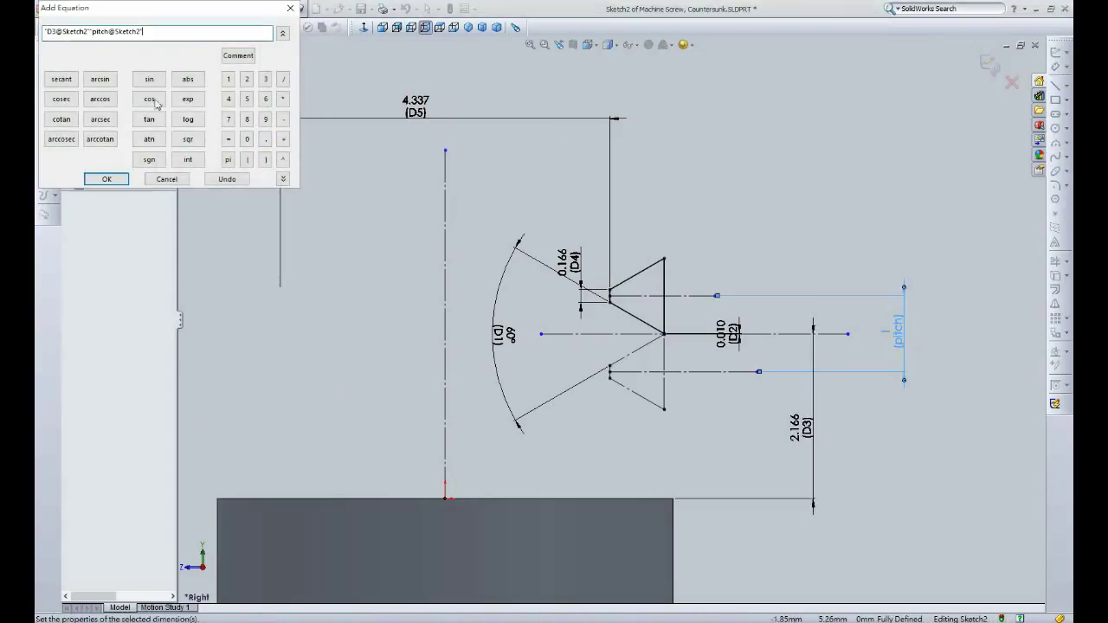
{"action": "left_click", "coordinate": [110, 181]}
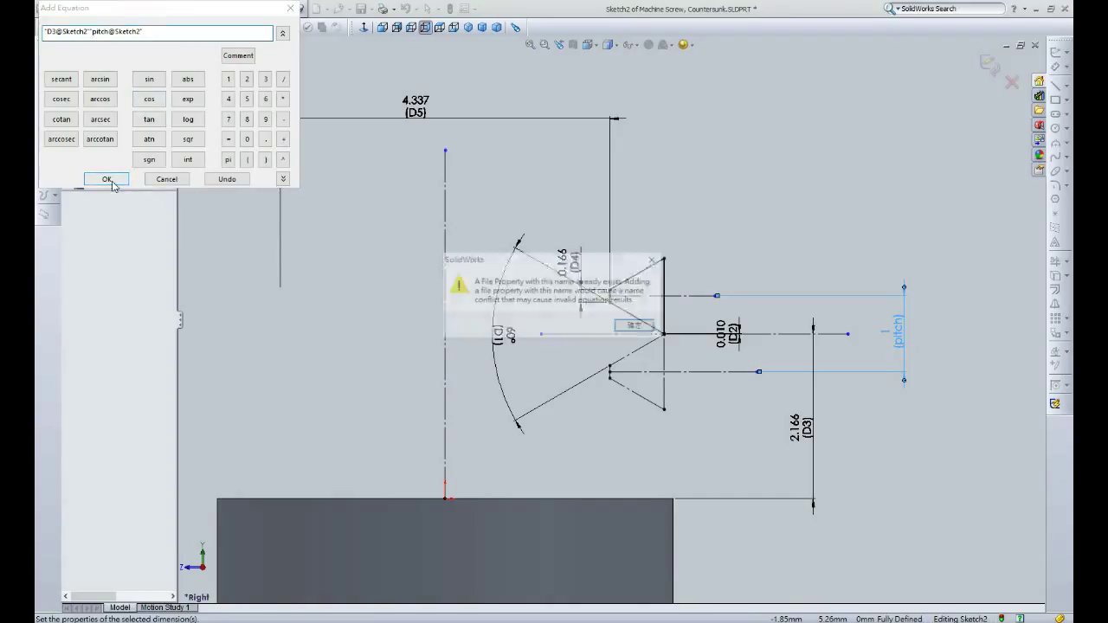
{"action": "left_click", "coordinate": [635, 328]}
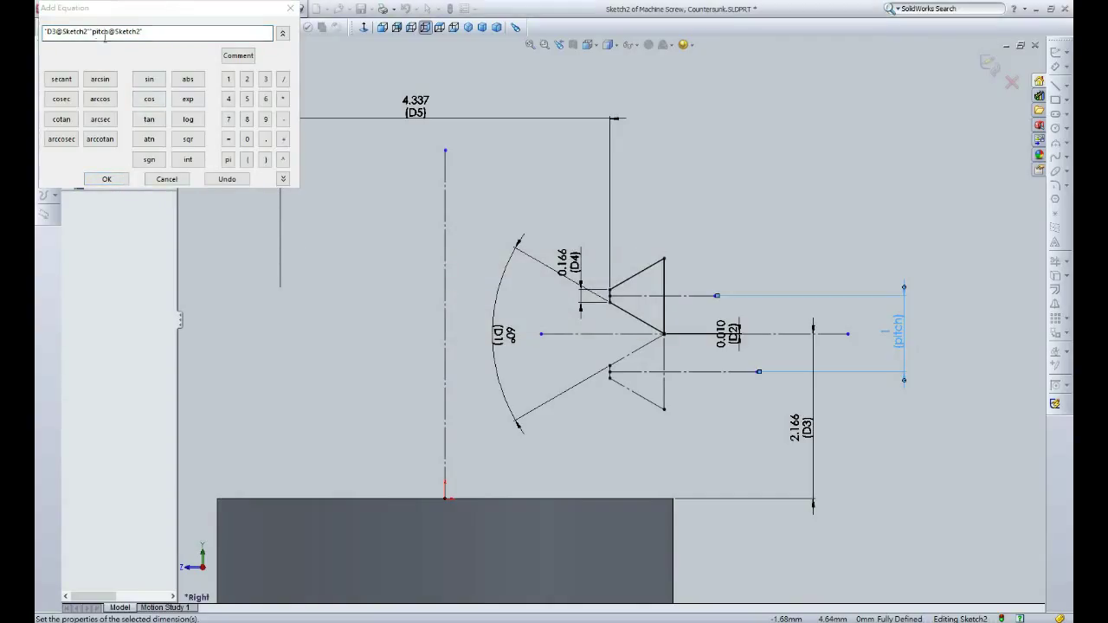
{"action": "type", "text": "="}
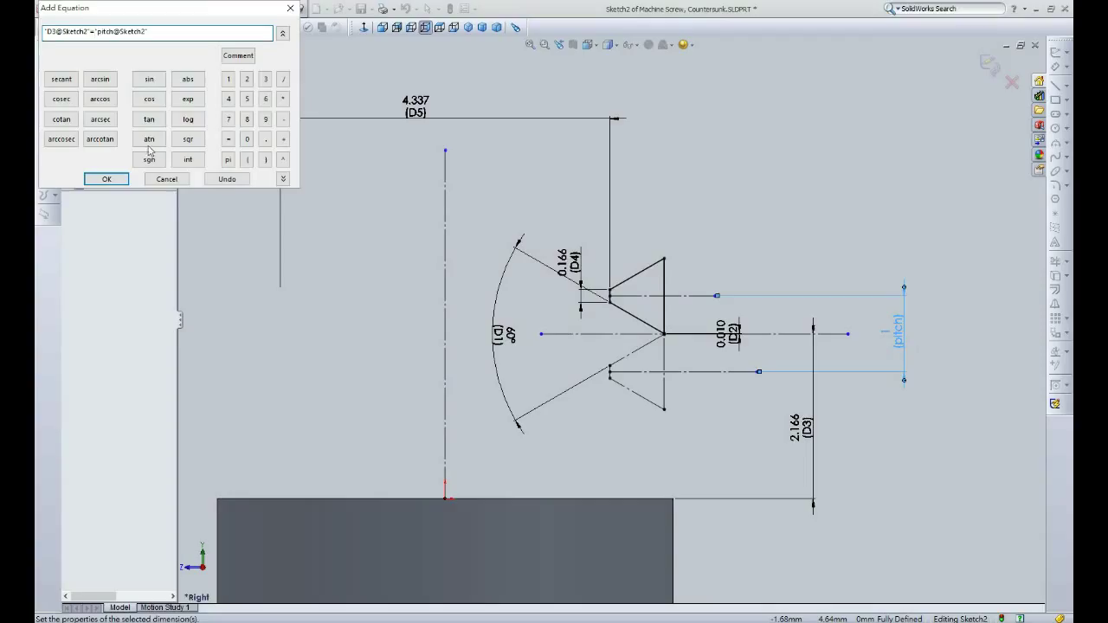
{"action": "left_click", "coordinate": [106, 179]}
Add the equation D4 = pitch/4
{"action": "left_click", "coordinate": [269, 34]}
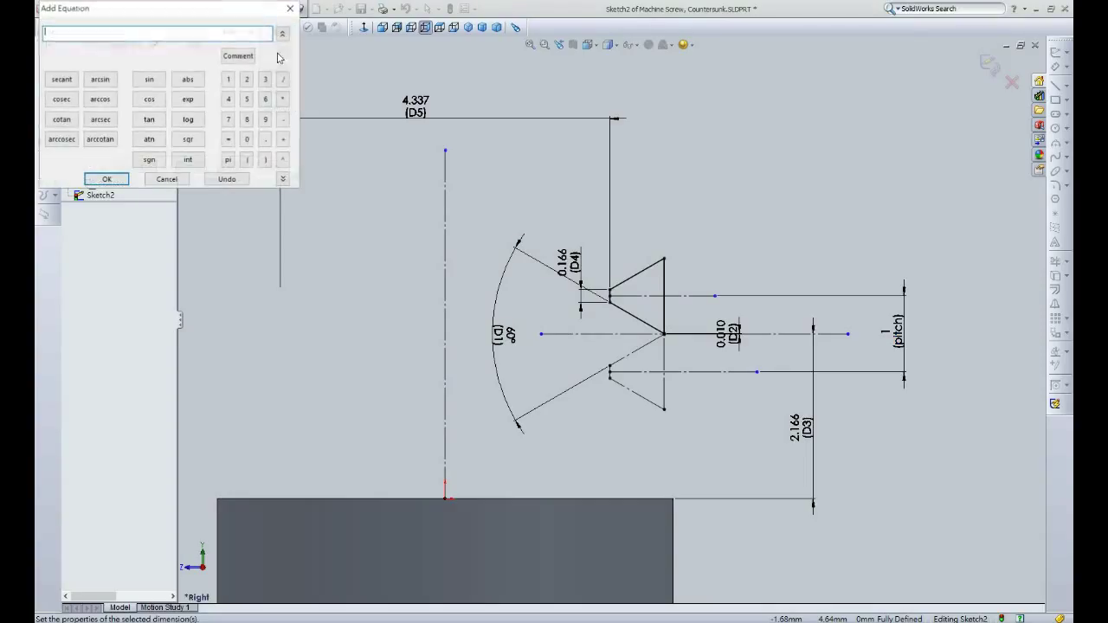
{"action": "left_click", "coordinate": [572, 269]}
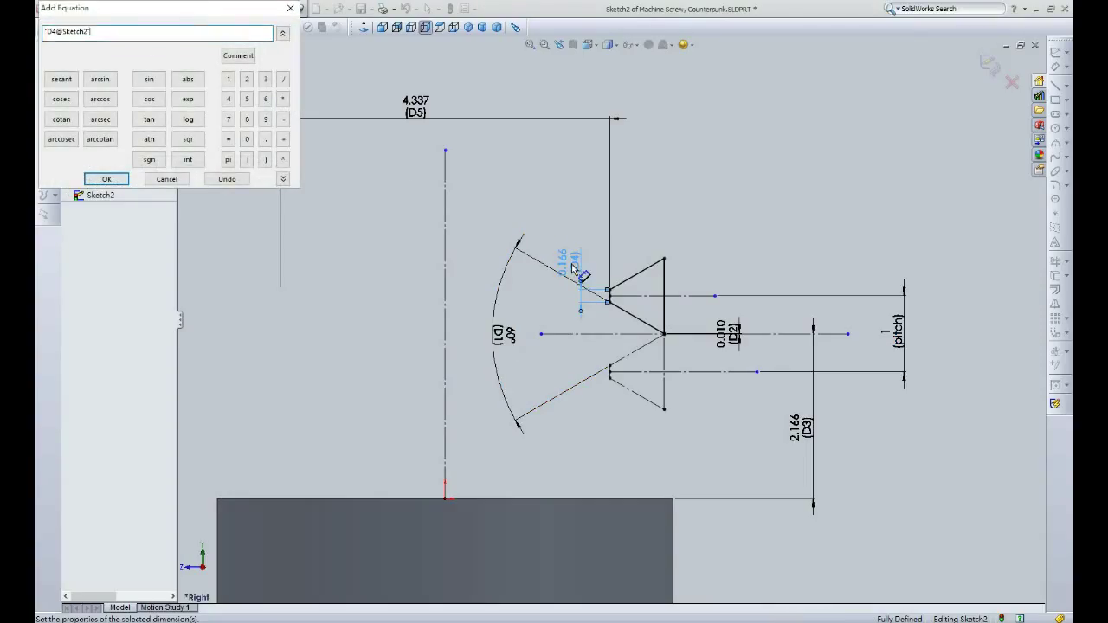
{"action": "type", "text": "="}
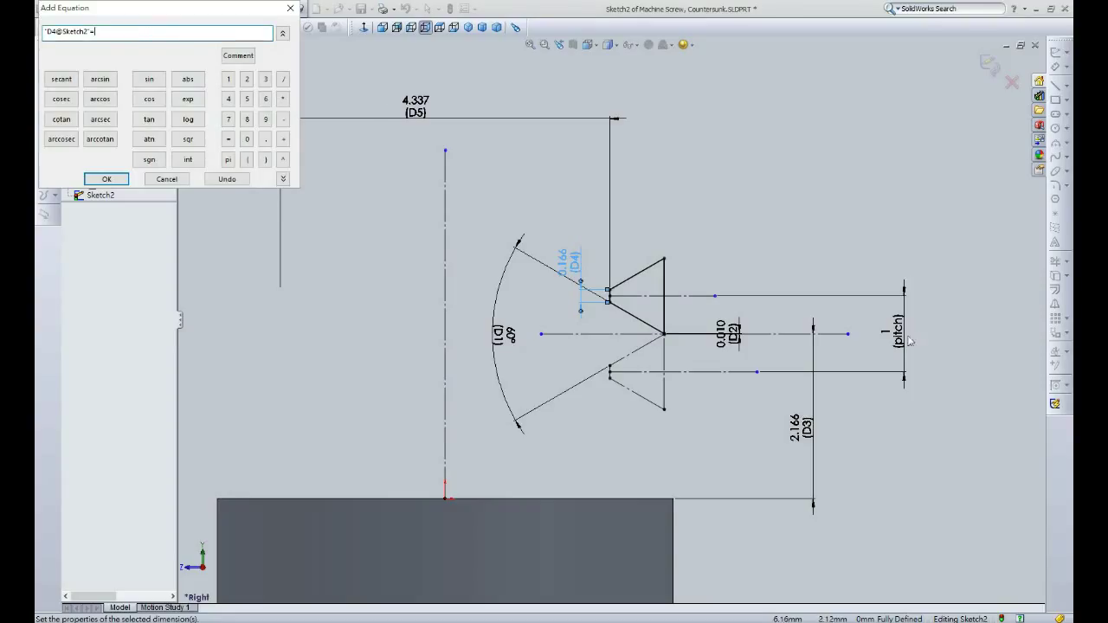
{"action": "left_click", "coordinate": [898, 338]}
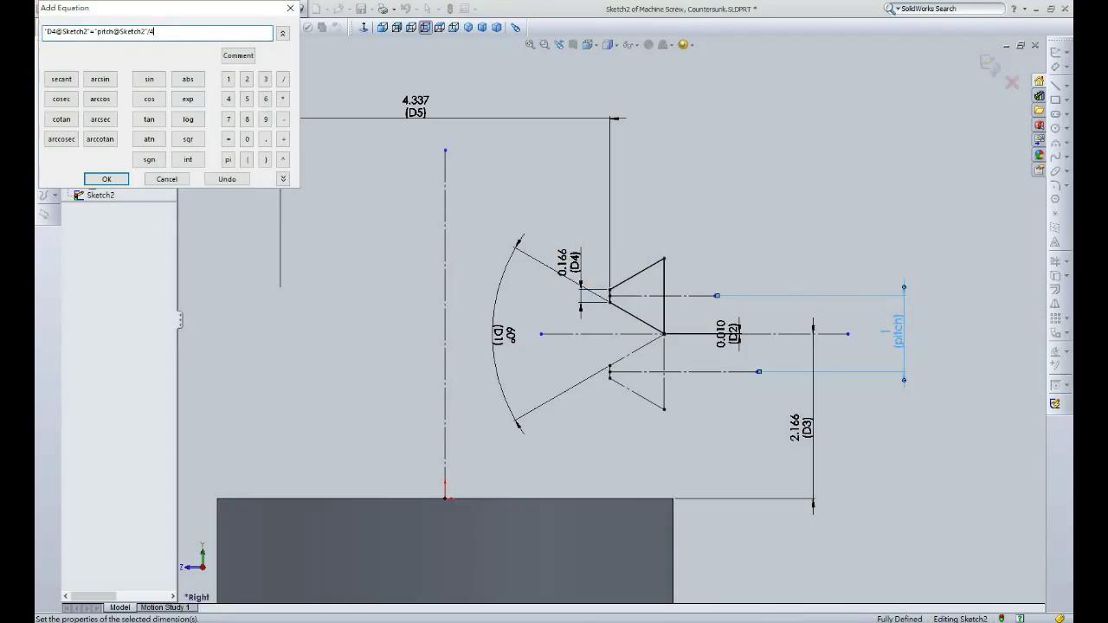
{"action": "left_click", "coordinate": [106, 178]}
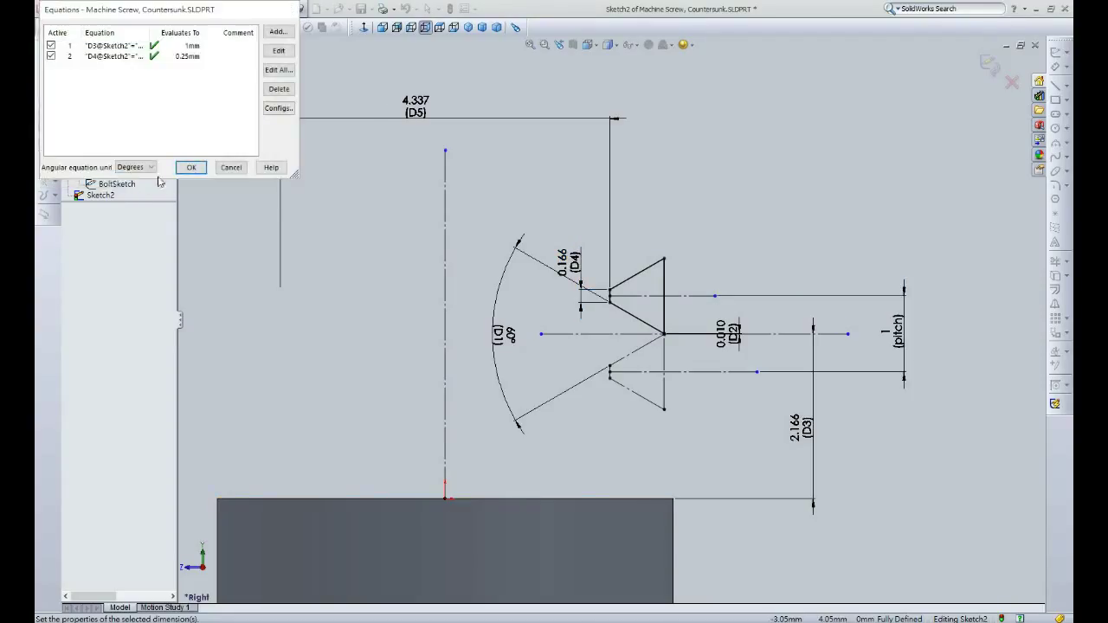
Add D5 = dia@BoltSketch-(5*3^0.5/8*pitch) and rebuild the sketch
{"action": "left_click", "coordinate": [281, 35]}
{"action": "left_click", "coordinate": [416, 106]}
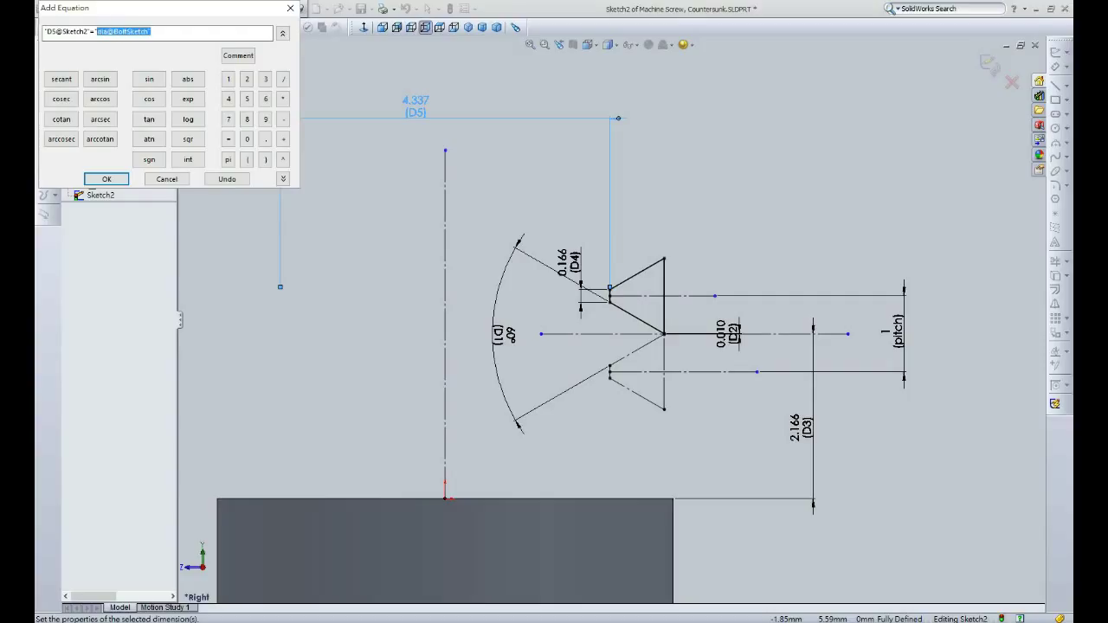
{"action": "left_click", "coordinate": [151, 32]}
{"action": "type", "text": "-(5*3^0.5/8*)"}
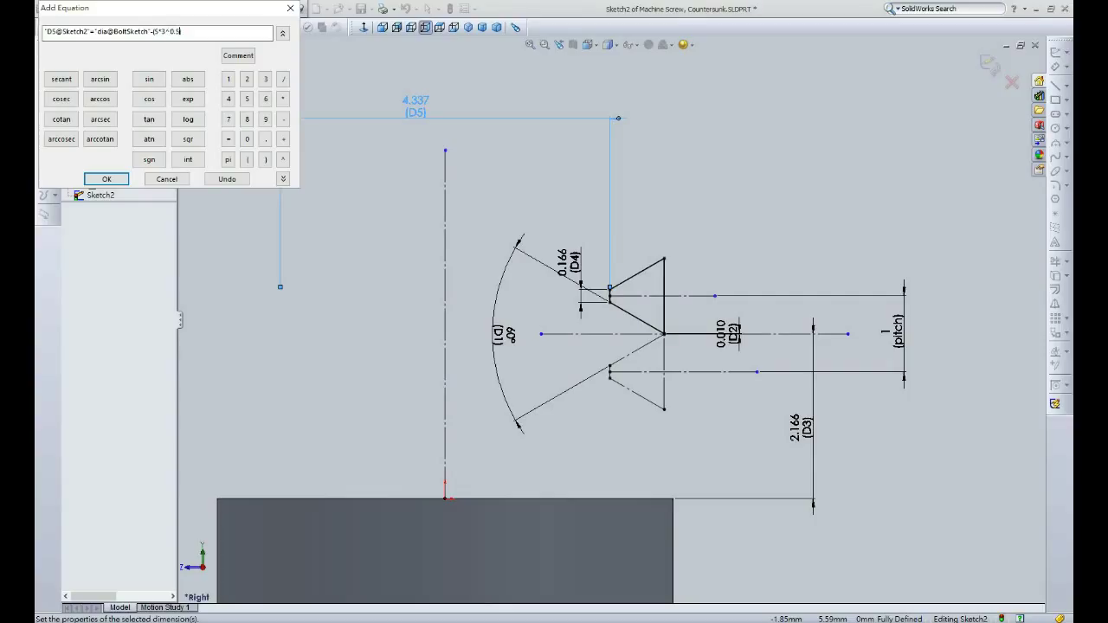
{"action": "left_click", "coordinate": [912, 338]}
{"action": "left_click", "coordinate": [106, 180]}
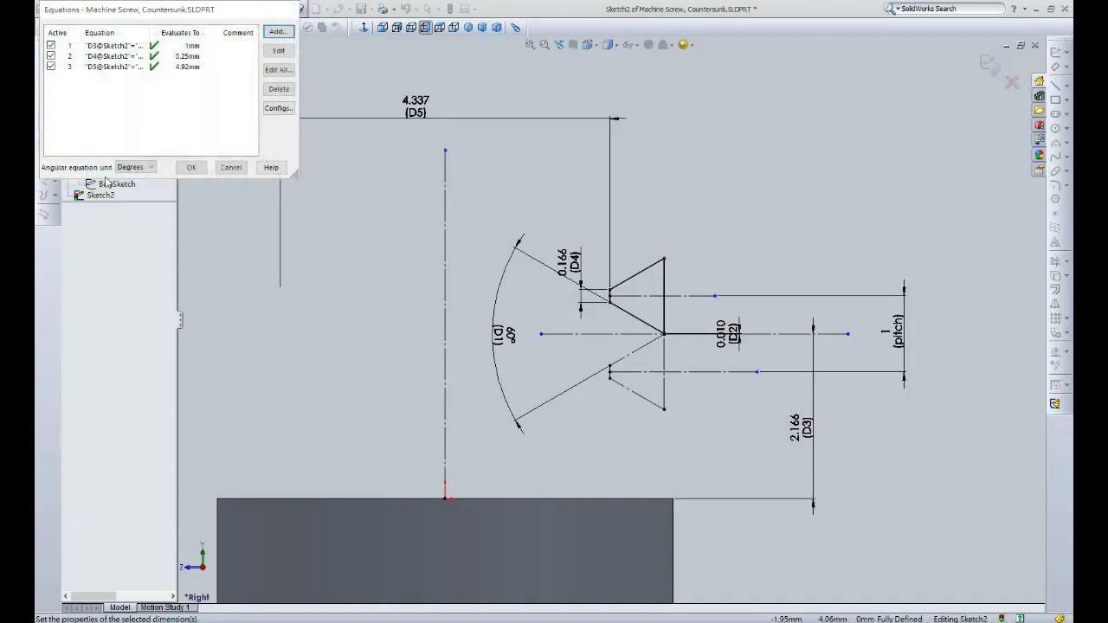
{"action": "left_click", "coordinate": [193, 166]}
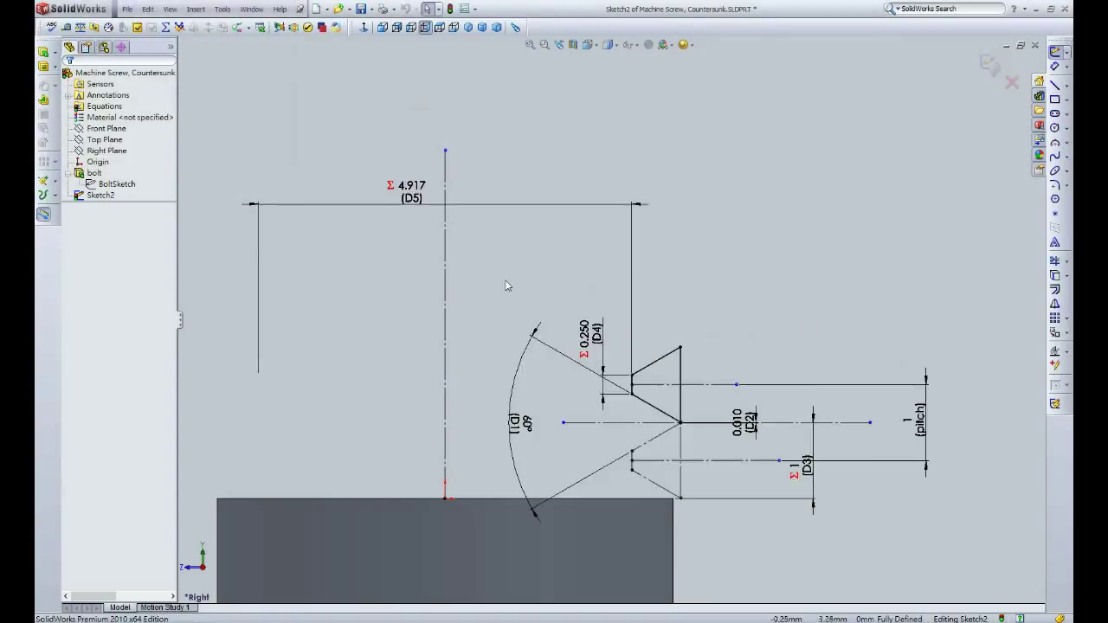
Exit the sketch and rename Sketch2 to ThreadSketch
{"action": "left_click", "coordinate": [1055, 54]}
{"action": "left_click", "coordinate": [100, 195]}
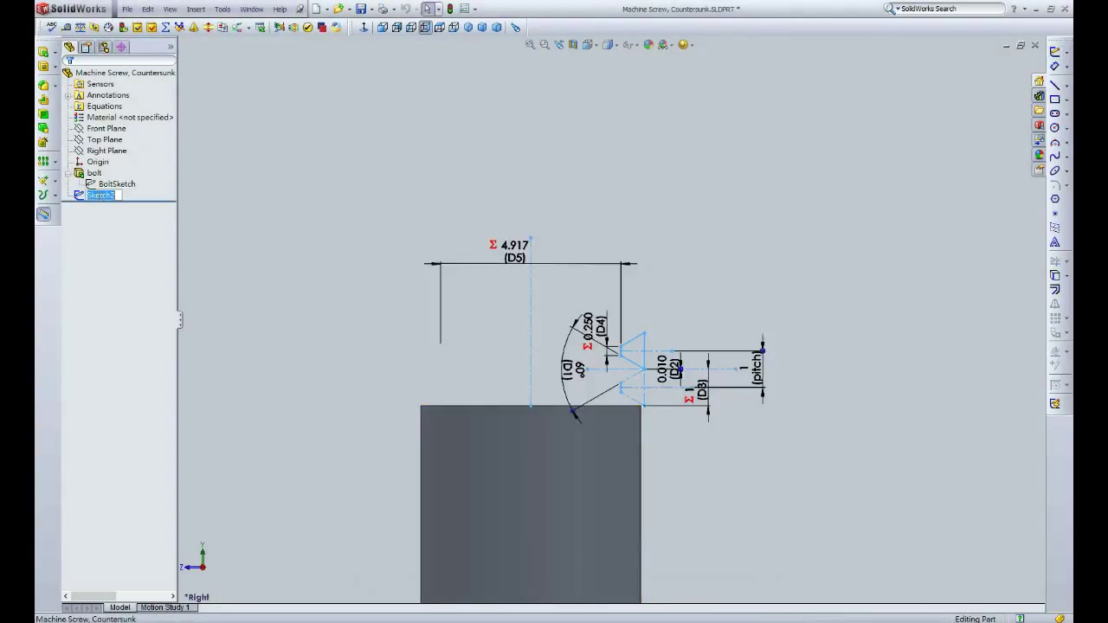
{"action": "type", "text": "Thread"}
{"action": "key", "text": "Return"}
Create Plane1 parallel to Top Plane through the thread profile point
{"action": "left_click", "coordinate": [286, 193]}
{"action": "middle_click_drag", "start_coordinate": [317, 193], "coordinate": [347, 235]}
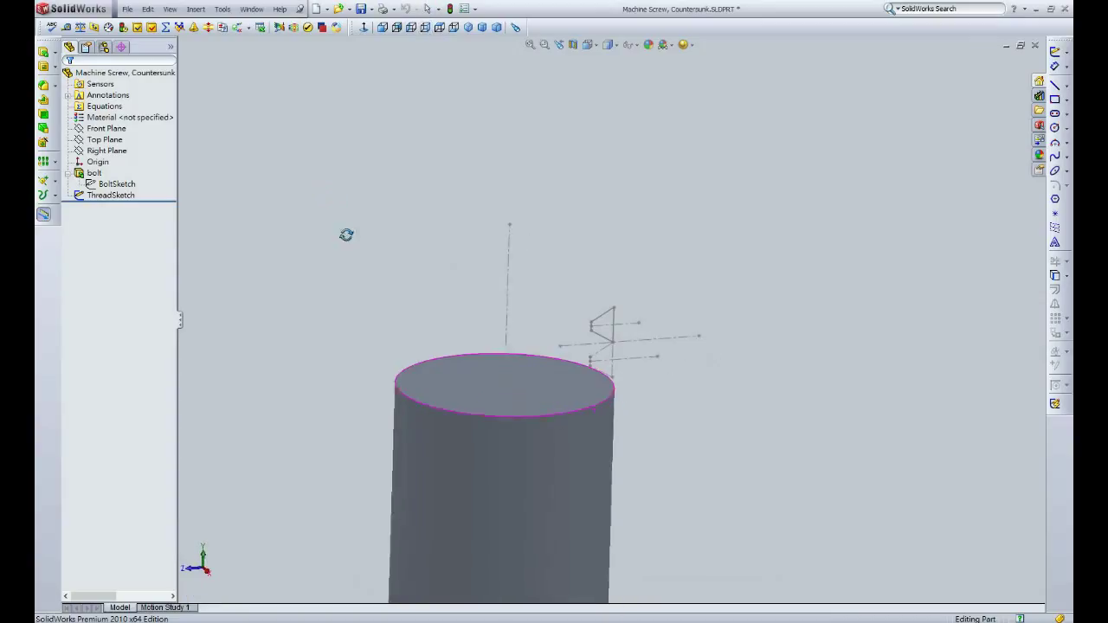
{"action": "left_click", "coordinate": [104, 139]}
{"action": "scroll", "coordinate": [580, 317], "scroll_direction": "down", "scroll_amount": 4}
{"action": "left_click", "coordinate": [571, 299], "text": "ctrl"}
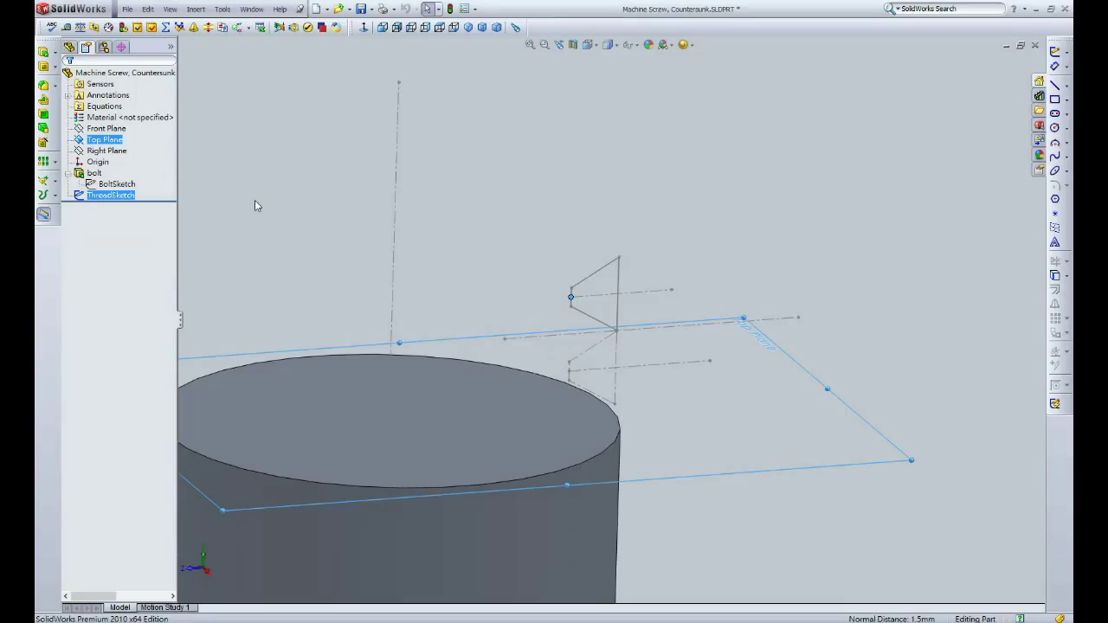
{"action": "key", "text": "p"}
{"action": "left_click", "coordinate": [69, 79]}
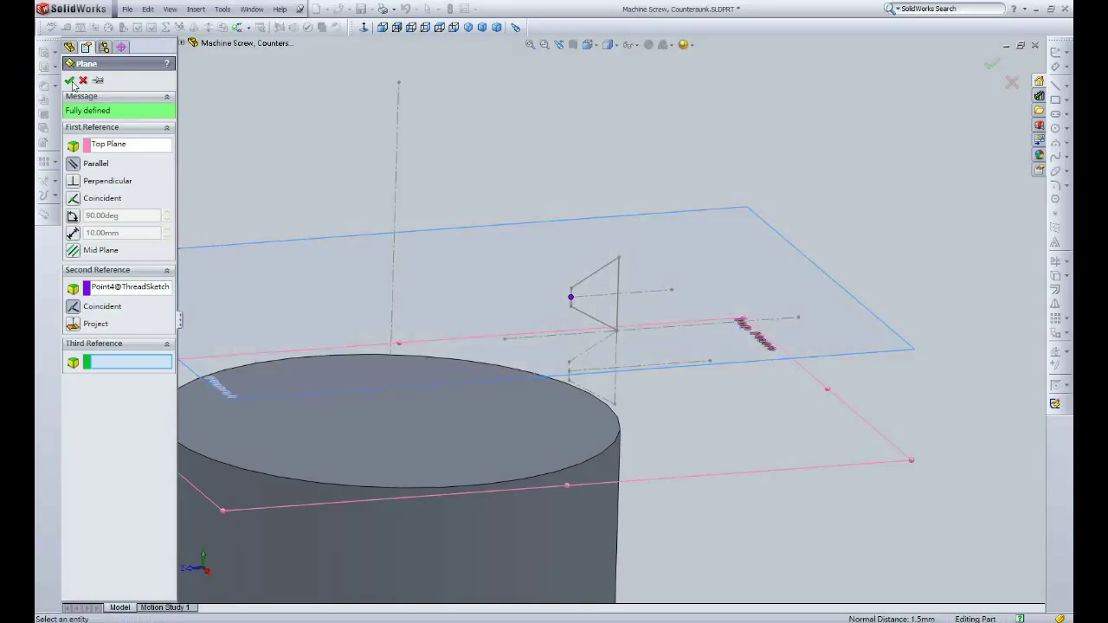
{"action": "scroll", "coordinate": [487, 257], "scroll_direction": "up", "scroll_amount": 3}
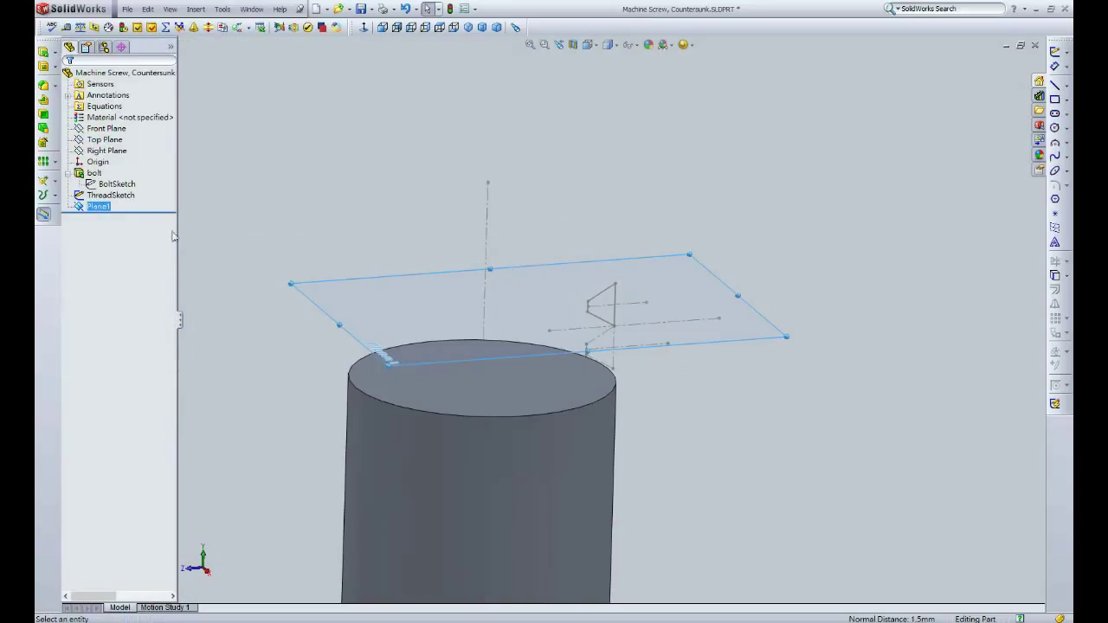
{"action": "right_click", "coordinate": [101, 208]}
{"action": "left_click", "coordinate": [122, 187]}
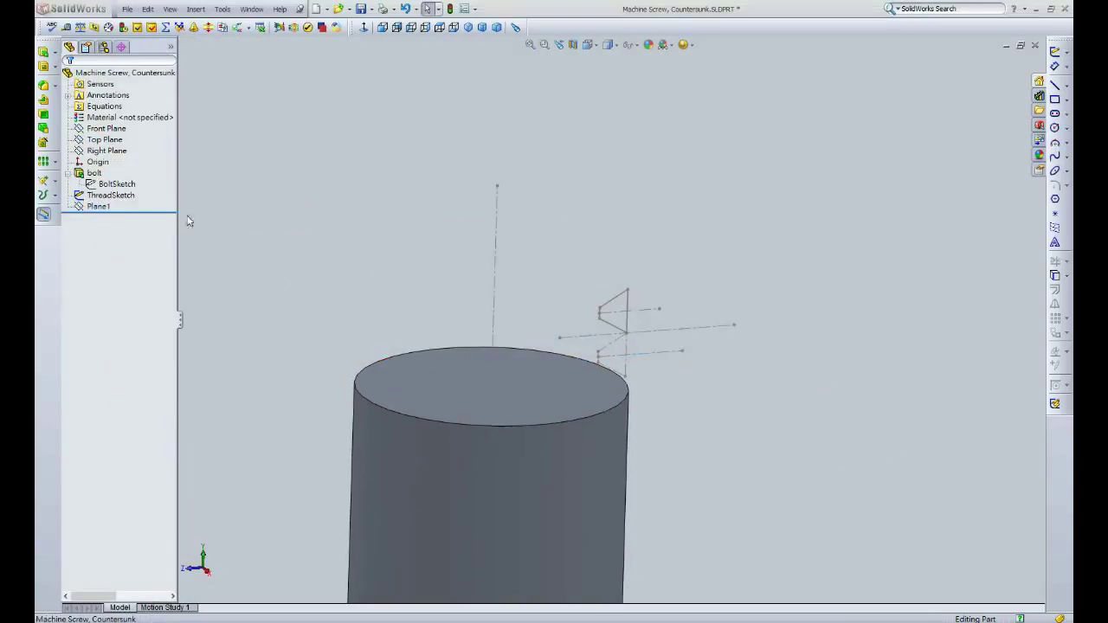
Sketch a circle on Plane1 centred on the axis and coincident with the thread profile point
{"action": "left_click", "coordinate": [1055, 51]}
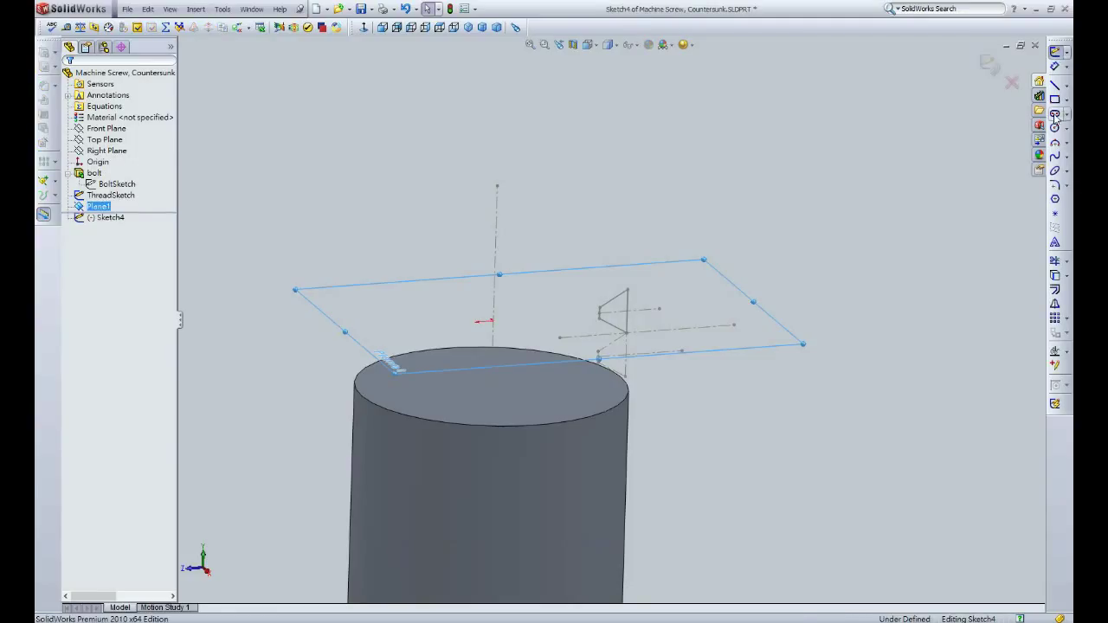
{"action": "left_click", "coordinate": [1055, 128]}
{"action": "left_click", "coordinate": [493, 321]}
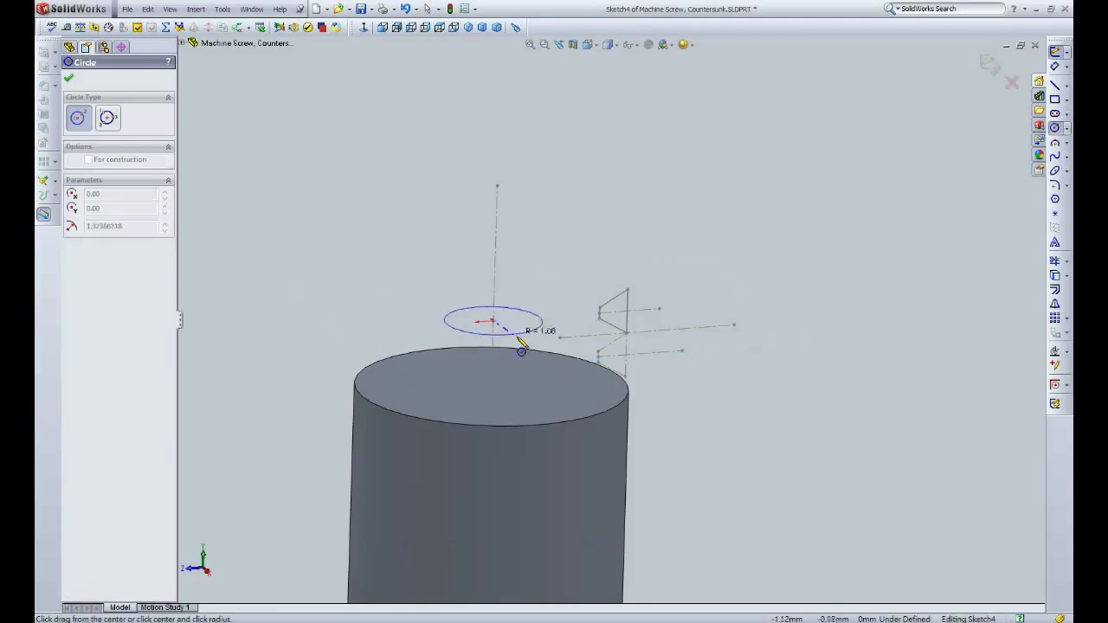
{"action": "left_click", "coordinate": [559, 331]}
{"action": "key", "text": "Escape"}
{"action": "left_click", "coordinate": [559, 327]}
{"action": "left_click", "coordinate": [599, 313], "text": "ctrl"}
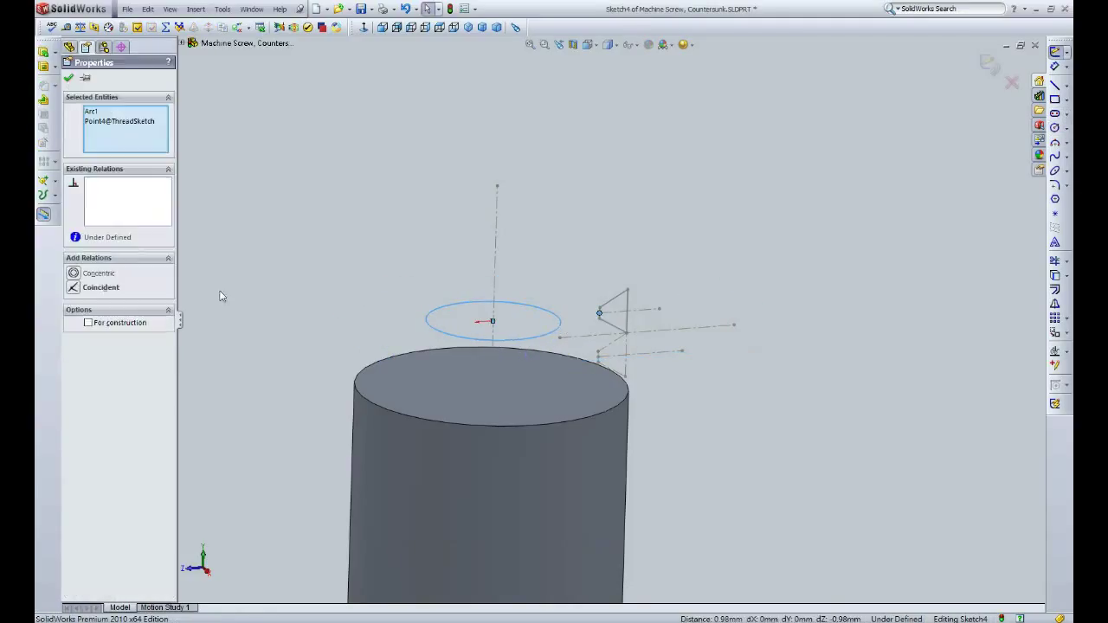
{"action": "left_click", "coordinate": [101, 287]}
{"action": "left_click", "coordinate": [69, 78]}
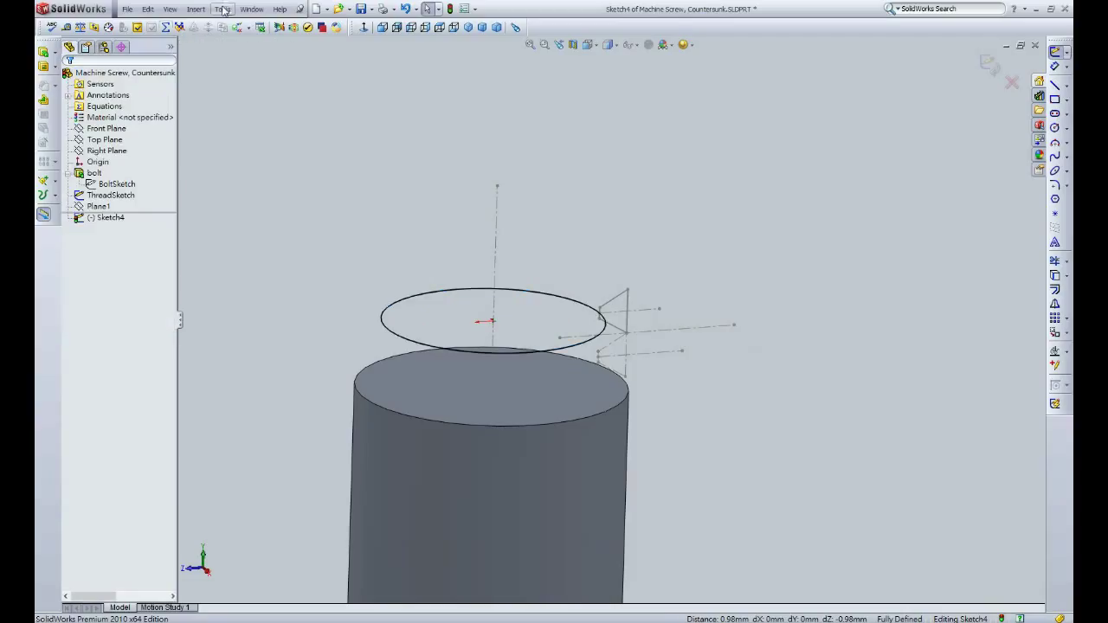
Turn the circle into a height-and-pitch helix, 10 mm high with 2 mm pitch
{"action": "left_click", "coordinate": [195, 9]}
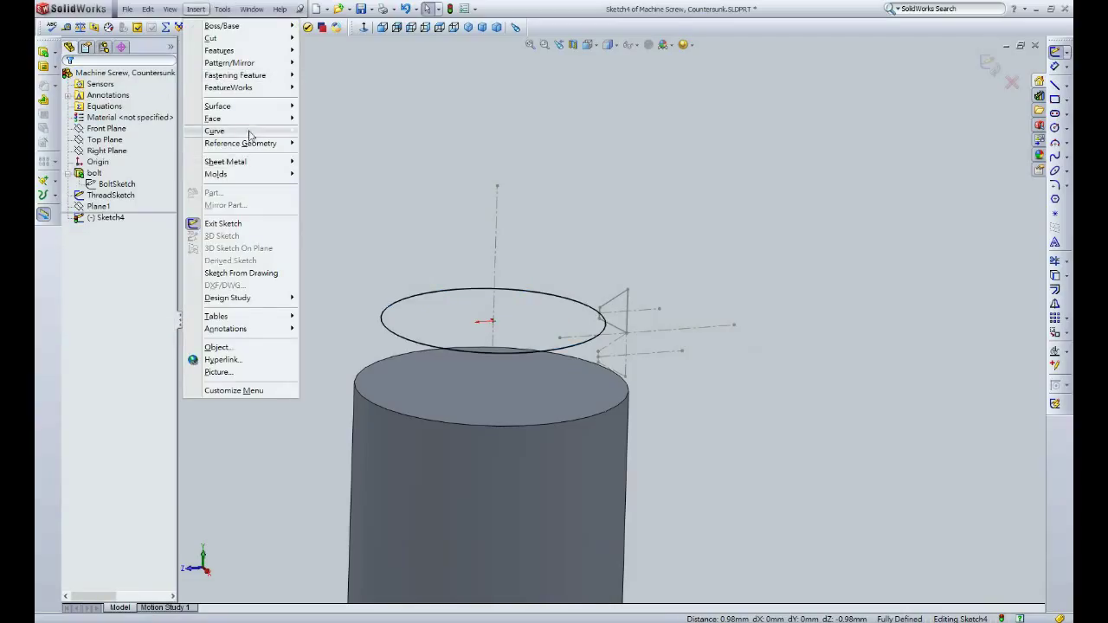
{"action": "left_click", "coordinate": [345, 201]}
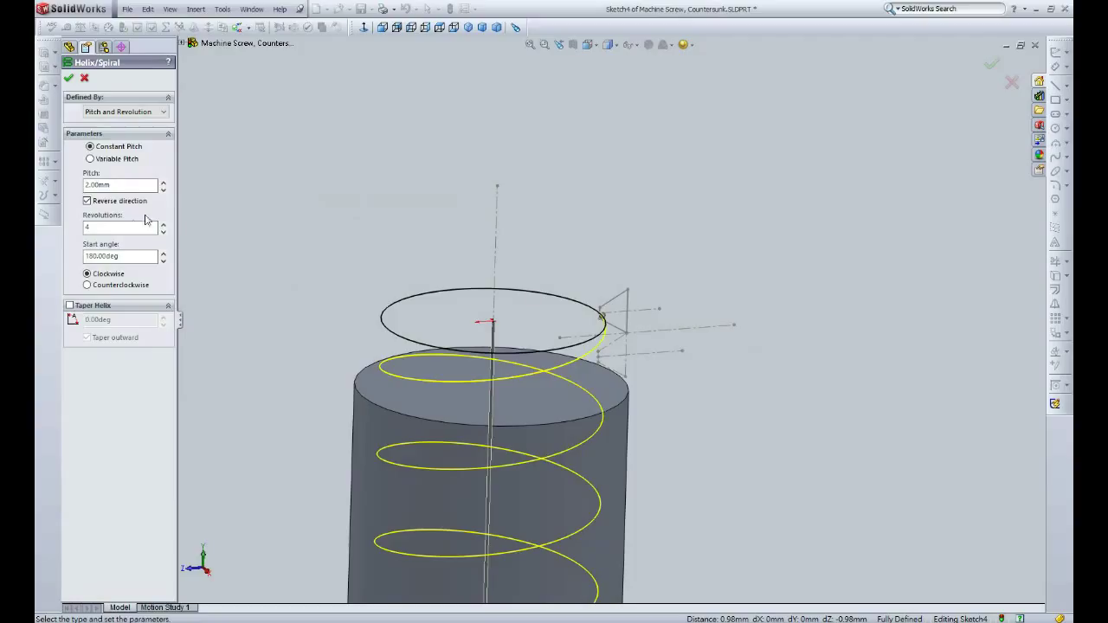
{"action": "left_click", "coordinate": [122, 113]}
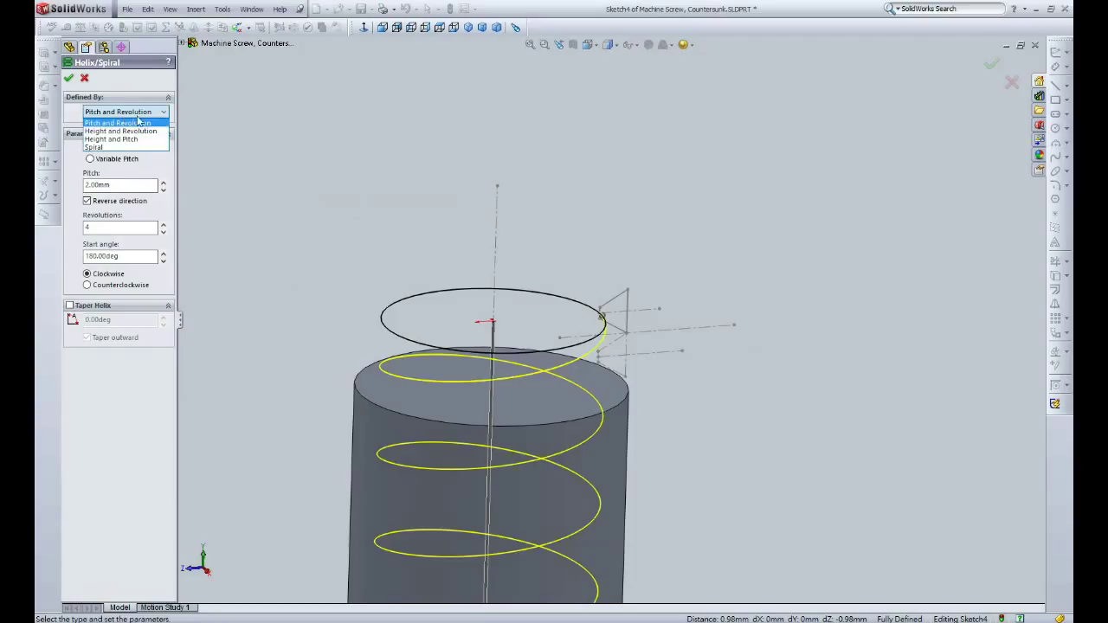
{"action": "left_click", "coordinate": [116, 138]}
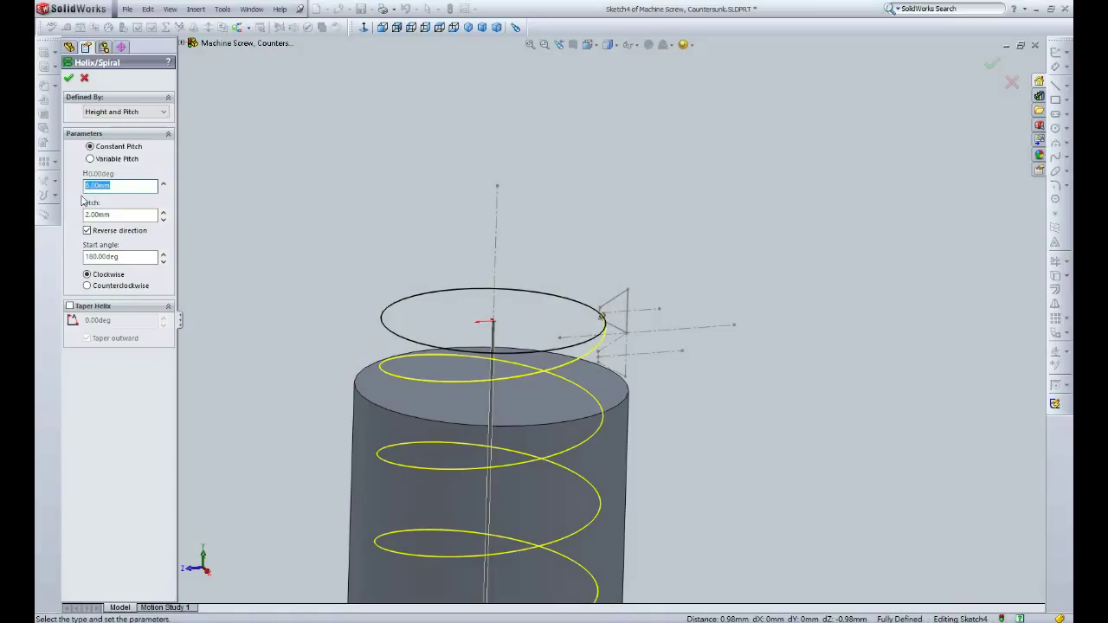
{"action": "type", "text": "10"}
{"action": "left_click_drag", "start_coordinate": [152, 214], "coordinate": [74, 213]}
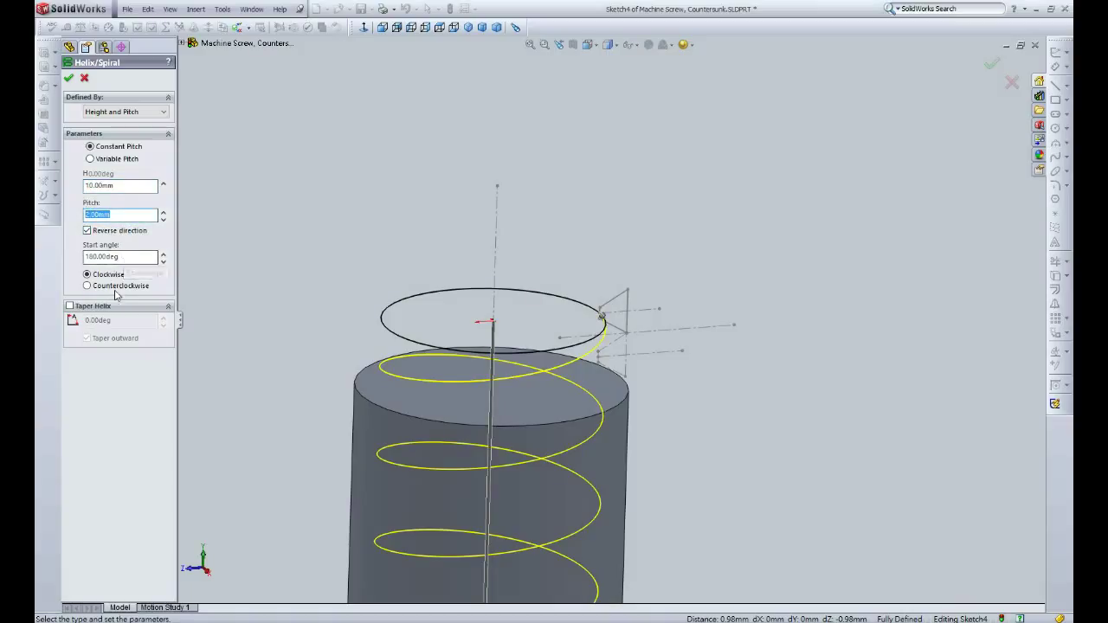
{"action": "left_click", "coordinate": [69, 78]}
{"action": "left_click", "coordinate": [69, 79]}
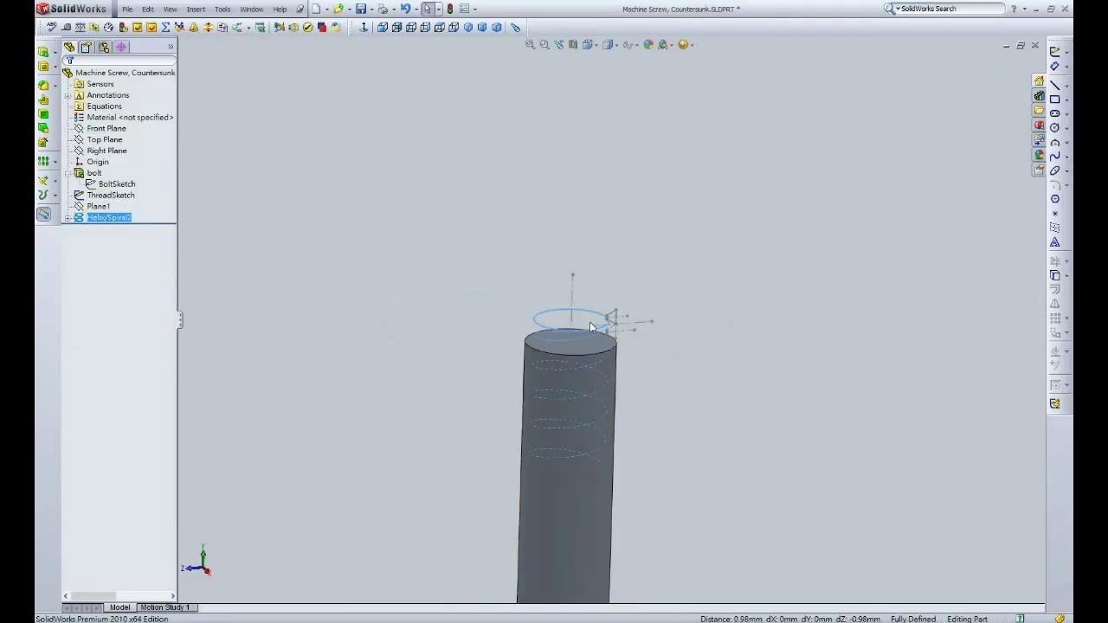
Select Helix/Spiral2, zoom in, and open the Equations list showing D3, D4, D5
{"action": "left_click", "coordinate": [109, 218]}
{"action": "scroll", "coordinate": [594, 372], "scroll_direction": "down", "scroll_amount": 2}
{"action": "scroll", "coordinate": [601, 380], "scroll_direction": "down", "scroll_amount": 3}
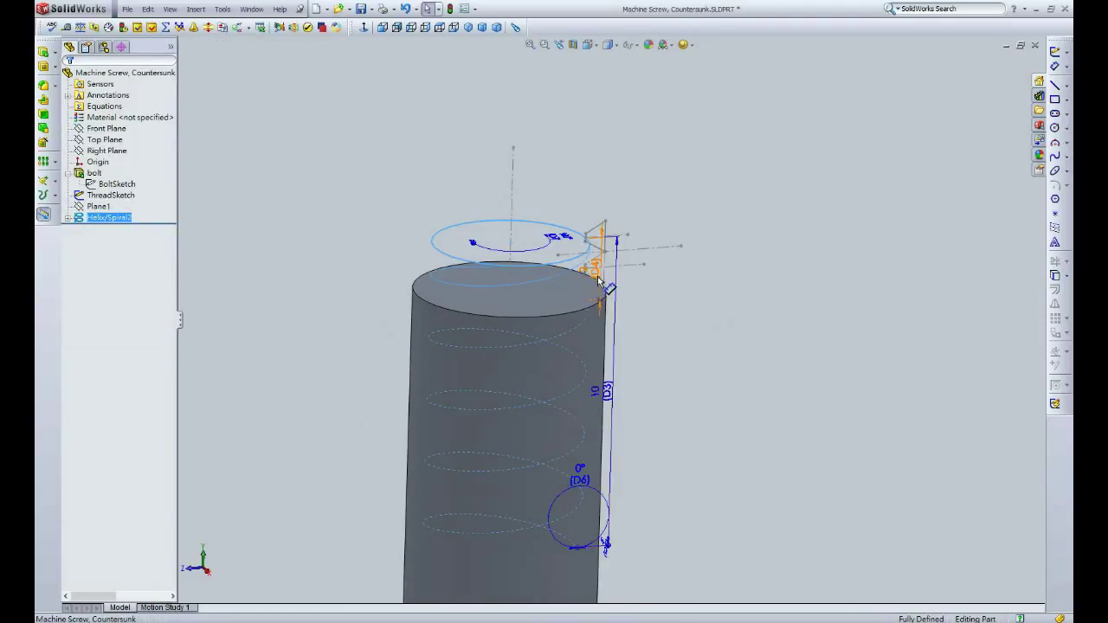
{"action": "left_click", "coordinate": [221, 9]}
{"action": "left_click", "coordinate": [273, 385]}
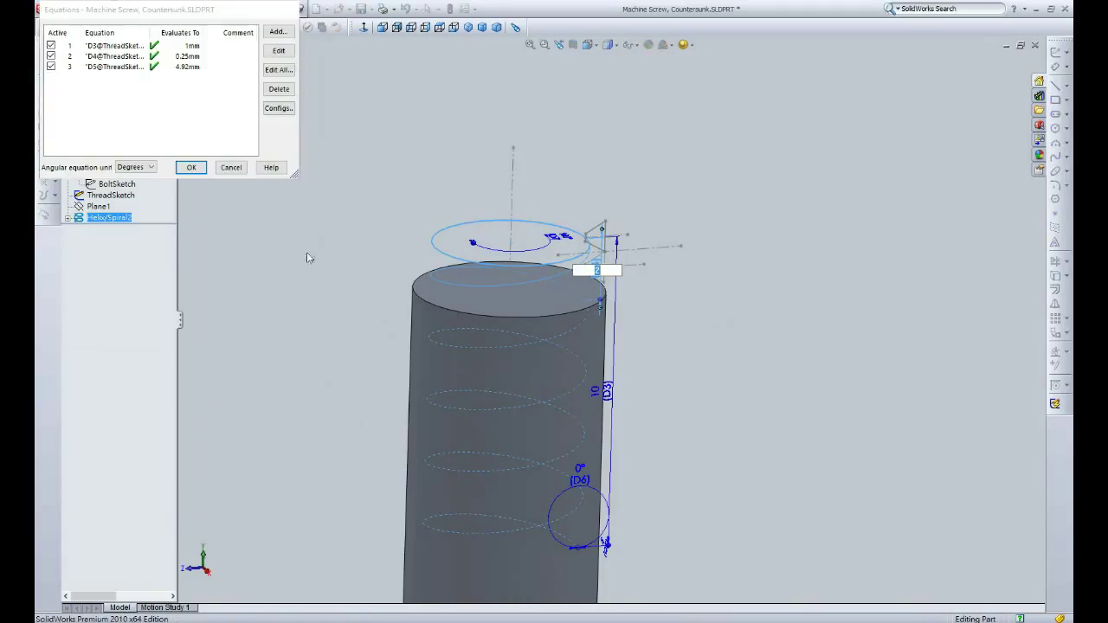
Add an equation setting helix pitch D4 equal to pitch@ThreadSketch (1mm)
{"action": "left_click", "coordinate": [279, 33]}
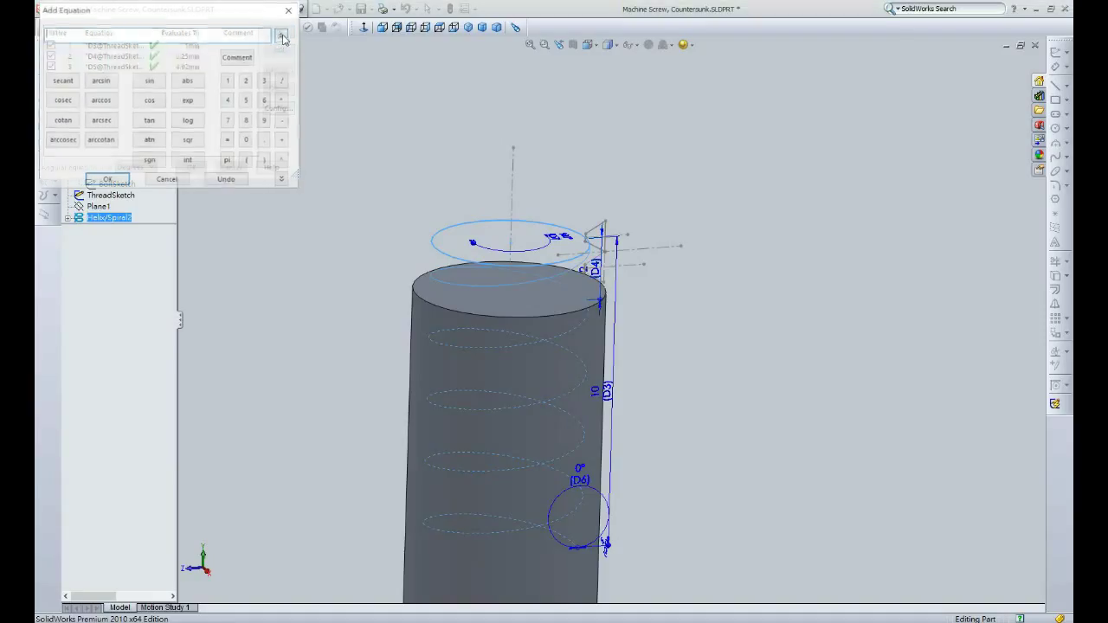
{"action": "left_click", "coordinate": [594, 270]}
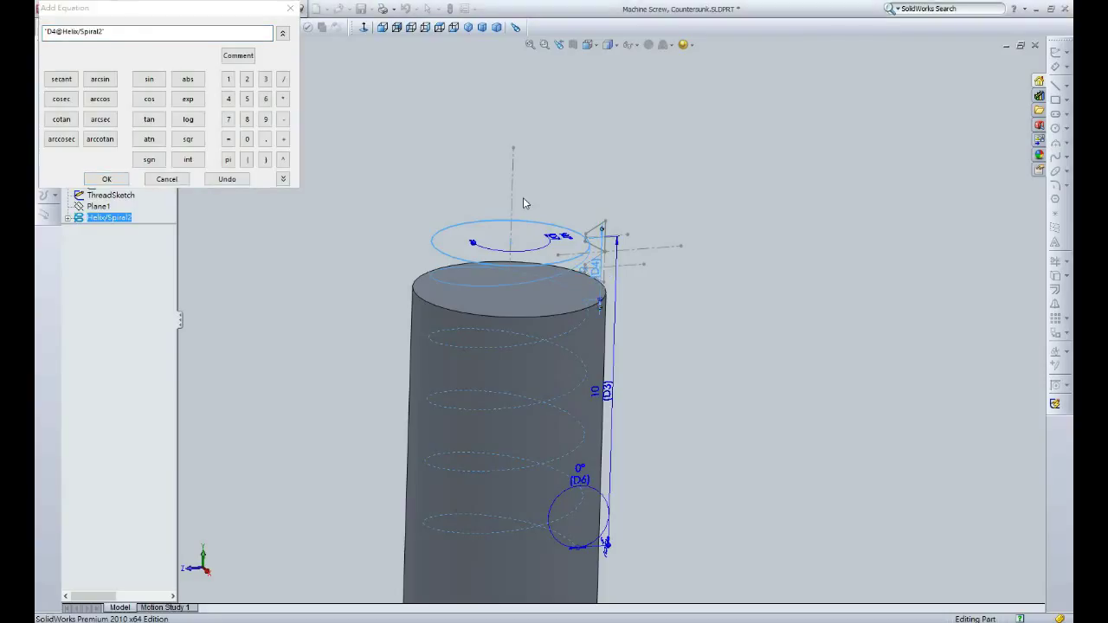
{"action": "left_click", "coordinate": [142, 33]}
{"action": "type", "text": "= \"pitch@ThreadSketch"}
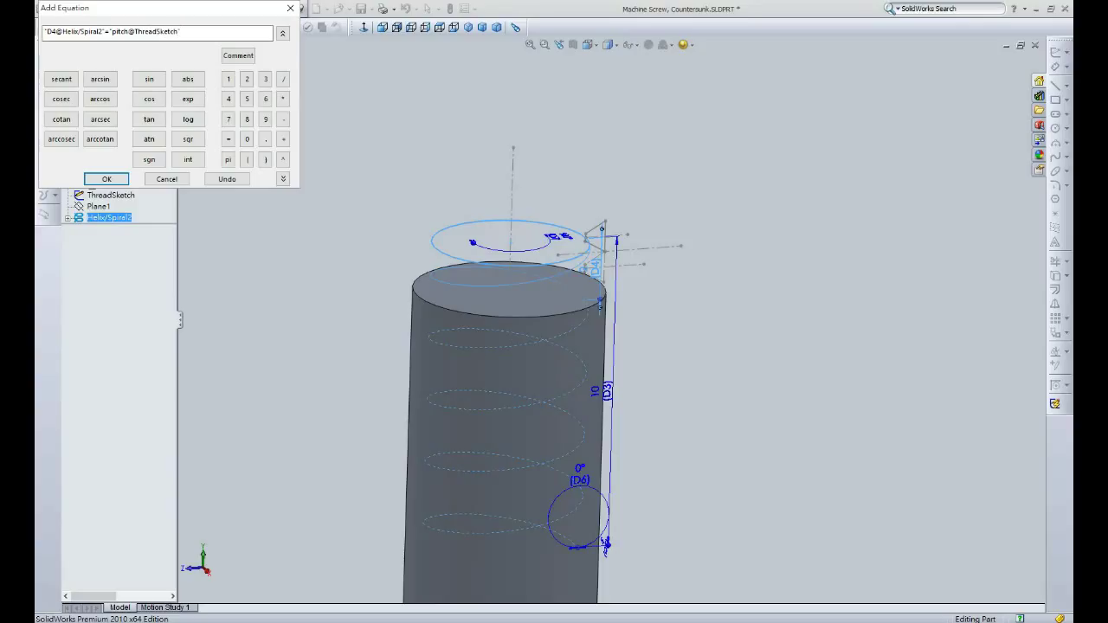
{"action": "left_click", "coordinate": [104, 178]}
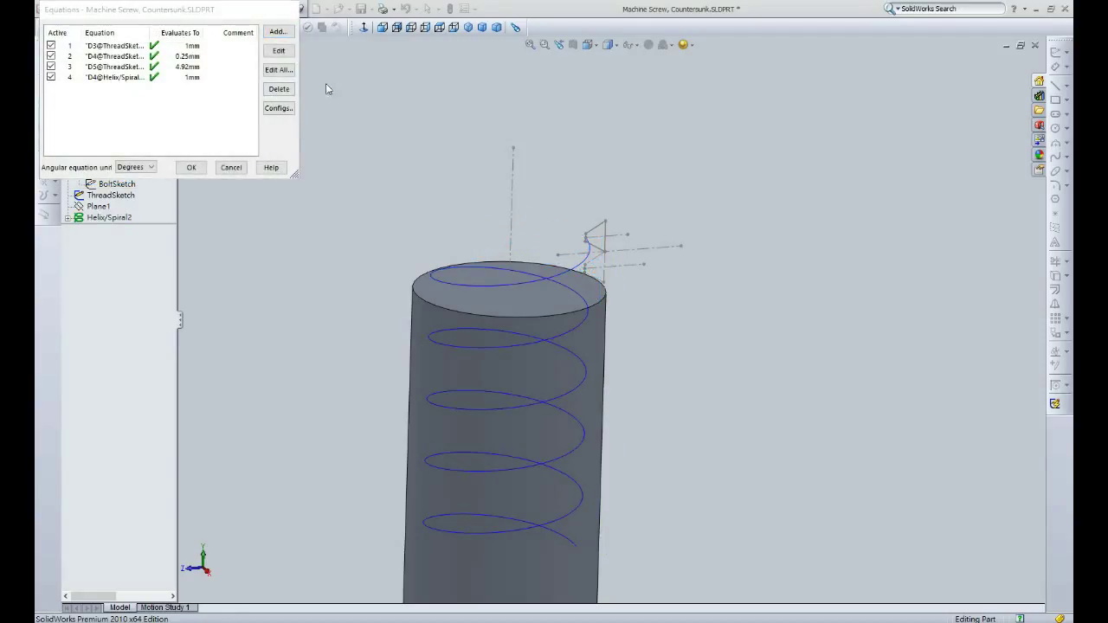
Add an equation driving helix height D3 from length@bolt (40mm) and keep the changes
{"action": "left_click", "coordinate": [277, 31]}
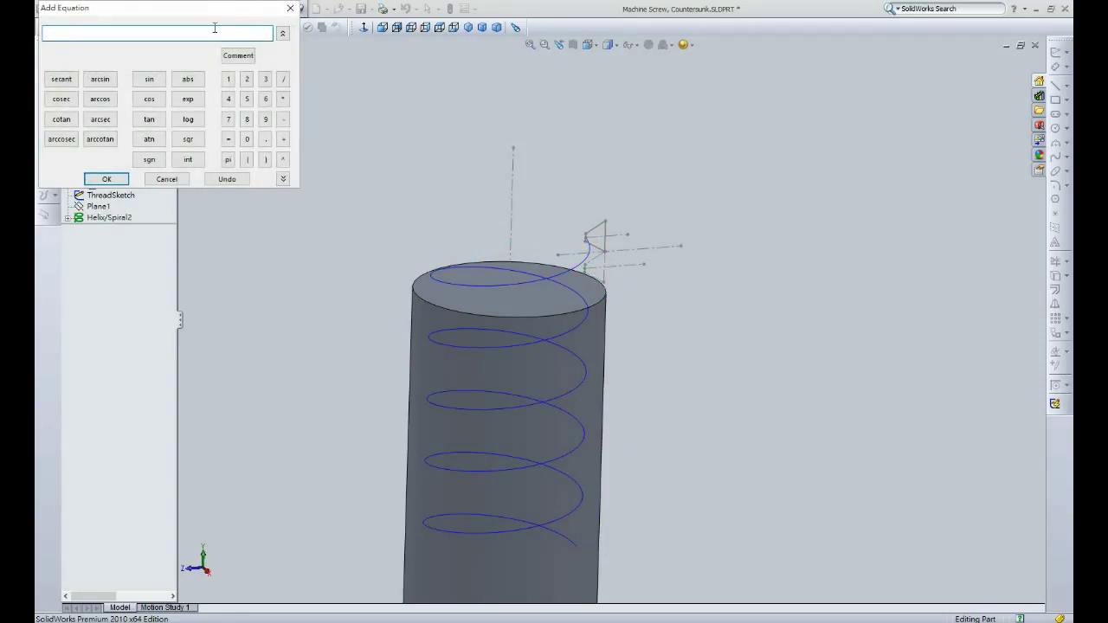
{"action": "scroll", "coordinate": [502, 322], "scroll_direction": "up", "scroll_amount": 3}
{"action": "left_click", "coordinate": [109, 218]}
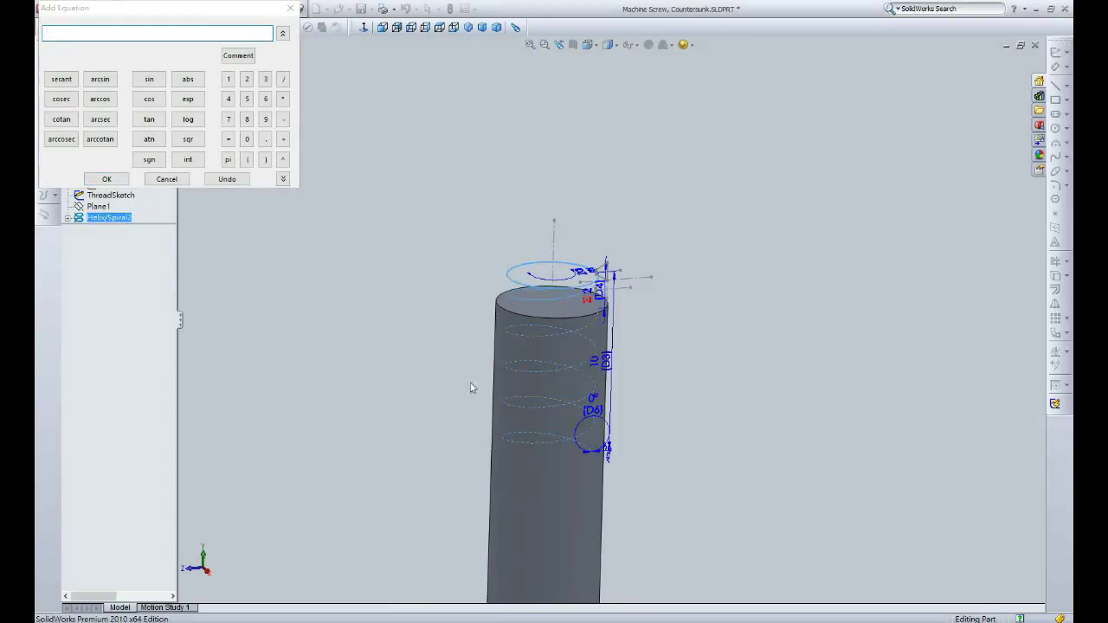
{"action": "left_click", "coordinate": [604, 362]}
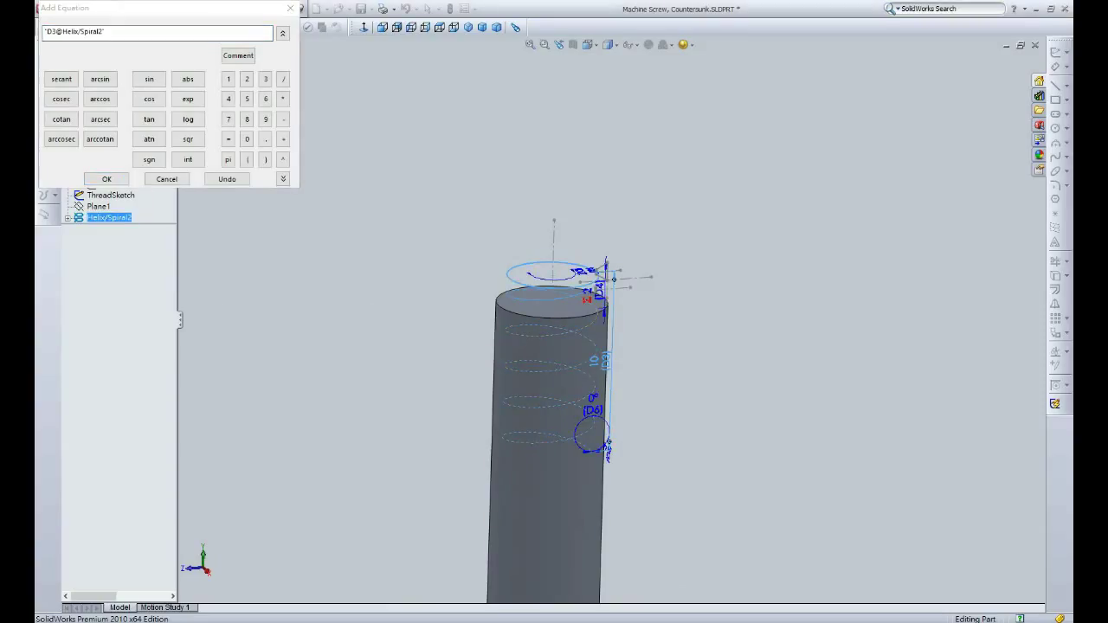
{"action": "left_click", "coordinate": [160, 33]}
{"action": "type", "text": "= \"length@bolt\"*2"}
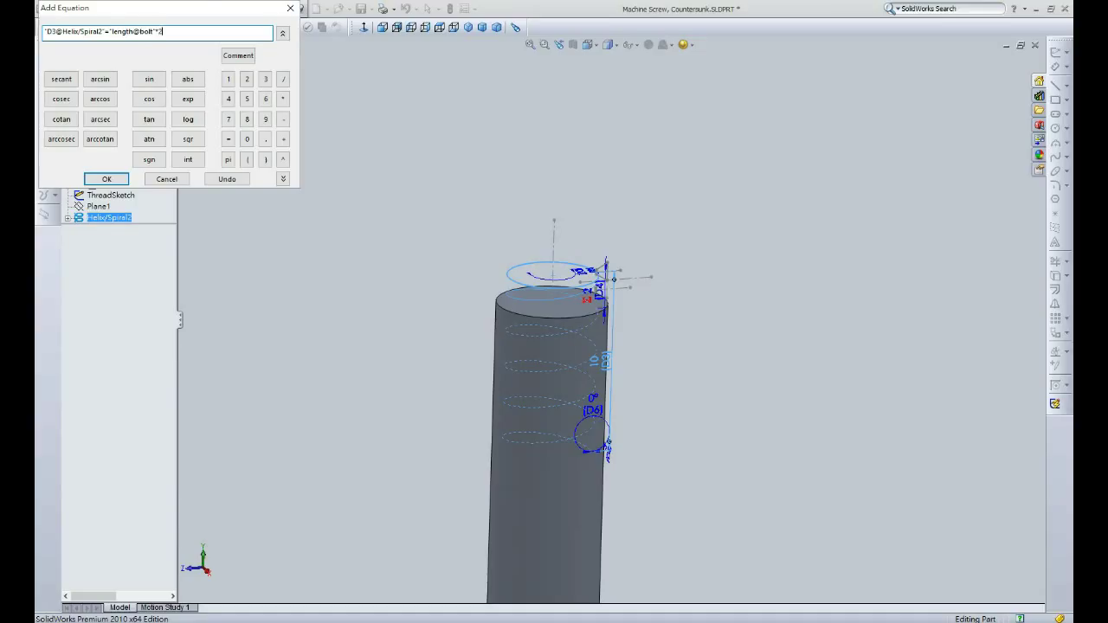
{"action": "left_click", "coordinate": [101, 177]}
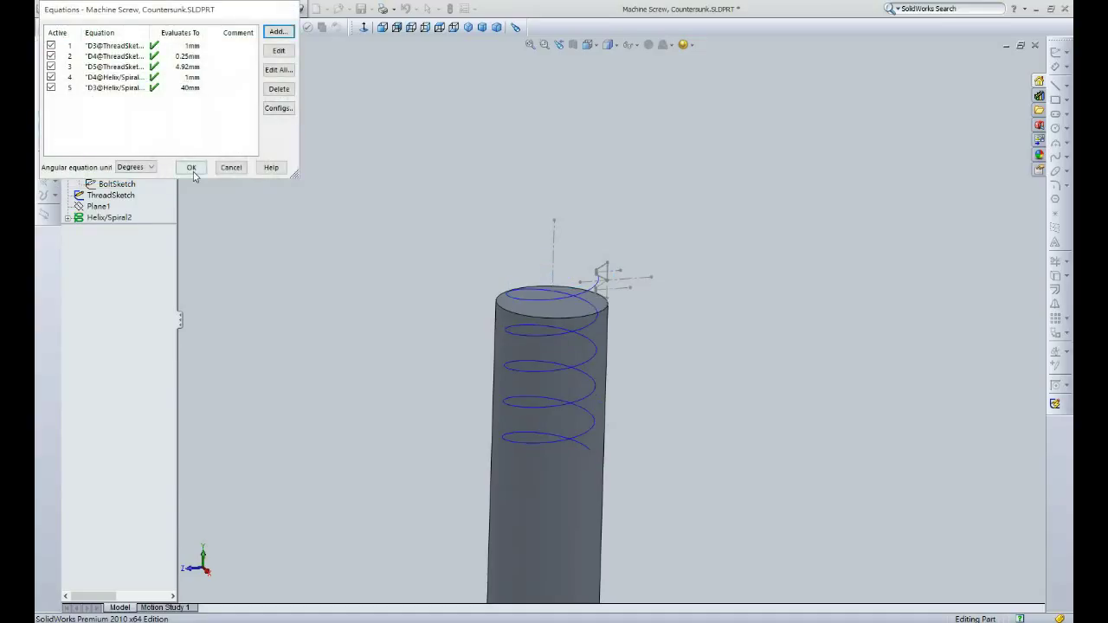
{"action": "left_click", "coordinate": [193, 169]}
Rebuild, then cut-sweep the ThreadSketch profile along Helix/Spiral2 to form Cut-Sweep1
{"action": "left_click", "coordinate": [452, 9]}
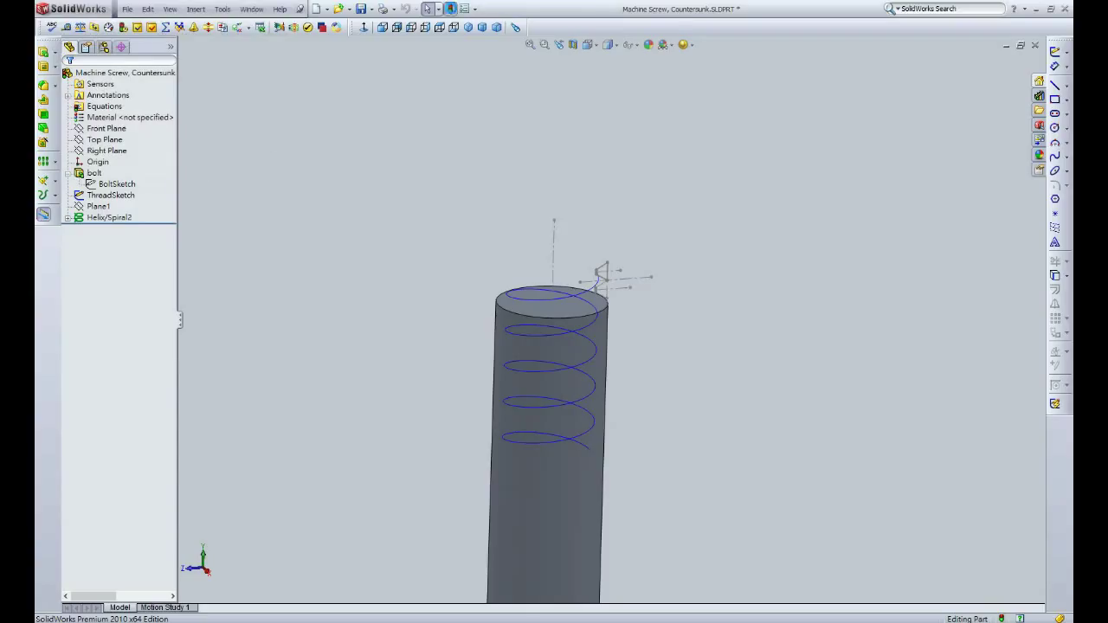
{"action": "scroll", "coordinate": [610, 325], "scroll_direction": "up", "scroll_amount": 5}
{"action": "left_click", "coordinate": [110, 195]}
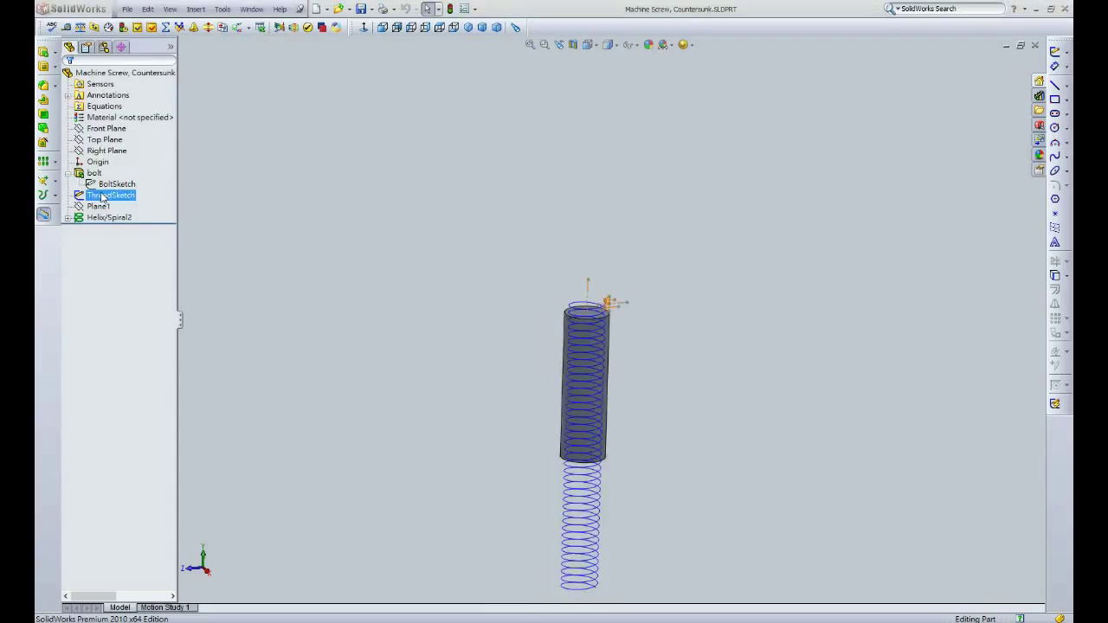
{"action": "left_click", "coordinate": [108, 217], "text": "ctrl"}
{"action": "left_click", "coordinate": [196, 9]}
{"action": "mouse_move", "coordinate": [210, 38]}
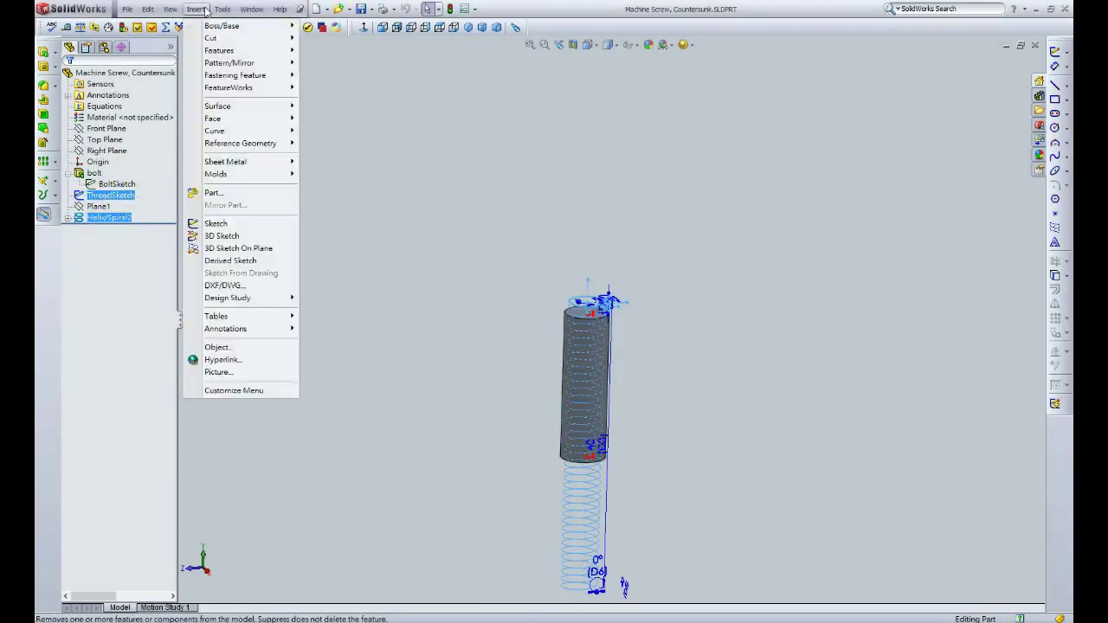
{"action": "left_click", "coordinate": [330, 63]}
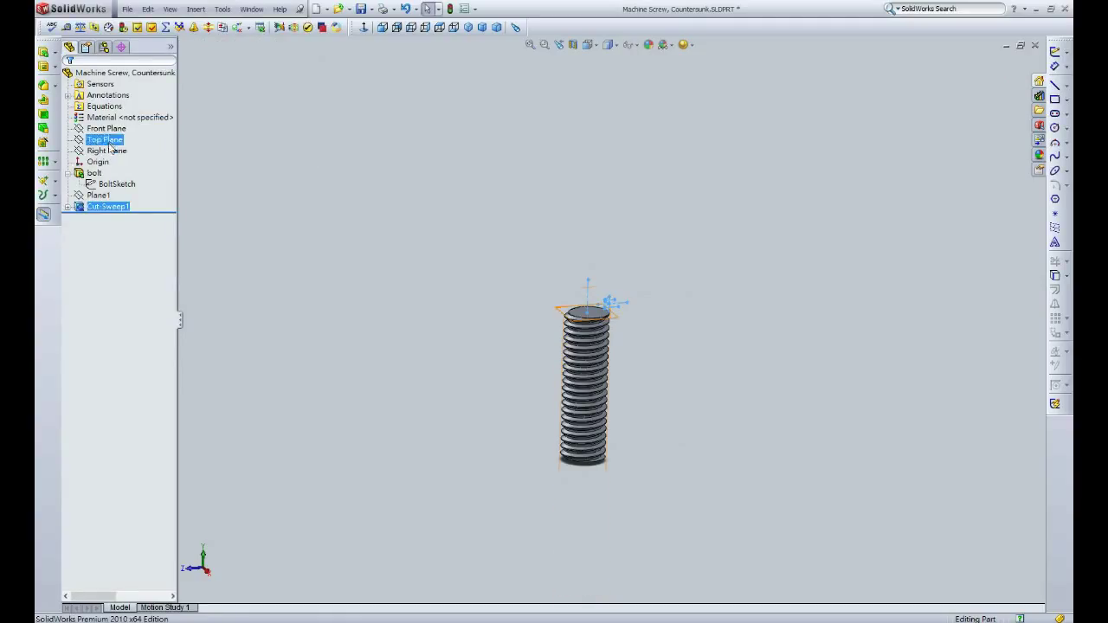
Start a sketch on the Right Plane and draw a triangle at the bolt's bottom end
{"action": "left_click", "coordinate": [109, 154]}
{"action": "left_click", "coordinate": [1056, 54]}
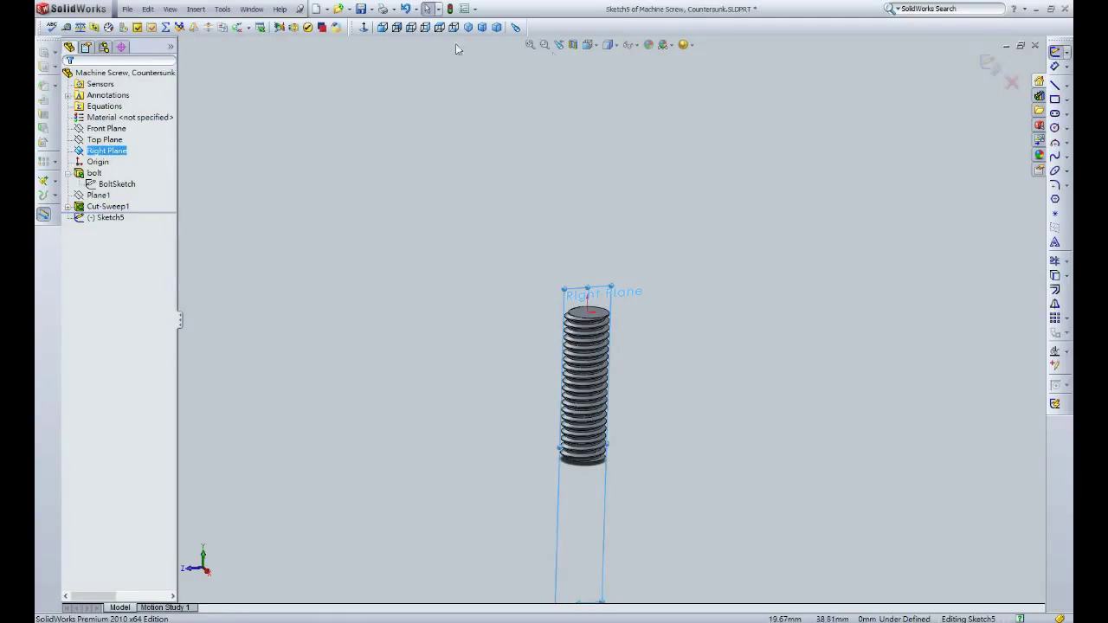
{"action": "left_click", "coordinate": [1055, 85]}
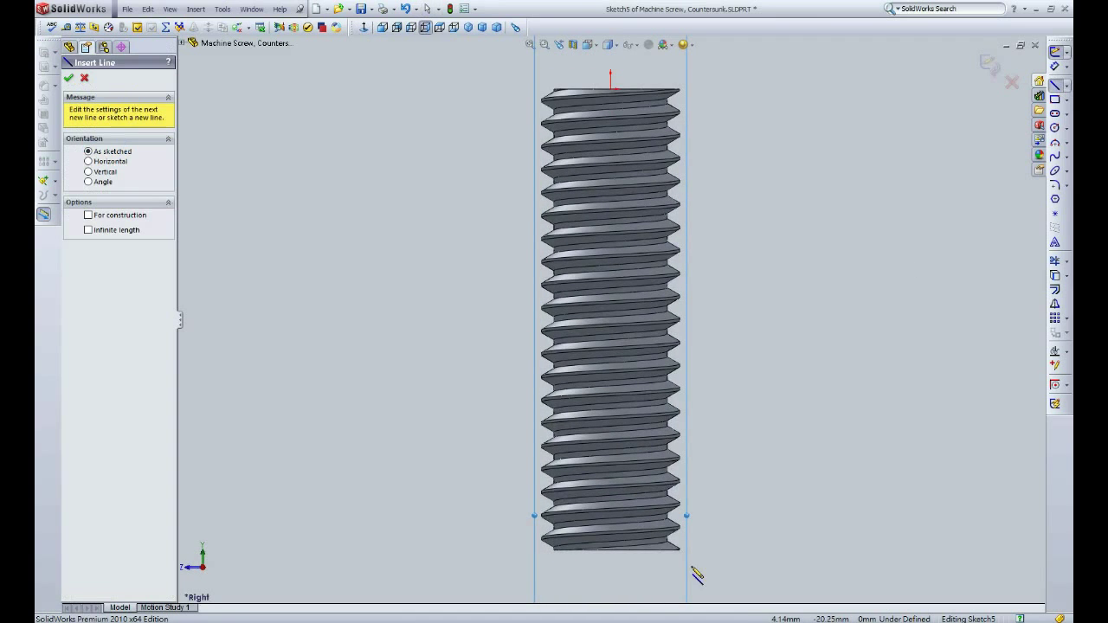
{"action": "scroll", "coordinate": [645, 563], "scroll_direction": "down", "scroll_amount": 5}
{"action": "left_click", "coordinate": [638, 461]}
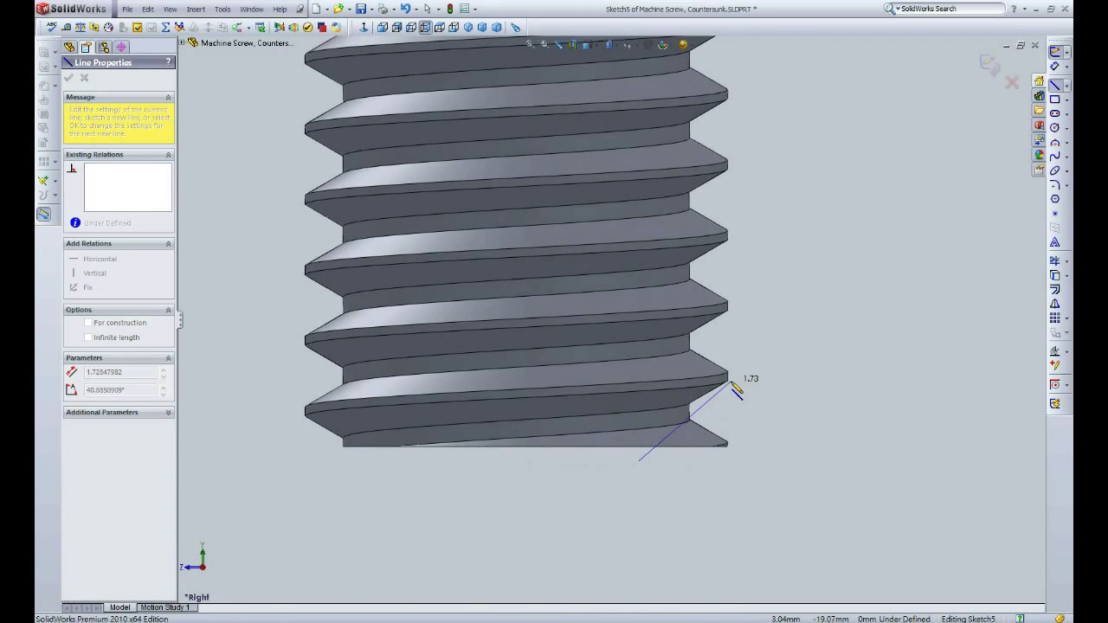
{"action": "left_click", "coordinate": [743, 373]}
{"action": "left_click", "coordinate": [743, 461]}
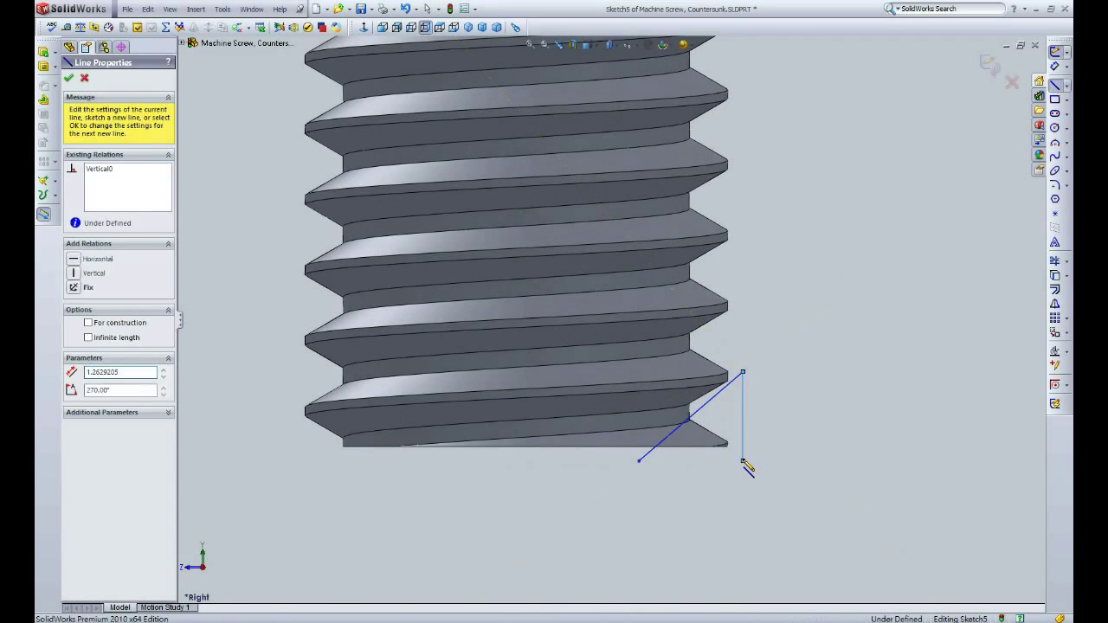
{"action": "left_click", "coordinate": [639, 460]}
{"action": "key", "text": "z"}
{"action": "key", "text": "z"}
{"action": "key", "text": "z"}
{"action": "key", "text": "z"}
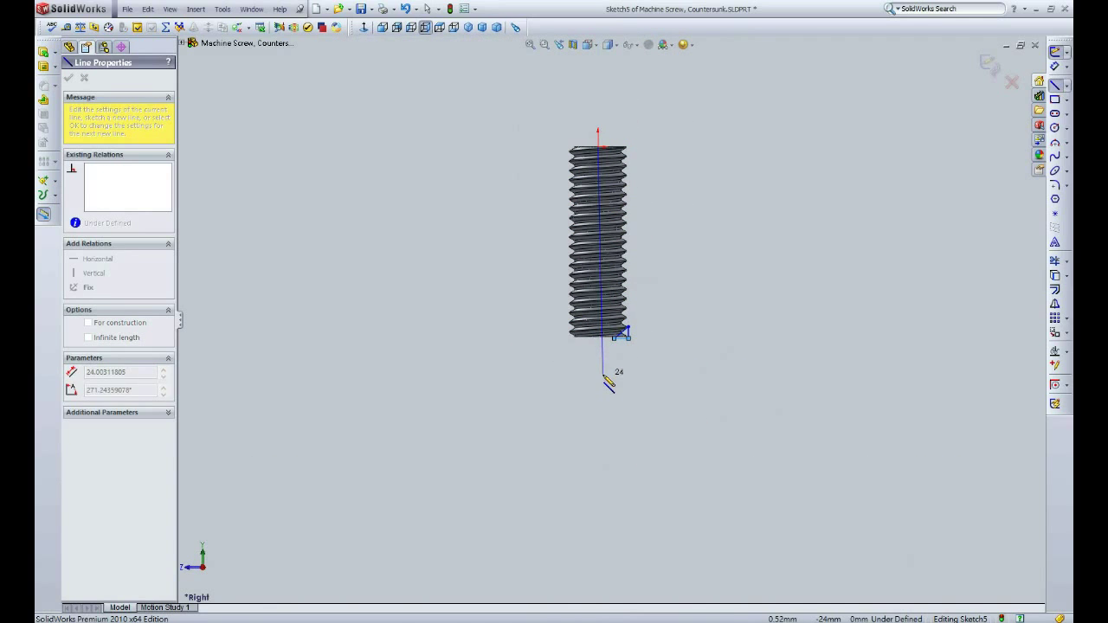
Add a vertical construction centreline down the bolt's centre
{"action": "left_click", "coordinate": [598, 374]}
{"action": "left_click", "coordinate": [89, 323]}
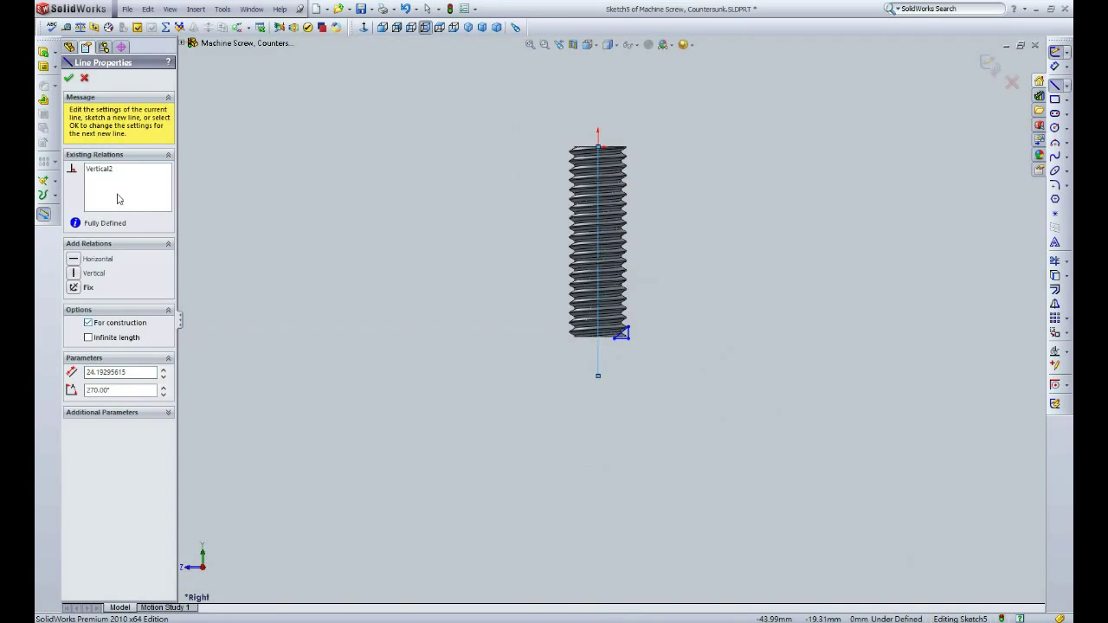
{"action": "left_click", "coordinate": [69, 79]}
{"action": "scroll", "coordinate": [618, 338], "scroll_direction": "down", "scroll_amount": 2}
{"action": "scroll", "coordinate": [623, 337], "scroll_direction": "down", "scroll_amount": 2}
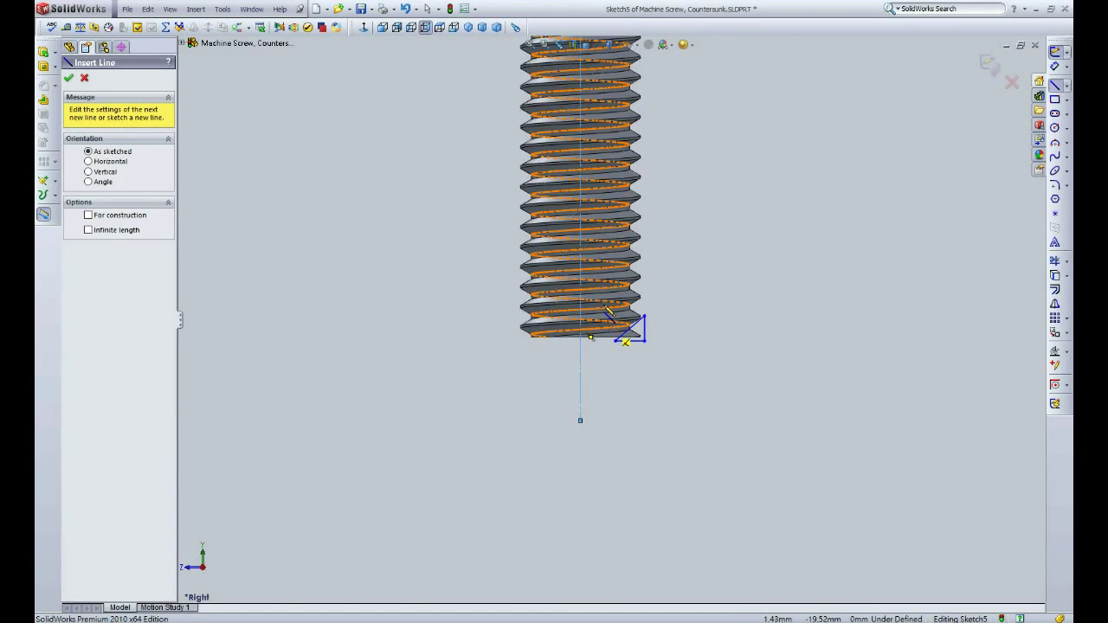
{"action": "scroll", "coordinate": [615, 325], "scroll_direction": "down", "scroll_amount": 3}
{"action": "scroll", "coordinate": [649, 378], "scroll_direction": "down", "scroll_amount": 2}
{"action": "scroll", "coordinate": [693, 401], "scroll_direction": "down", "scroll_amount": 2}
{"action": "scroll", "coordinate": [719, 396], "scroll_direction": "down", "scroll_amount": 2}
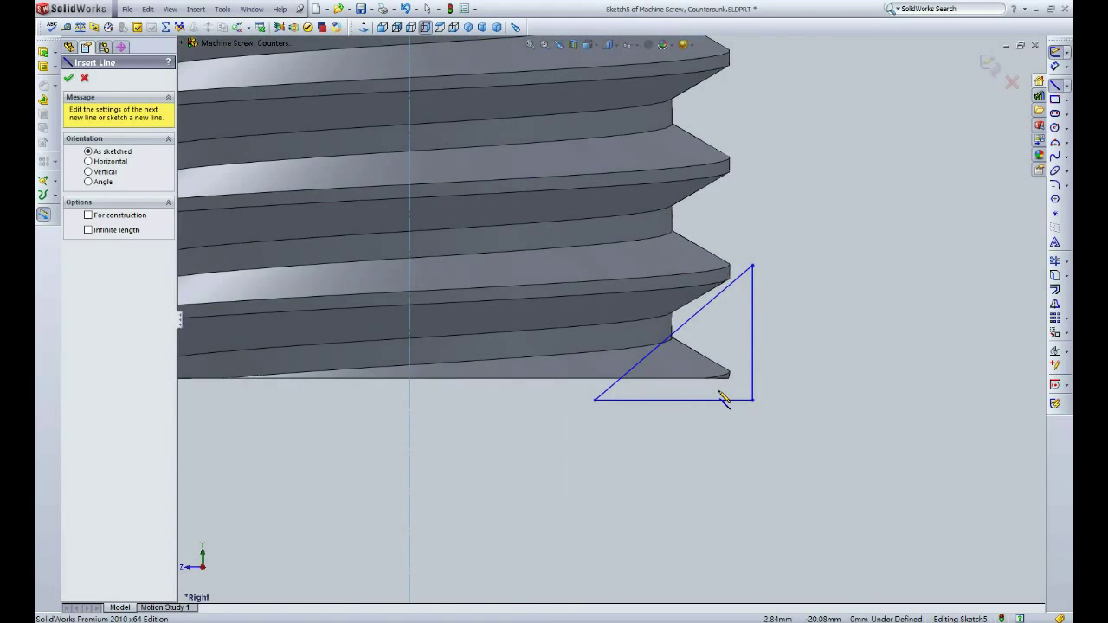
{"action": "key", "text": "Escape"}
Make the triangle base collinear with the thread edge and dimension it 6.416 from the centreline
{"action": "left_click", "coordinate": [669, 399]}
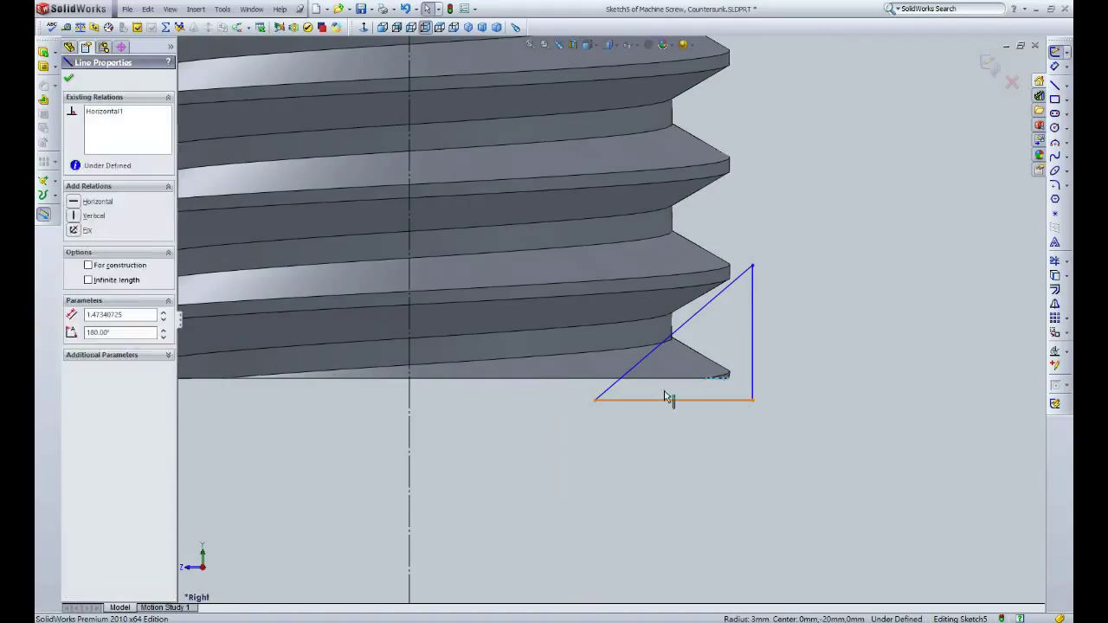
{"action": "left_click", "coordinate": [718, 378], "text": "ctrl"}
{"action": "left_click", "coordinate": [73, 275]}
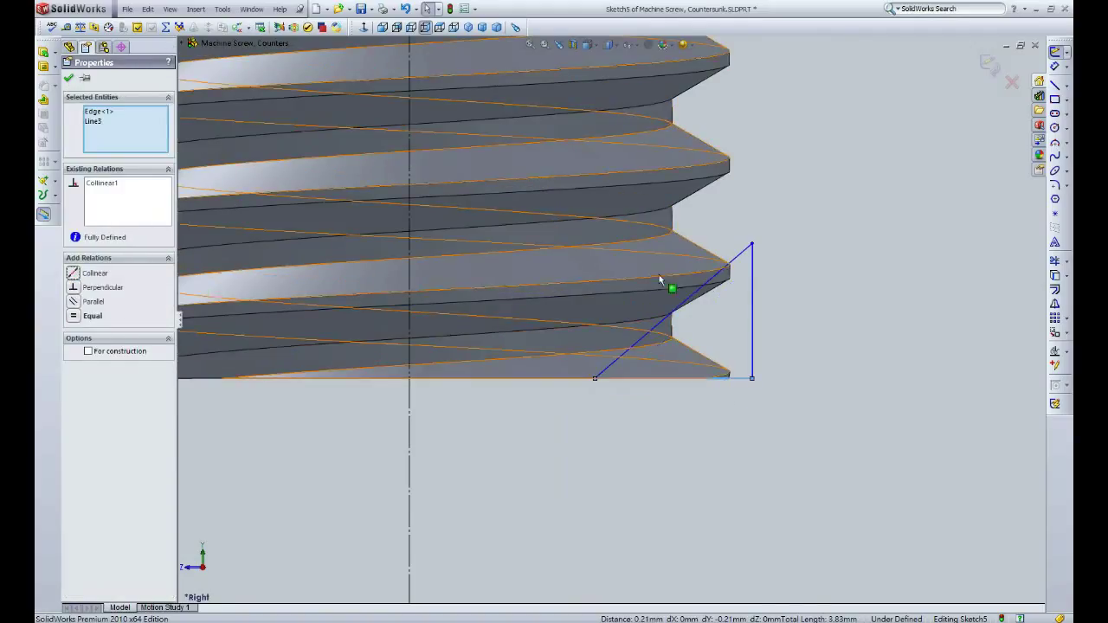
{"action": "left_click", "coordinate": [940, 202]}
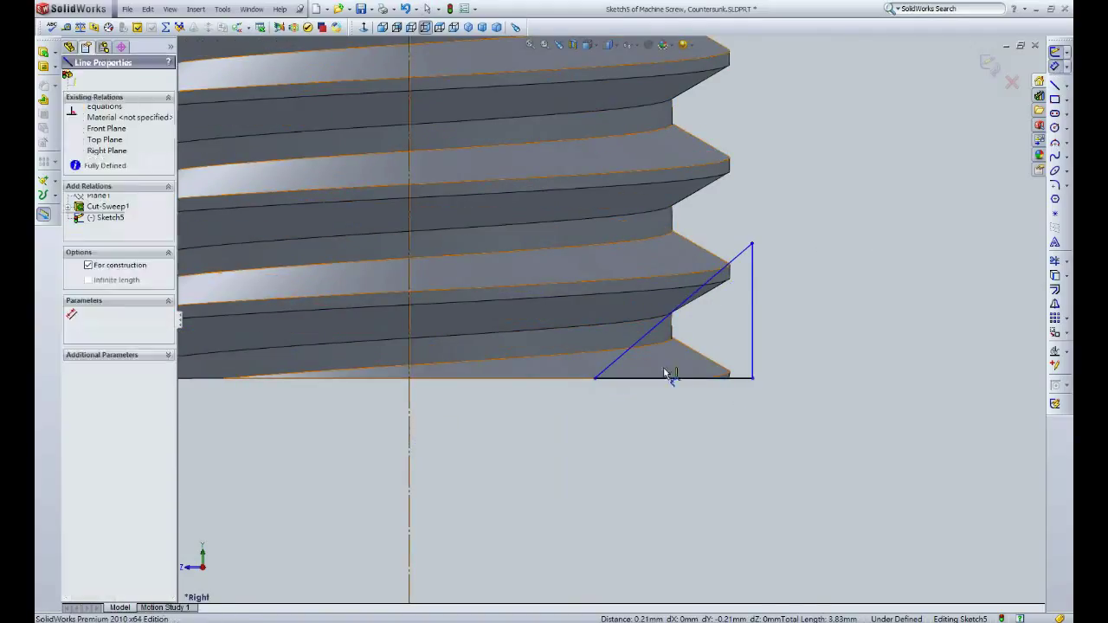
{"action": "left_click", "coordinate": [751, 346]}
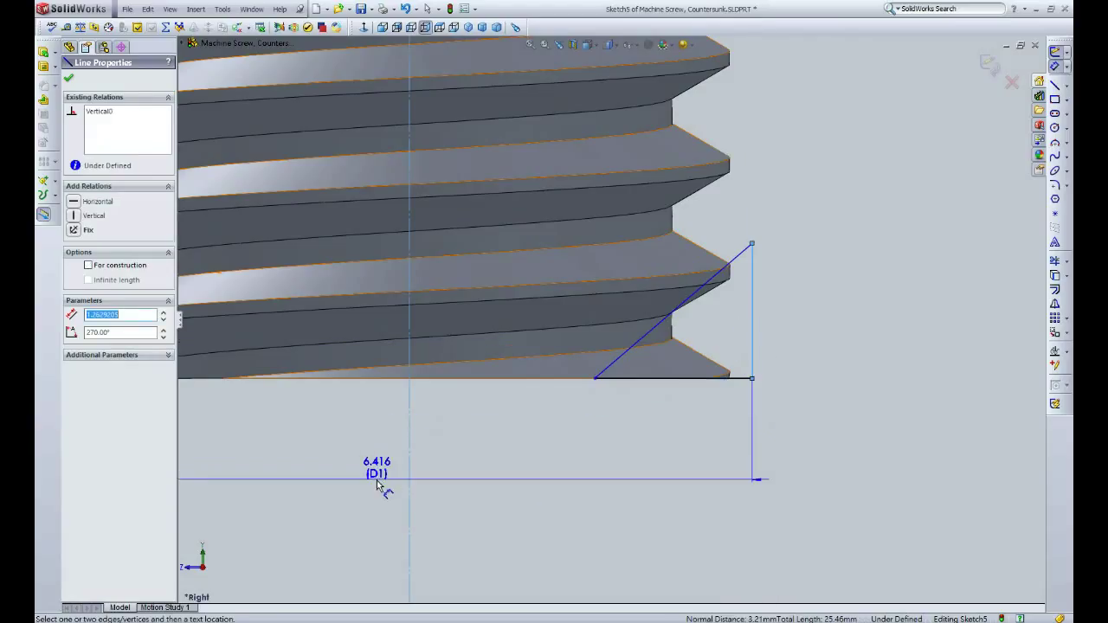
{"action": "left_click", "coordinate": [385, 485]}
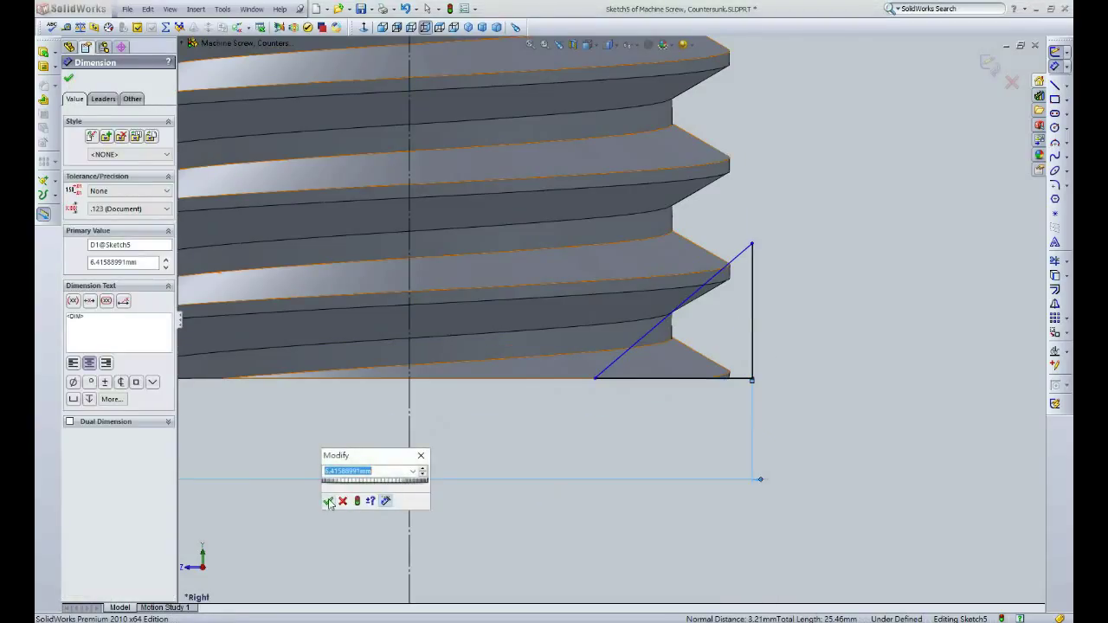
{"action": "left_click", "coordinate": [329, 501]}
{"action": "left_click", "coordinate": [387, 470]}
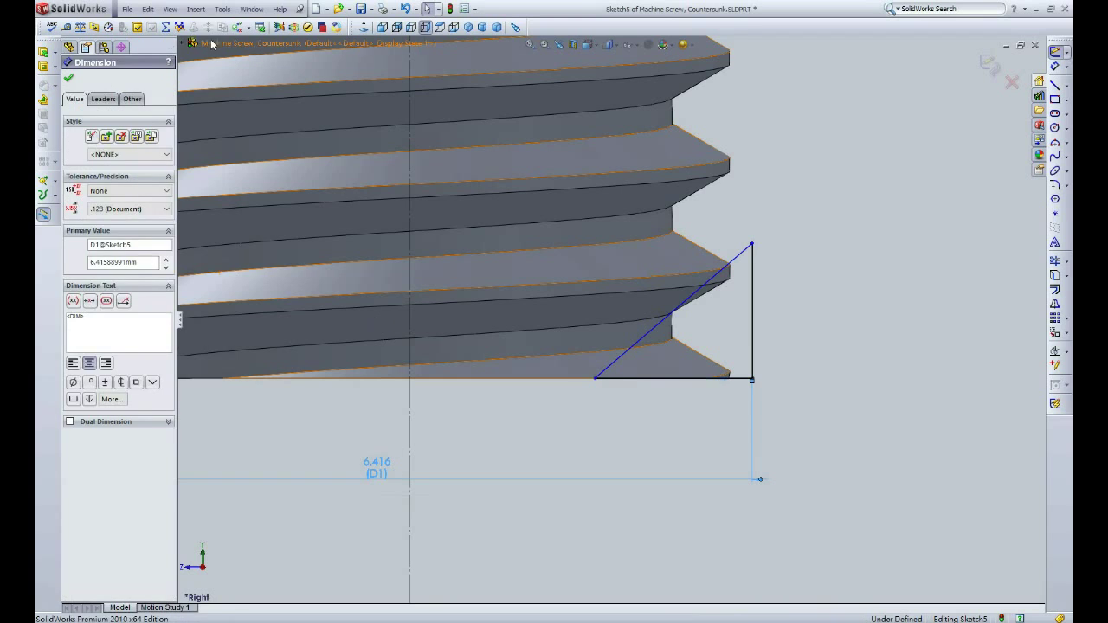
Add the equation D1@Sketch5 = "dia@BoltSketch" and rebuild
{"action": "left_click", "coordinate": [223, 10]}
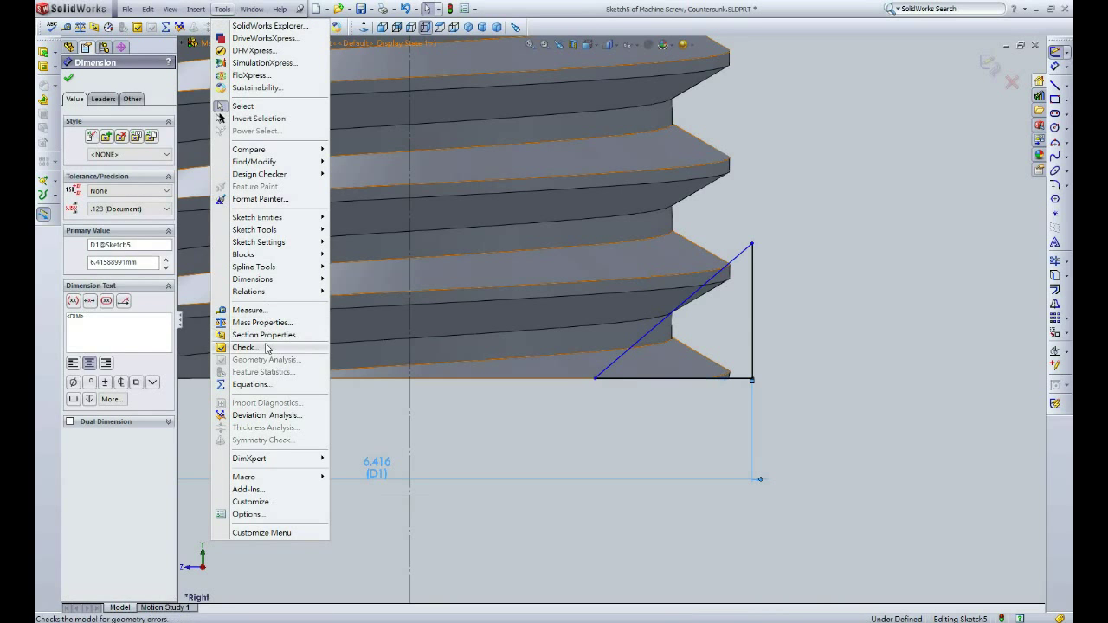
{"action": "left_click", "coordinate": [251, 383]}
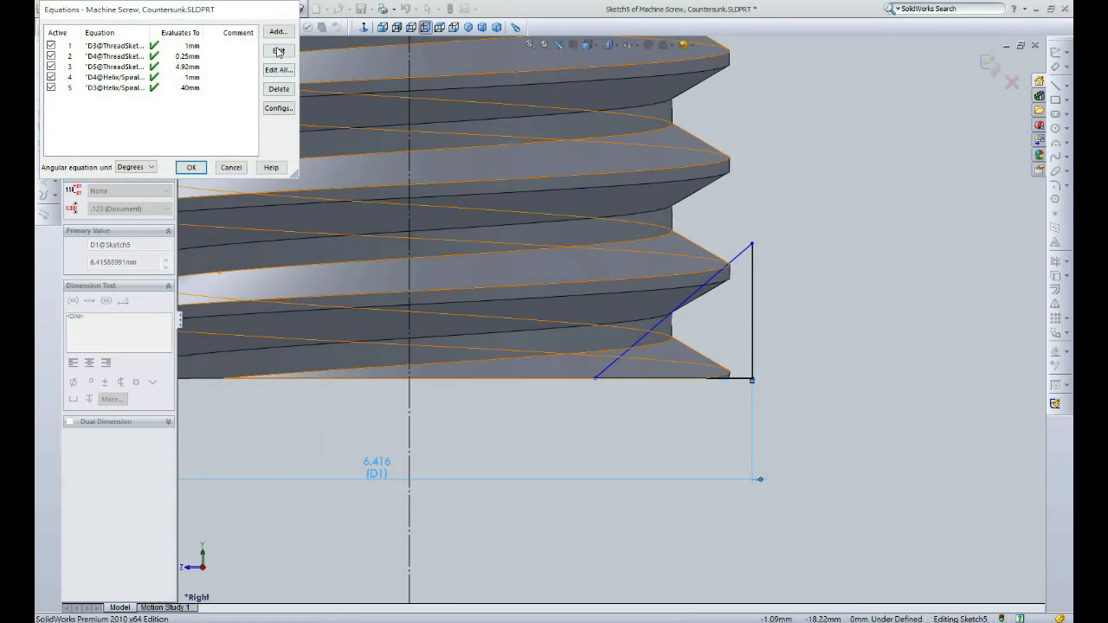
{"action": "left_click", "coordinate": [278, 44]}
{"action": "type", "text": "\"dia@BoltSketch\""}
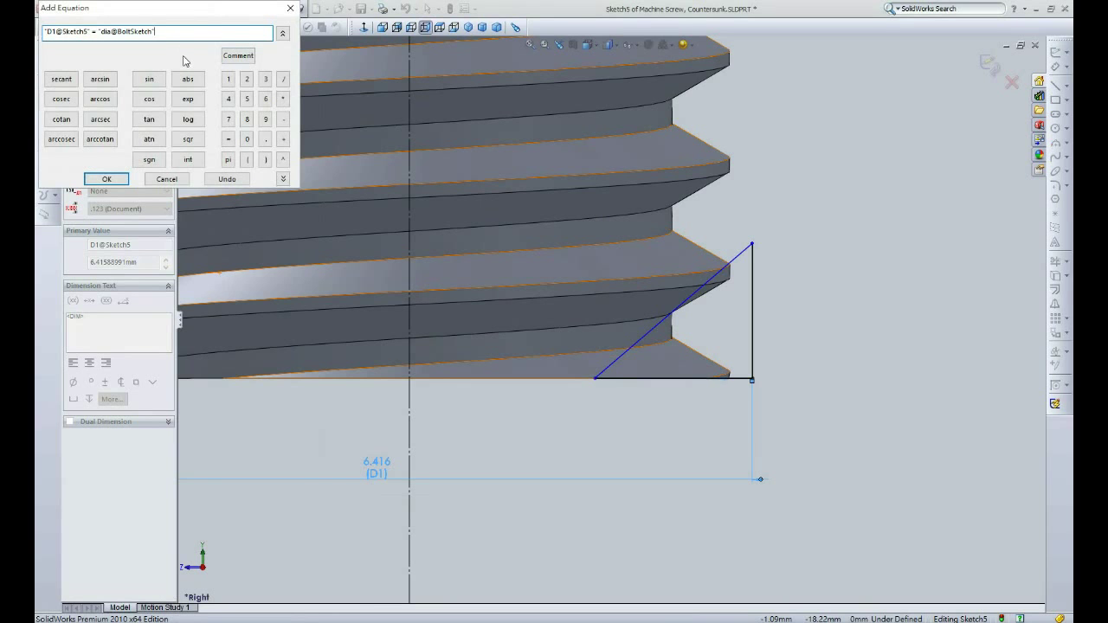
{"action": "left_click", "coordinate": [105, 179]}
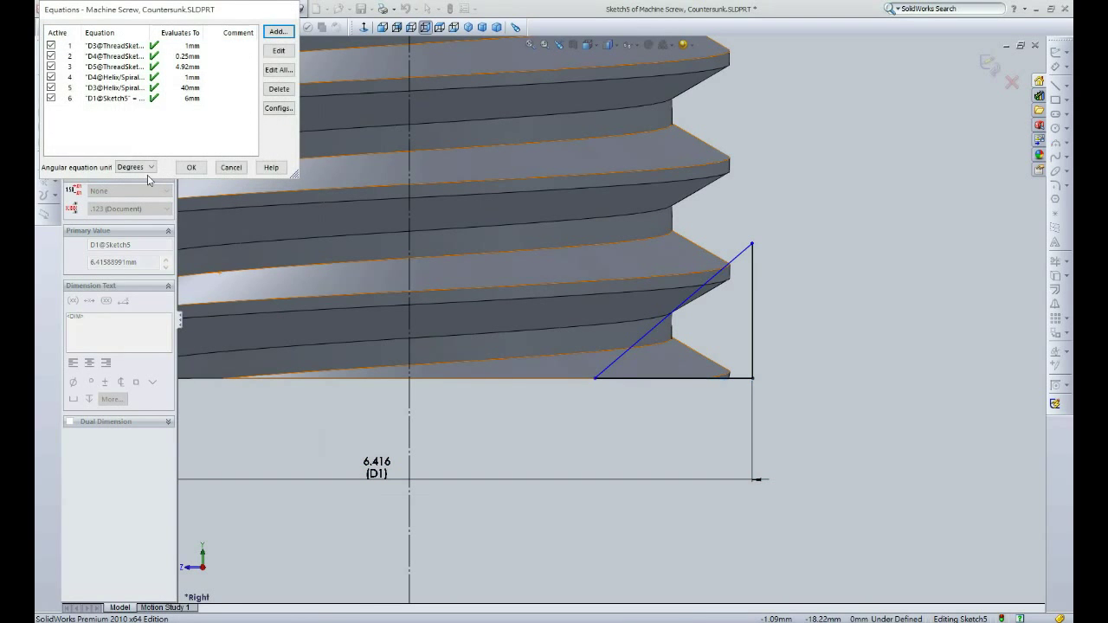
{"action": "left_click", "coordinate": [188, 170]}
{"action": "scroll", "coordinate": [589, 337], "scroll_direction": "up", "scroll_amount": 5}
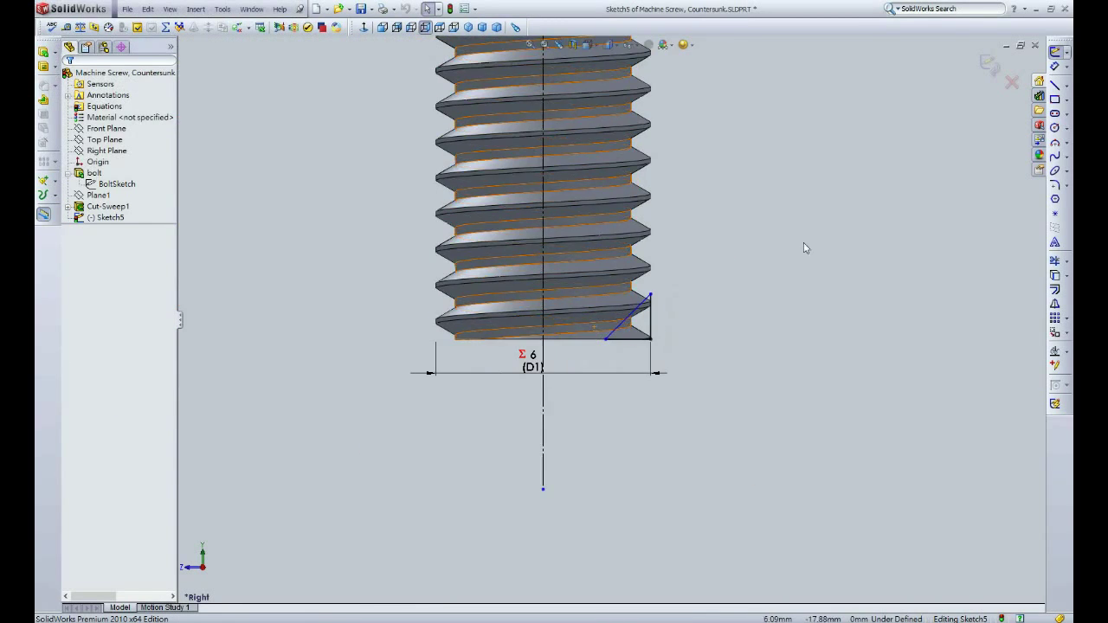
Dimension the angle between the triangle's diagonal and base line as 45°
{"action": "left_click", "coordinate": [1054, 65]}
{"action": "scroll", "coordinate": [636, 321], "scroll_direction": "down", "scroll_amount": 5}
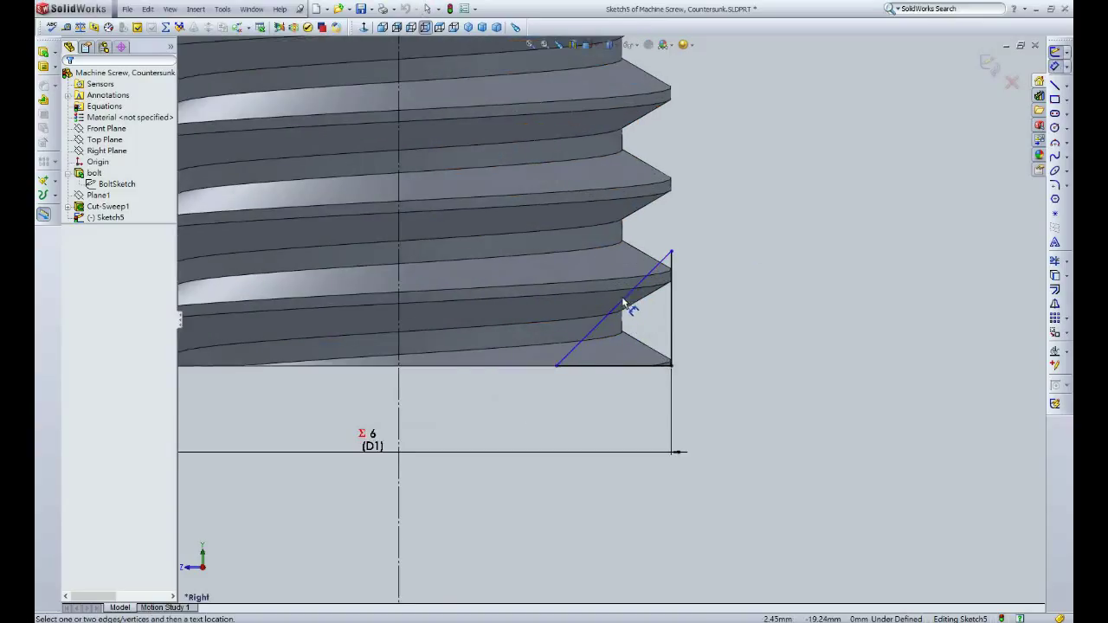
{"action": "left_click", "coordinate": [632, 299]}
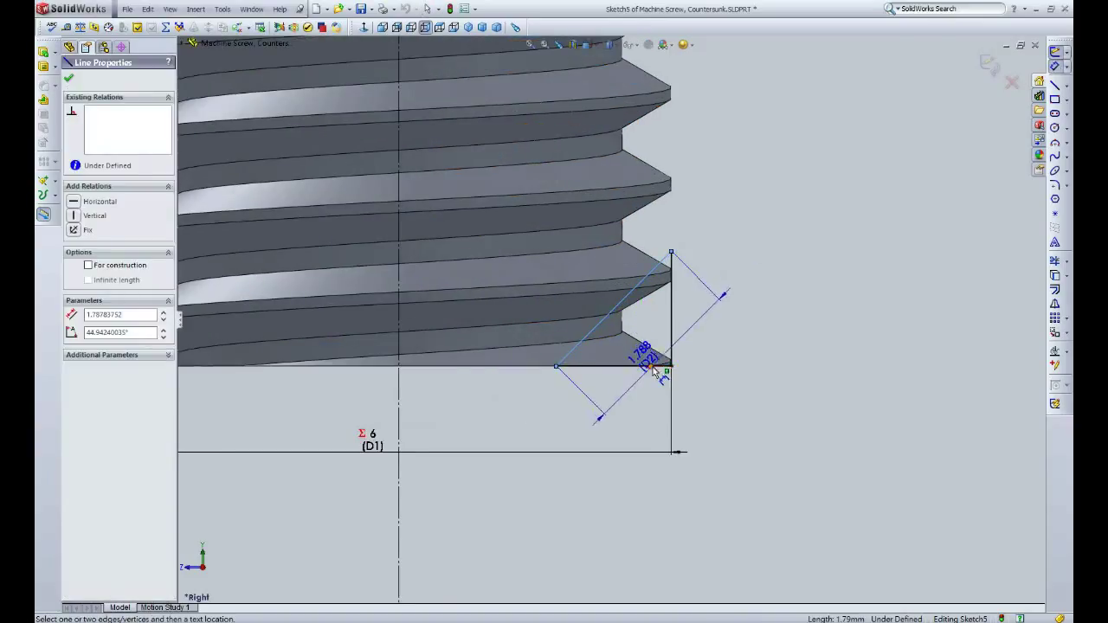
{"action": "left_click", "coordinate": [749, 303]}
{"action": "key", "text": "Escape"}
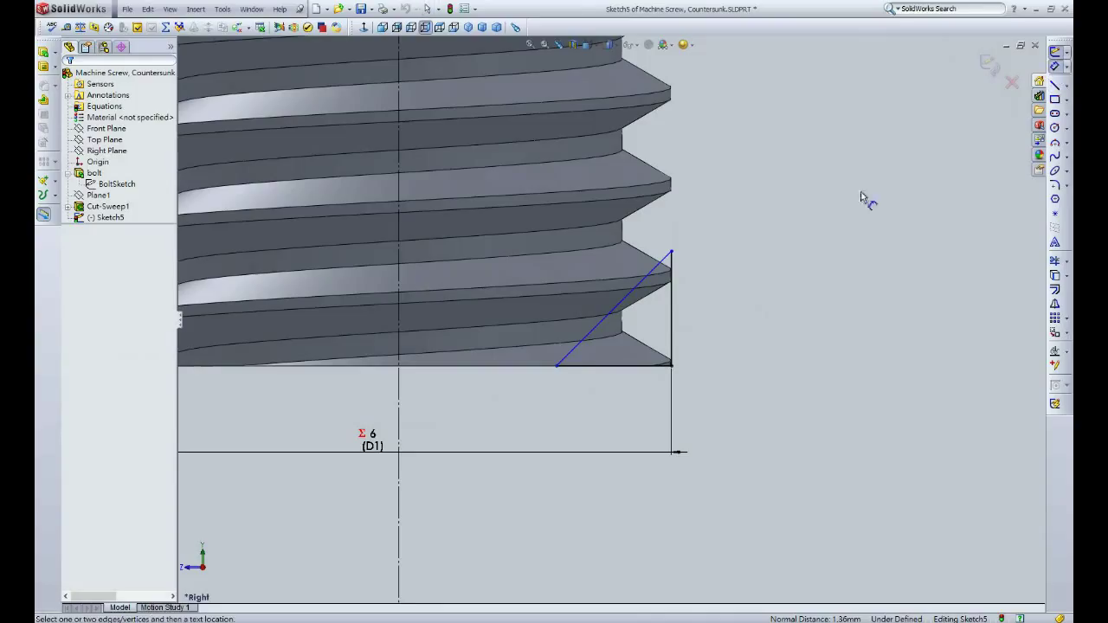
{"action": "left_click", "coordinate": [642, 285]}
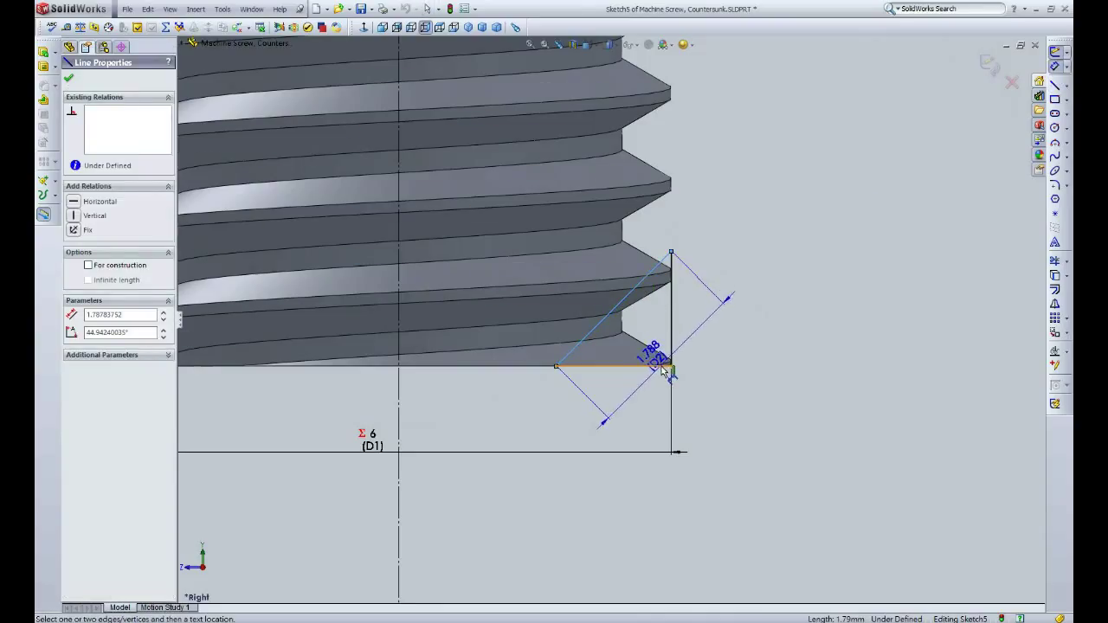
{"action": "left_click", "coordinate": [655, 364]}
{"action": "left_click", "coordinate": [738, 318]}
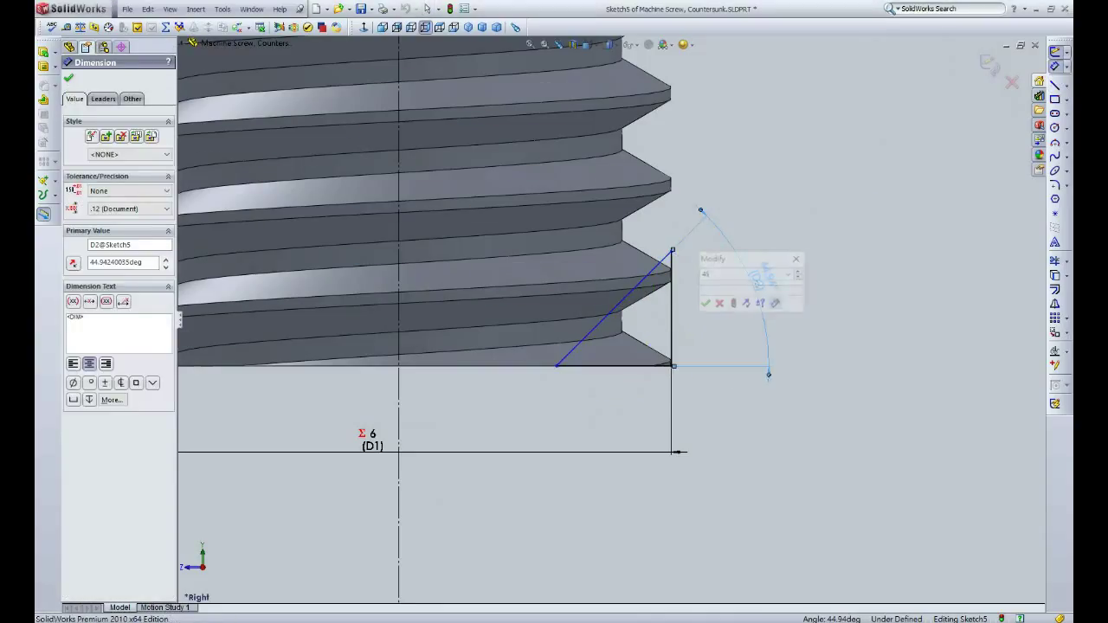
{"action": "type", "text": "45"}
{"action": "key", "text": "Return"}
{"action": "left_click", "coordinate": [787, 284]}
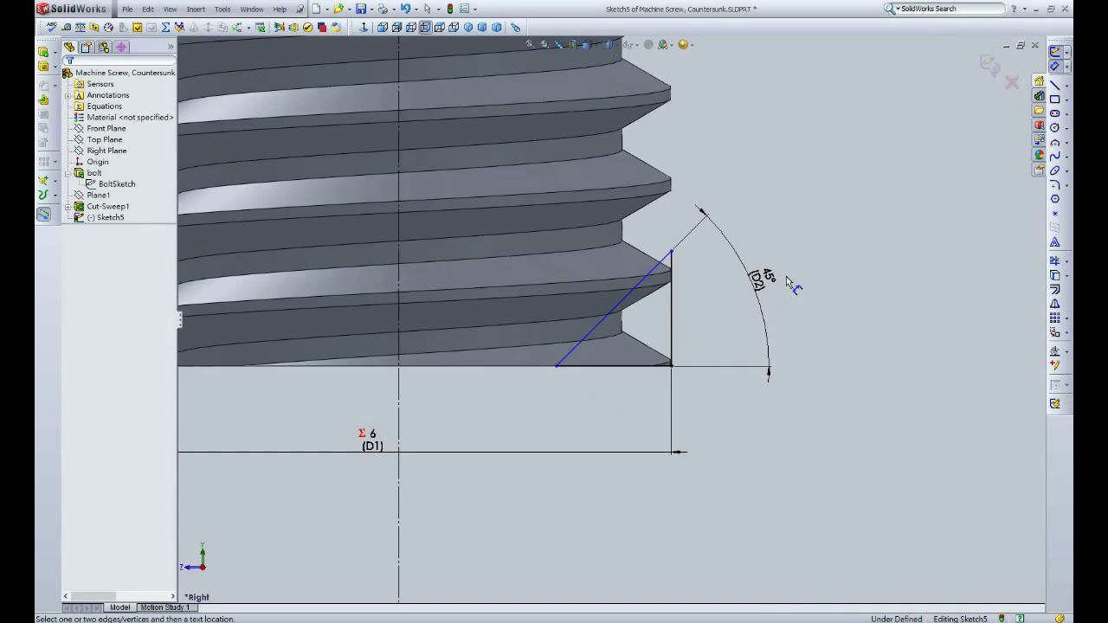
{"action": "left_click", "coordinate": [1055, 66]}
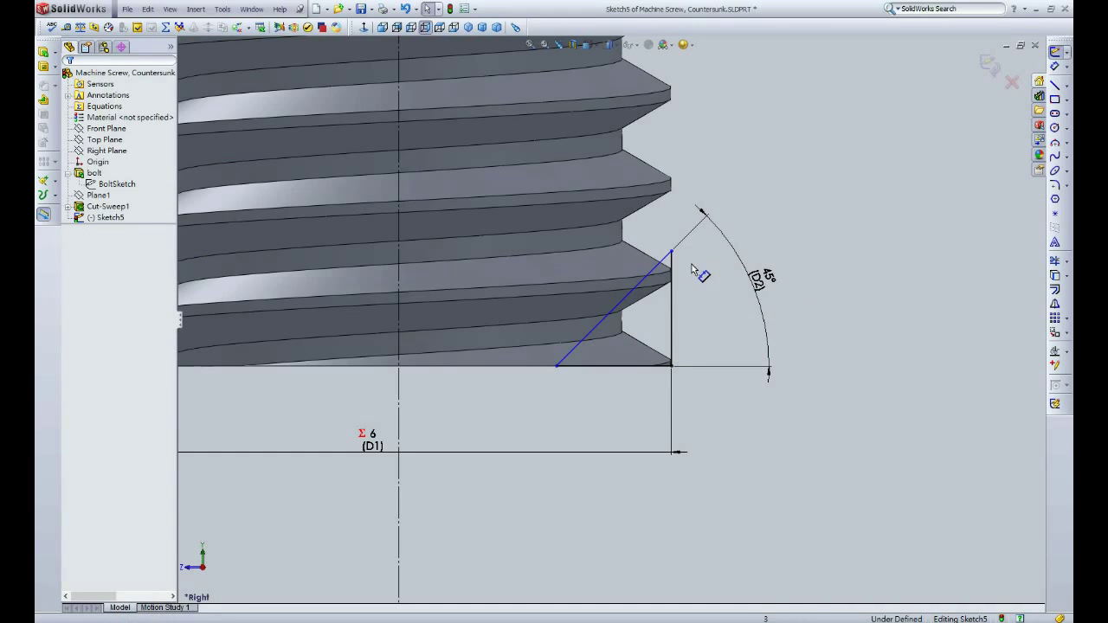
Dimension the triangle's inner bottom corner across the centerline as diameter D3
{"action": "left_click", "coordinate": [557, 367]}
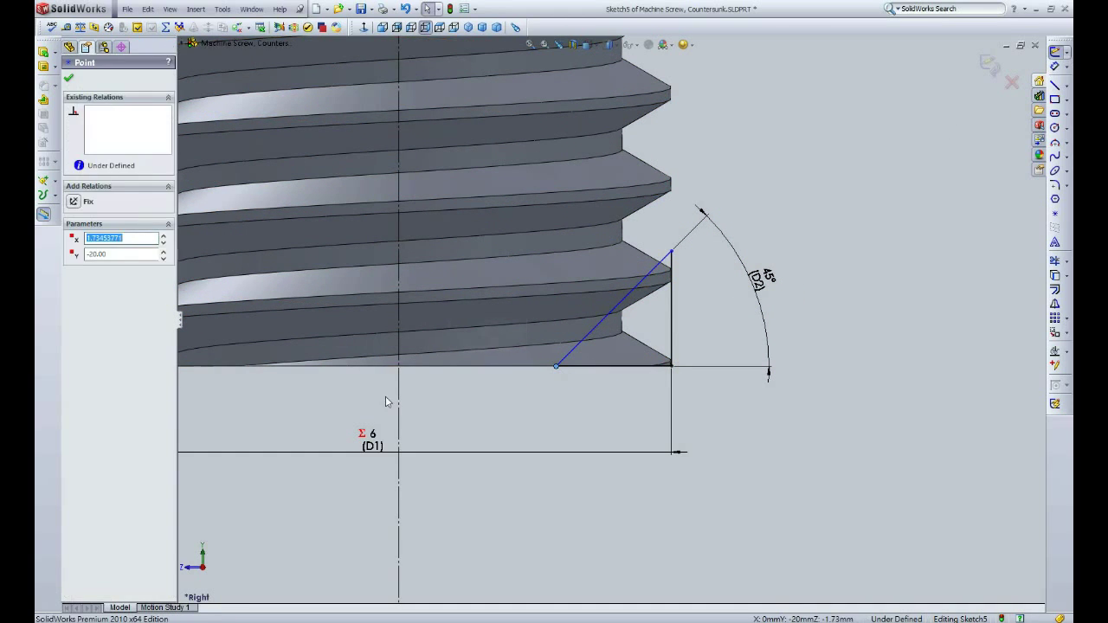
{"action": "left_click", "coordinate": [399, 403]}
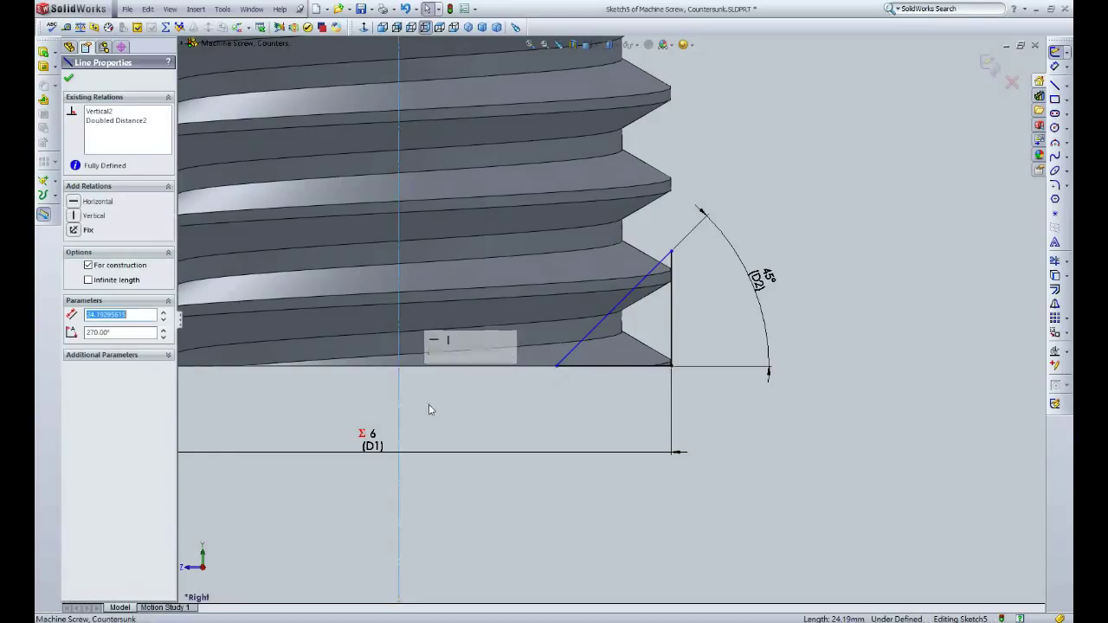
{"action": "left_click", "coordinate": [1055, 66]}
{"action": "left_click", "coordinate": [557, 367]}
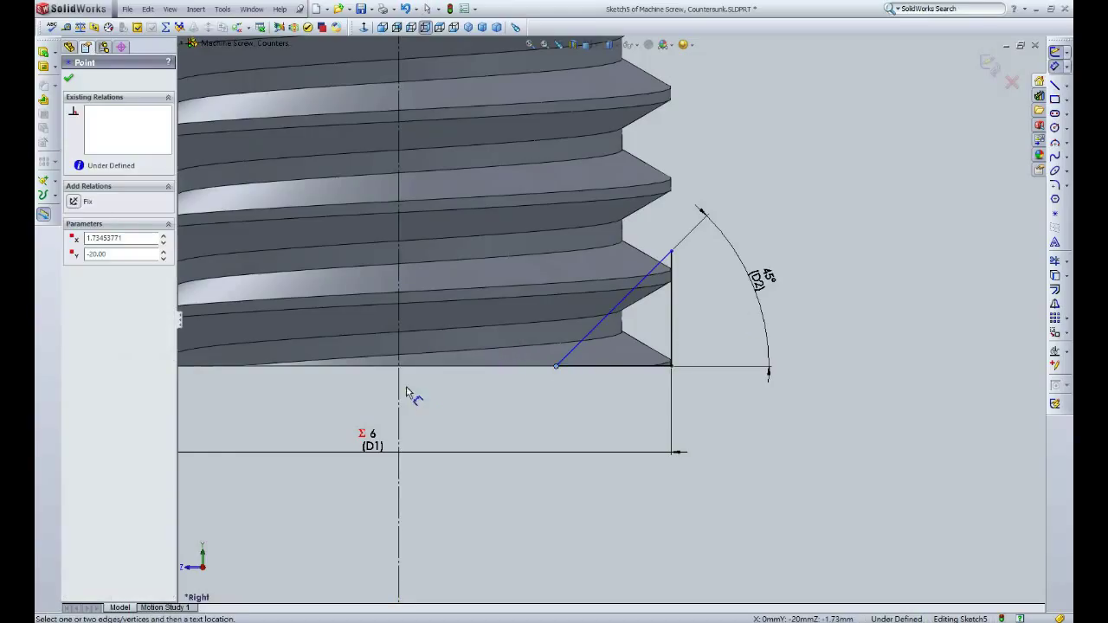
{"action": "left_click", "coordinate": [400, 390]}
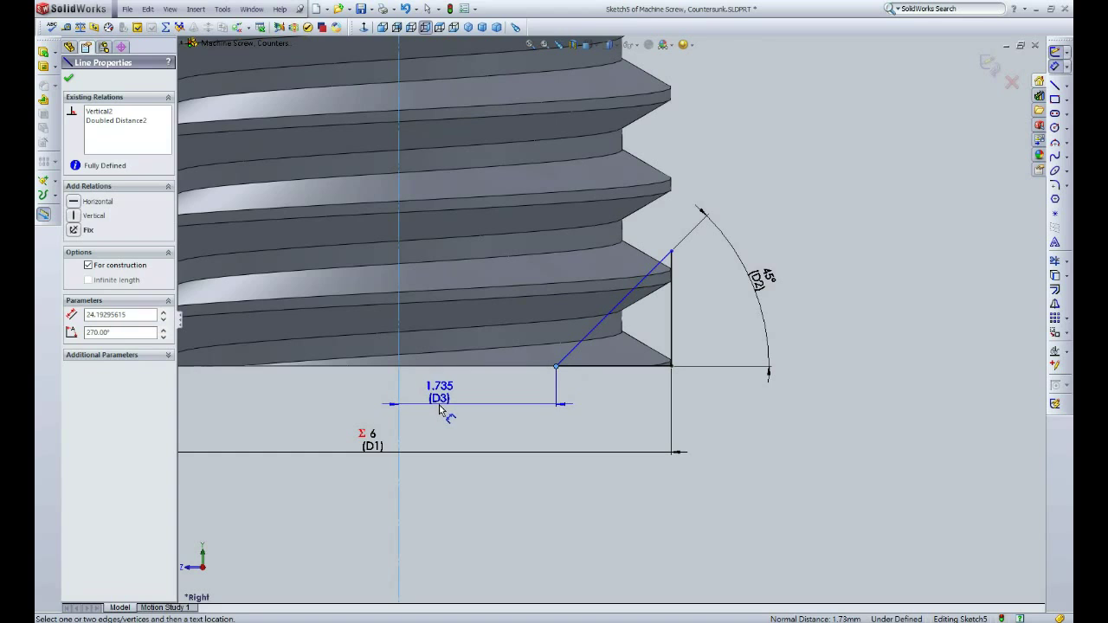
{"action": "left_click", "coordinate": [390, 404]}
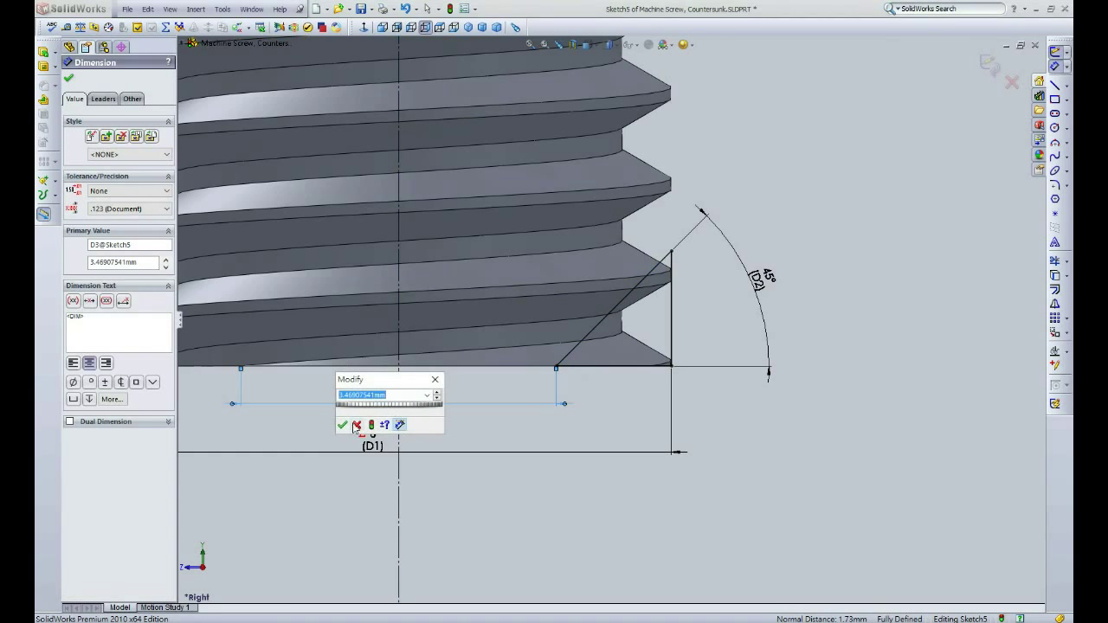
{"action": "left_click", "coordinate": [355, 427]}
{"action": "left_click", "coordinate": [462, 482]}
{"action": "left_click", "coordinate": [390, 391]}
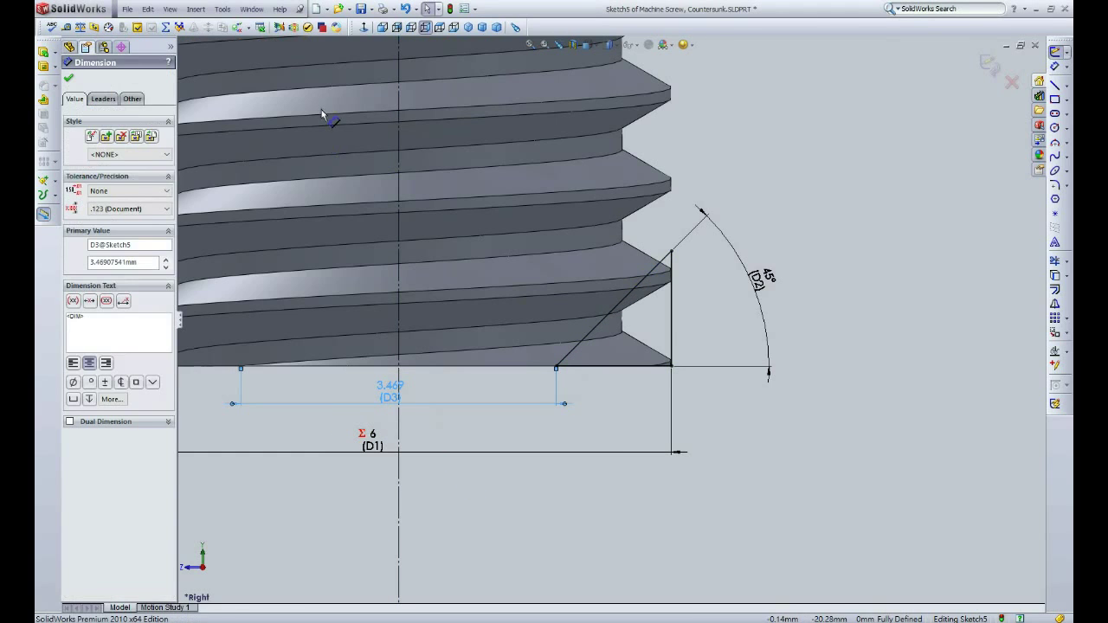
Add an equation driving D3 from the bolt diameter (4.800 mm) and exit the sketch
{"action": "left_click", "coordinate": [222, 8]}
{"action": "left_click", "coordinate": [297, 385]}
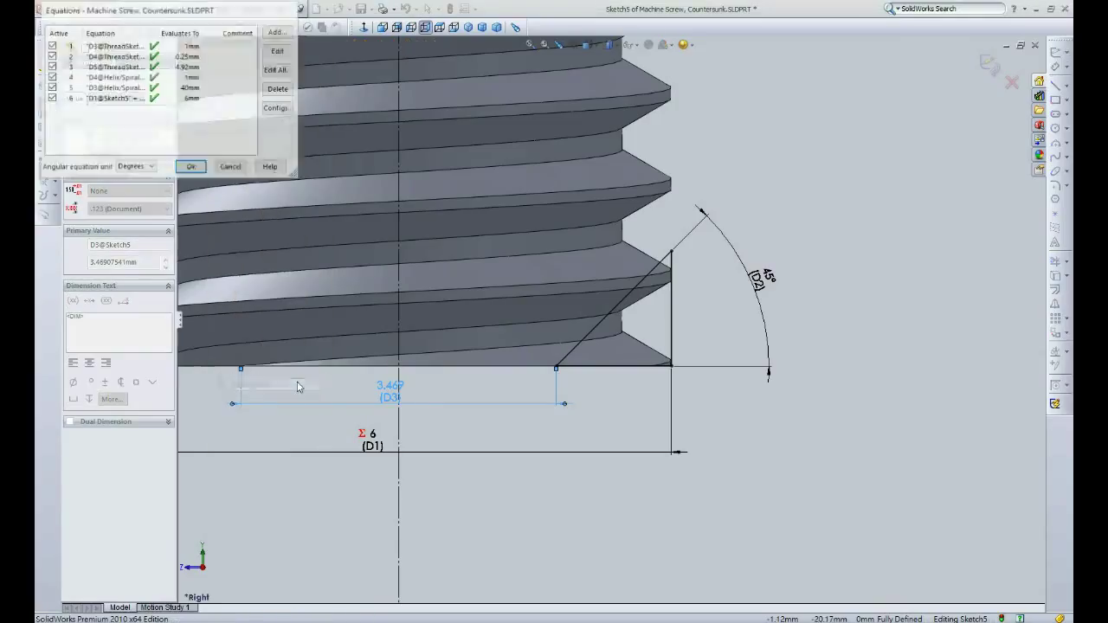
{"action": "left_click", "coordinate": [279, 32]}
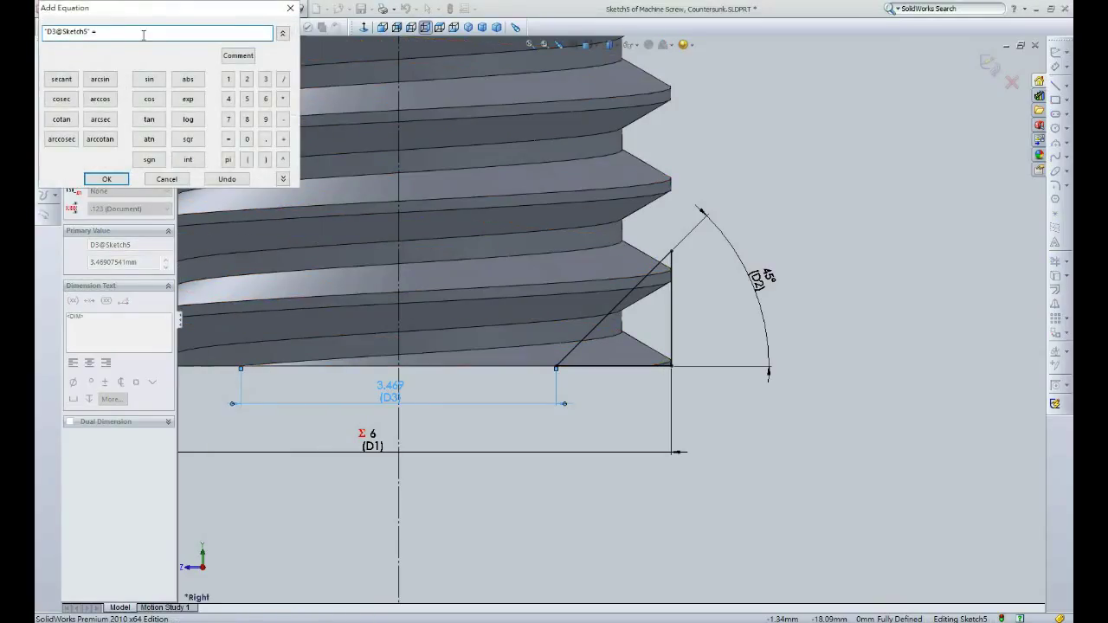
{"action": "key", "text": "ctrl+v"}
{"action": "left_click", "coordinate": [106, 179]}
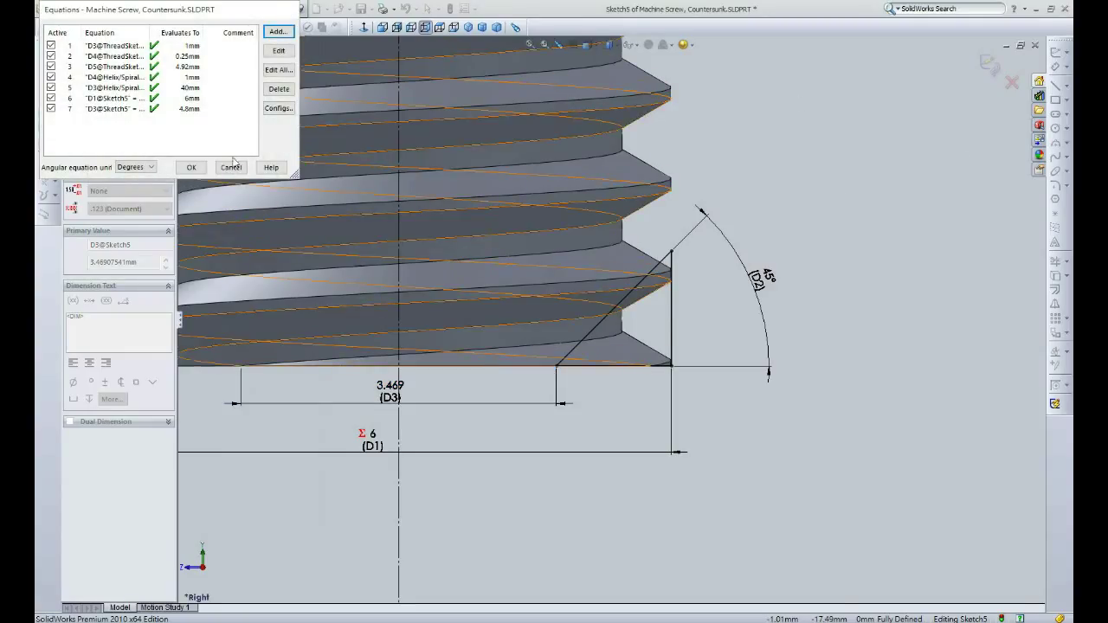
{"action": "left_click", "coordinate": [192, 167]}
{"action": "left_click", "coordinate": [991, 64]}
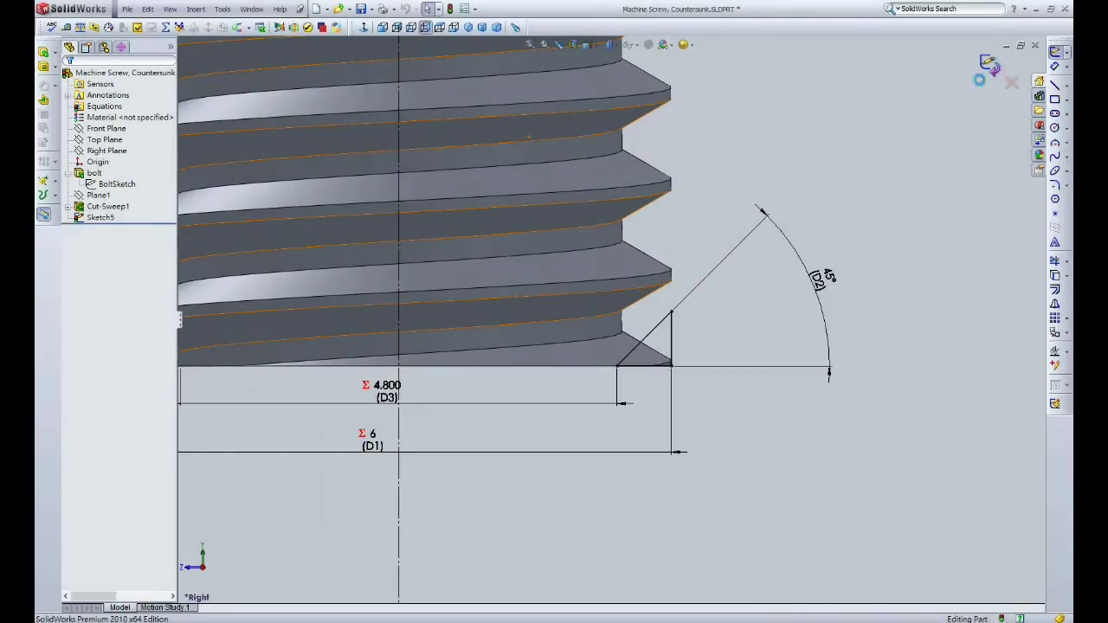
{"action": "scroll", "coordinate": [710, 250], "scroll_direction": "up", "scroll_amount": 3}
{"action": "scroll", "coordinate": [710, 250], "scroll_direction": "up", "scroll_amount": 1}
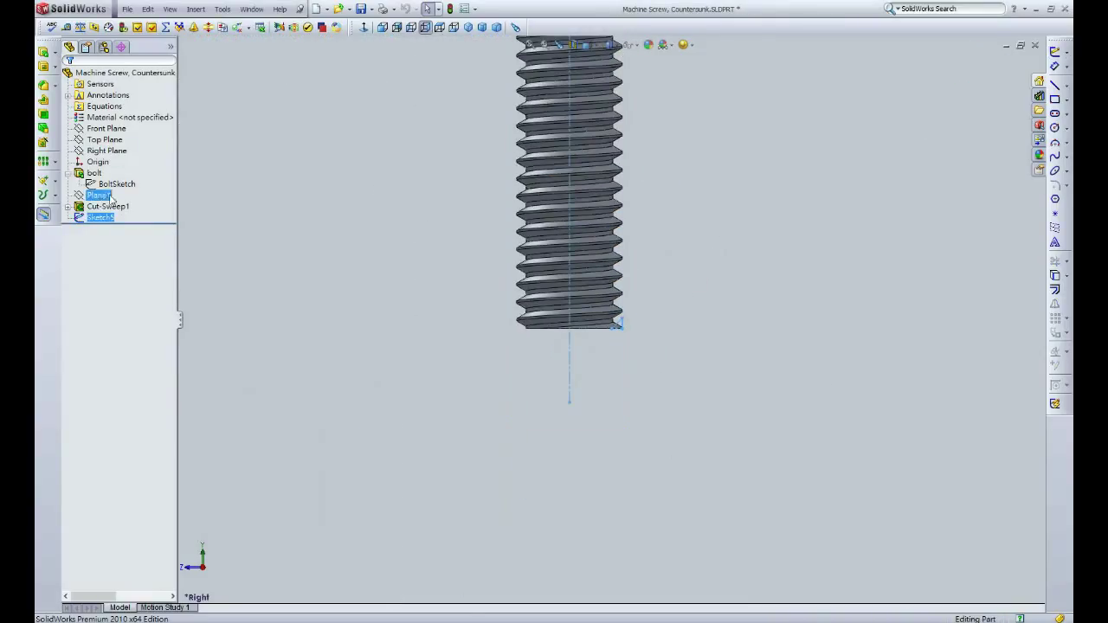
Revolve-cut the triangle 360° around the centreline, creating Cut-Revolve1
{"action": "left_click", "coordinate": [194, 8]}
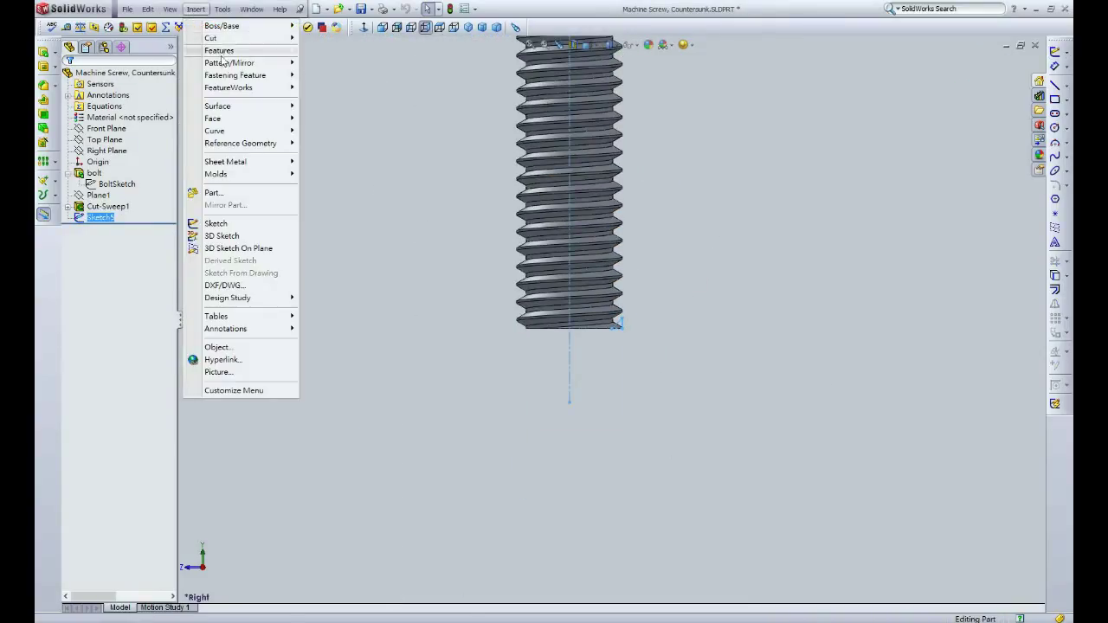
{"action": "mouse_move", "coordinate": [211, 38]}
{"action": "left_click", "coordinate": [332, 50]}
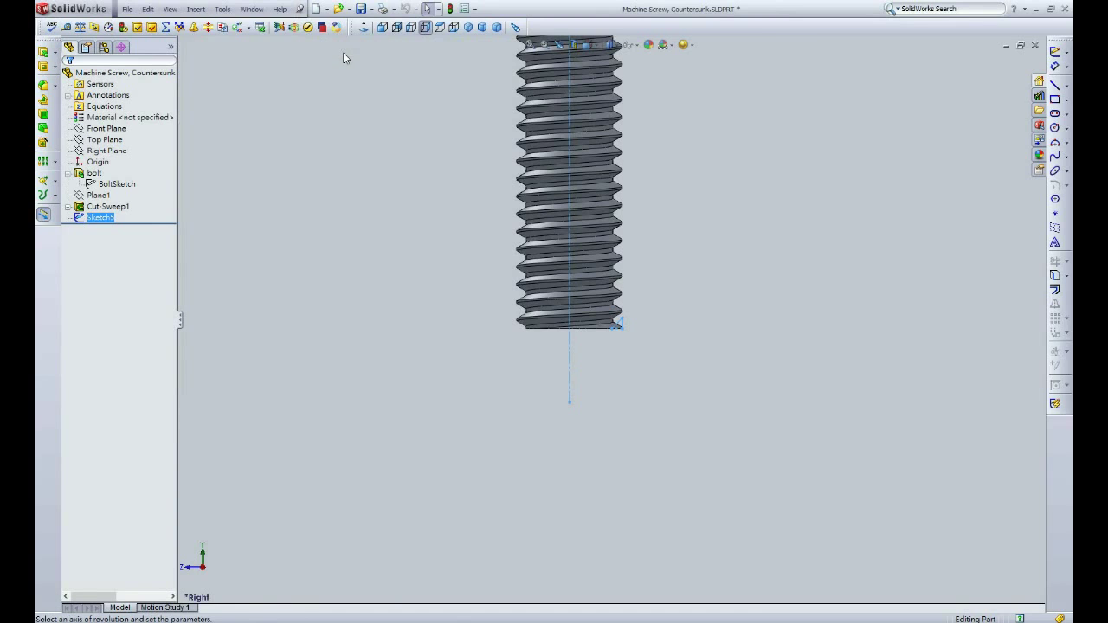
{"action": "left_click", "coordinate": [70, 79]}
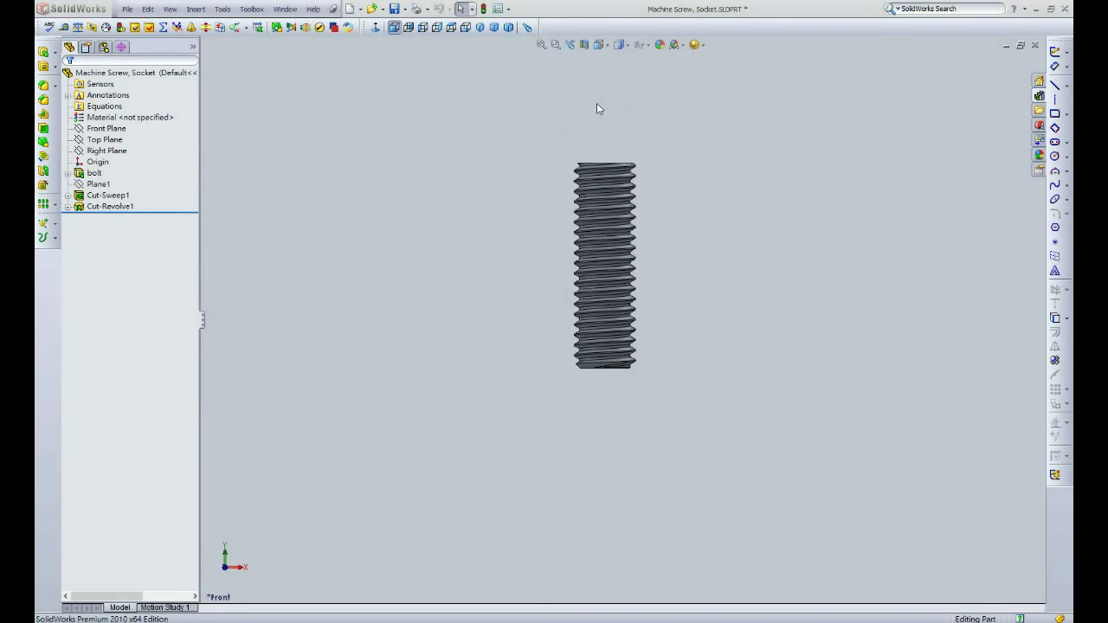
Start a sketch on the bolt's top face, view it normal, and draw a circle at the origin
{"action": "scroll", "coordinate": [607, 214], "scroll_direction": "down", "scroll_amount": 2}
{"action": "left_click", "coordinate": [611, 209]}
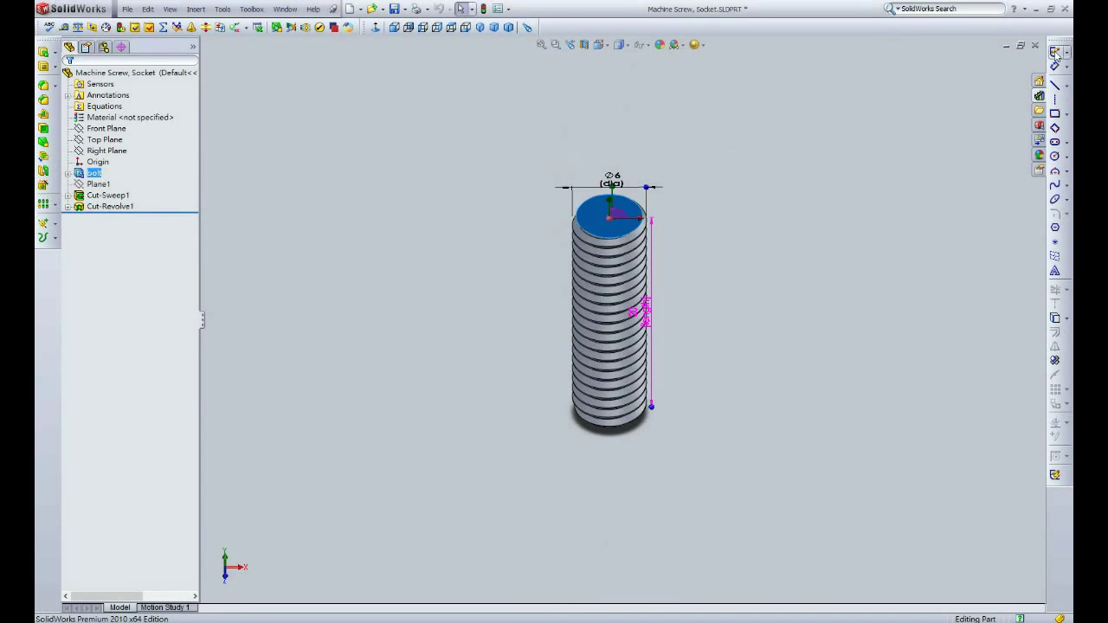
{"action": "left_click", "coordinate": [1055, 52]}
{"action": "key", "text": "ctrl+8"}
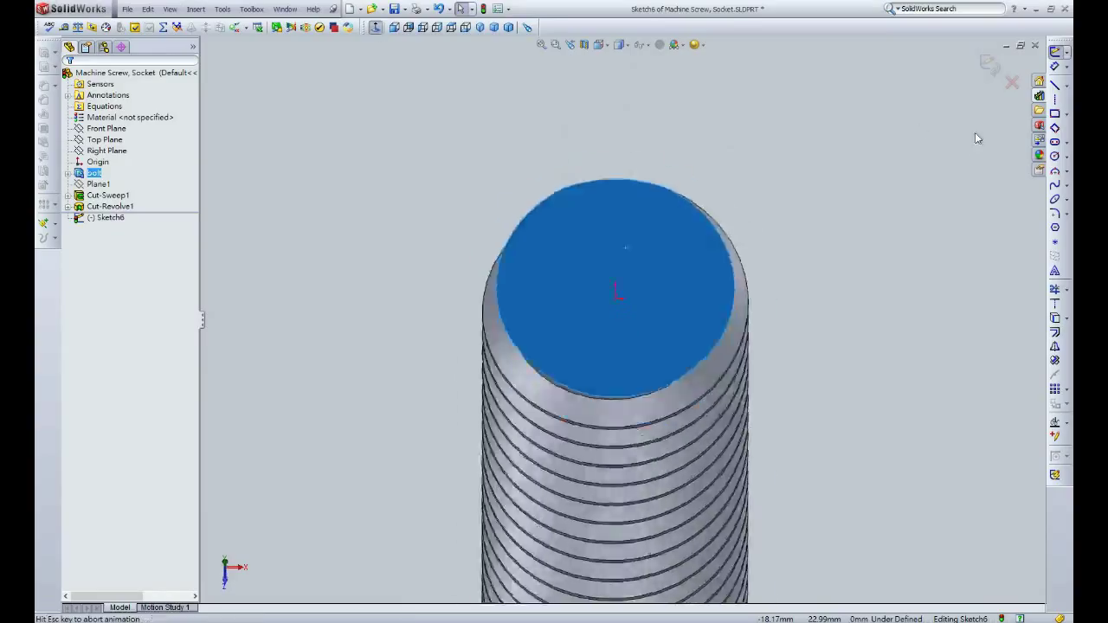
{"action": "left_click", "coordinate": [1054, 156]}
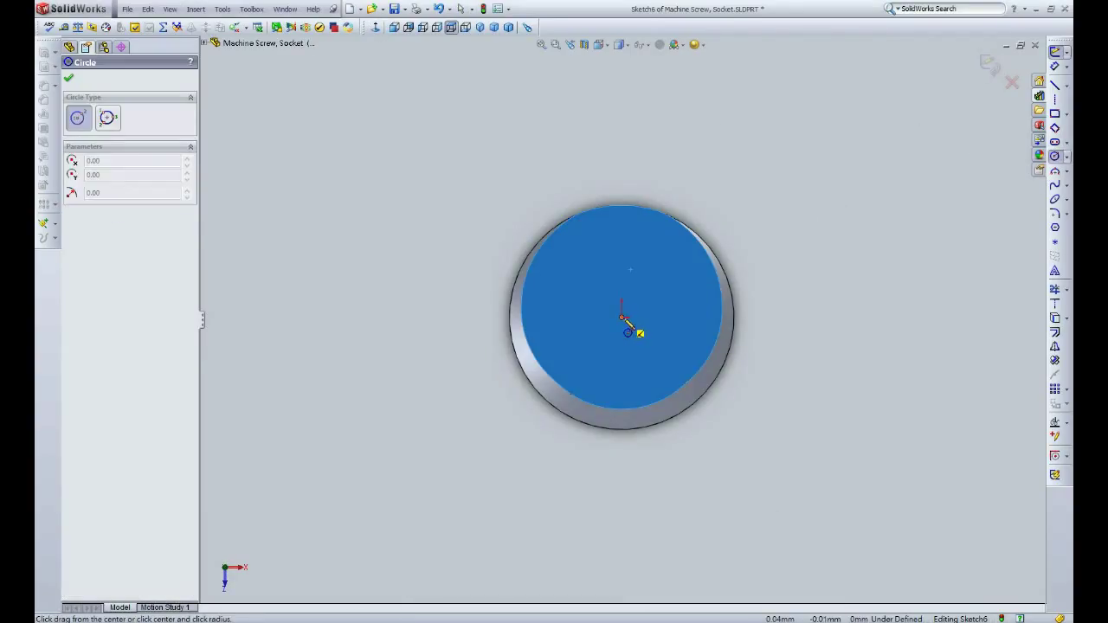
{"action": "left_click", "coordinate": [623, 316]}
{"action": "left_click", "coordinate": [785, 333]}
Dimension the circle to 10.22 mm and name the dimension HeadDia
{"action": "left_click", "coordinate": [1055, 66]}
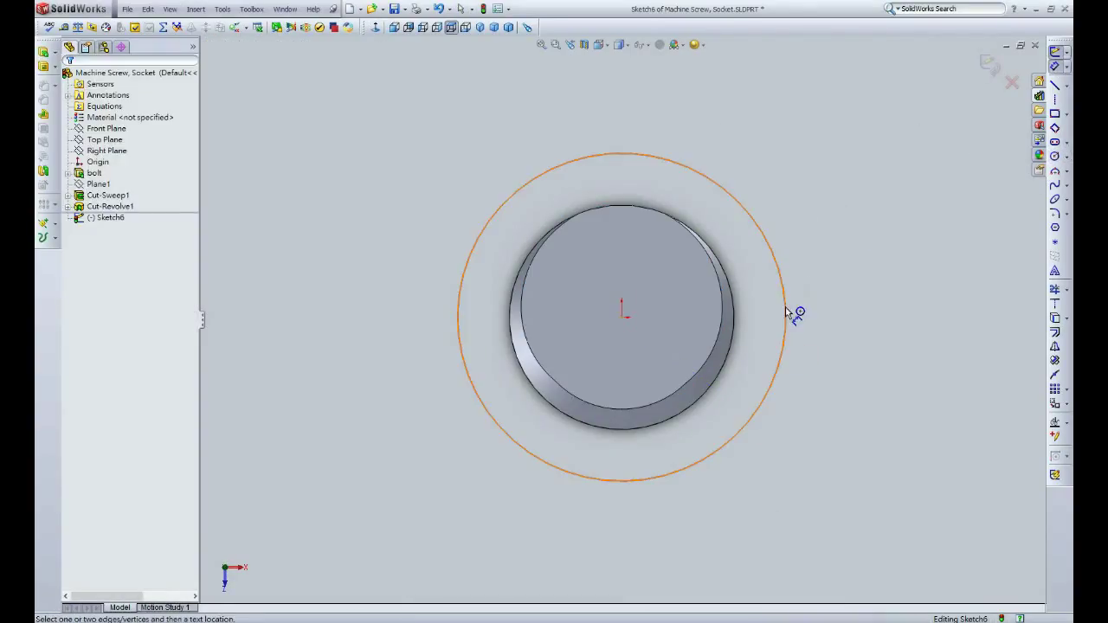
{"action": "left_click", "coordinate": [786, 314]}
{"action": "left_click", "coordinate": [827, 317]}
{"action": "type", "text": "10.22"}
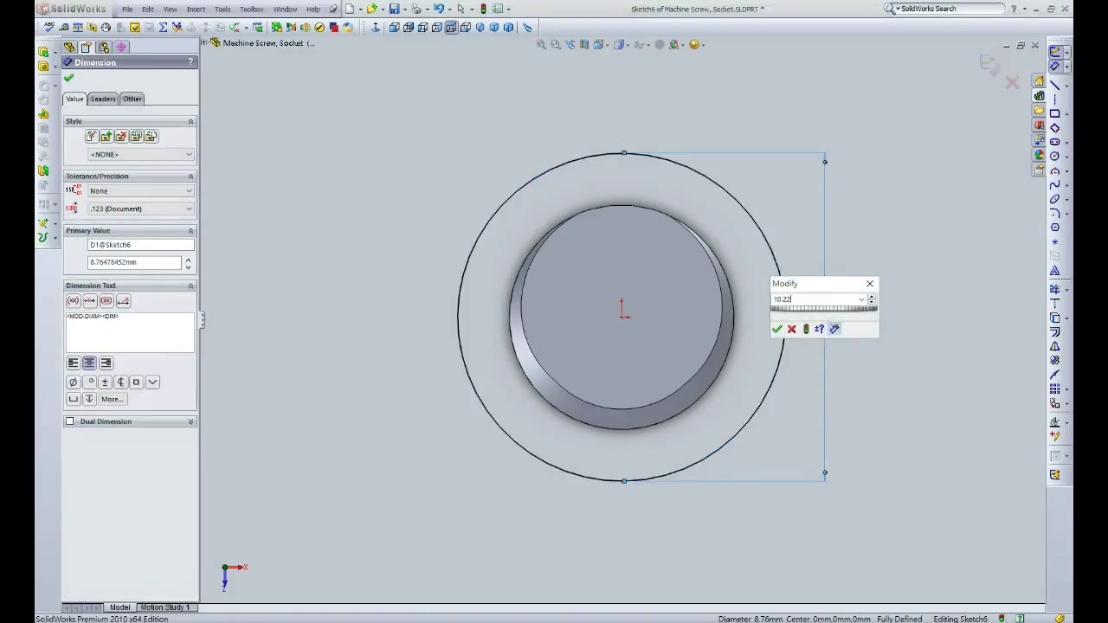
{"action": "key", "text": "Return"}
{"action": "key", "text": "z"}
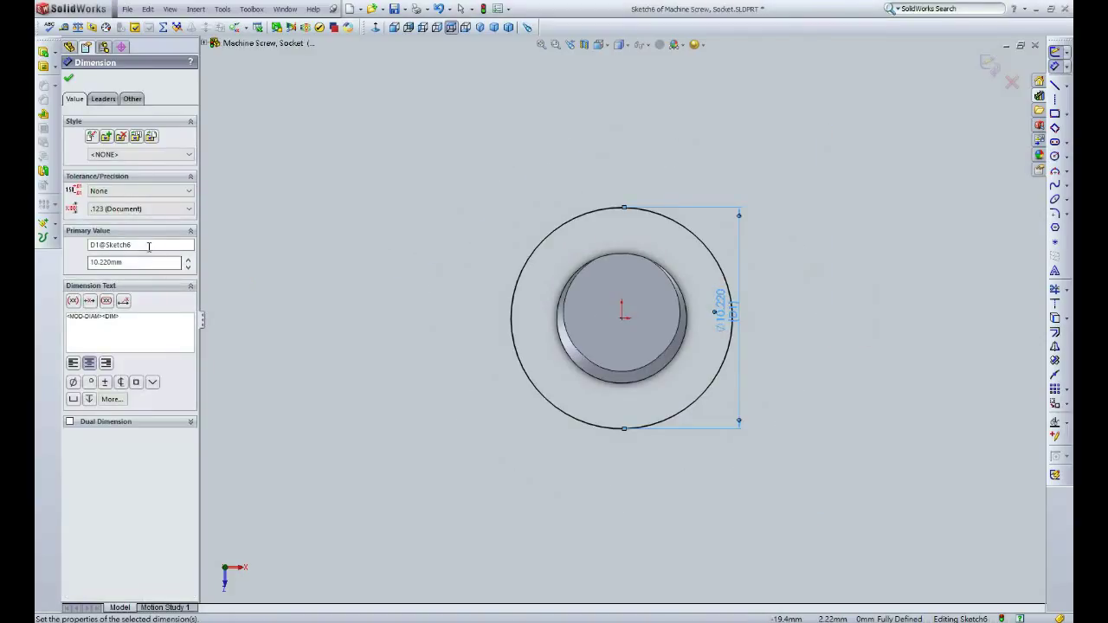
{"action": "double_click", "coordinate": [149, 246]}
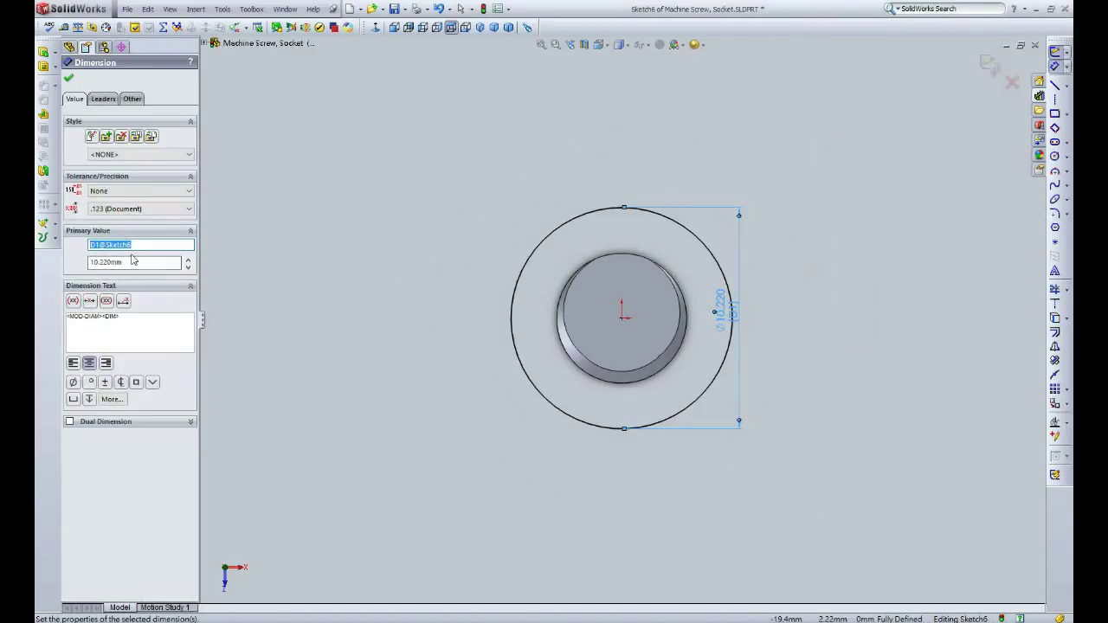
{"action": "type", "text": "HeadDia"}
{"action": "left_click", "coordinate": [68, 79]}
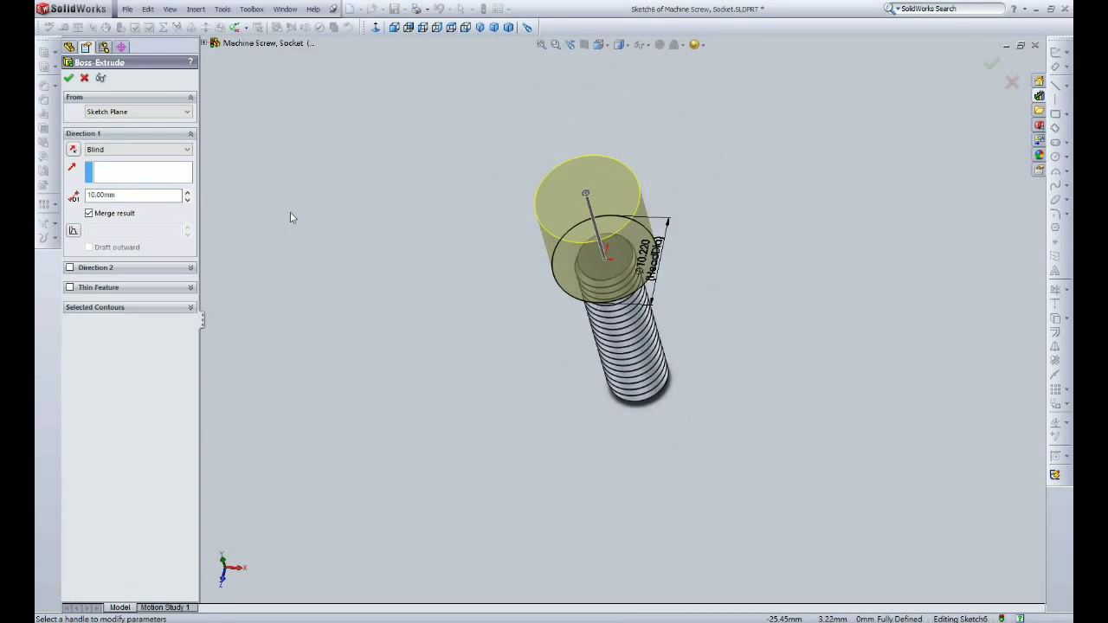
Set the head extrusion depth to 5 and name that dimension HeadThk
{"action": "double_click", "coordinate": [100, 195]}
{"action": "type", "text": "5"}
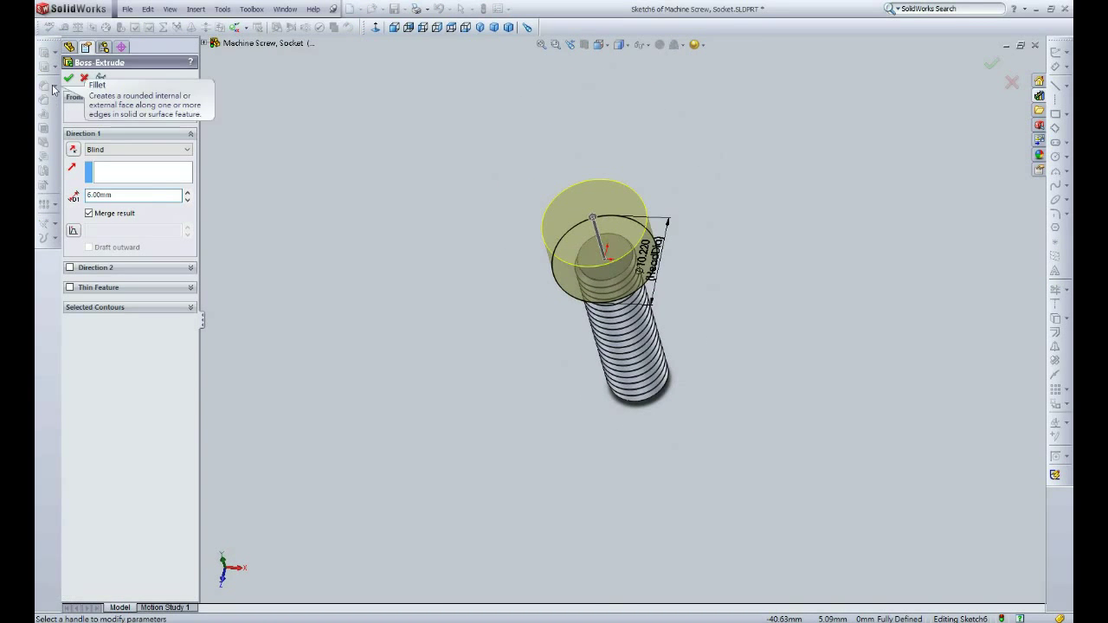
{"action": "left_click", "coordinate": [69, 77]}
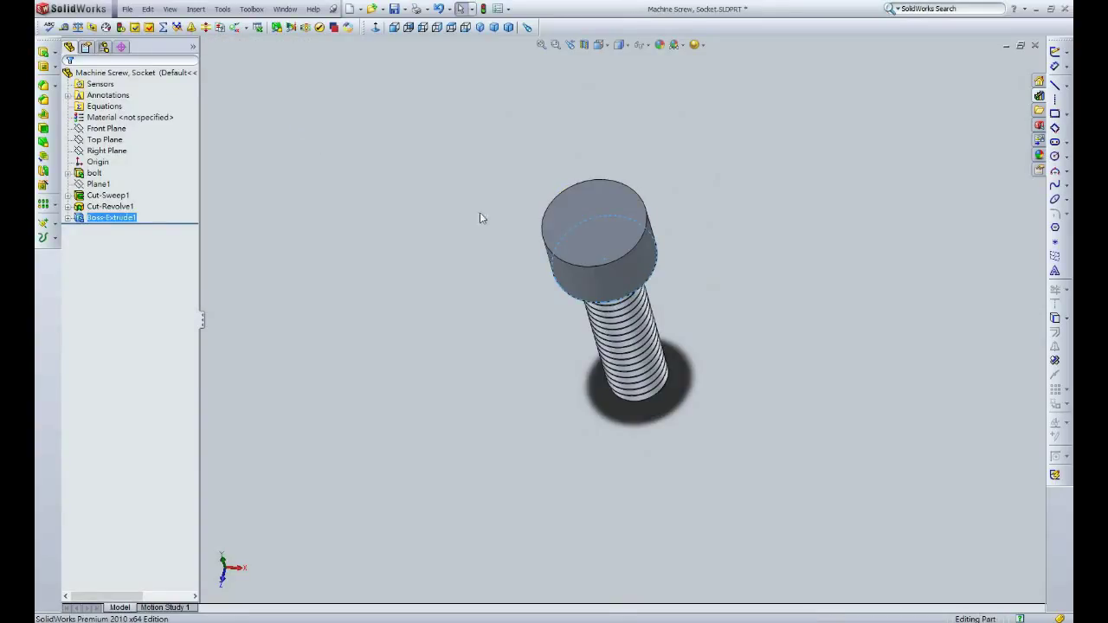
{"action": "double_click", "coordinate": [82, 220]}
{"action": "scroll", "coordinate": [648, 249], "scroll_direction": "down", "scroll_amount": 1}
{"action": "scroll", "coordinate": [646, 249], "scroll_direction": "down", "scroll_amount": 3}
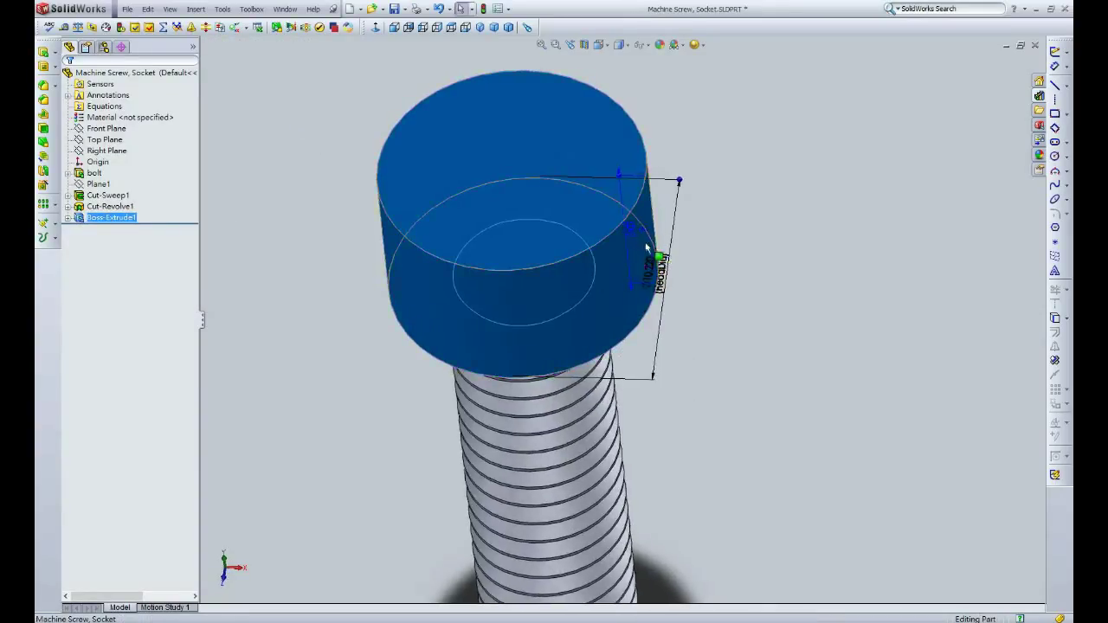
{"action": "right_click", "coordinate": [637, 225]}
{"action": "left_click", "coordinate": [165, 246]}
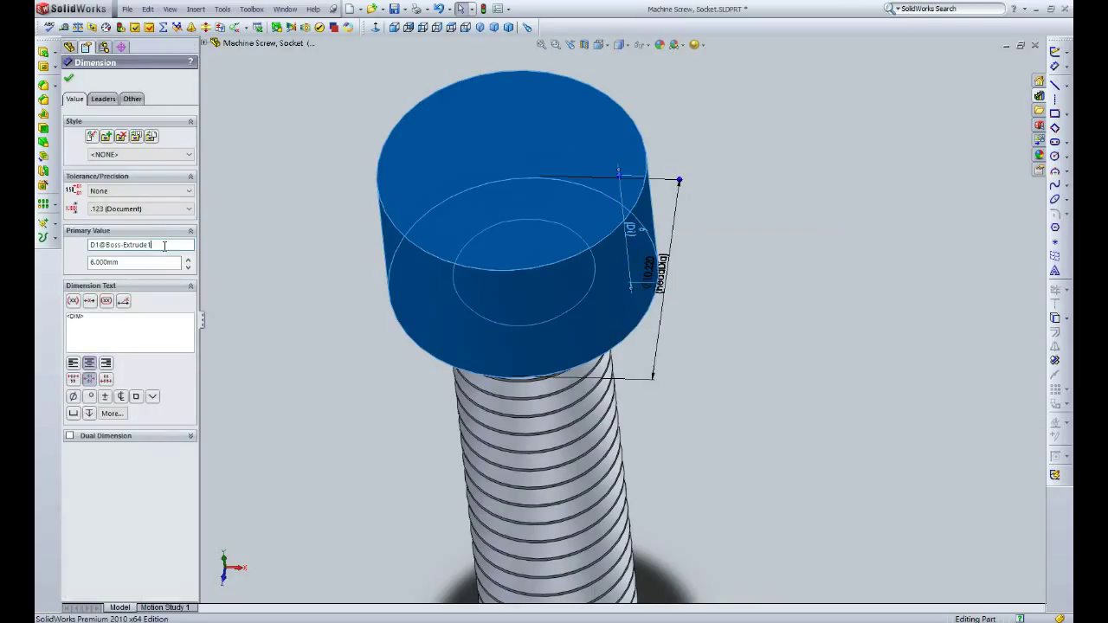
{"action": "left_click_drag", "start_coordinate": [164, 245], "coordinate": [74, 247]}
{"action": "type", "text": "HeadThk"}
{"action": "left_click", "coordinate": [68, 79]}
Rename the head extrusion feature to Head and its sketch to HeadSketch
{"action": "scroll", "coordinate": [413, 240], "scroll_direction": "up", "scroll_amount": 3}
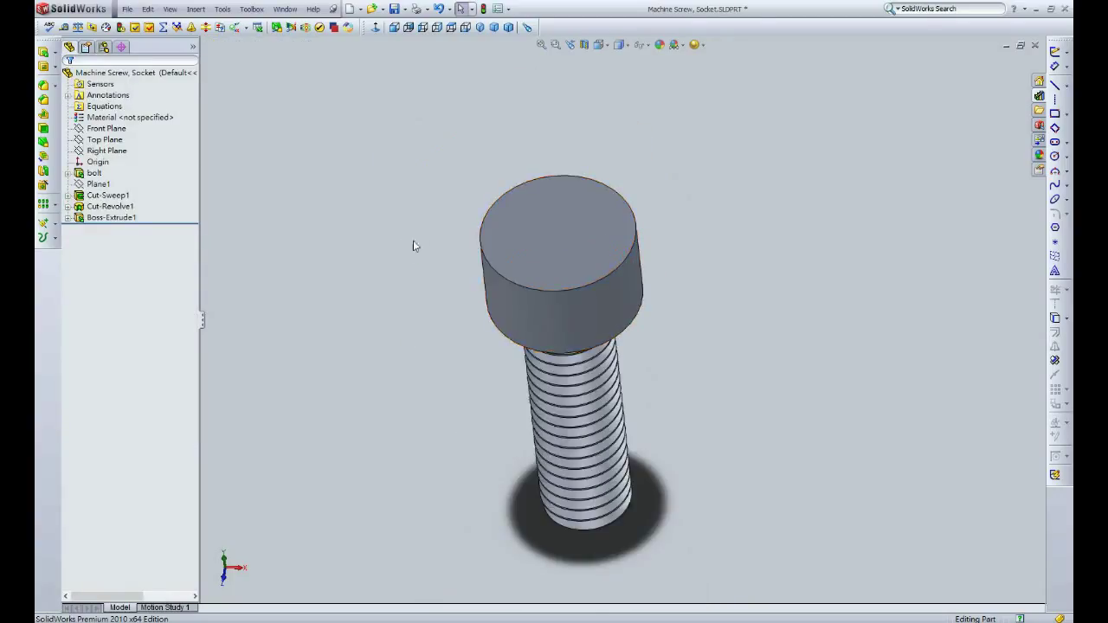
{"action": "left_click", "coordinate": [127, 218]}
{"action": "left_click", "coordinate": [120, 219]}
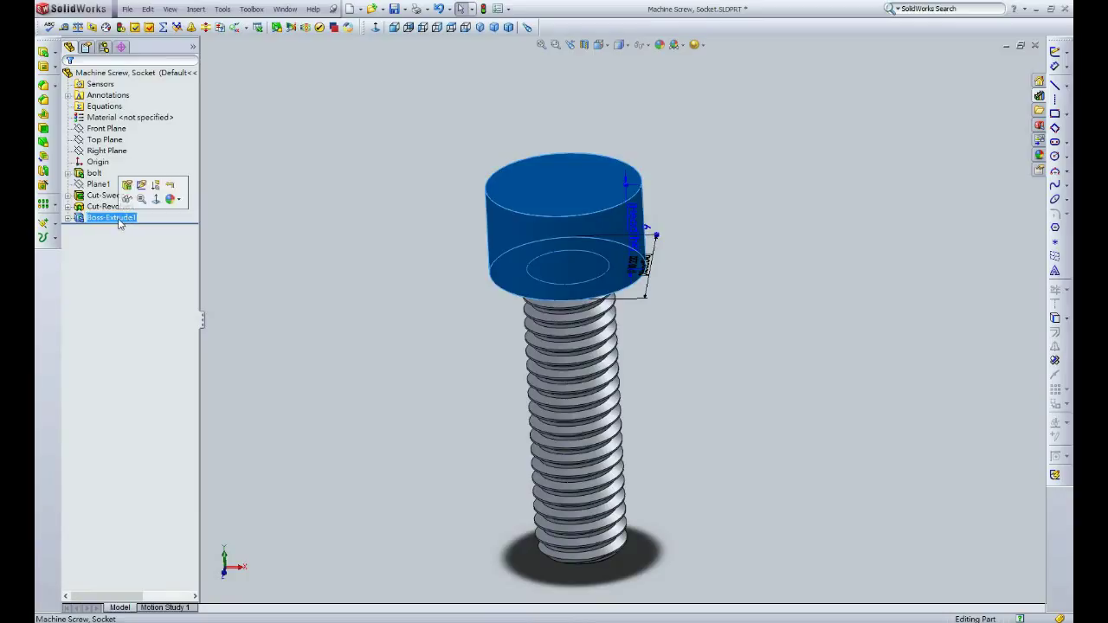
{"action": "type", "text": "Head"}
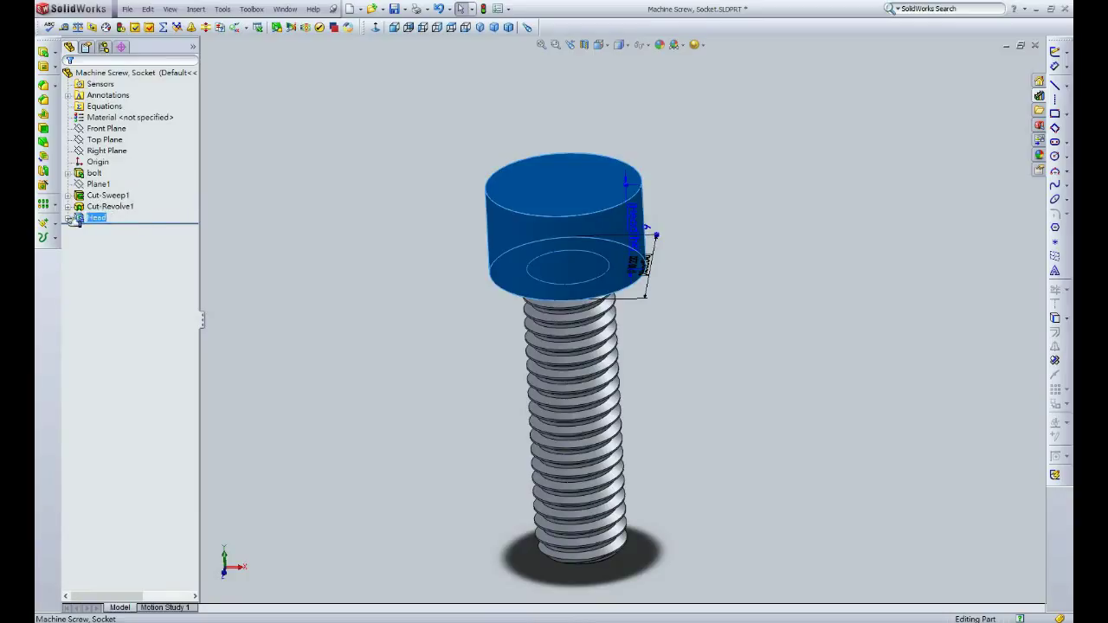
{"action": "left_click", "coordinate": [67, 220]}
{"action": "left_click", "coordinate": [113, 230]}
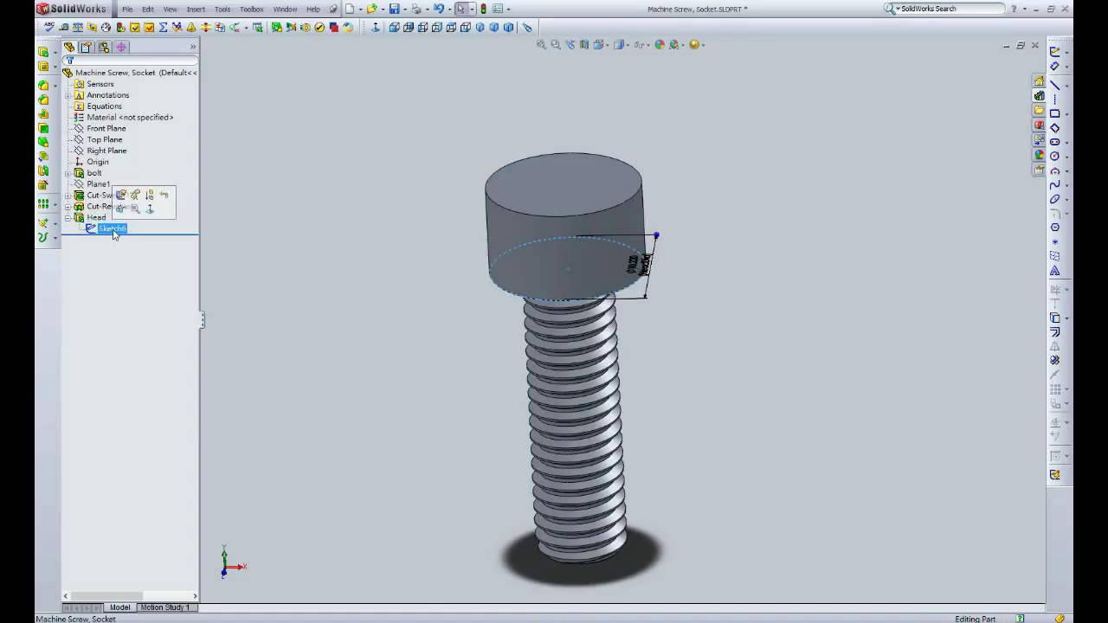
{"action": "left_click", "coordinate": [113, 230]}
{"action": "type", "text": "Head"}
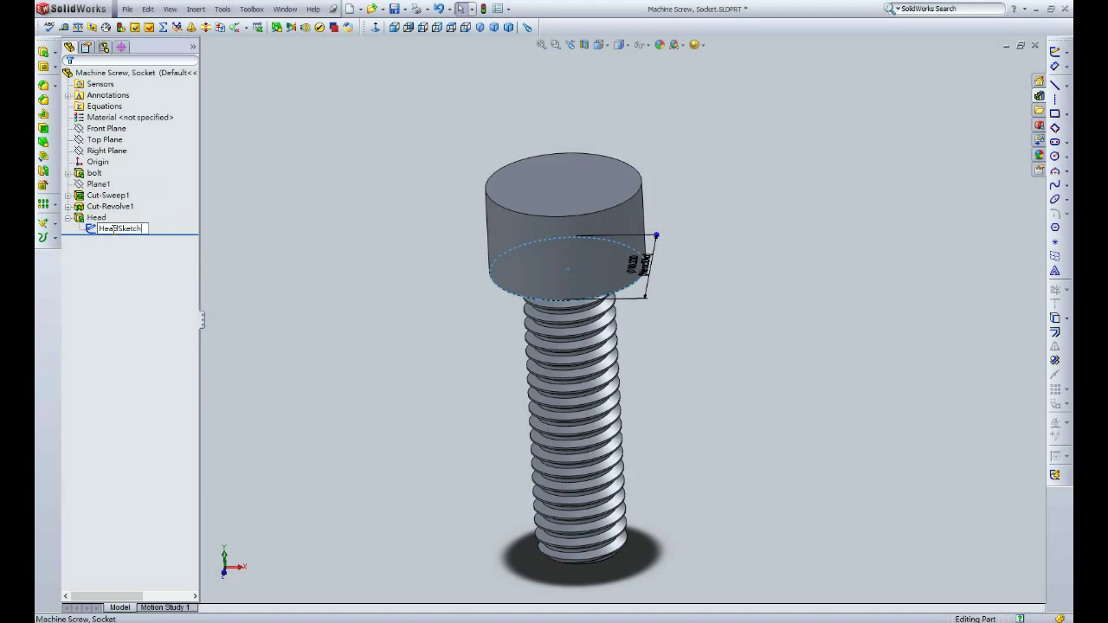
{"action": "key", "text": "Return"}
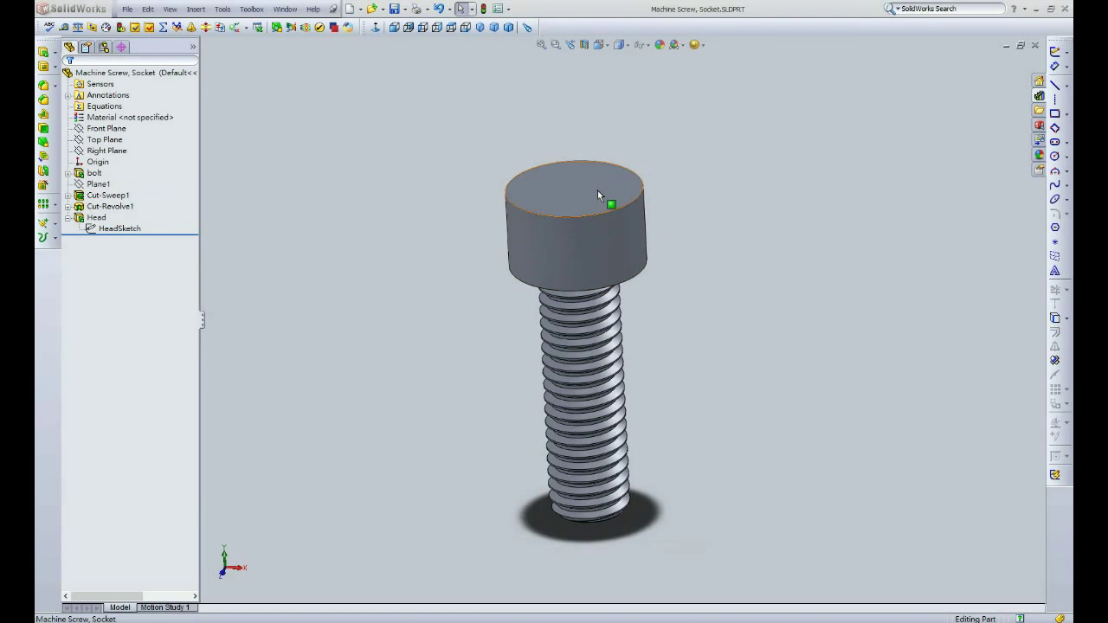
Start a sketch on the head's top face and draw a hexagon centred on the origin
{"action": "left_click", "coordinate": [606, 198]}
{"action": "left_click", "coordinate": [658, 140]}
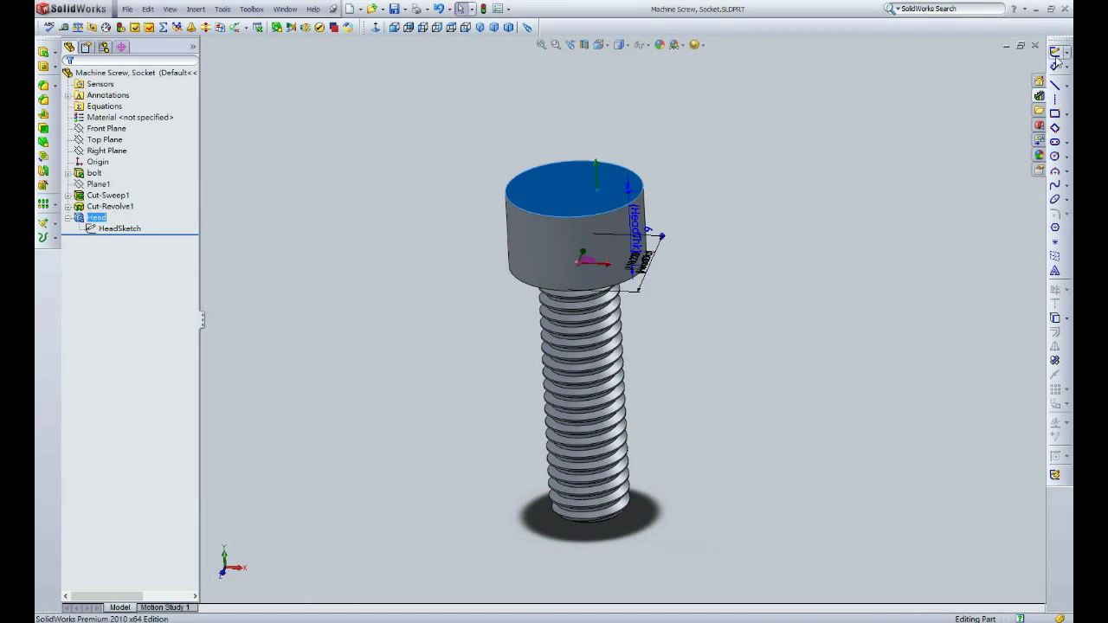
{"action": "left_click", "coordinate": [376, 27]}
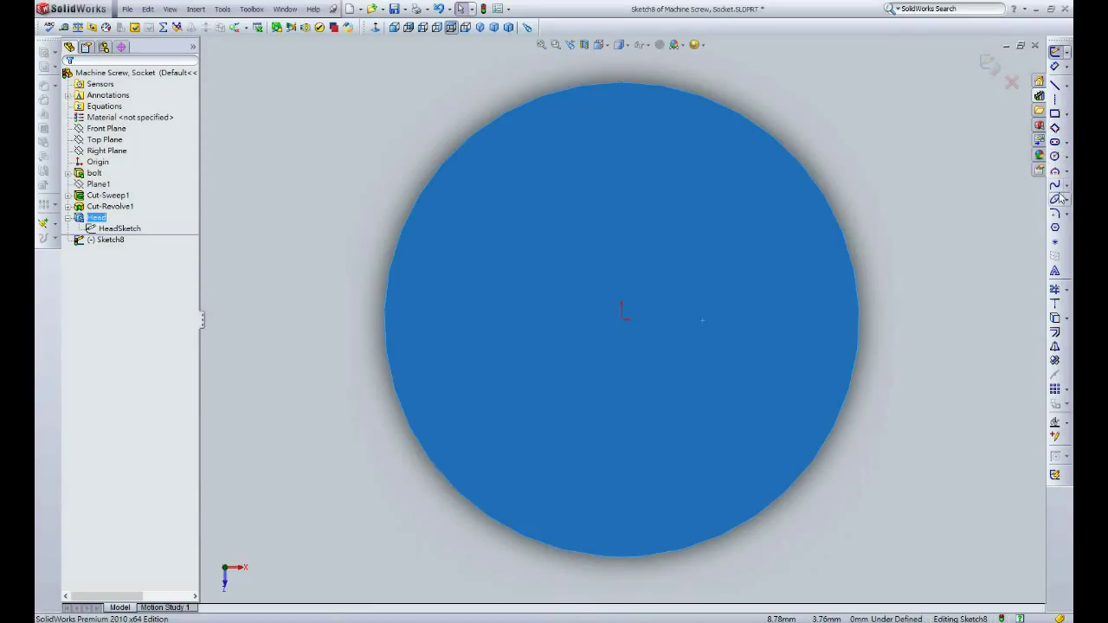
{"action": "left_click", "coordinate": [1055, 228]}
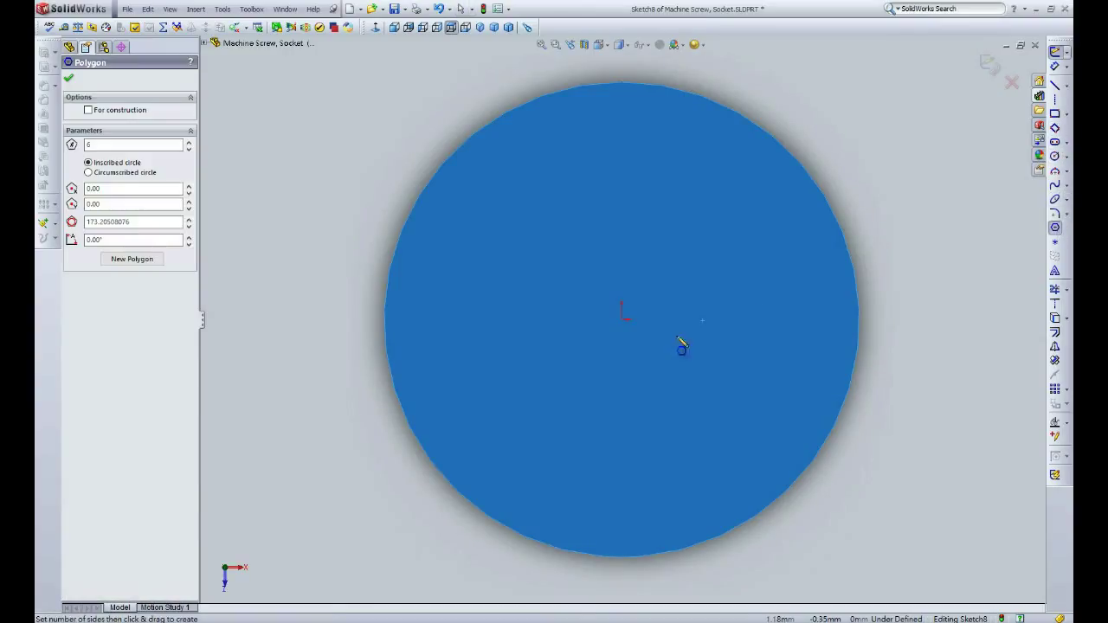
{"action": "left_click", "coordinate": [624, 319]}
{"action": "left_click", "coordinate": [673, 218]}
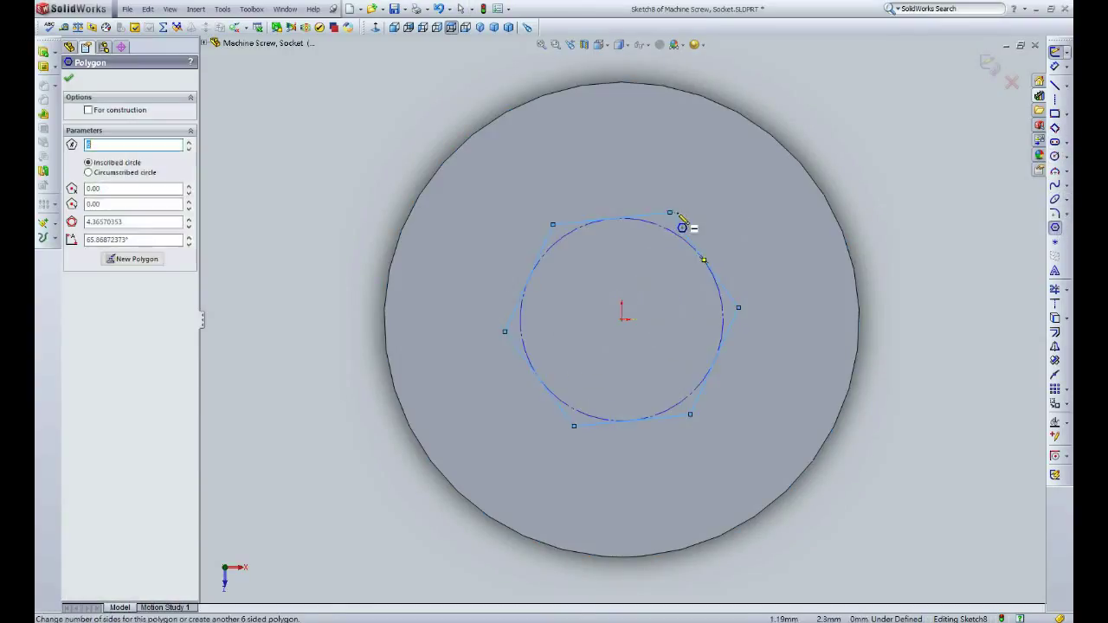
{"action": "key", "text": "Escape"}
Make the hexagon construction geometry with a horizontal top edge, and add a circle through its corners
{"action": "right_click", "coordinate": [659, 218]}
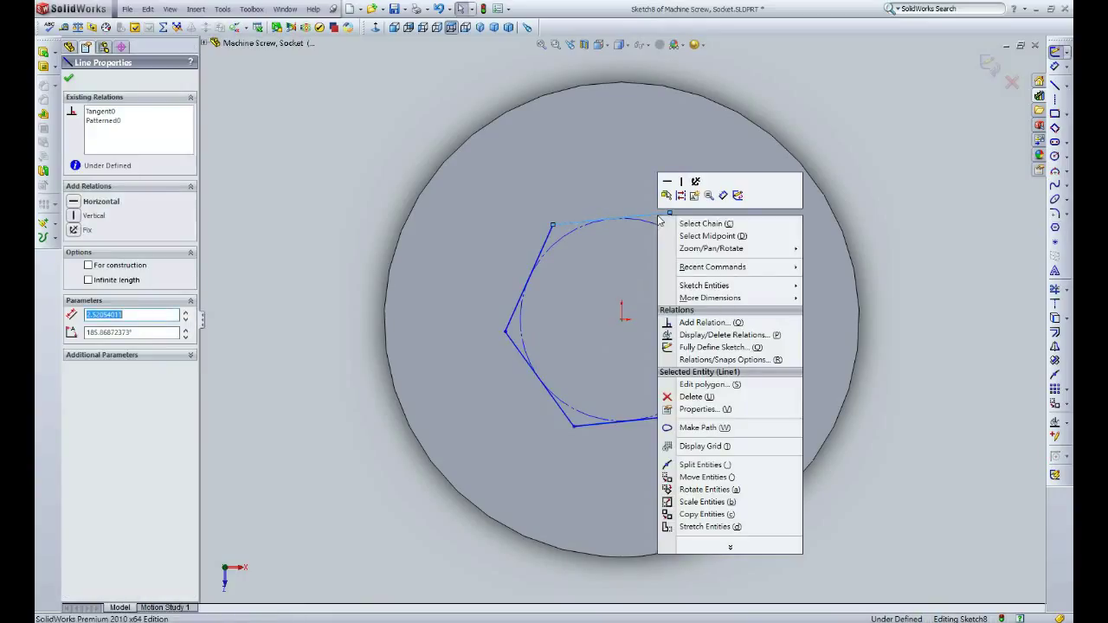
{"action": "key", "text": "Escape"}
{"action": "key", "text": "ctrl+a"}
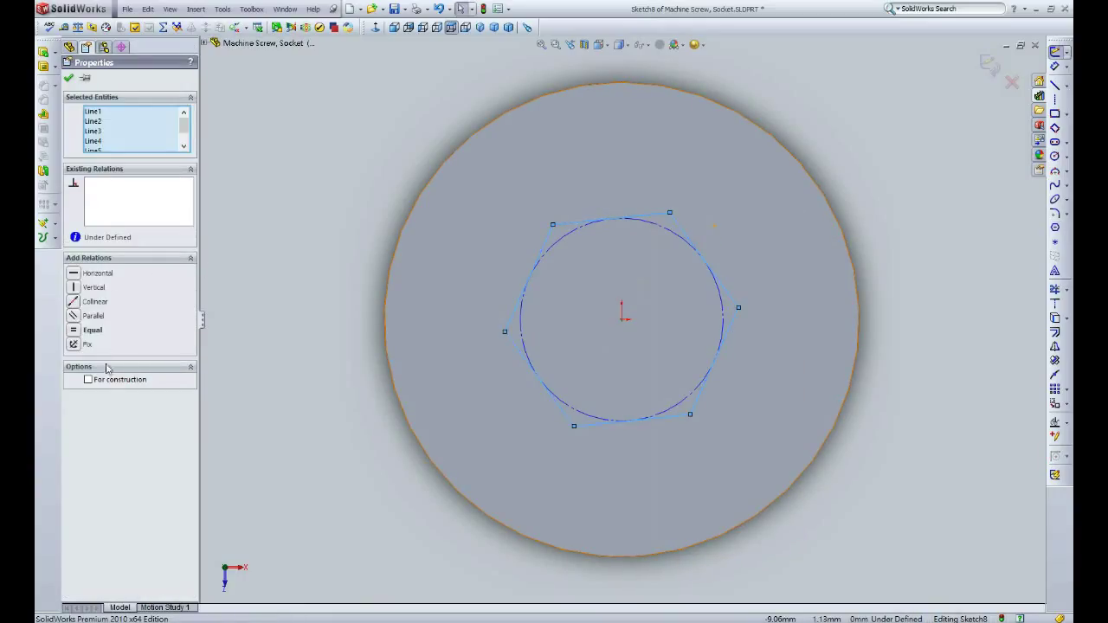
{"action": "left_click", "coordinate": [68, 78]}
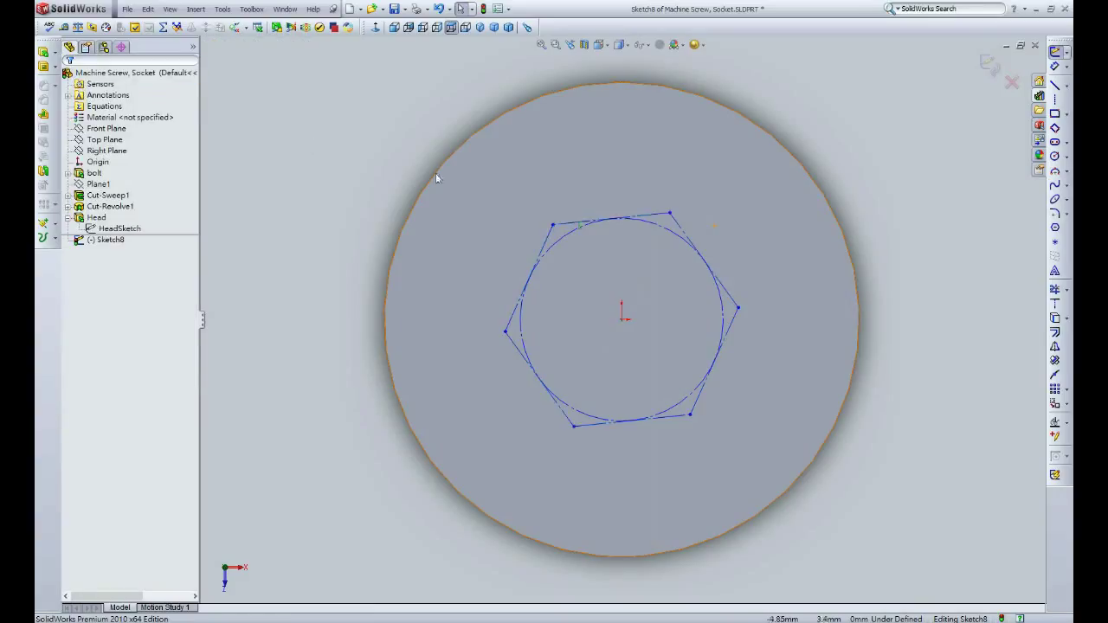
{"action": "left_click", "coordinate": [644, 221]}
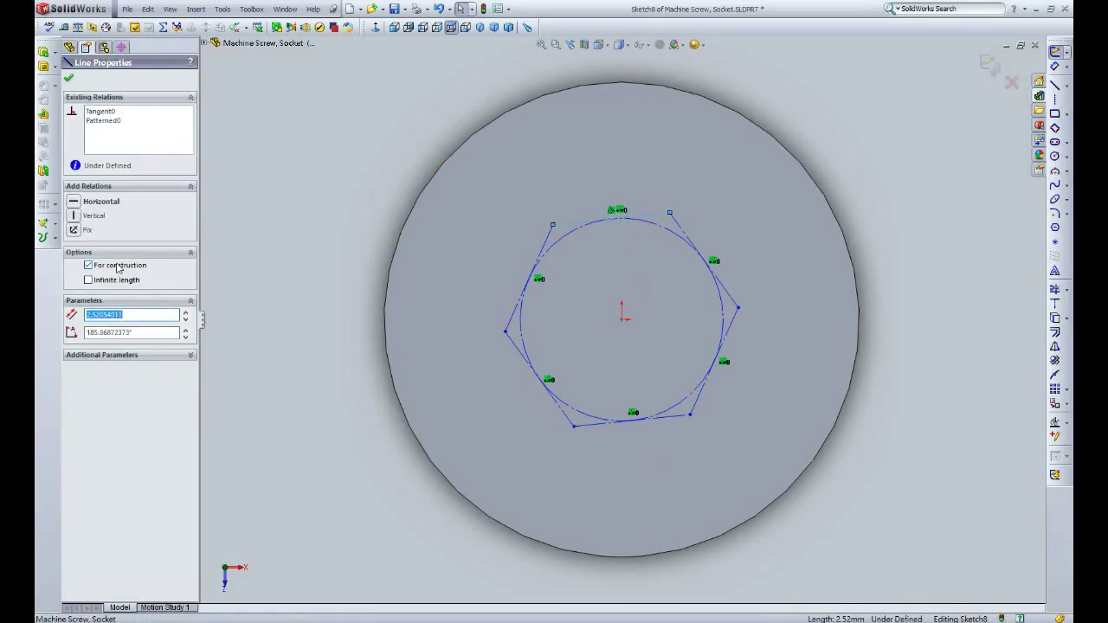
{"action": "left_click", "coordinate": [102, 201]}
{"action": "left_click", "coordinate": [68, 79]}
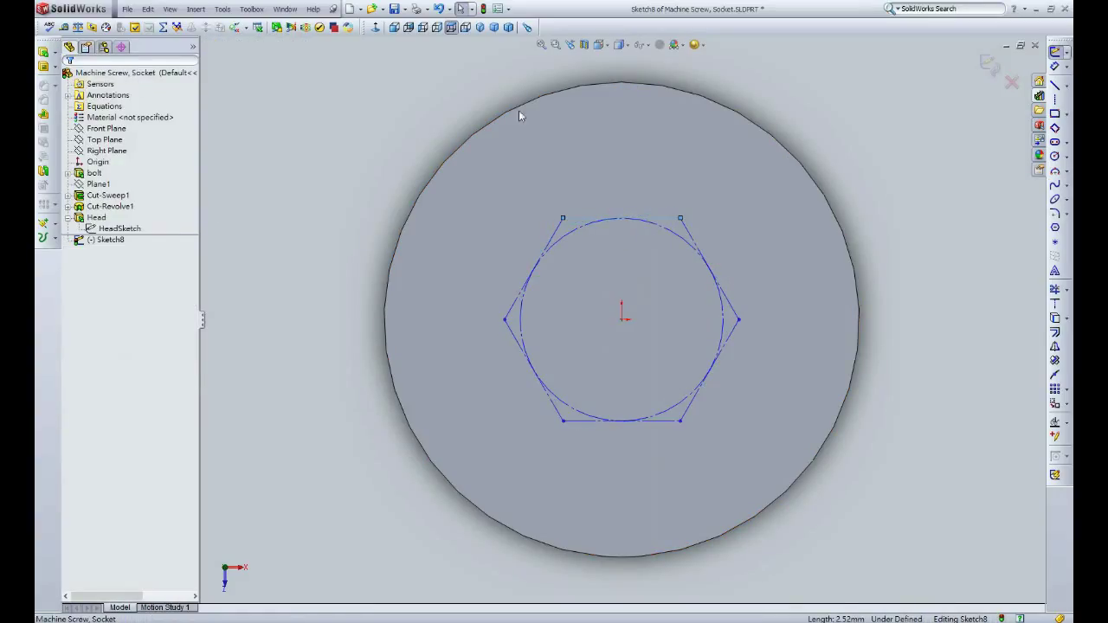
{"action": "left_click", "coordinate": [1054, 156]}
{"action": "left_click", "coordinate": [622, 319]}
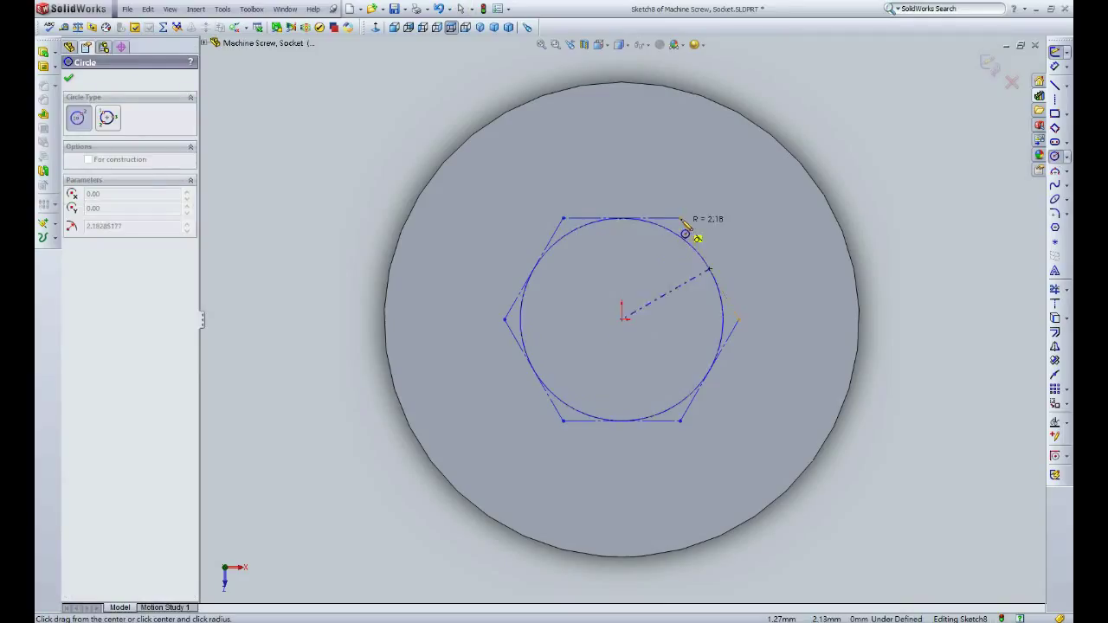
{"action": "left_click", "coordinate": [697, 229]}
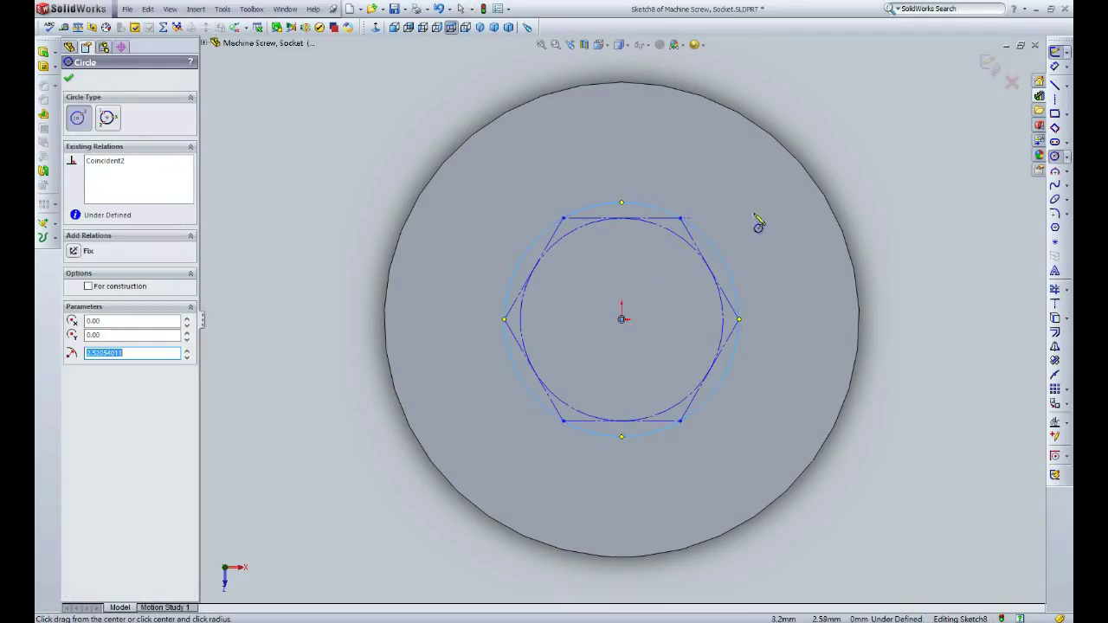
Dimension the hexagon 5.14 mm across flats and begin extruding the sketch
{"action": "scroll", "coordinate": [865, 173], "scroll_direction": "up", "scroll_amount": 2}
{"action": "left_click", "coordinate": [1054, 66]}
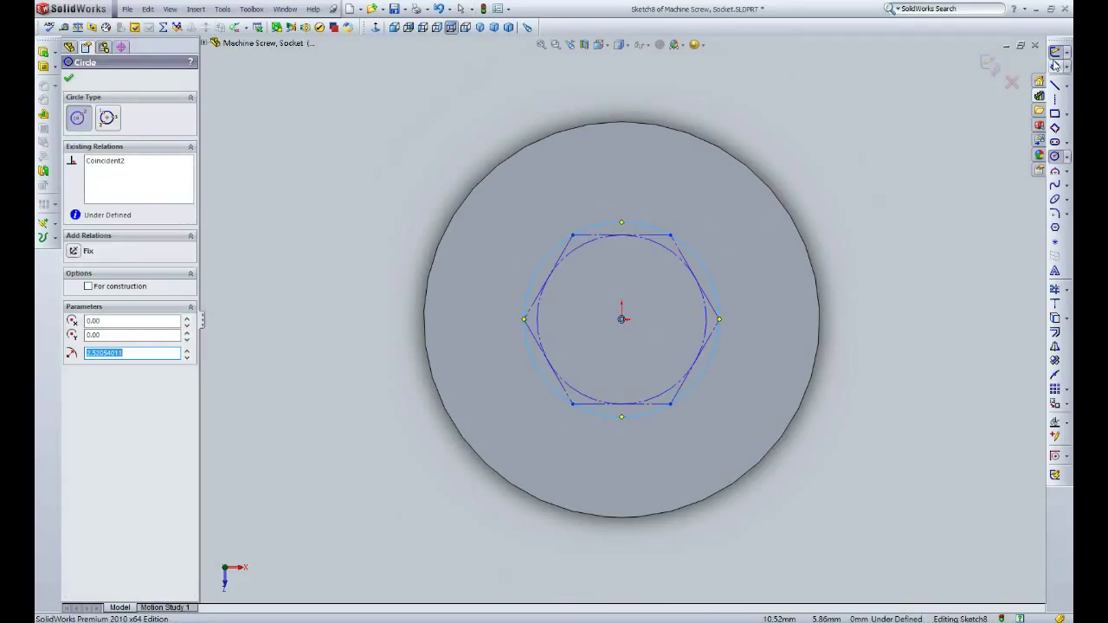
{"action": "left_click", "coordinate": [658, 234]}
{"action": "left_click", "coordinate": [658, 404]}
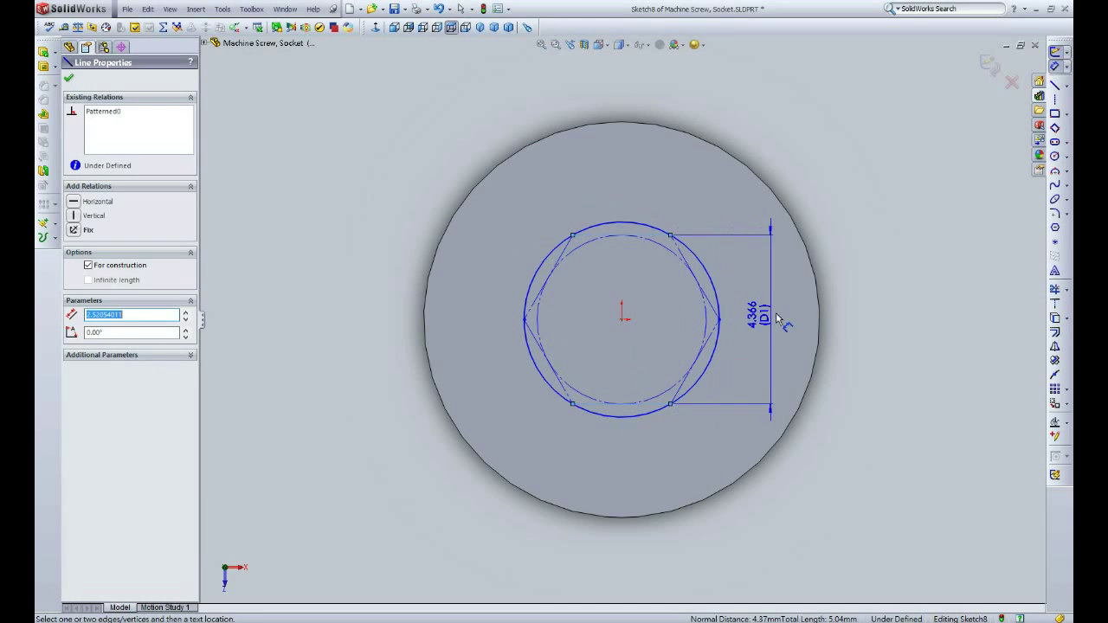
{"action": "left_click", "coordinate": [779, 319]}
{"action": "type", "text": "5.14"}
{"action": "key", "text": "Return"}
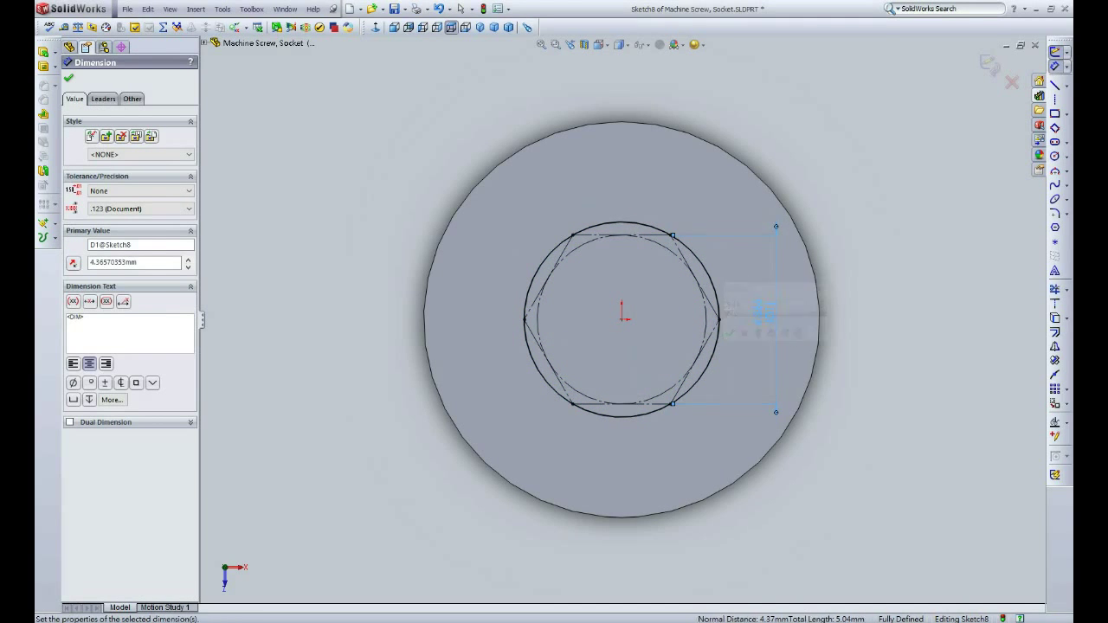
{"action": "scroll", "coordinate": [781, 321], "scroll_direction": "up", "scroll_amount": 2}
{"action": "middle_click_drag", "start_coordinate": [715, 314], "coordinate": [712, 227]}
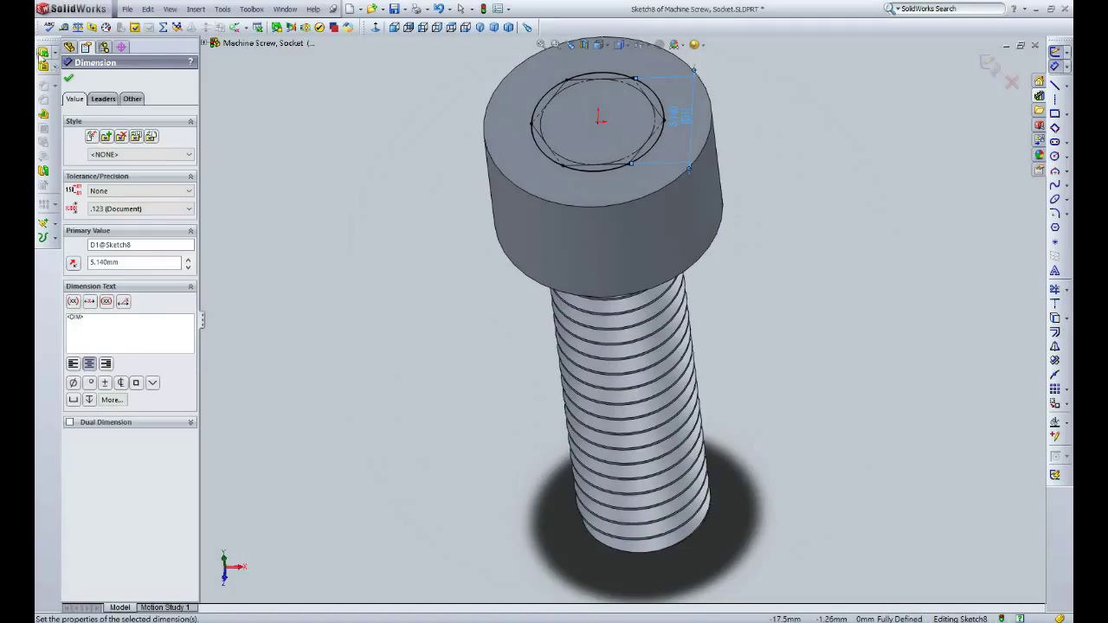
{"action": "left_click", "coordinate": [43, 52]}
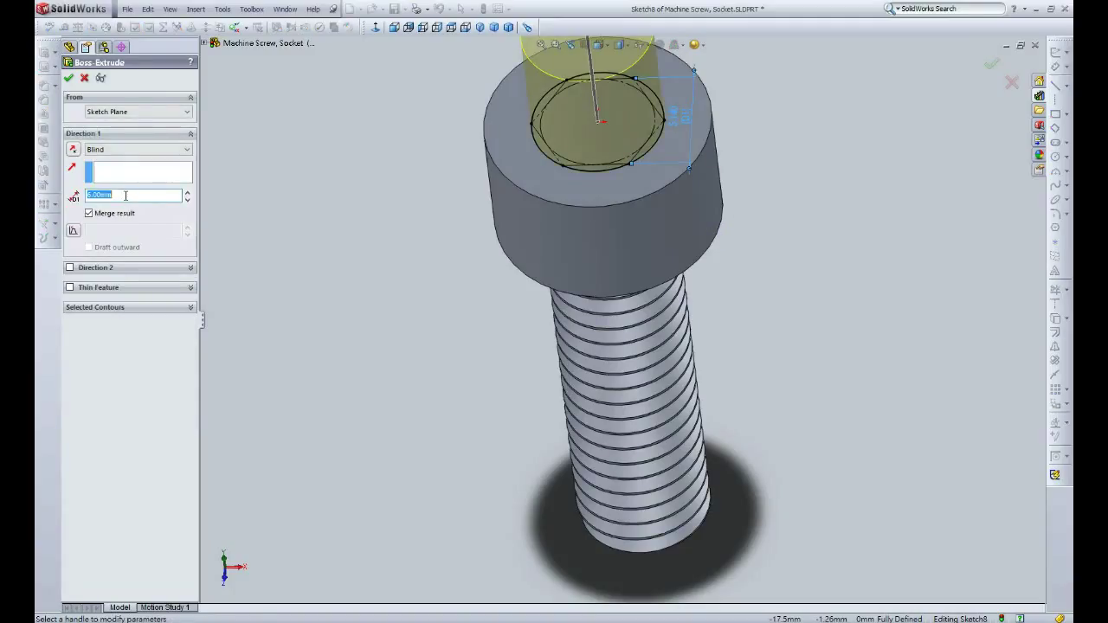
Extrude the sketch 3 mm down into the head as a separate body and save the part
{"action": "type", "text": "3"}
{"action": "left_click", "coordinate": [104, 217]}
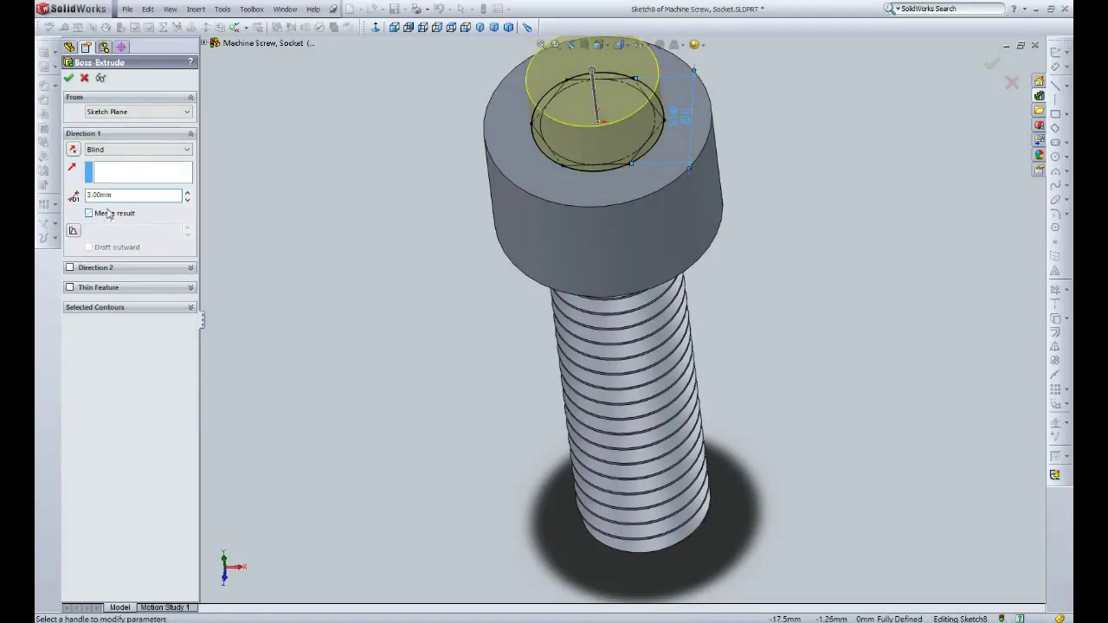
{"action": "left_click", "coordinate": [74, 150]}
{"action": "left_click", "coordinate": [69, 80]}
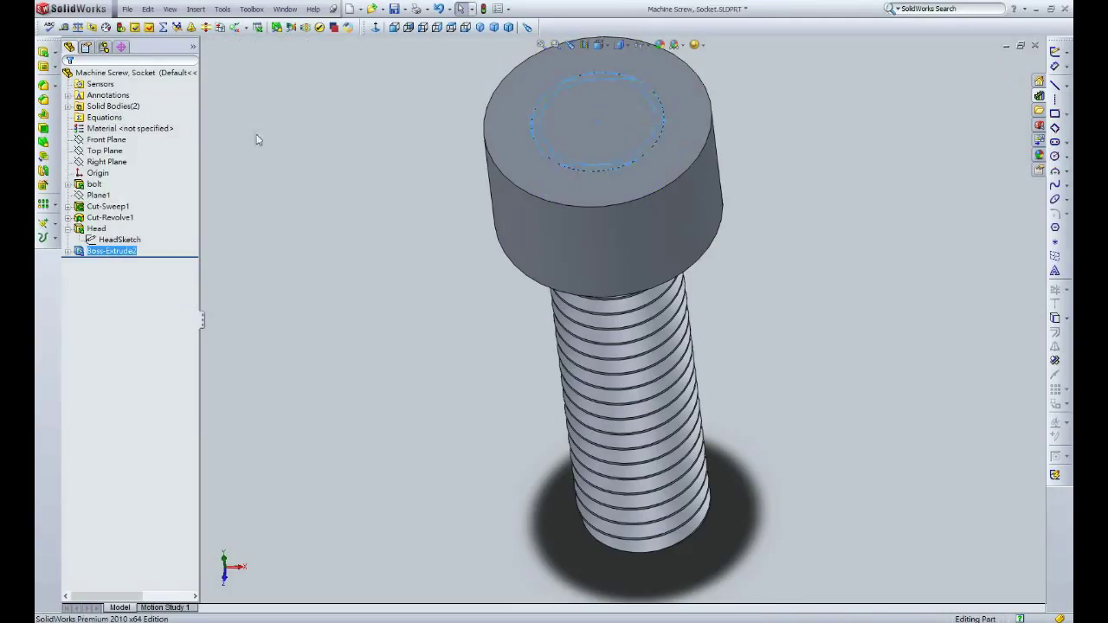
{"action": "scroll", "coordinate": [650, 208], "scroll_direction": "up", "scroll_amount": 2}
{"action": "scroll", "coordinate": [668, 164], "scroll_direction": "down", "scroll_amount": 3}
{"action": "key", "text": "ctrl+s"}
Rename the recess's 5.140 width dimension RecessWid and its 3 mm depth dimension RecessDepth
{"action": "left_click", "coordinate": [130, 253]}
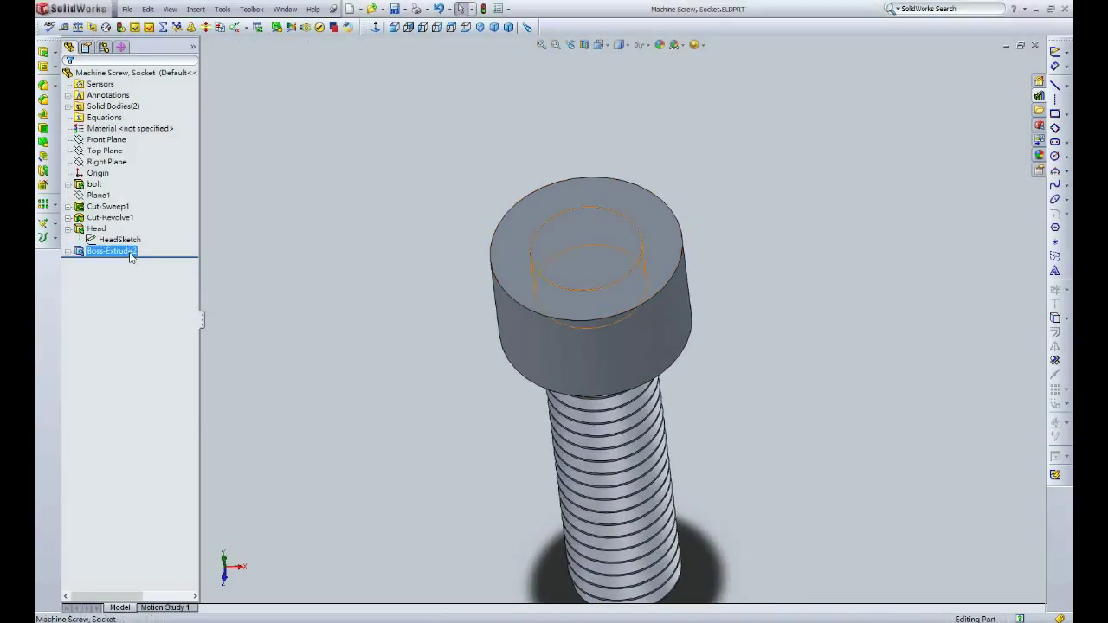
{"action": "right_click", "coordinate": [660, 241]}
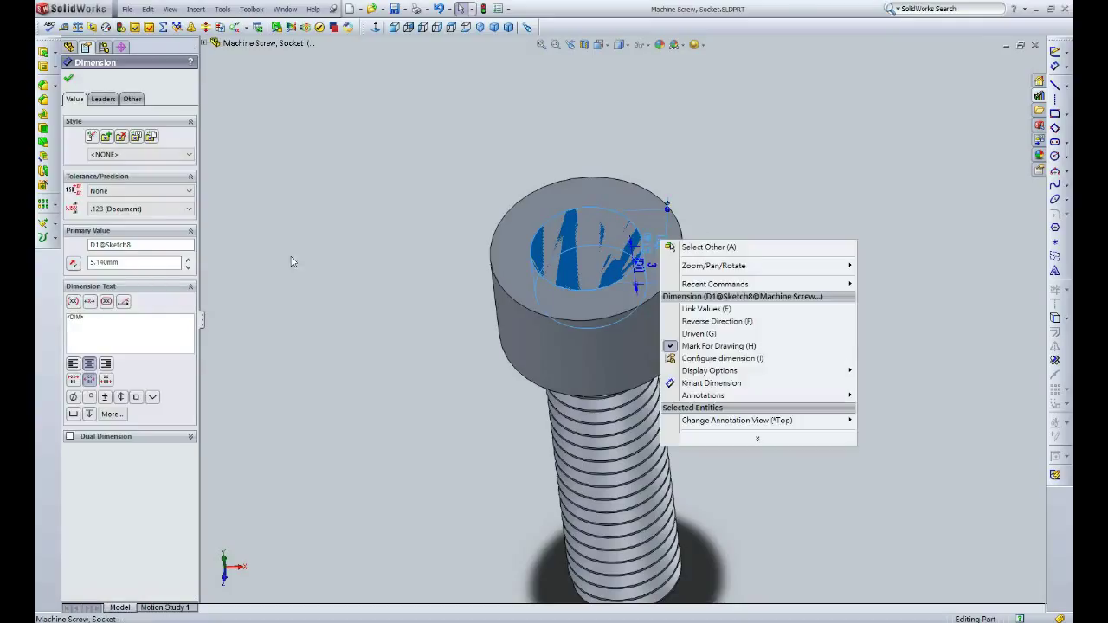
{"action": "left_click", "coordinate": [152, 245]}
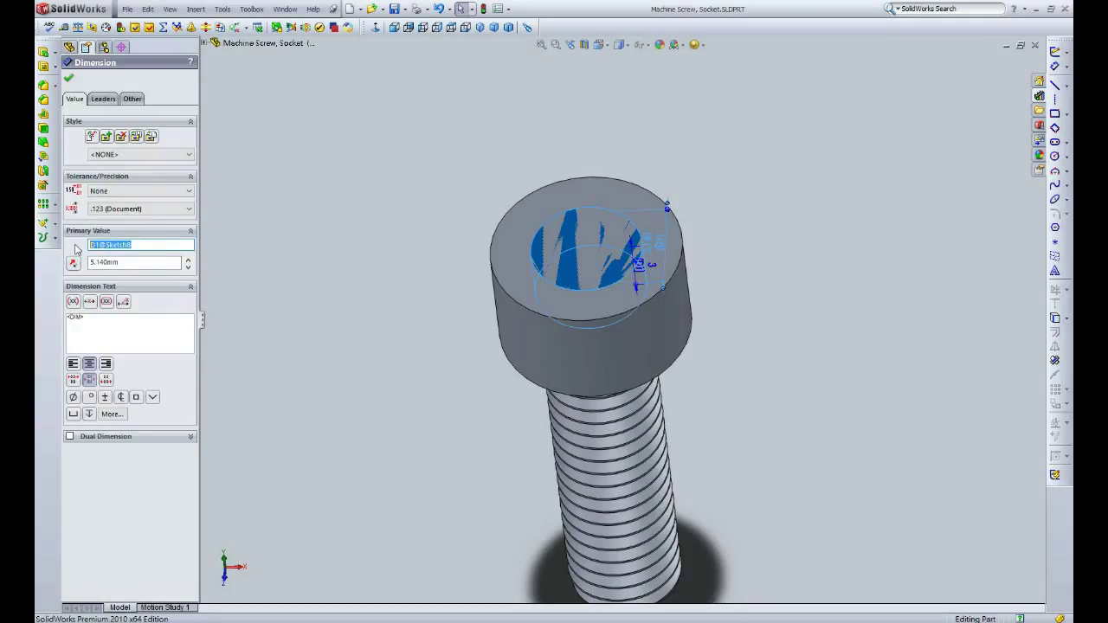
{"action": "type", "text": "RecessWid"}
{"action": "left_click", "coordinate": [68, 80]}
{"action": "left_click", "coordinate": [112, 251]}
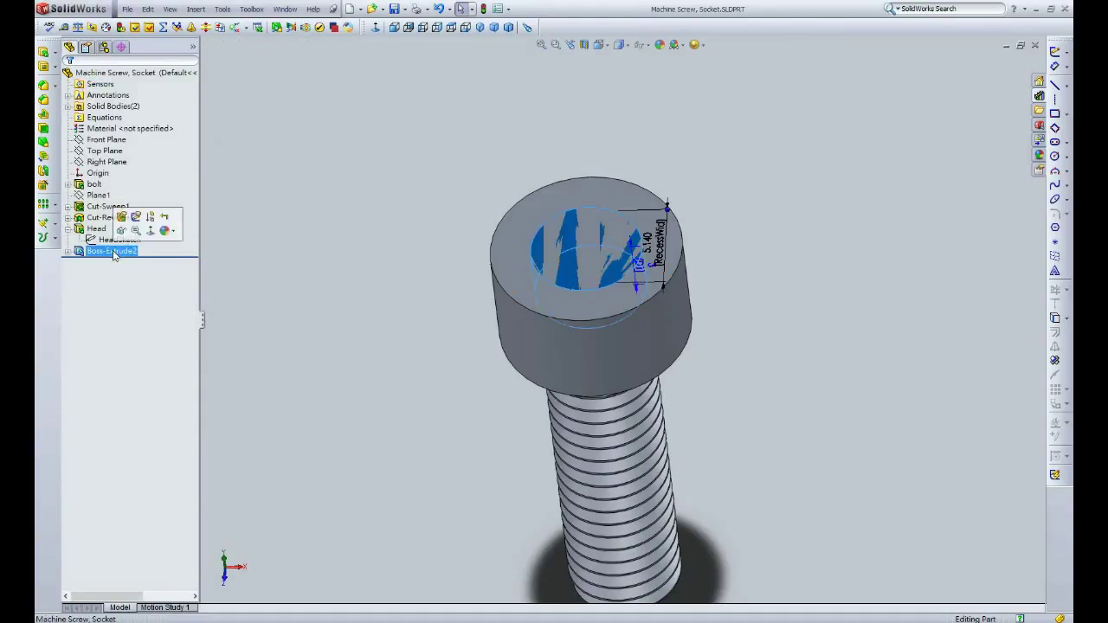
{"action": "right_click", "coordinate": [640, 271]}
{"action": "left_click", "coordinate": [148, 253]}
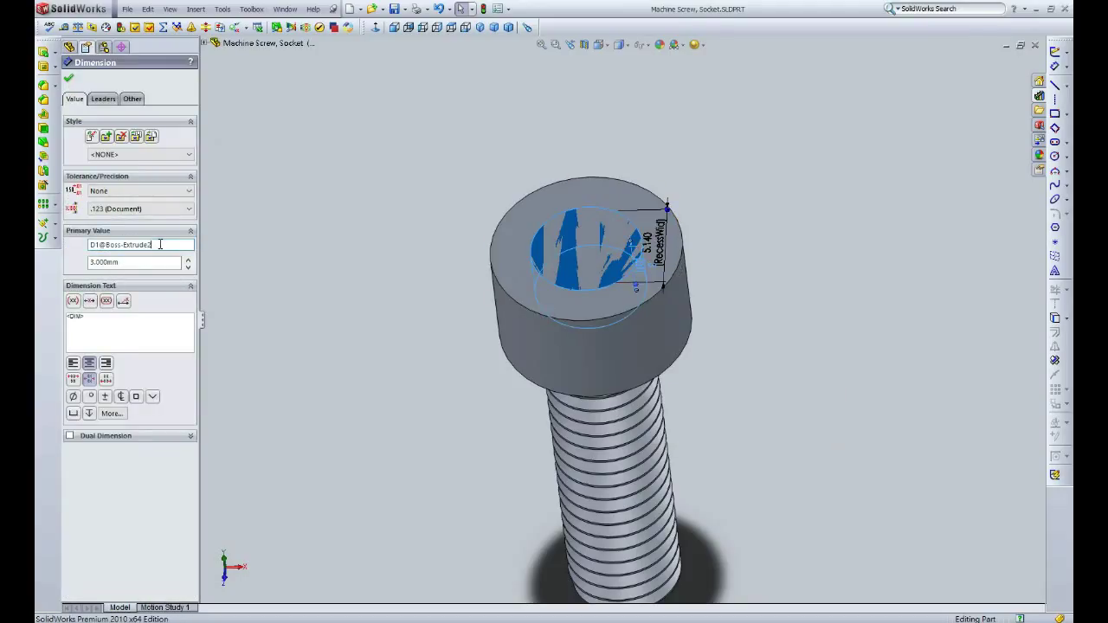
{"action": "double_click", "coordinate": [161, 245]}
{"action": "type", "text": "REc"}
{"action": "key", "text": "Return"}
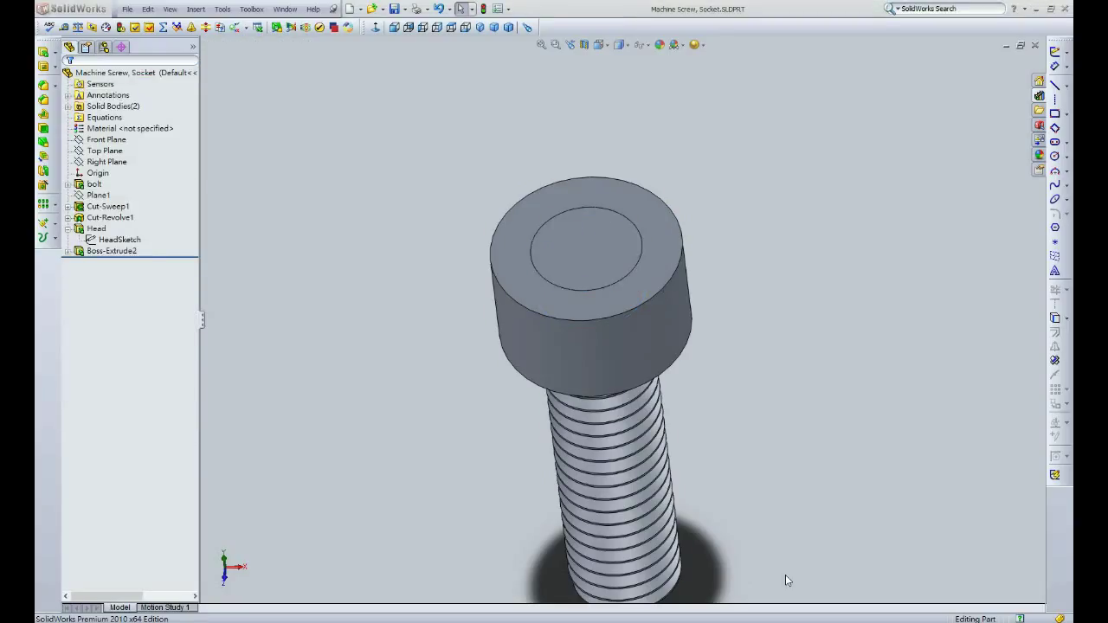
Hide the Head solid body
{"action": "left_click", "coordinate": [67, 106]}
{"action": "left_click", "coordinate": [121, 129]}
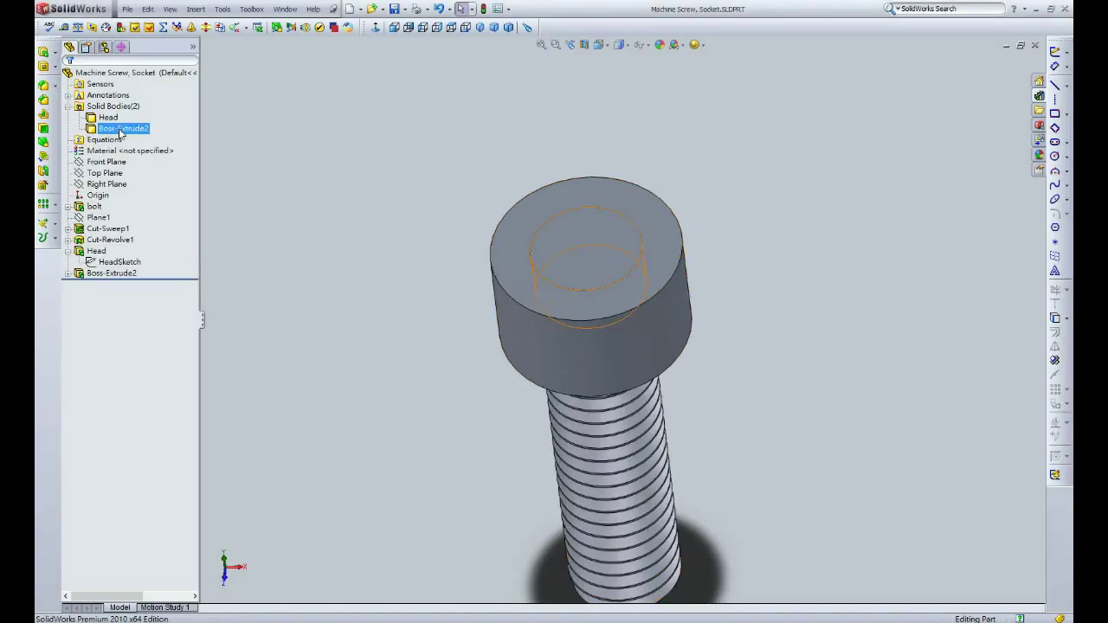
{"action": "right_click", "coordinate": [109, 118]}
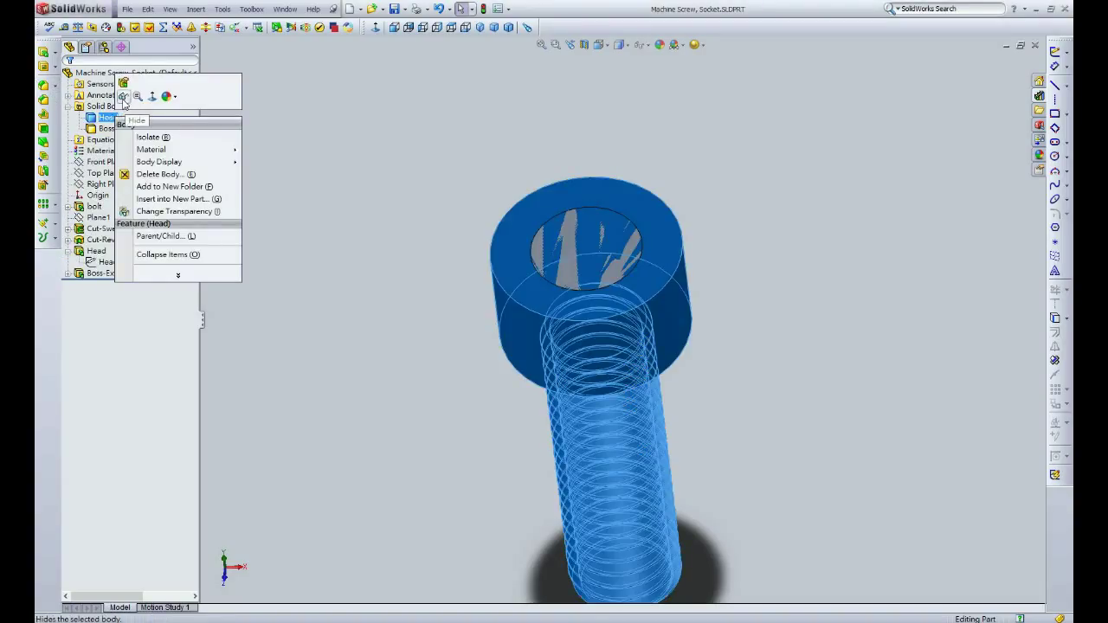
{"action": "left_click", "coordinate": [123, 98]}
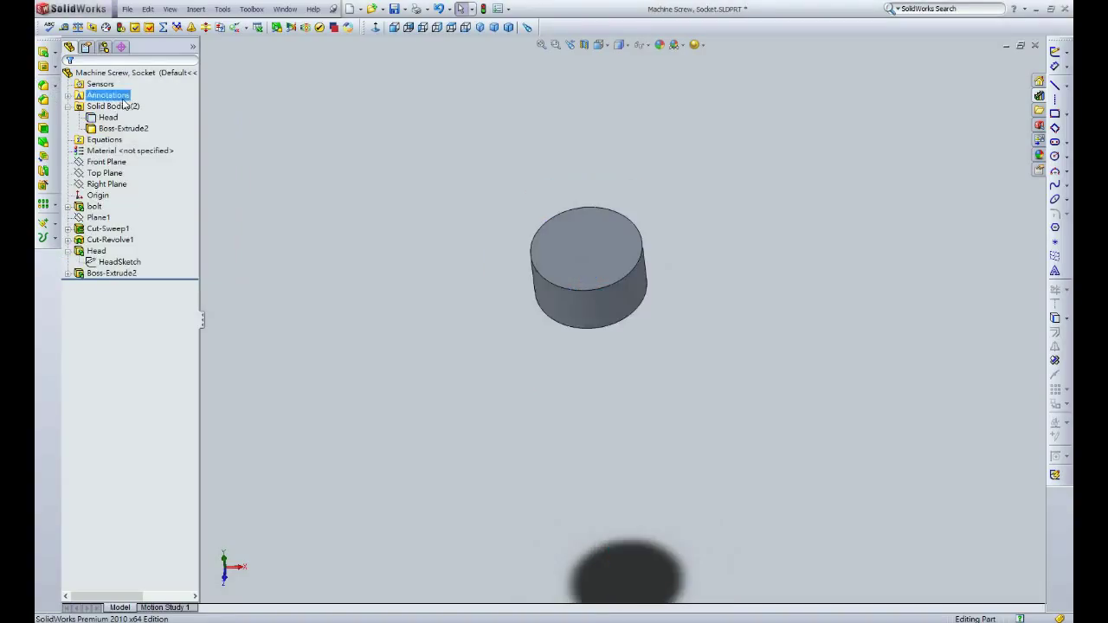
Sketch a triangle under the recess cylinder on the Right Plane with a vertical construction axis
{"action": "left_click", "coordinate": [106, 183]}
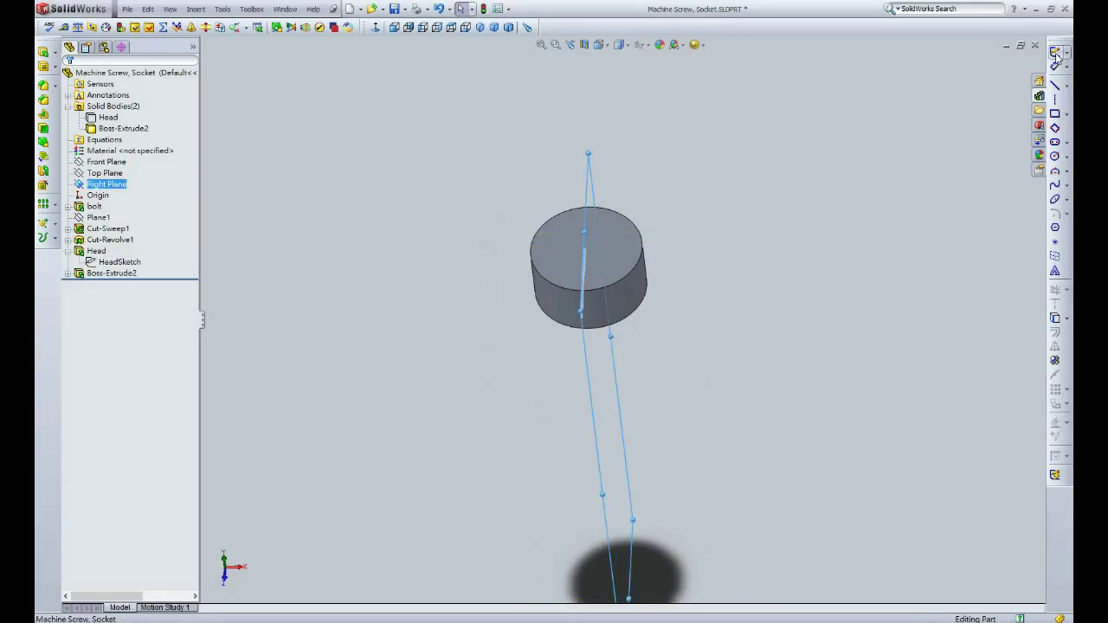
{"action": "left_click", "coordinate": [1055, 52]}
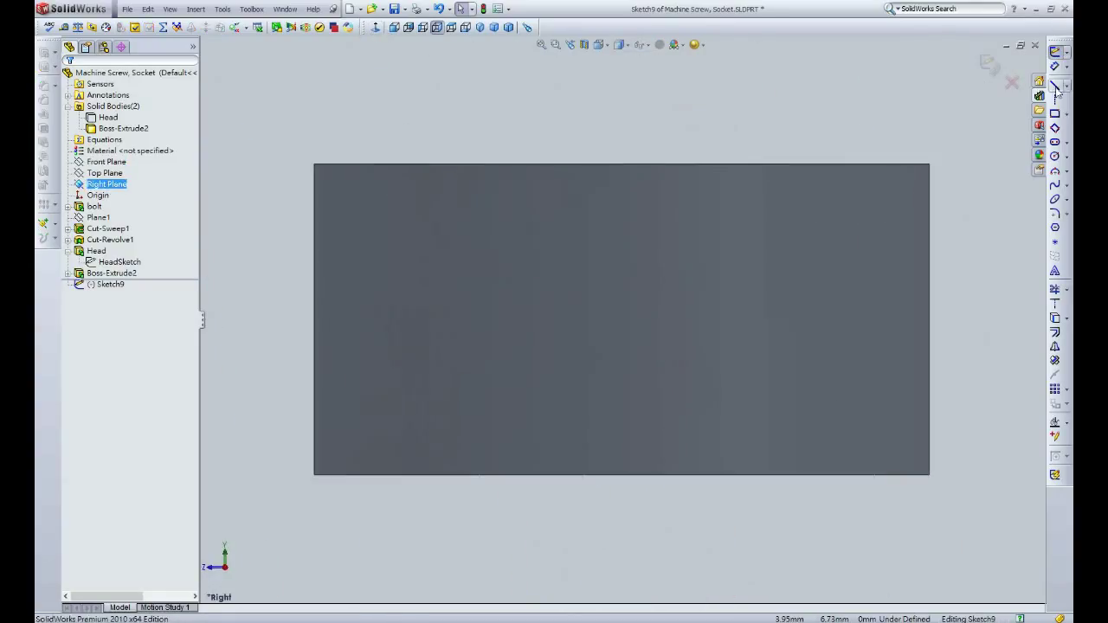
{"action": "left_click", "coordinate": [1055, 86]}
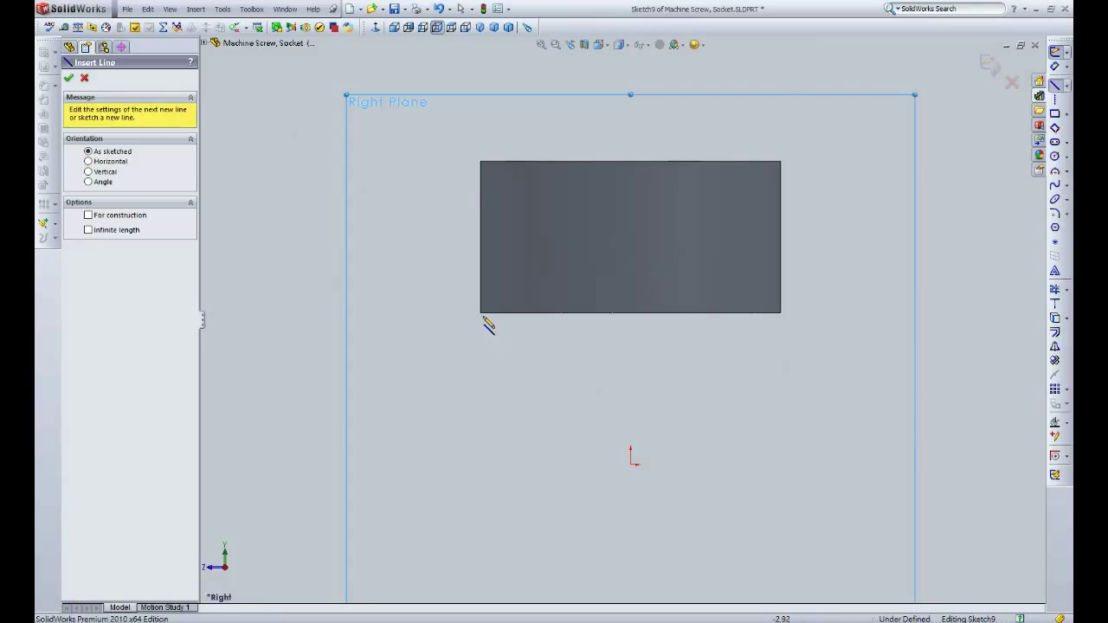
{"action": "left_click", "coordinate": [482, 313]}
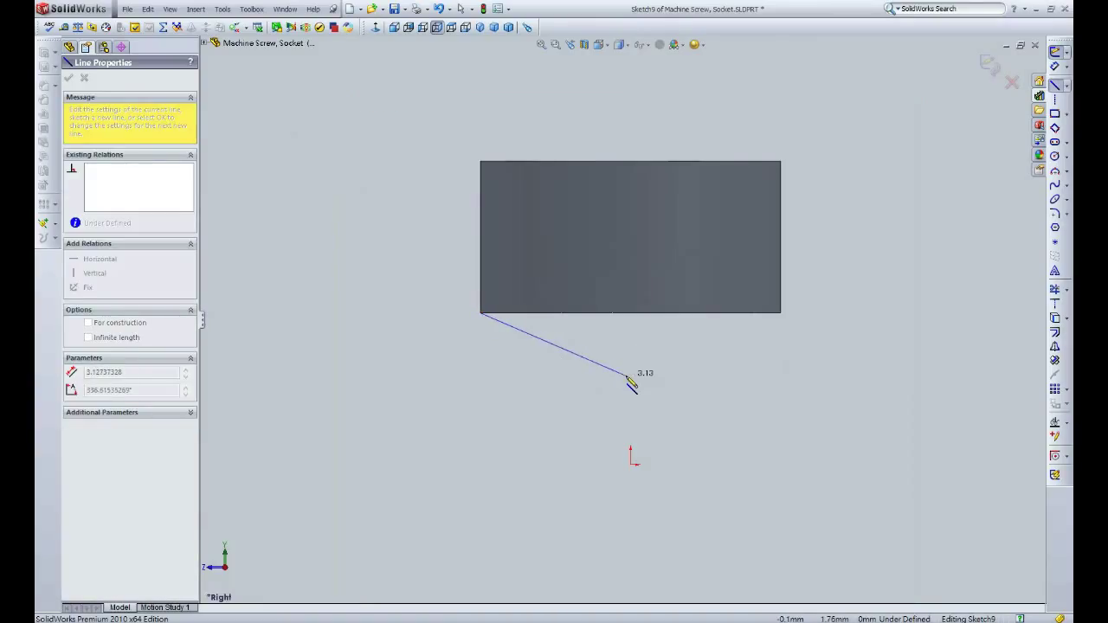
{"action": "left_click", "coordinate": [626, 375]}
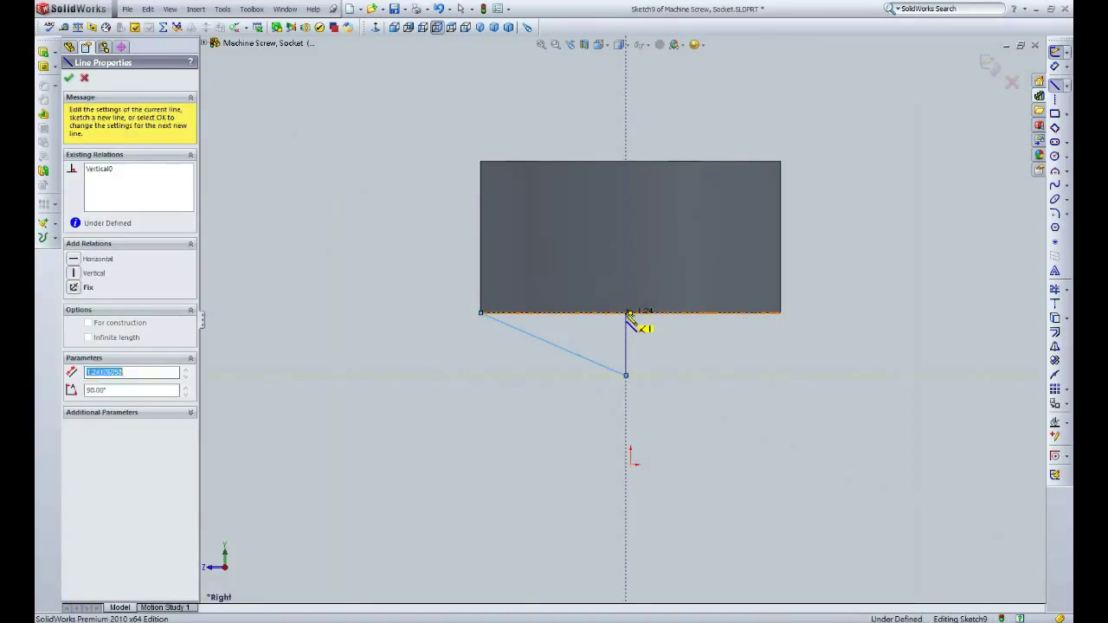
{"action": "left_click", "coordinate": [626, 313]}
{"action": "left_click", "coordinate": [481, 312]}
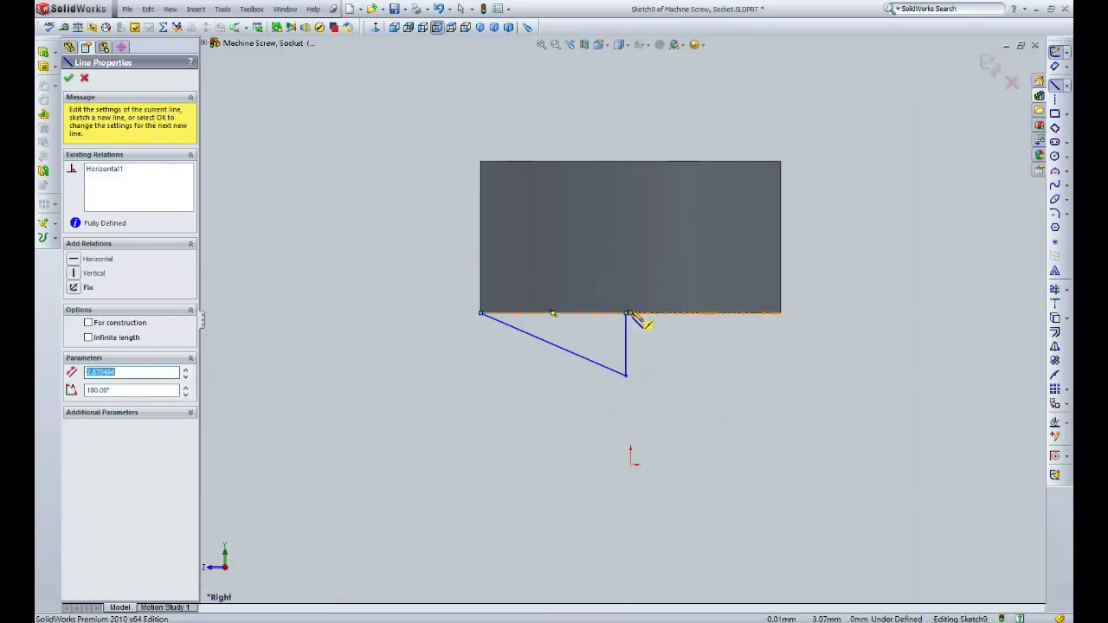
{"action": "left_click", "coordinate": [626, 312]}
{"action": "left_click", "coordinate": [626, 123]}
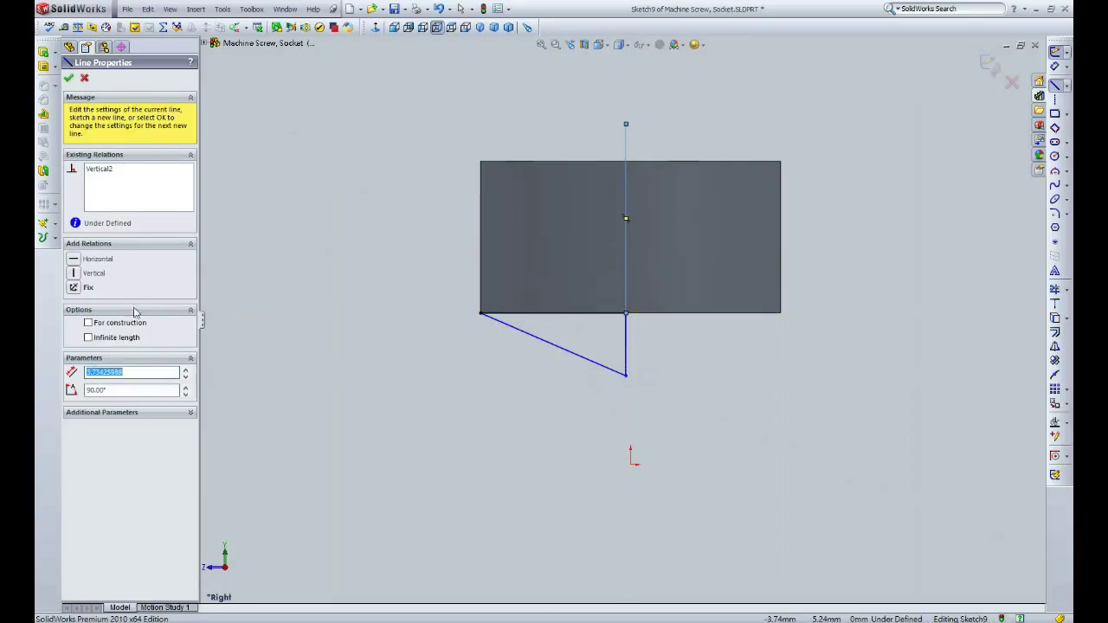
{"action": "left_click", "coordinate": [125, 327]}
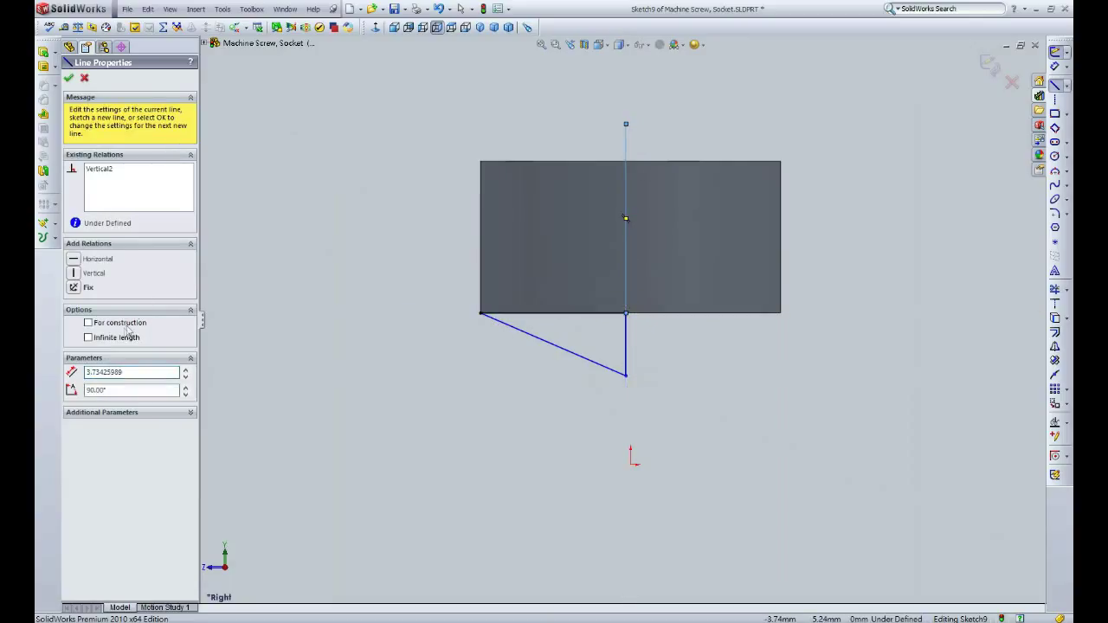
{"action": "left_click", "coordinate": [69, 78]}
{"action": "key", "text": "Escape"}
Make the axis pass through the origin and set the slanted line at 60° to it
{"action": "left_click", "coordinate": [626, 295]}
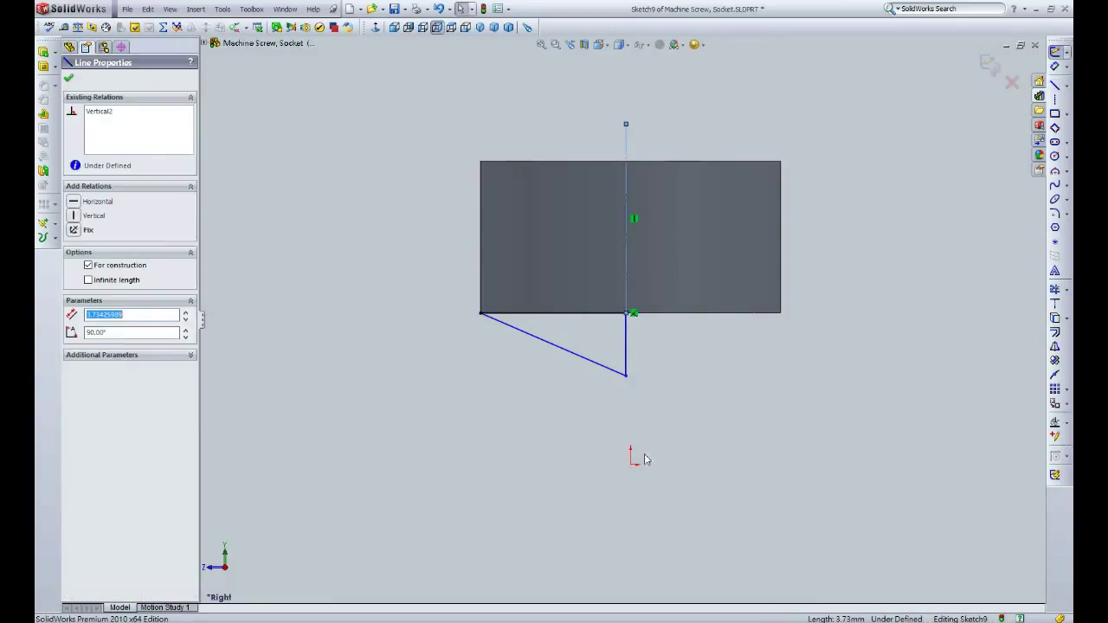
{"action": "left_click", "coordinate": [630, 465], "text": "ctrl"}
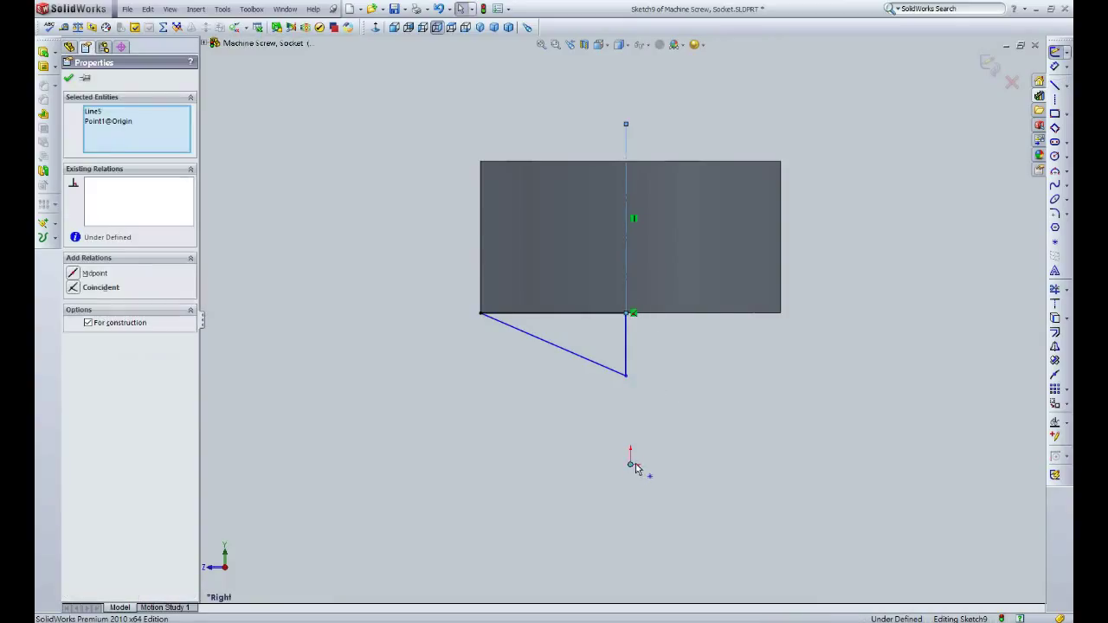
{"action": "left_click", "coordinate": [76, 288]}
{"action": "left_click", "coordinate": [69, 78]}
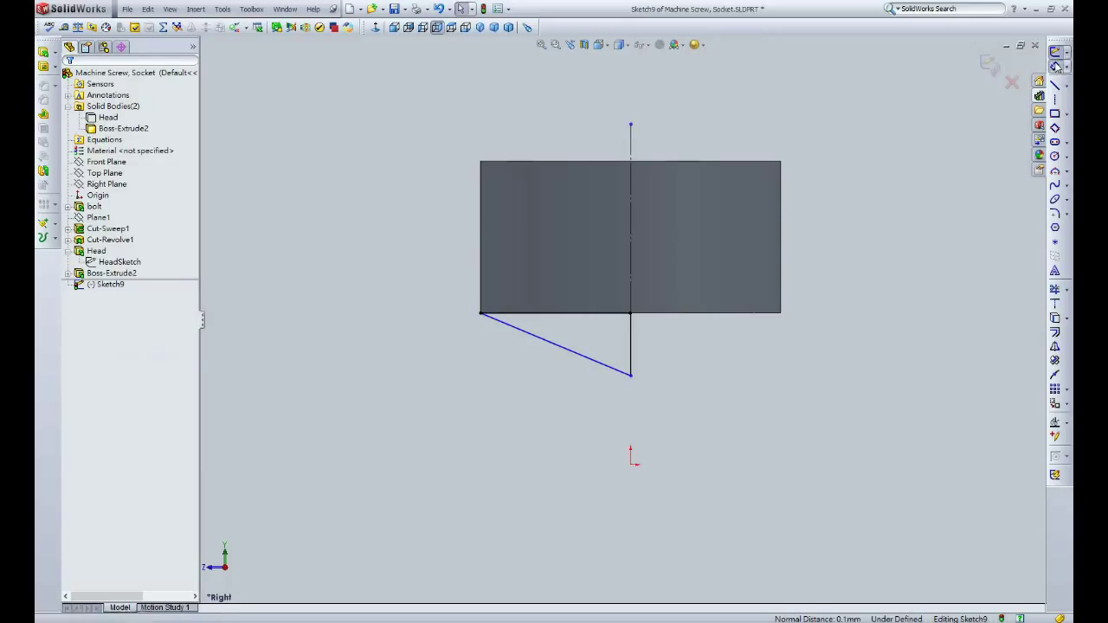
{"action": "left_click", "coordinate": [629, 355]}
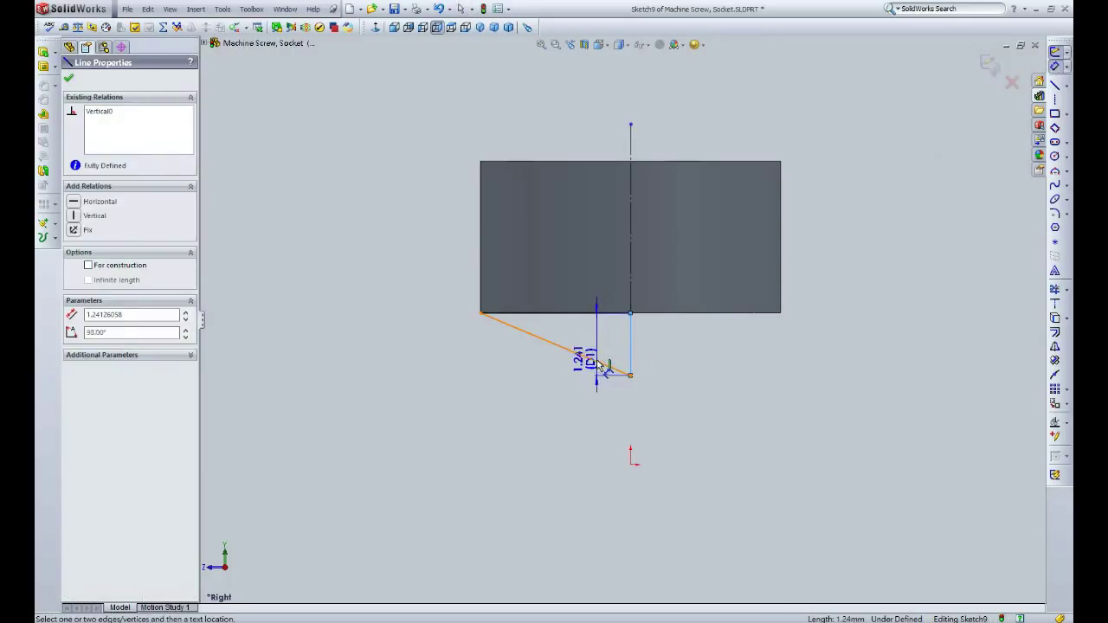
{"action": "left_click", "coordinate": [598, 361]}
{"action": "left_click", "coordinate": [594, 341]}
{"action": "type", "text": "60"}
{"action": "key", "text": "Return"}
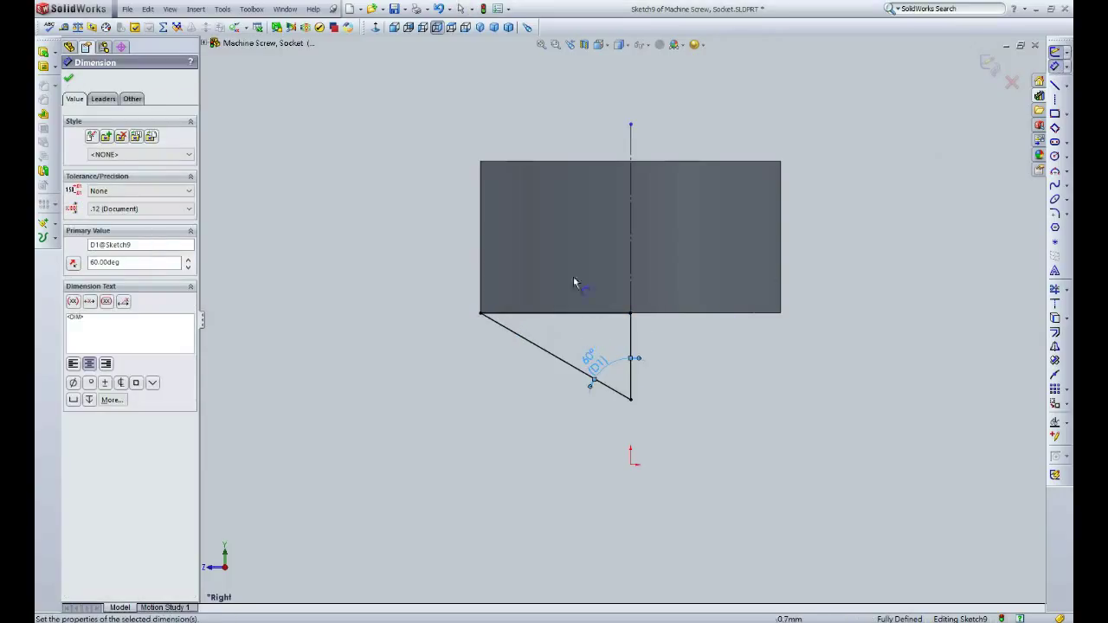
Revolve the triangle around the axis to form the cone tip
{"action": "left_click", "coordinate": [195, 9]}
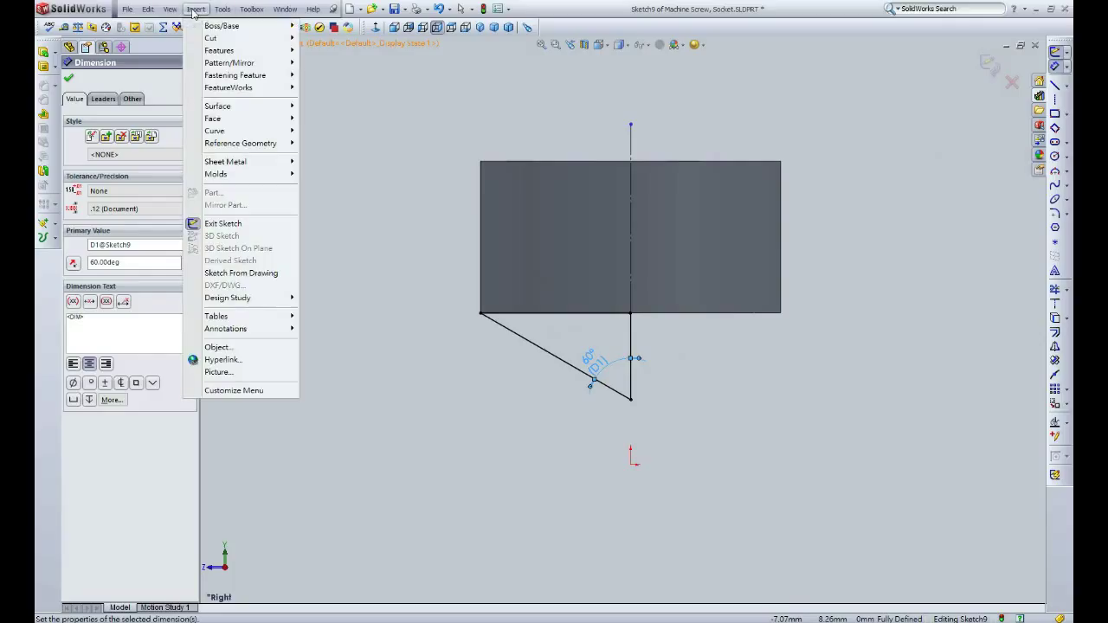
{"action": "mouse_move", "coordinate": [221, 26]}
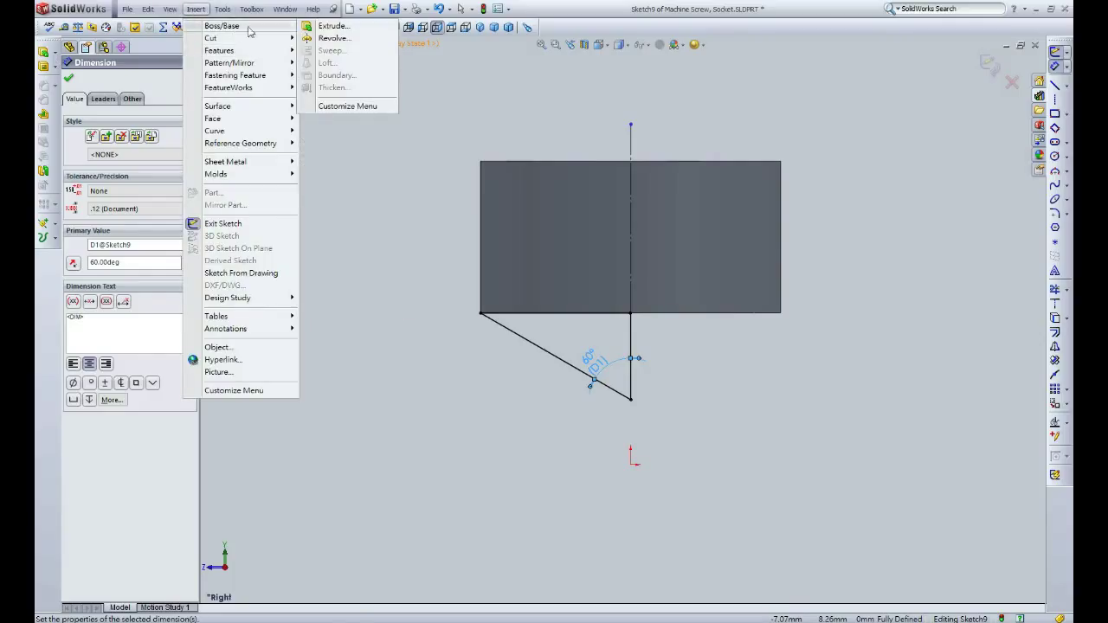
{"action": "left_click", "coordinate": [329, 40]}
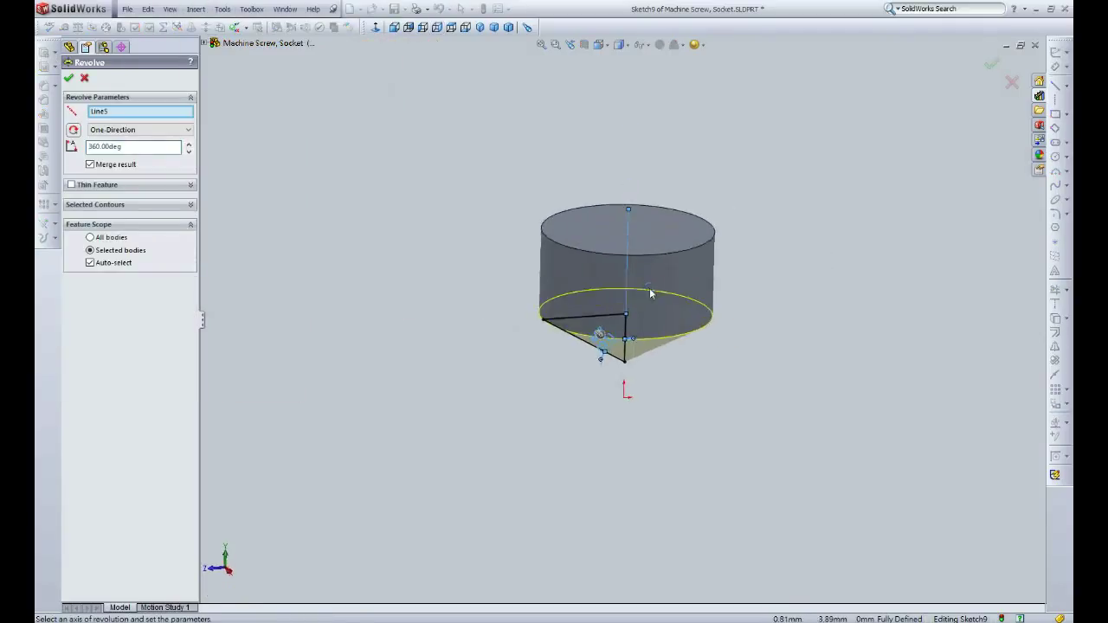
{"action": "left_click", "coordinate": [69, 78]}
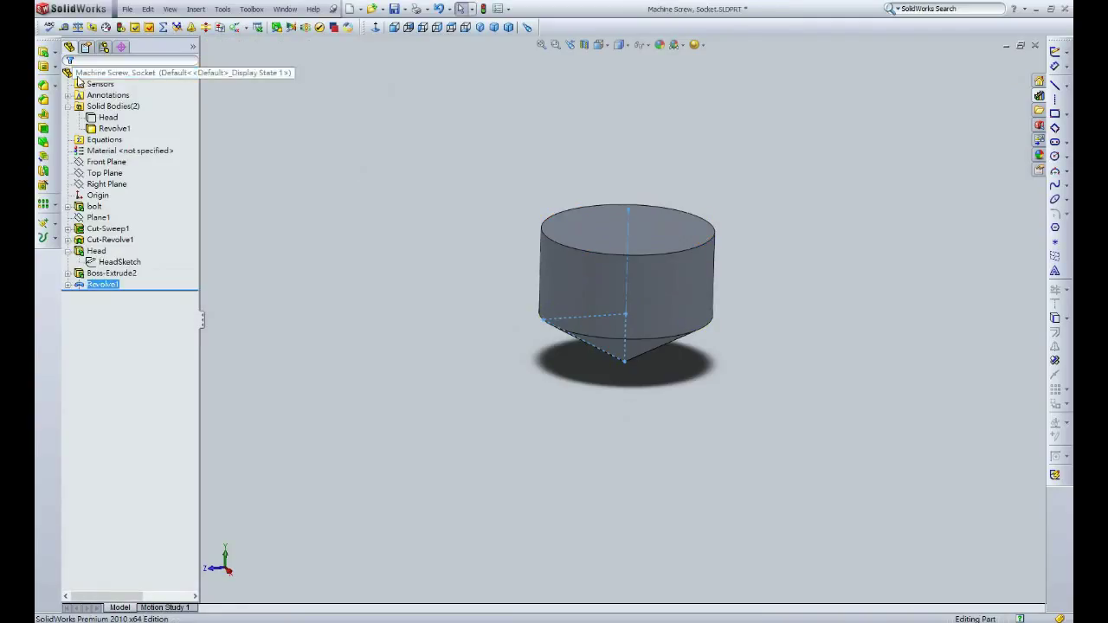
Sketch a hexagon on the recess top face with a horizontal top edge and corners on the circle
{"action": "left_click", "coordinate": [675, 227]}
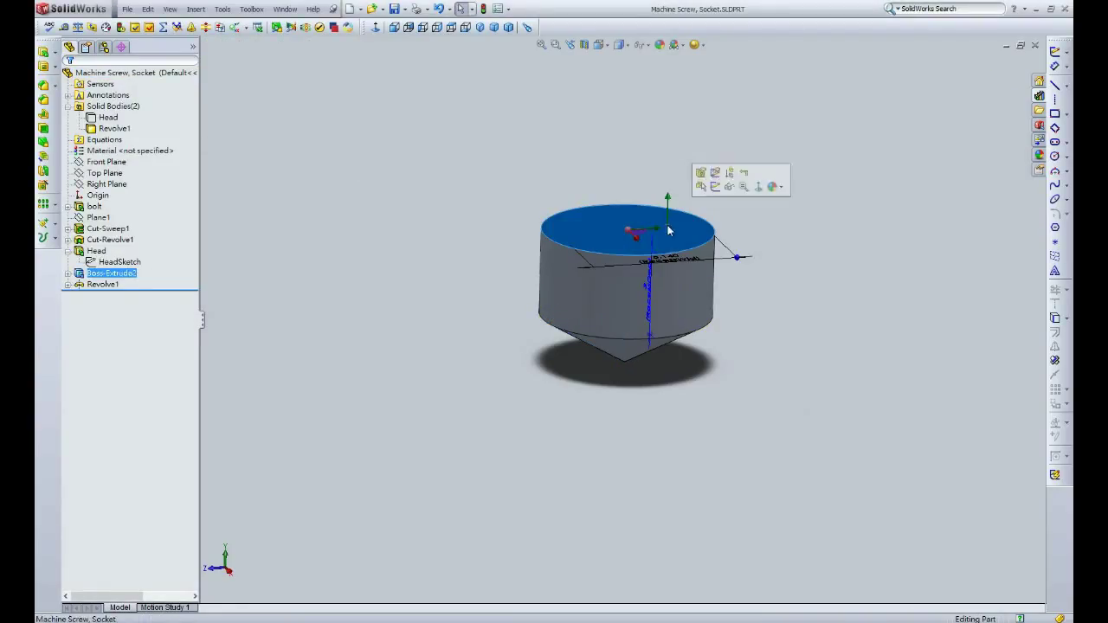
{"action": "left_click", "coordinate": [1056, 53]}
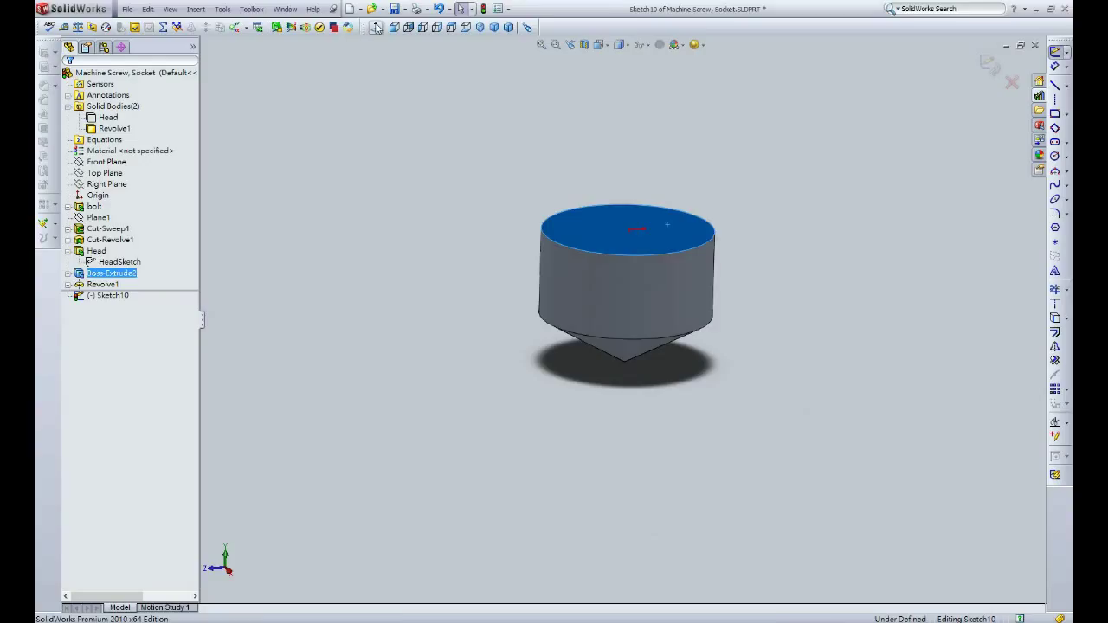
{"action": "left_click", "coordinate": [377, 28]}
{"action": "left_click", "coordinate": [1055, 227]}
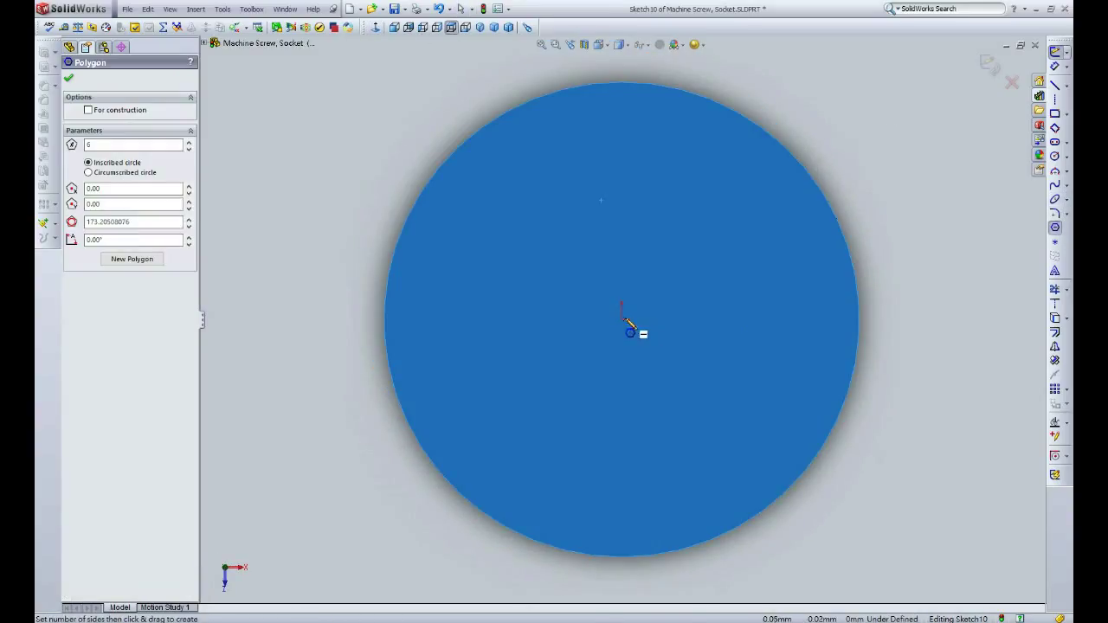
{"action": "left_click_drag", "start_coordinate": [622, 319], "coordinate": [729, 140]}
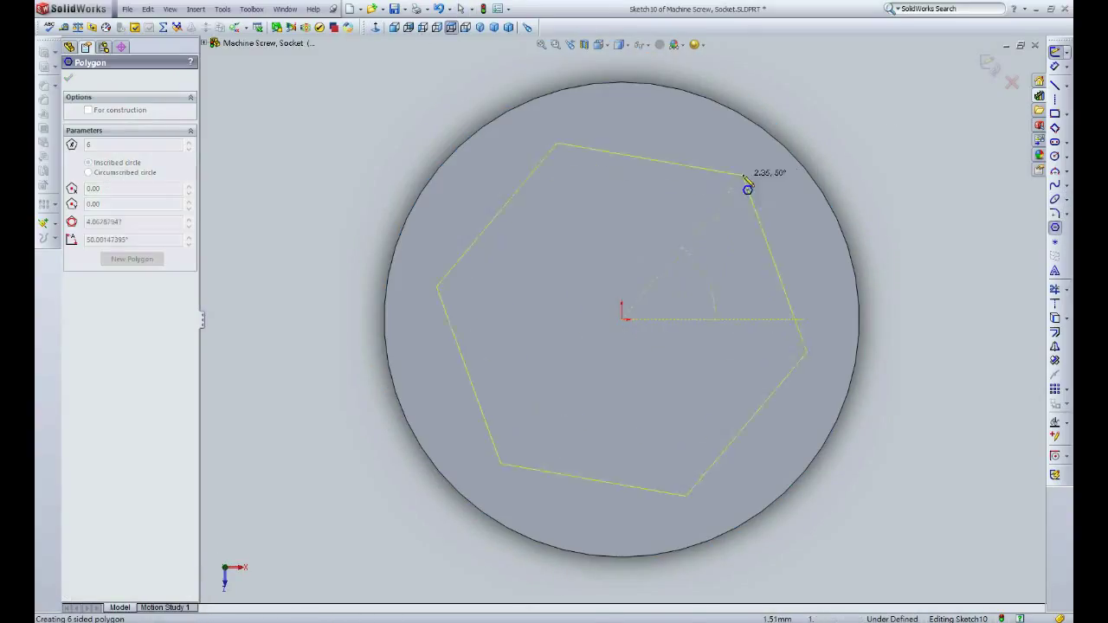
{"action": "key", "text": "Escape"}
{"action": "left_click", "coordinate": [715, 140]}
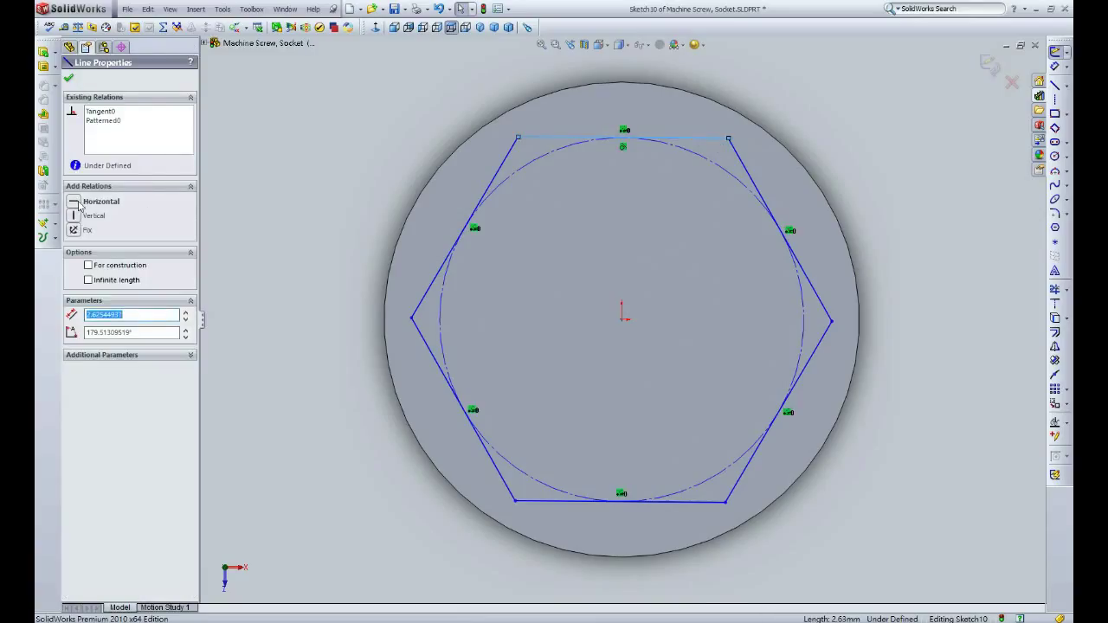
{"action": "left_click", "coordinate": [79, 206]}
{"action": "left_click", "coordinate": [314, 82]}
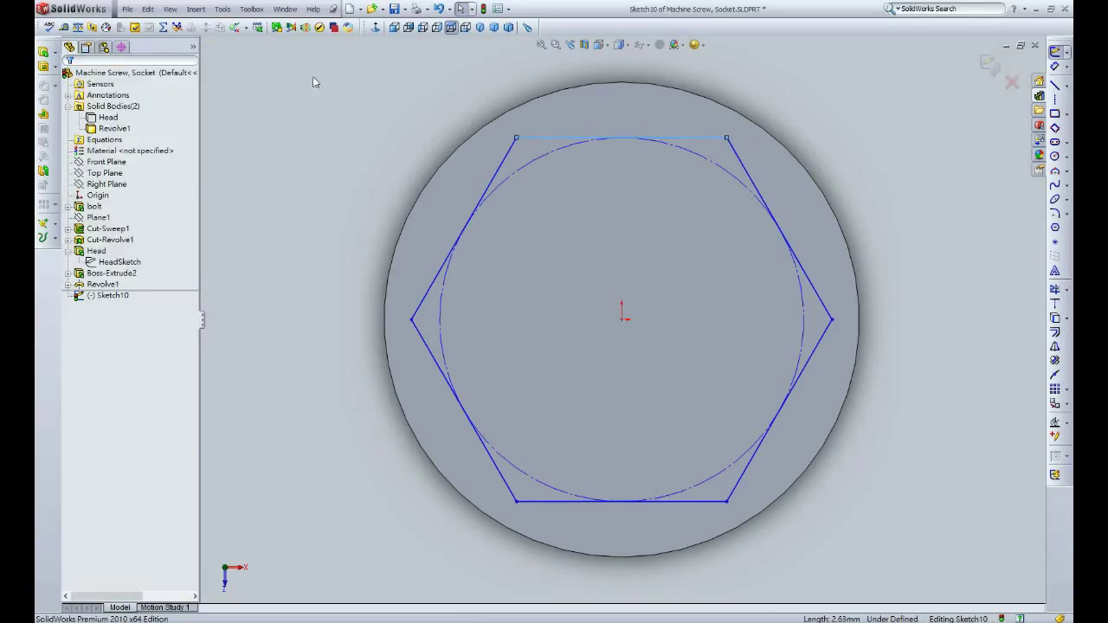
{"action": "left_click", "coordinate": [727, 138]}
{"action": "left_click", "coordinate": [741, 119], "text": "ctrl"}
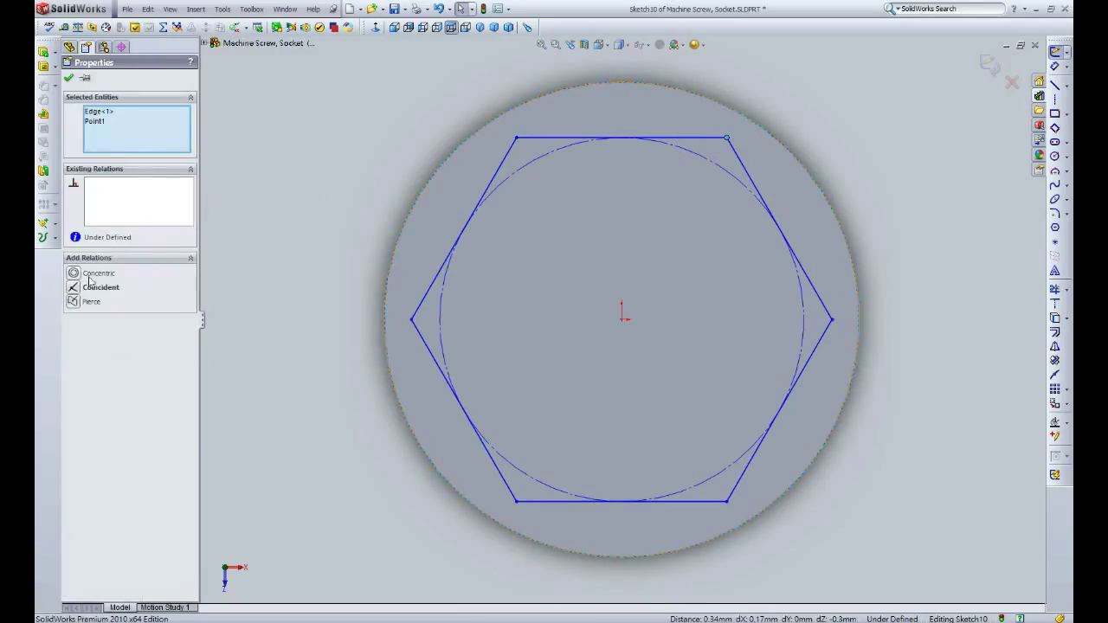
{"action": "left_click", "coordinate": [75, 287]}
Cut-extrude Through All with the side flipped, keeping only the hexagonal prism
{"action": "left_click", "coordinate": [47, 66]}
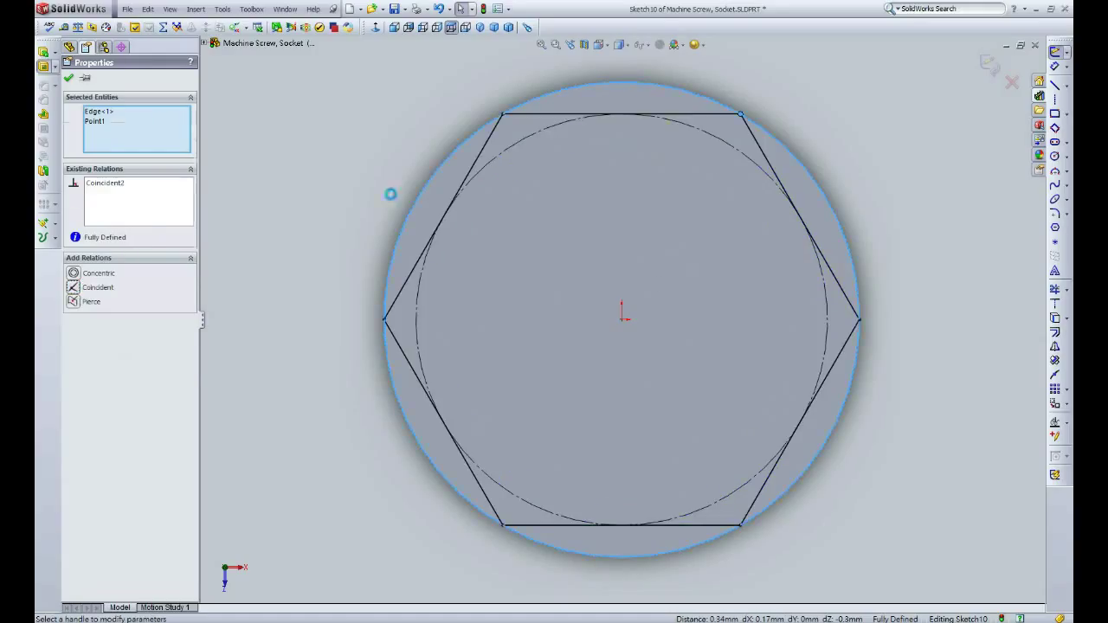
{"action": "left_click", "coordinate": [140, 153]}
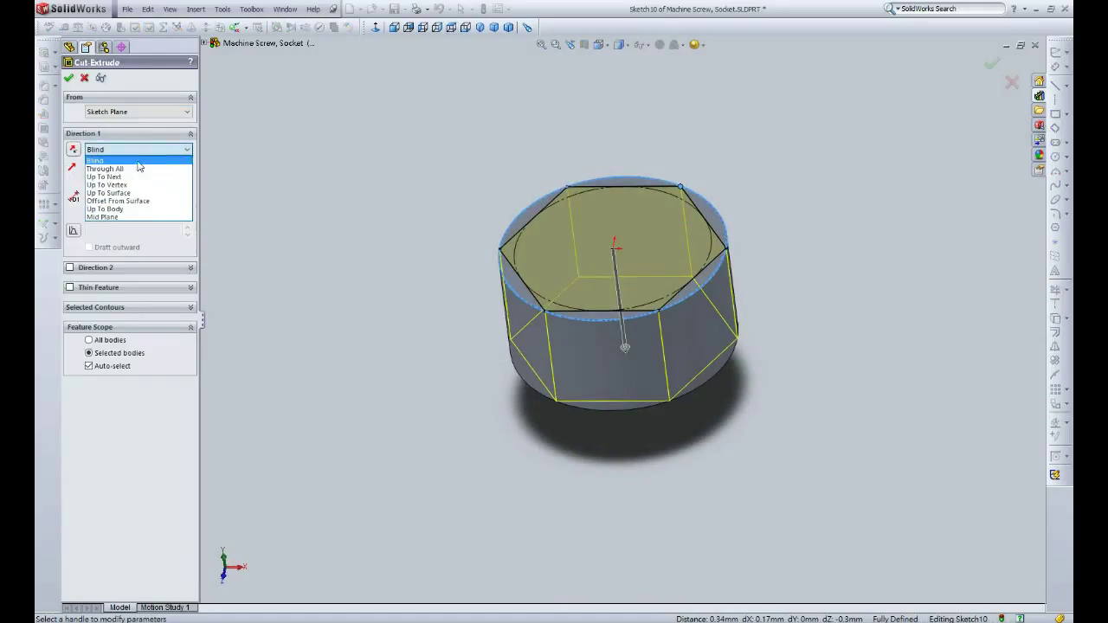
{"action": "left_click", "coordinate": [138, 166]}
{"action": "left_click", "coordinate": [89, 193]}
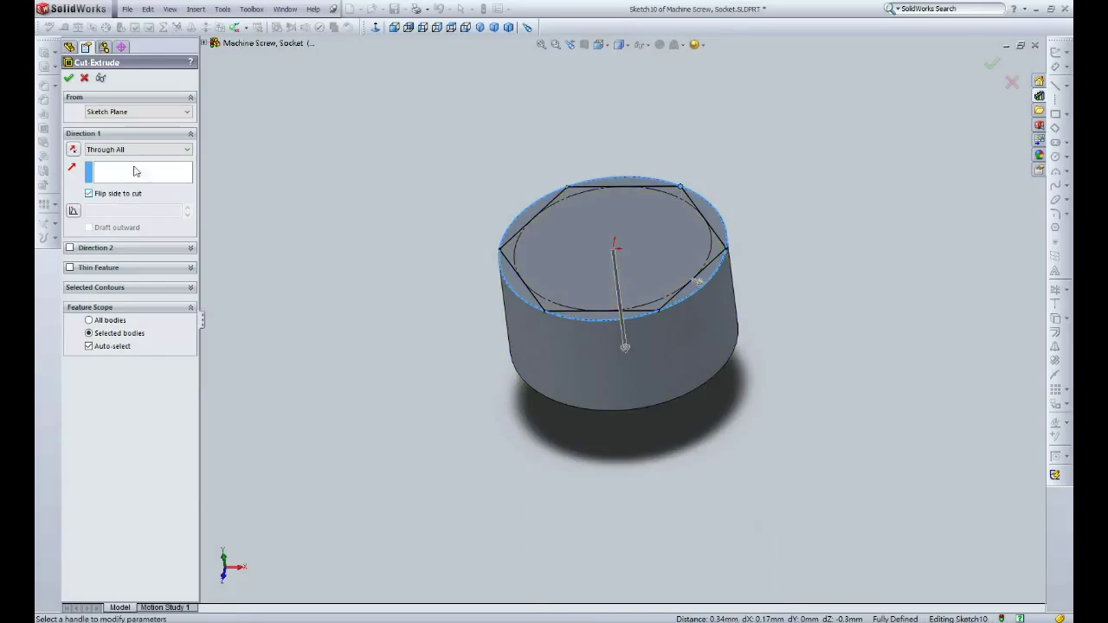
{"action": "left_click", "coordinate": [69, 78]}
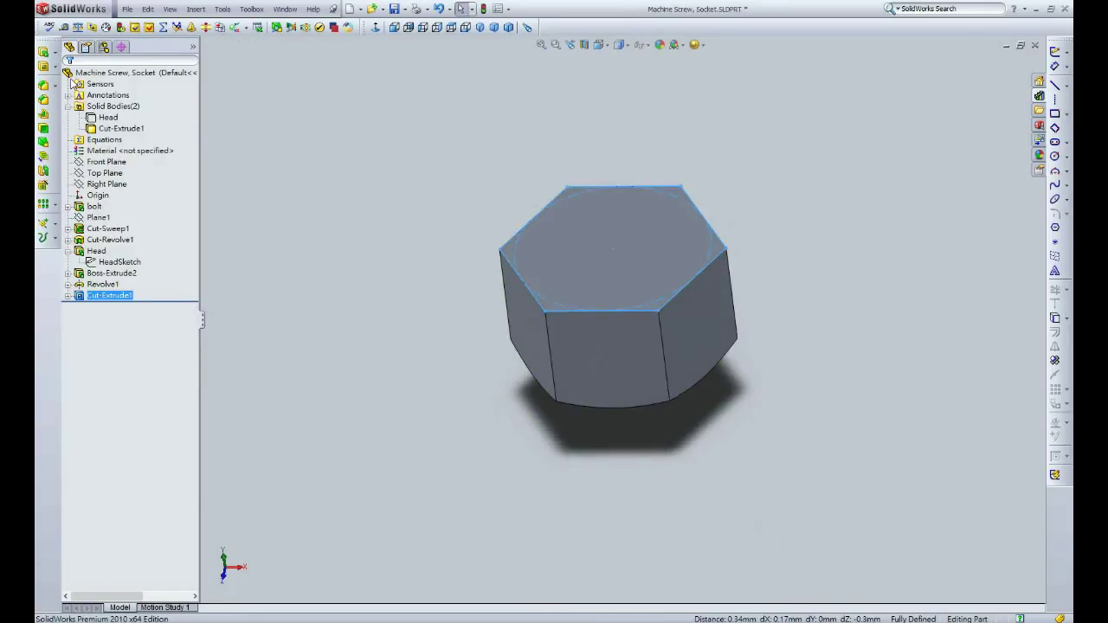
Show the Head body again and subtract the Cut-Extrude1 body from it using Combine
{"action": "right_click", "coordinate": [109, 125]}
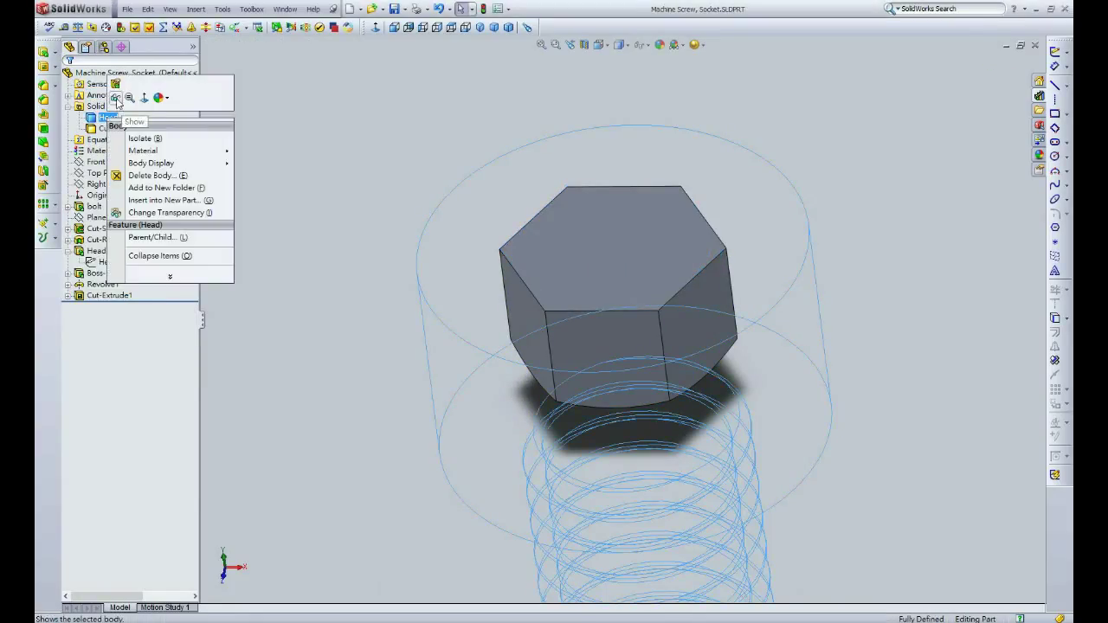
{"action": "left_click", "coordinate": [128, 107]}
{"action": "scroll", "coordinate": [594, 324], "scroll_direction": "up", "scroll_amount": 5}
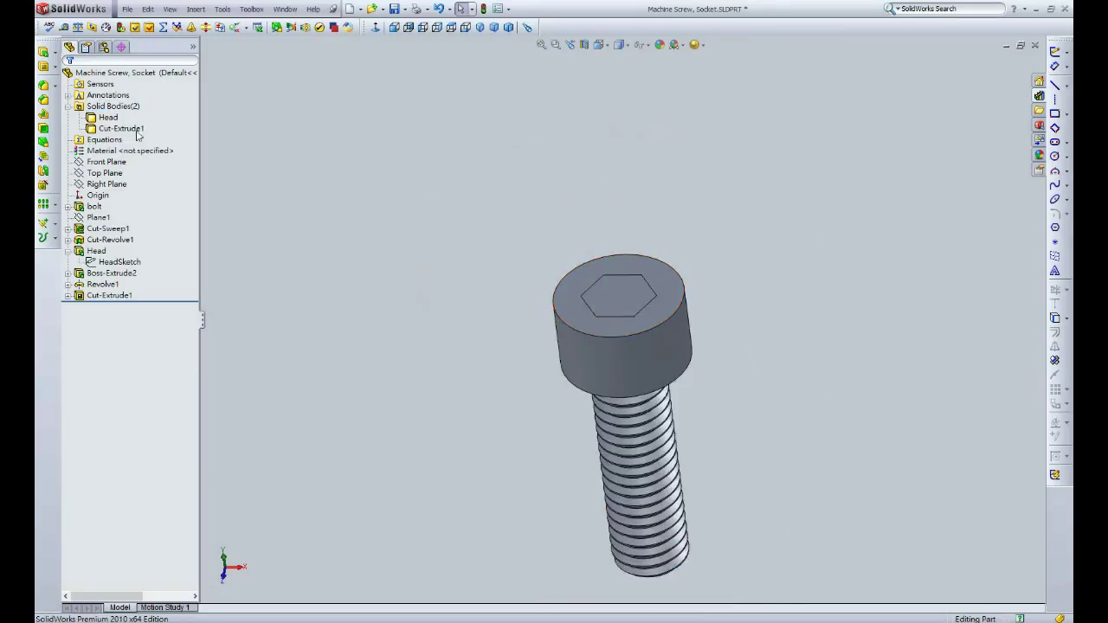
{"action": "left_click", "coordinate": [109, 117]}
{"action": "left_click", "coordinate": [115, 130], "text": "ctrl"}
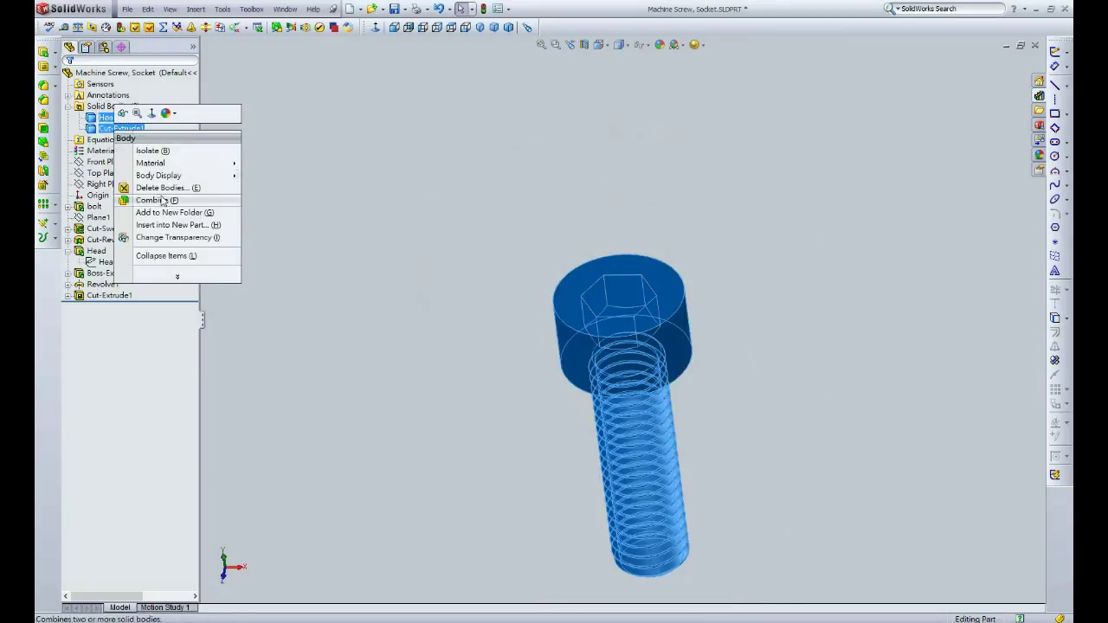
{"action": "left_click", "coordinate": [159, 200]}
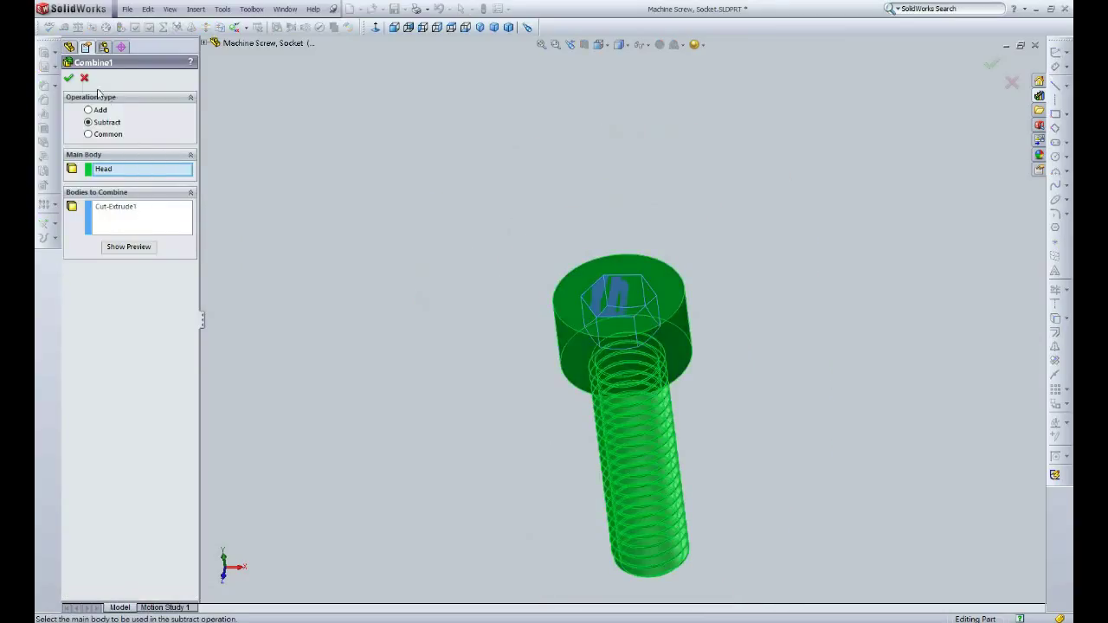
{"action": "left_click", "coordinate": [69, 78]}
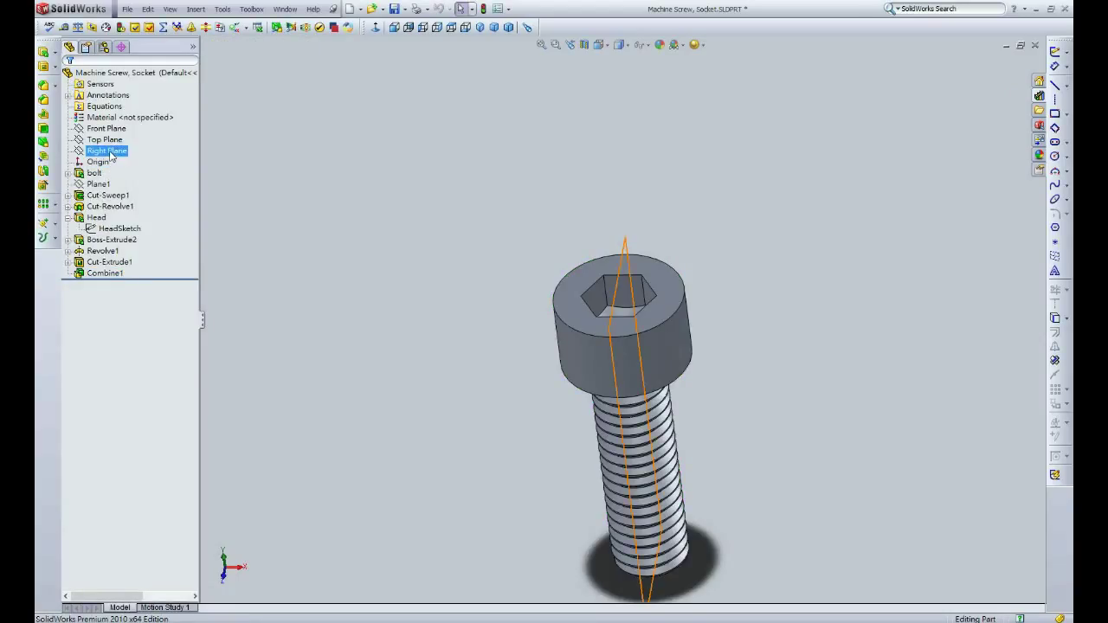
Sketch a small triangle with lines on the Front Plane at a hex socket corner
{"action": "left_click", "coordinate": [106, 128]}
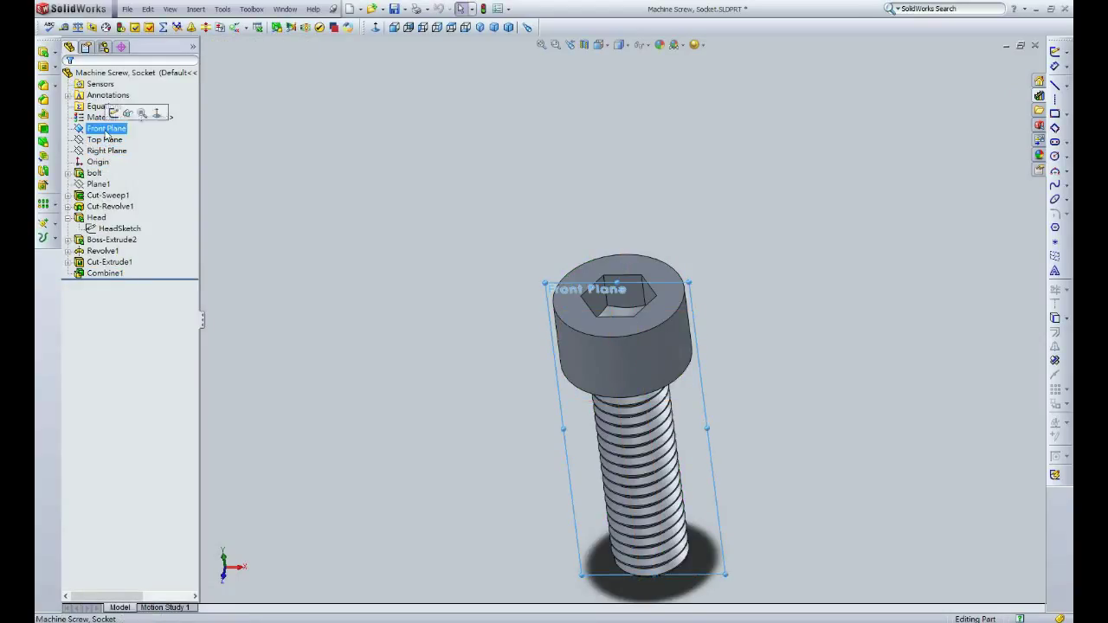
{"action": "left_click", "coordinate": [1056, 53]}
{"action": "left_click", "coordinate": [1055, 84]}
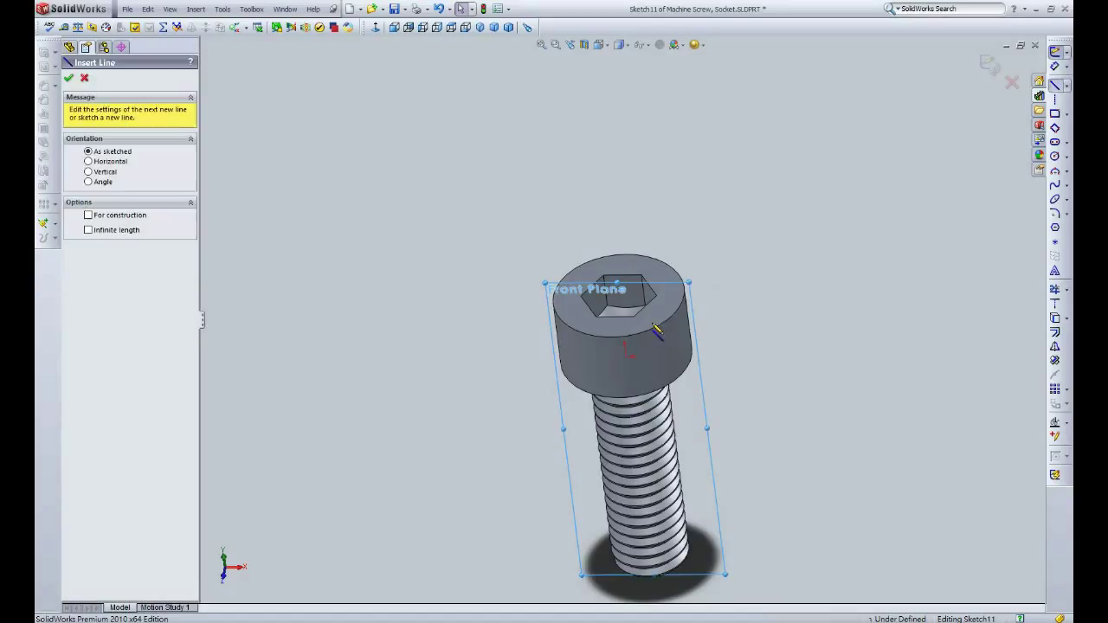
{"action": "scroll", "coordinate": [641, 299], "scroll_direction": "down", "scroll_amount": 3}
{"action": "scroll", "coordinate": [643, 302], "scroll_direction": "down", "scroll_amount": 3}
{"action": "left_click", "coordinate": [688, 290]}
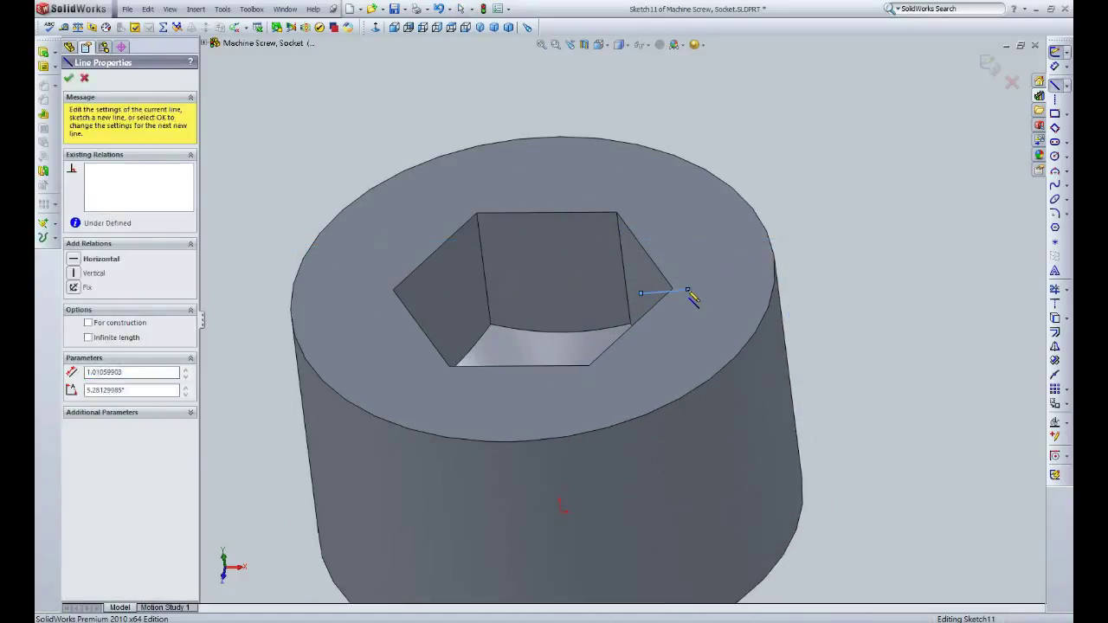
{"action": "left_click", "coordinate": [640, 294]}
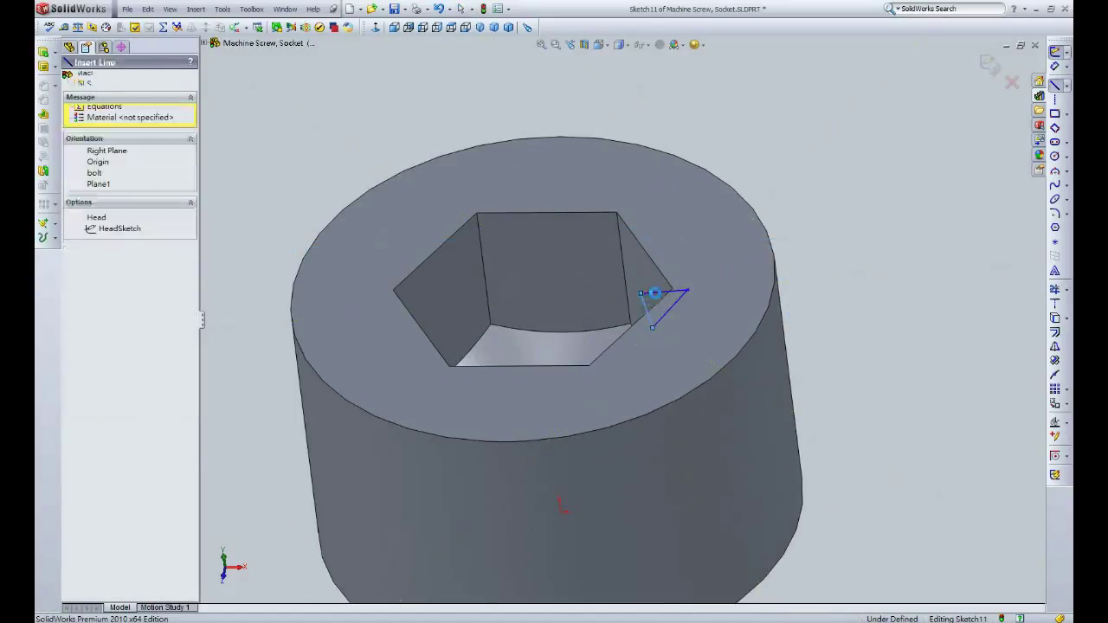
{"action": "key", "text": "Escape"}
Make the top edge horizontal and the left edge vertical, and pin the triangle corner to the hex corner
{"action": "left_click", "coordinate": [664, 292]}
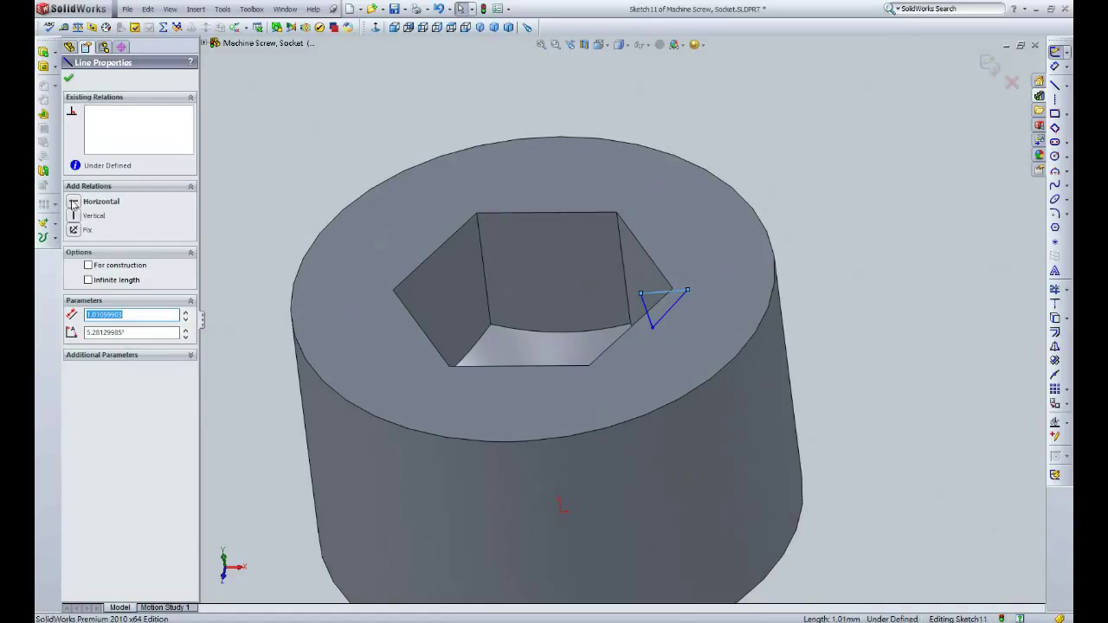
{"action": "left_click", "coordinate": [73, 204]}
{"action": "left_click", "coordinate": [644, 308]}
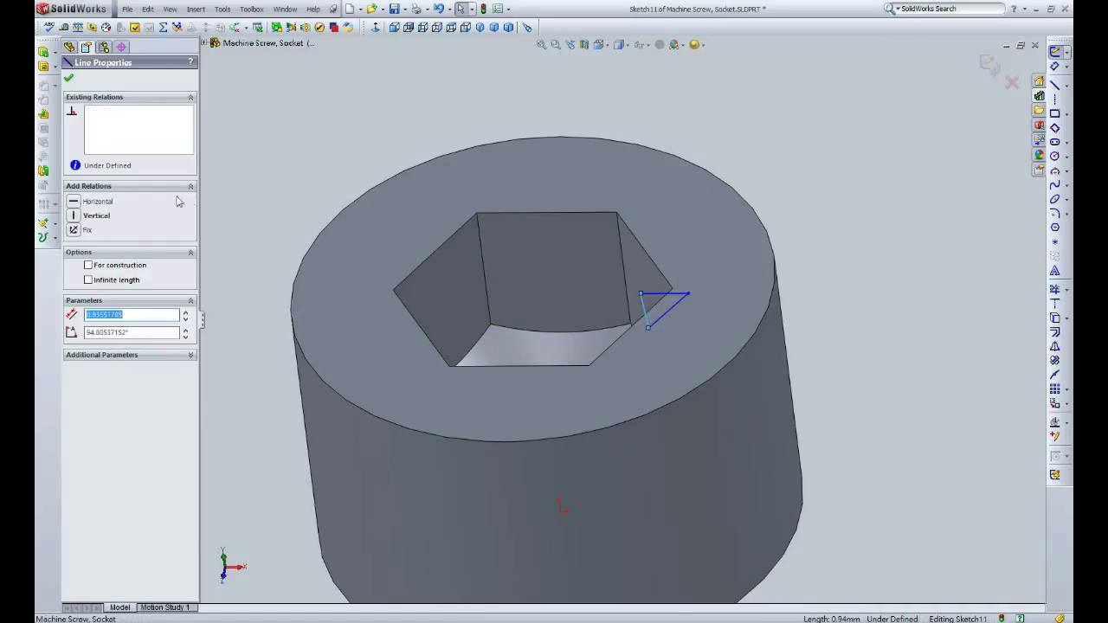
{"action": "left_click", "coordinate": [74, 215]}
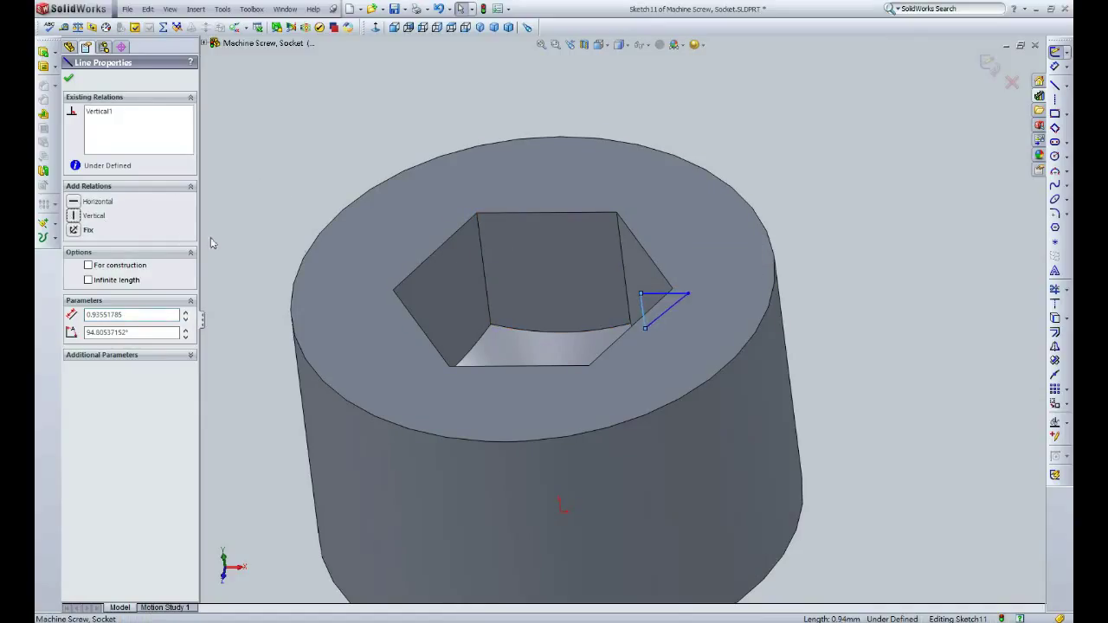
{"action": "left_click", "coordinate": [688, 294]}
{"action": "left_click", "coordinate": [672, 288], "text": "ctrl"}
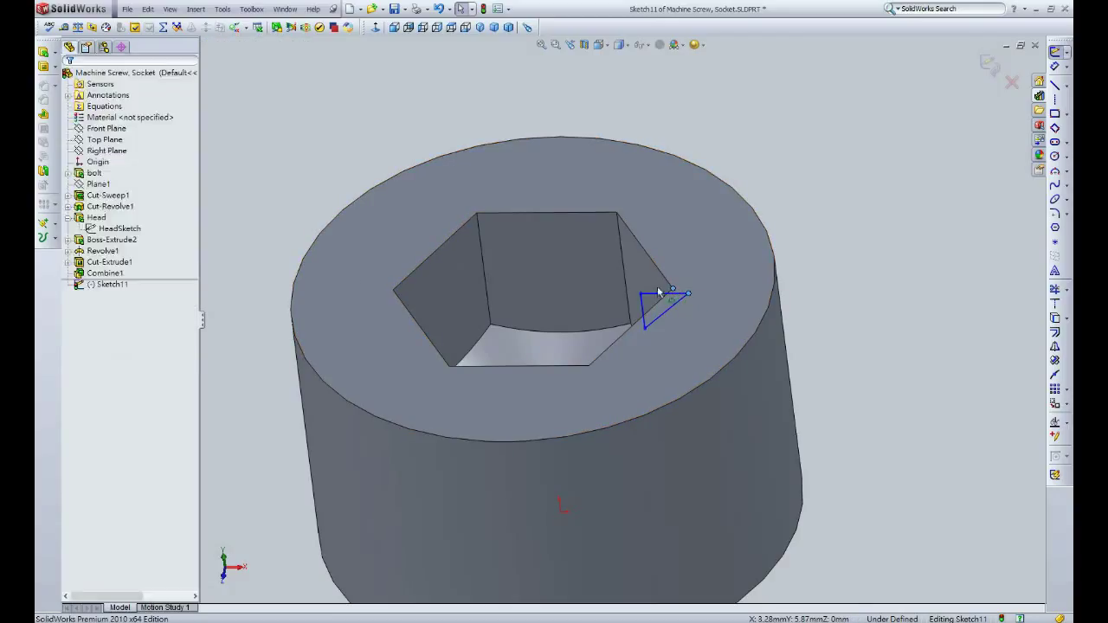
{"action": "left_click", "coordinate": [74, 301]}
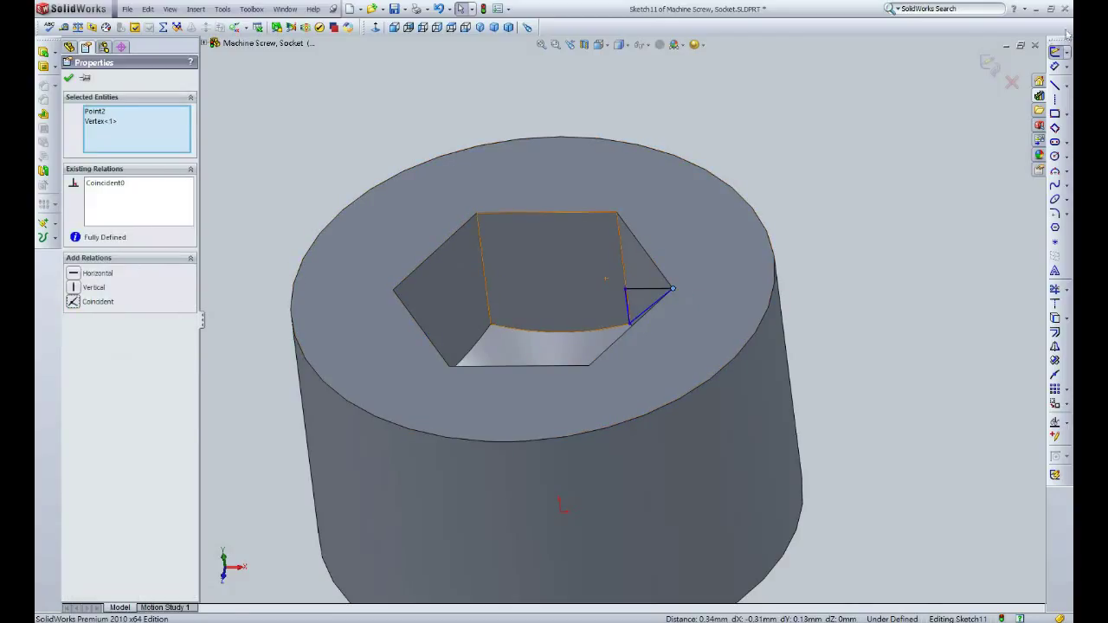
Dimension the triangle with a 45° angle and a 0.511 mm horizontal edge
{"action": "left_click", "coordinate": [1055, 67]}
{"action": "scroll", "coordinate": [512, 330], "scroll_direction": "down", "scroll_amount": 2}
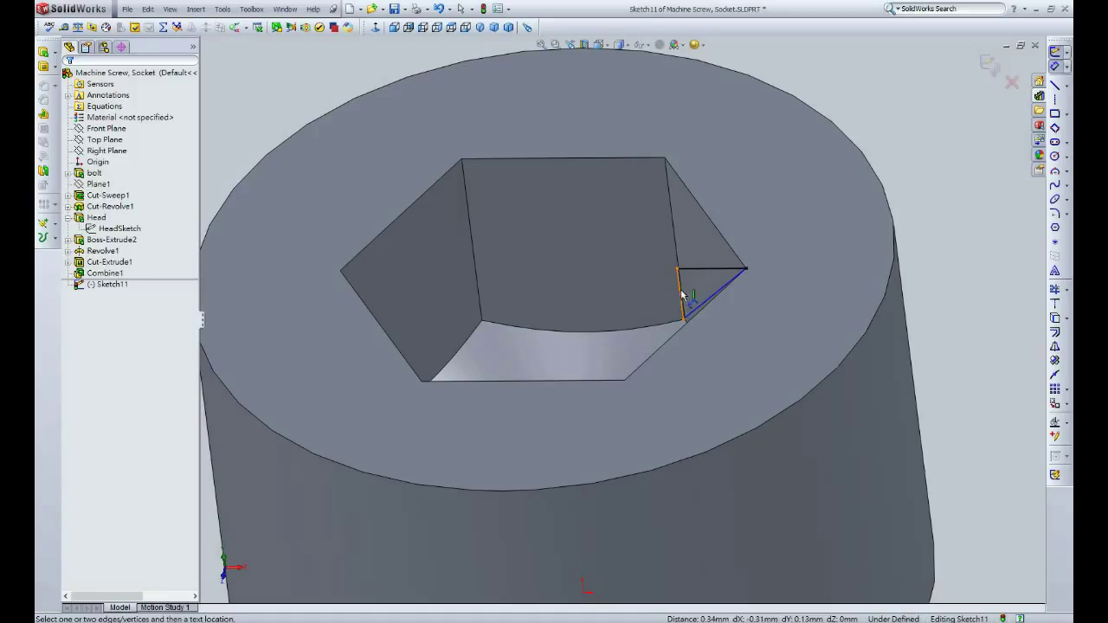
{"action": "left_click", "coordinate": [681, 295]}
{"action": "left_click", "coordinate": [714, 293]}
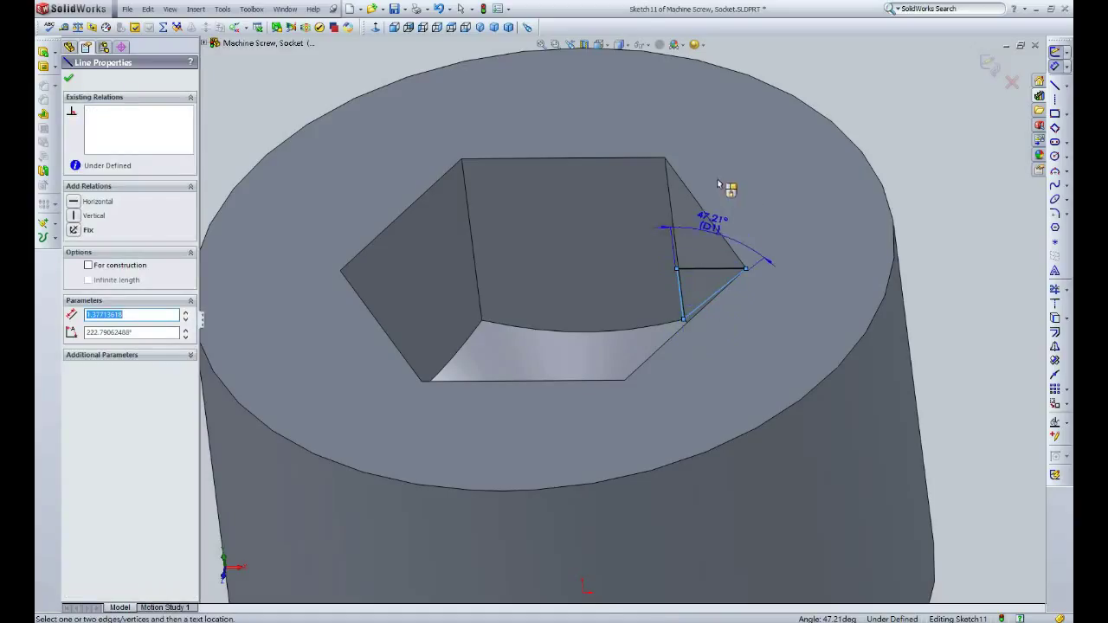
{"action": "left_click", "coordinate": [730, 173]}
{"action": "type", "text": "45"}
{"action": "key", "text": "Return"}
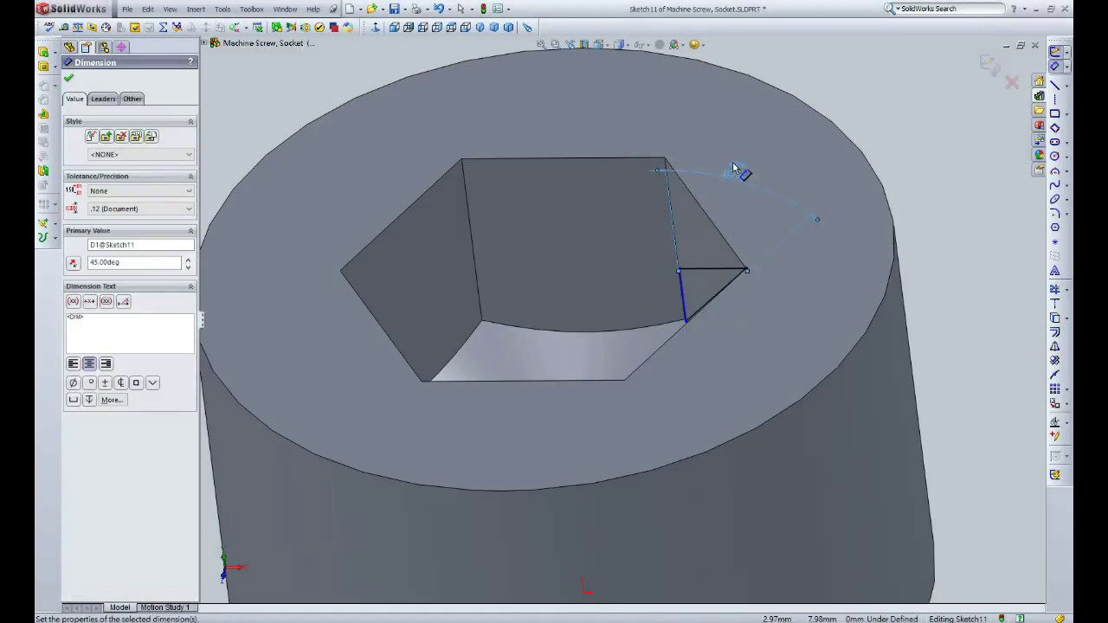
{"action": "left_click", "coordinate": [719, 270]}
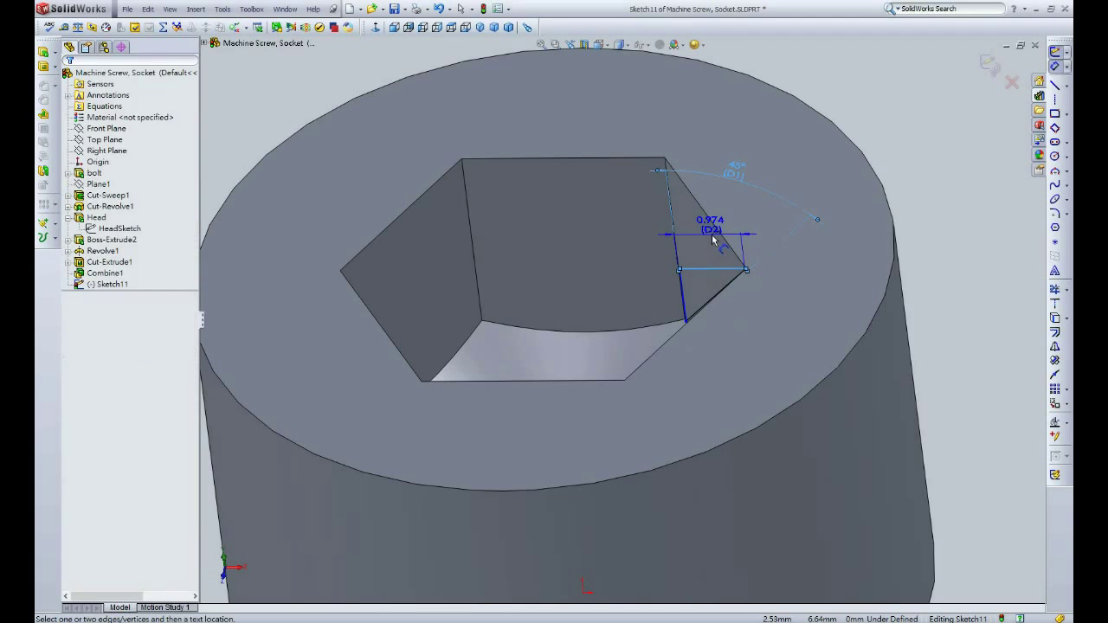
{"action": "left_click", "coordinate": [713, 241]}
{"action": "type", "text": ".511"}
{"action": "key", "text": "Return"}
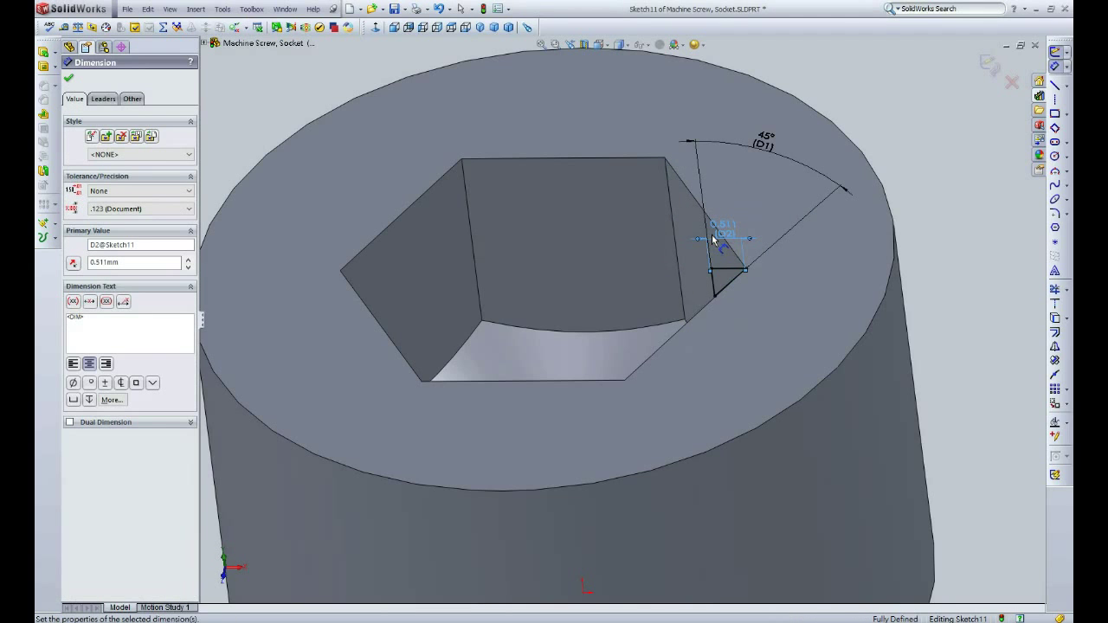
{"action": "left_click", "coordinate": [375, 27]}
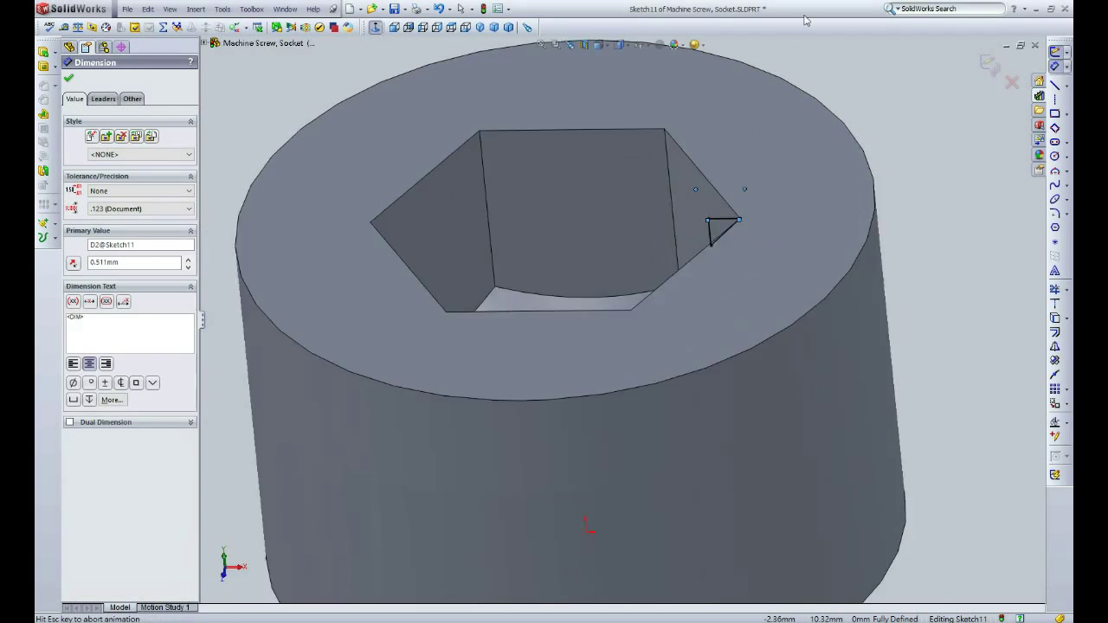
{"action": "left_click", "coordinate": [1054, 84]}
Add a vertical construction axis and revolve-cut the triangle to chamfer the hex socket mouth
{"action": "left_click", "coordinate": [621, 219]}
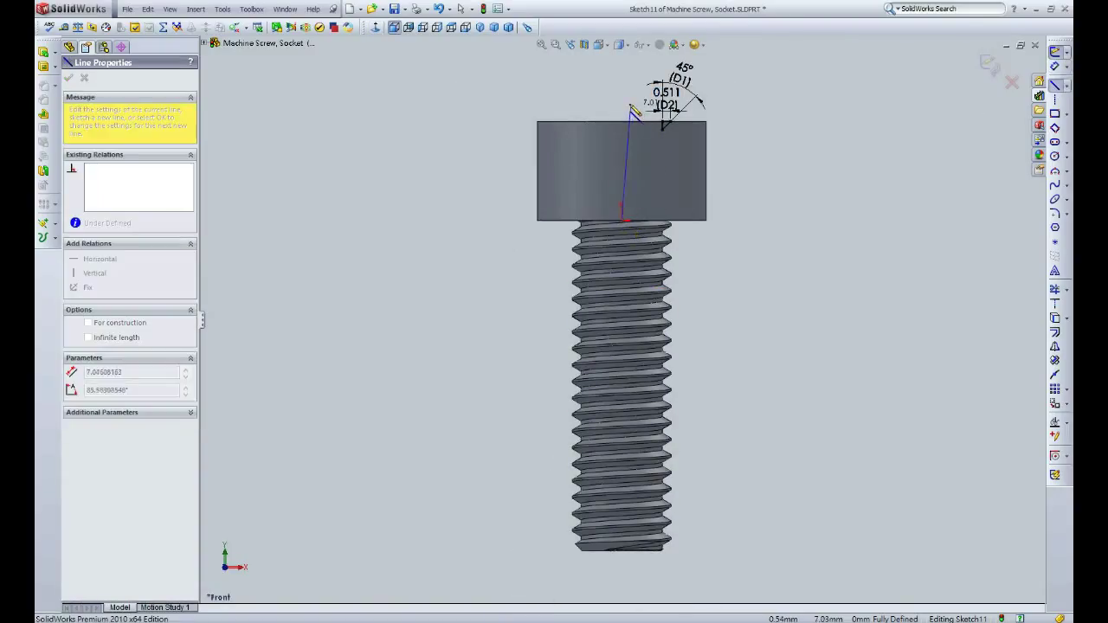
{"action": "left_click", "coordinate": [622, 100]}
{"action": "left_click", "coordinate": [100, 323]}
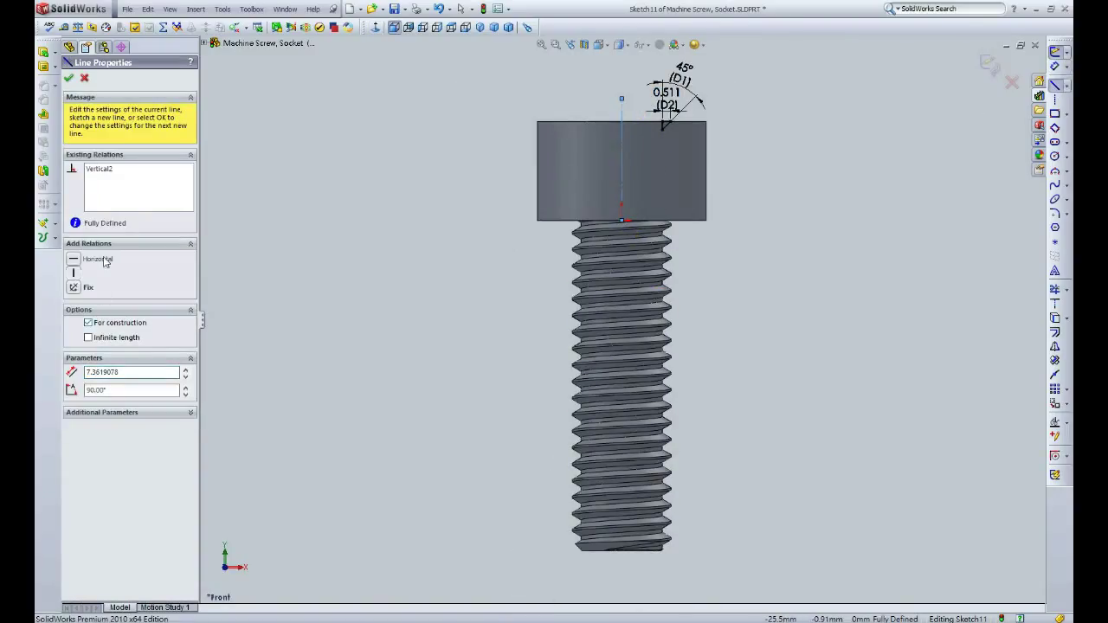
{"action": "left_click", "coordinate": [71, 79]}
{"action": "left_click", "coordinate": [196, 10]}
{"action": "mouse_move", "coordinate": [212, 38]}
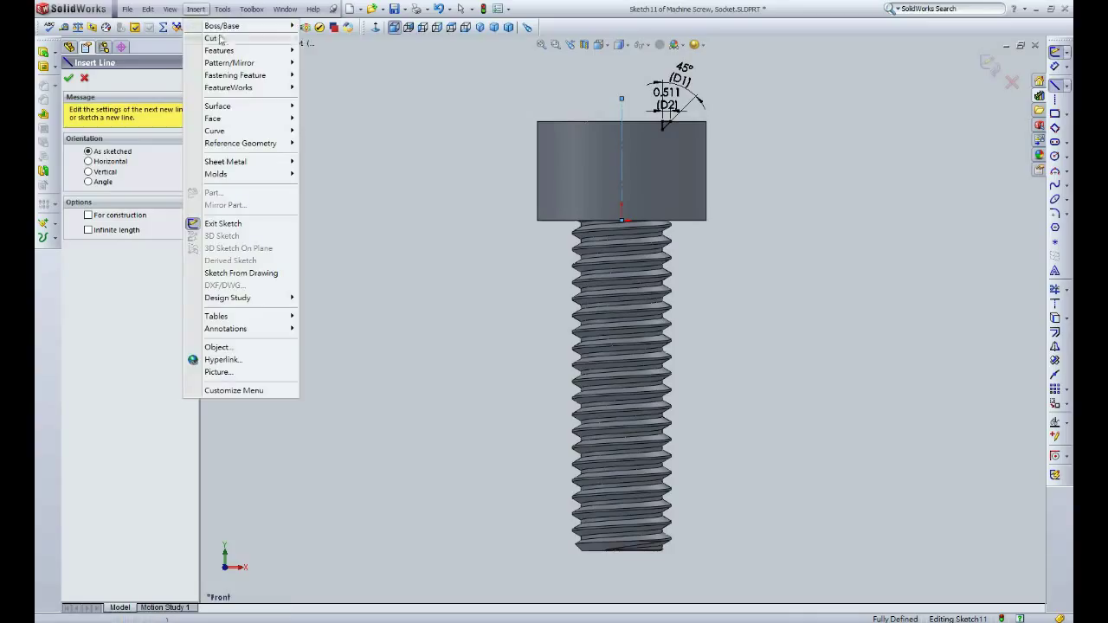
{"action": "left_click", "coordinate": [332, 50]}
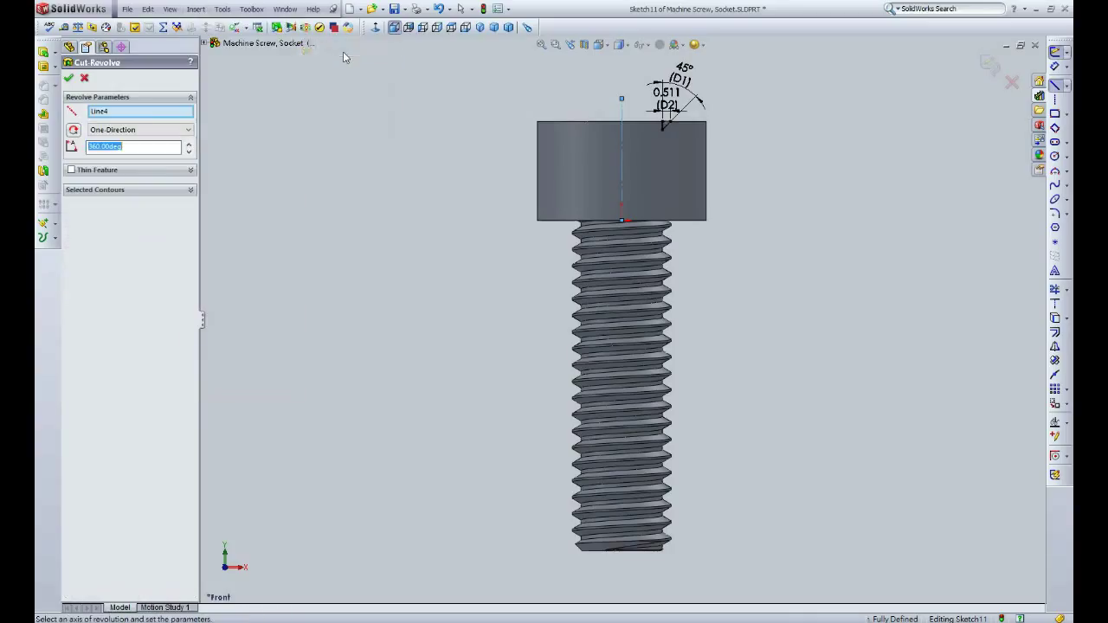
{"action": "scroll", "coordinate": [683, 169], "scroll_direction": "down", "scroll_amount": 4}
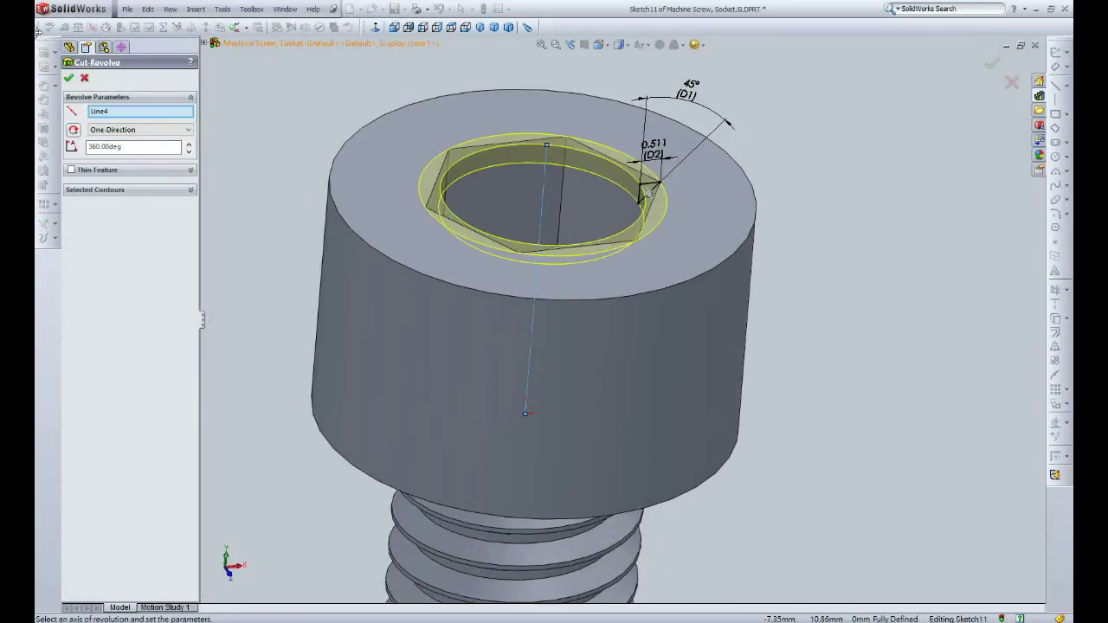
{"action": "left_click", "coordinate": [68, 79]}
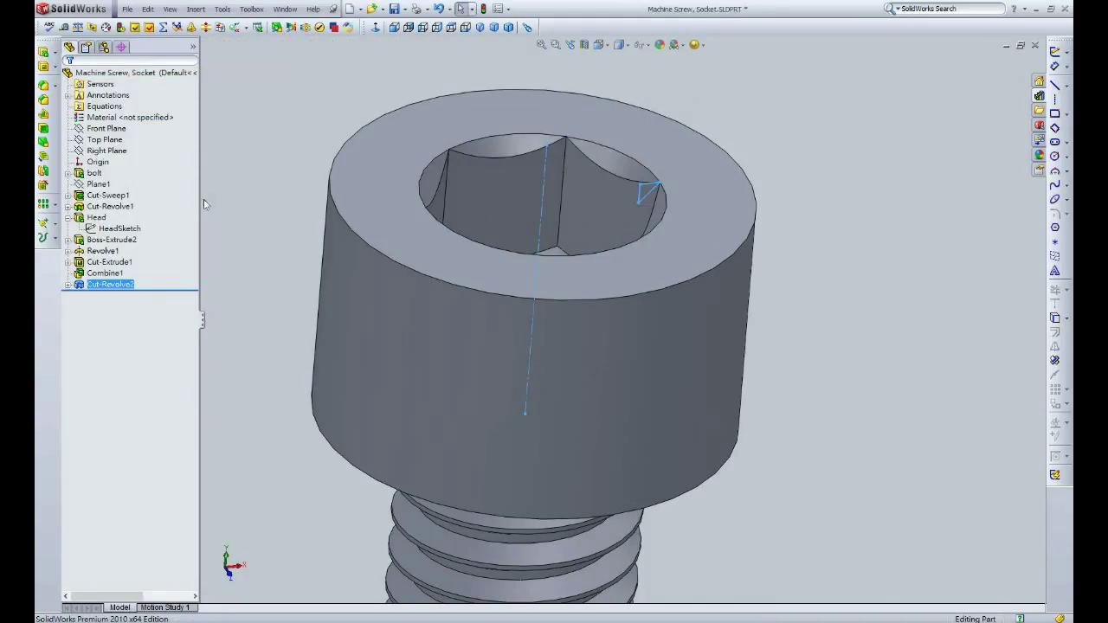
Round the head's top outer edge with a 0.30 mm fillet
{"action": "left_click", "coordinate": [48, 89]}
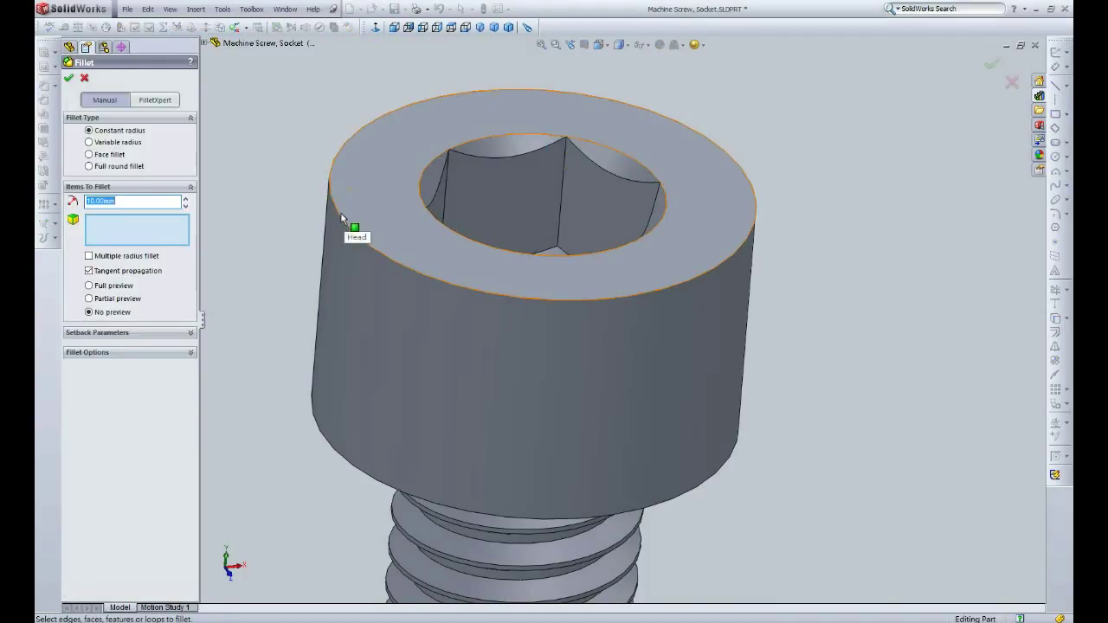
{"action": "left_click", "coordinate": [339, 212]}
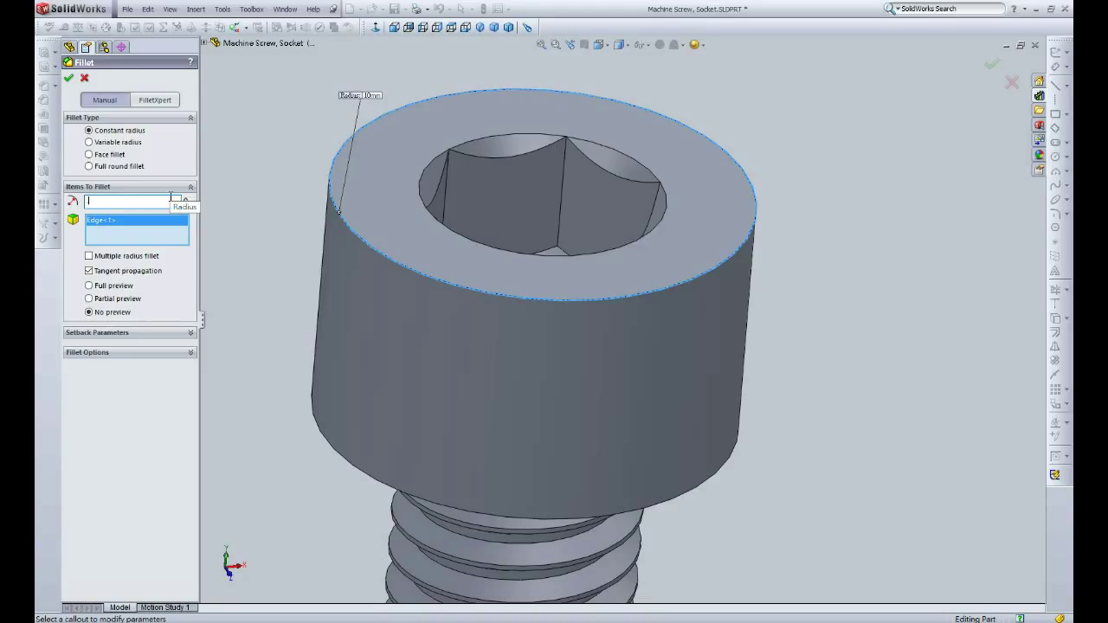
{"action": "left_click", "coordinate": [69, 80]}
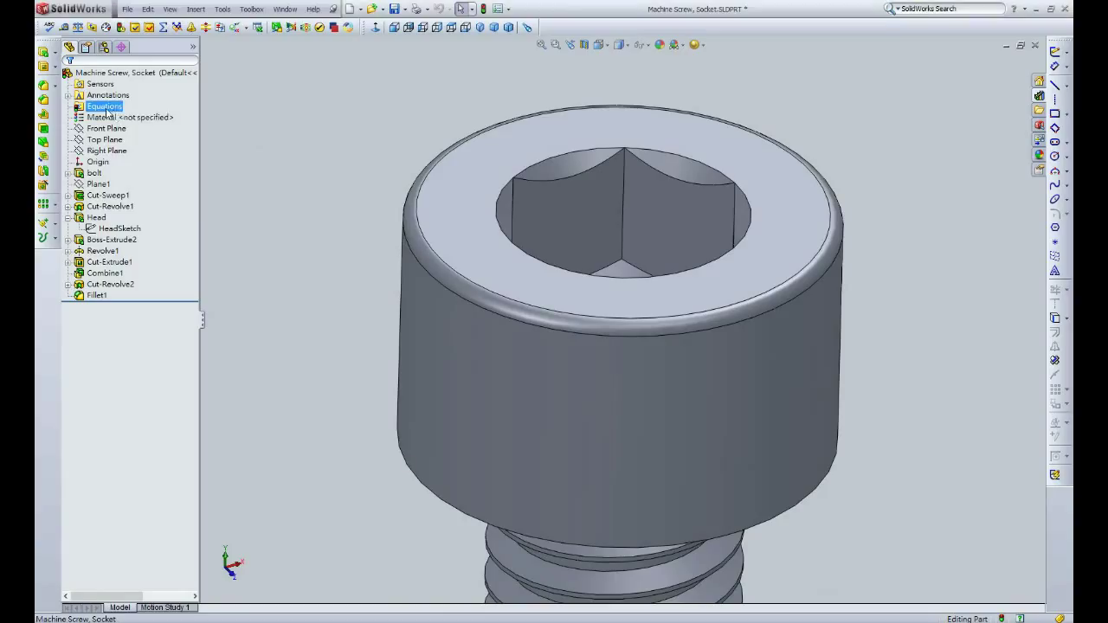
Add an equation driving the socket chamfer dimension D2@Sketch11
{"action": "right_click", "coordinate": [106, 113]}
{"action": "left_click", "coordinate": [139, 141]}
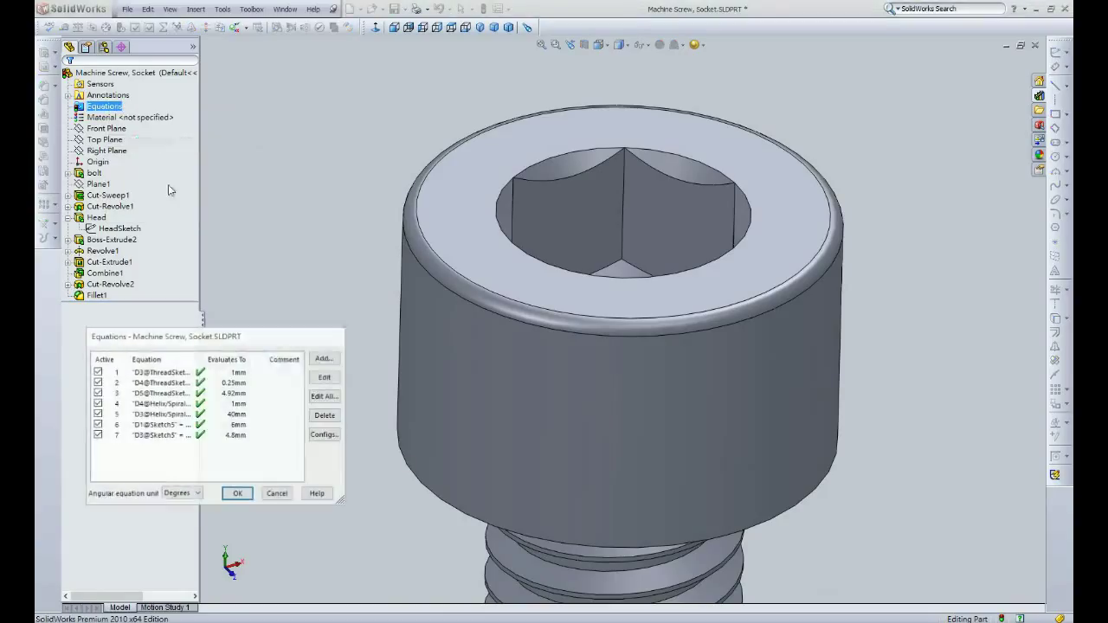
{"action": "left_click", "coordinate": [323, 358]}
{"action": "left_click", "coordinate": [120, 284]}
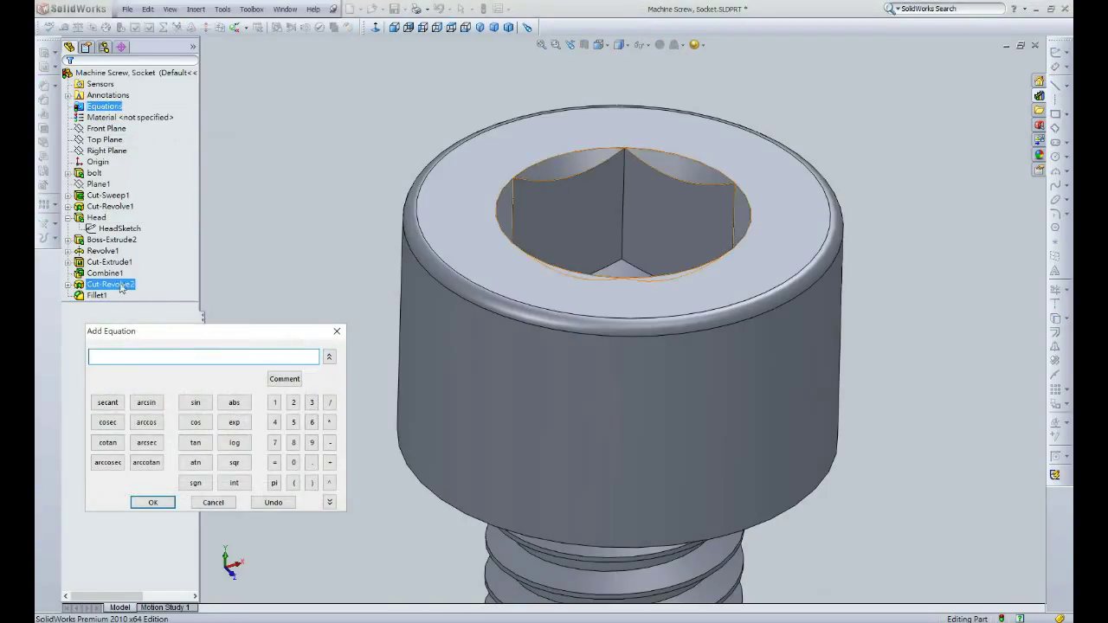
{"action": "double_click", "coordinate": [114, 286]}
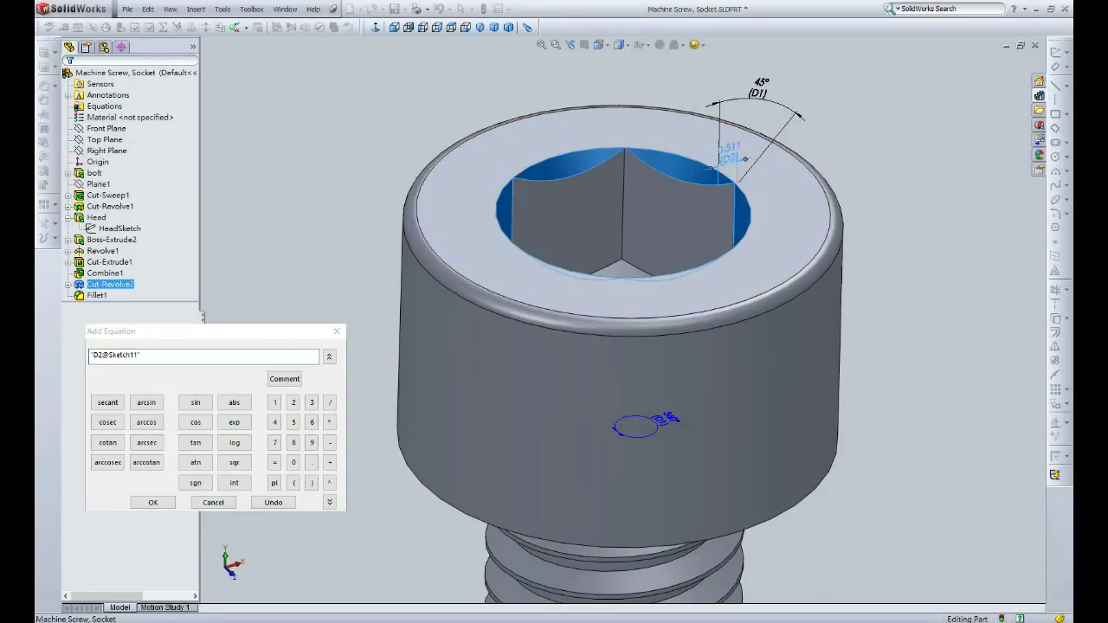
{"action": "left_click", "coordinate": [257, 353]}
{"action": "type", "text": "=\"HeadDia@HeadSketch\"*.05"}
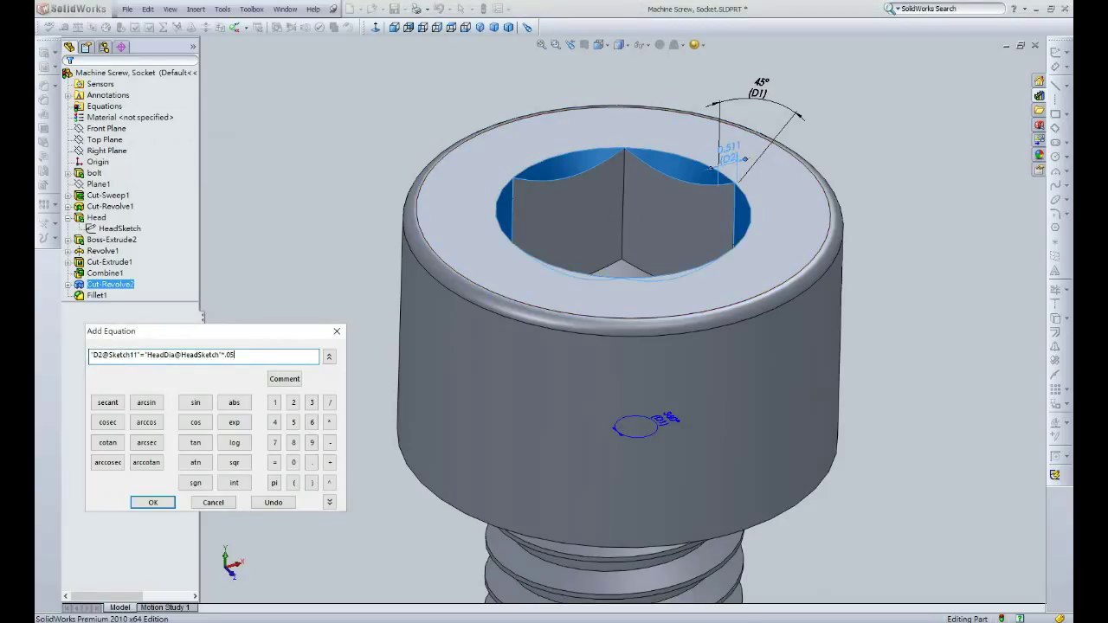
{"action": "left_click", "coordinate": [163, 507]}
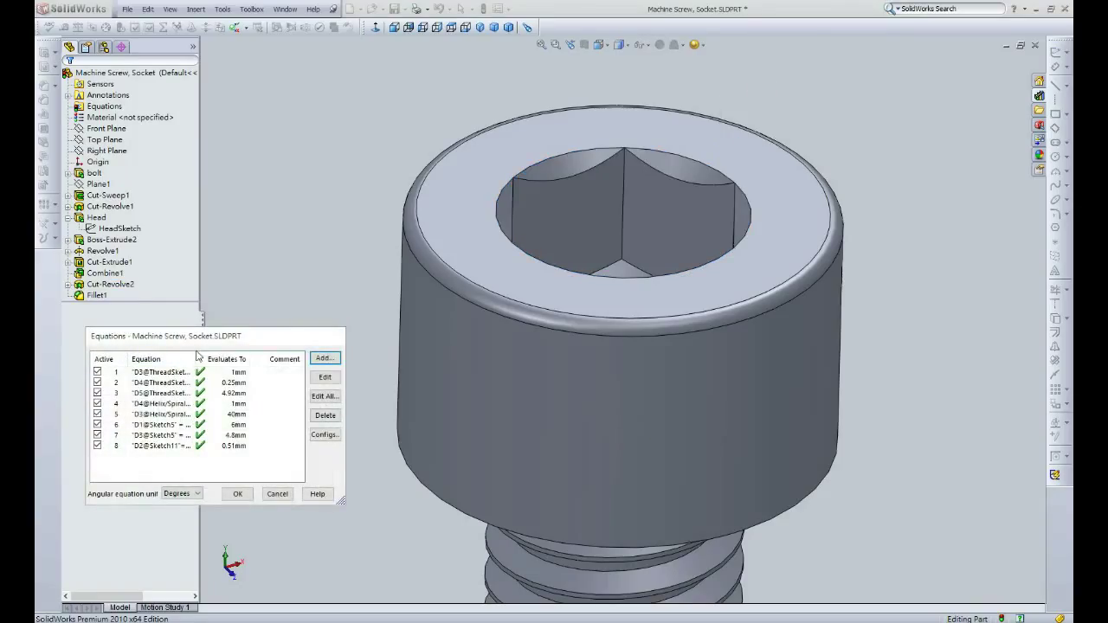
Add D1@Fillet1 = HeadDia@HeadSketch*factor and apply the equations to rebuild
{"action": "left_click", "coordinate": [332, 363]}
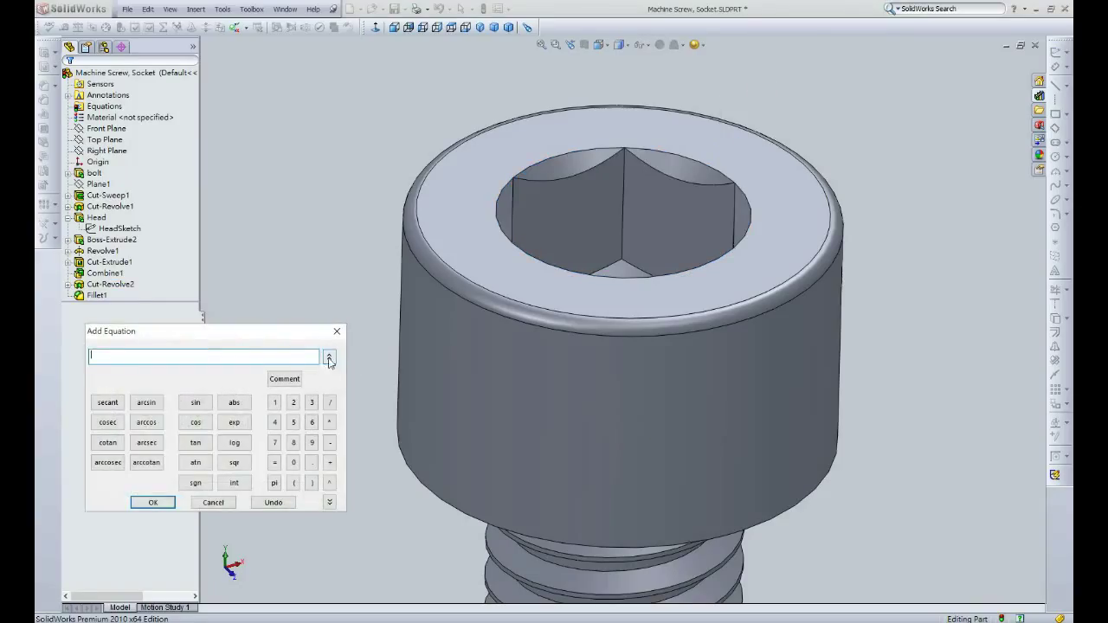
{"action": "left_click", "coordinate": [99, 296]}
{"action": "mouse_move", "coordinate": [730, 321]}
{"action": "middle_mouse_down"}
{"action": "mouse_move", "coordinate": [777, 283]}
{"action": "mouse_move", "coordinate": [740, 328]}
{"action": "middle_mouse_up"}
{"action": "left_click", "coordinate": [715, 327]}
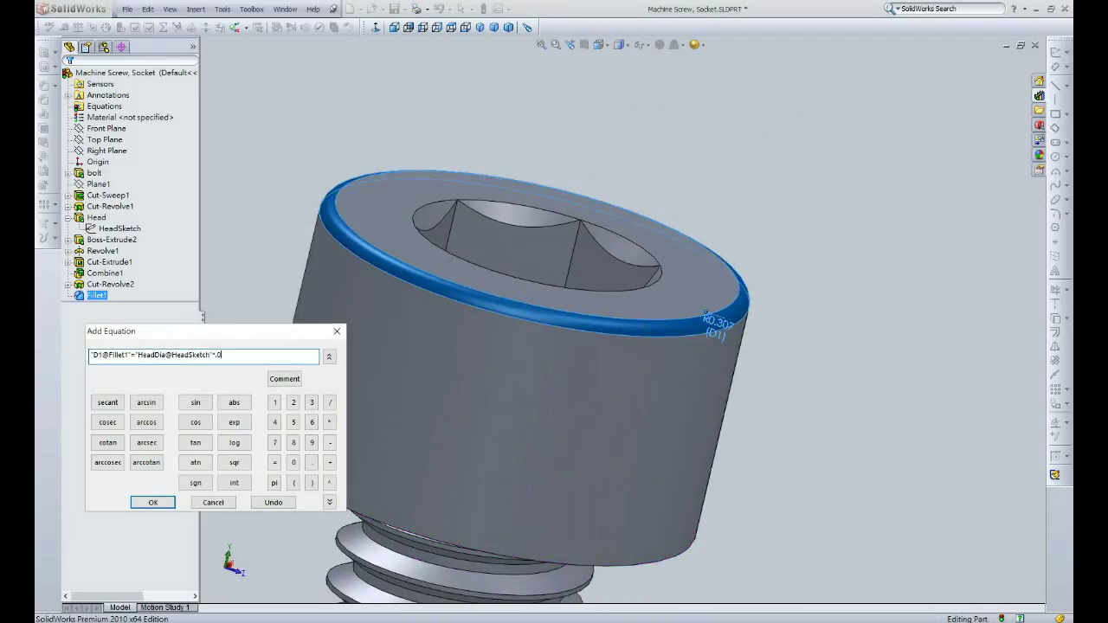
{"action": "left_click", "coordinate": [159, 503]}
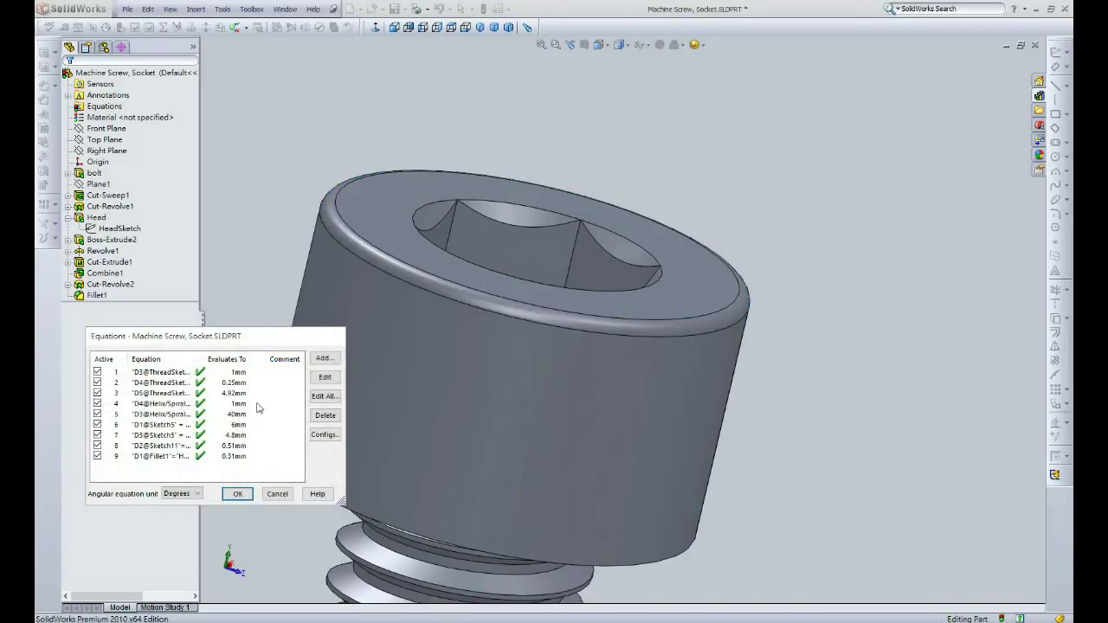
{"action": "left_click", "coordinate": [246, 494]}
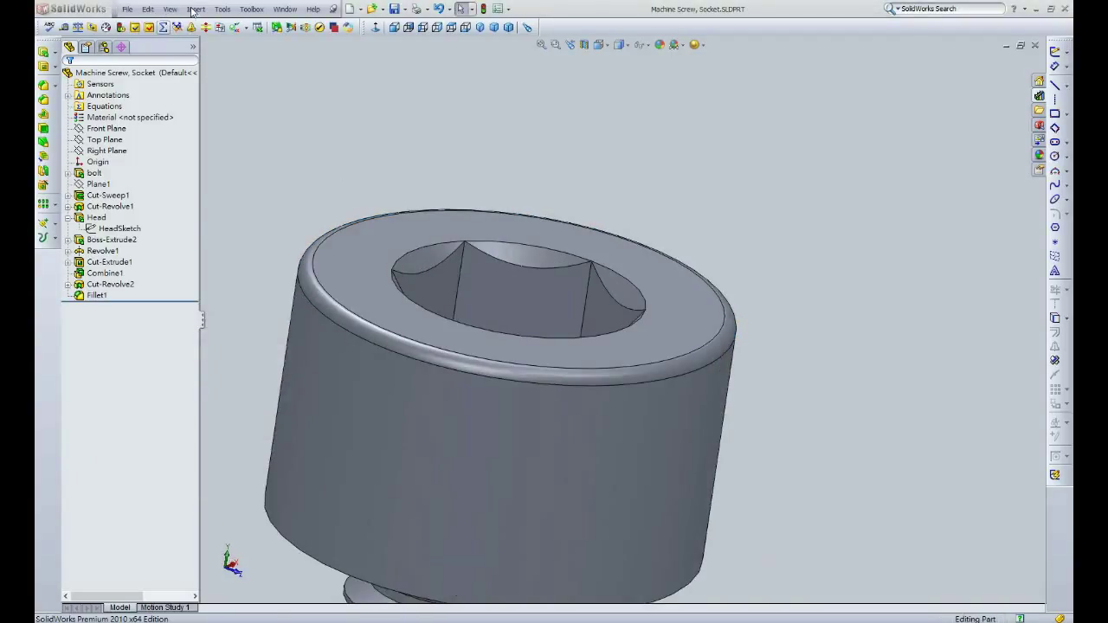
Auto-create a design table with dia, pitch, HeadDia, HeadThk, RecessWid and RecessDepth columns
{"action": "left_click", "coordinate": [194, 9]}
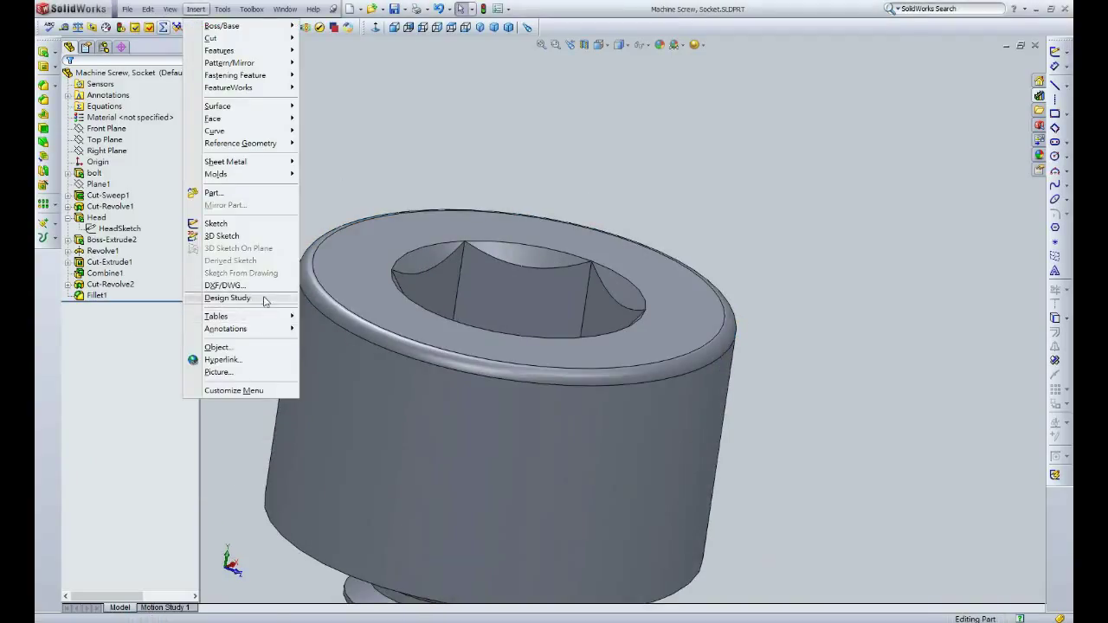
{"action": "mouse_move", "coordinate": [217, 316]}
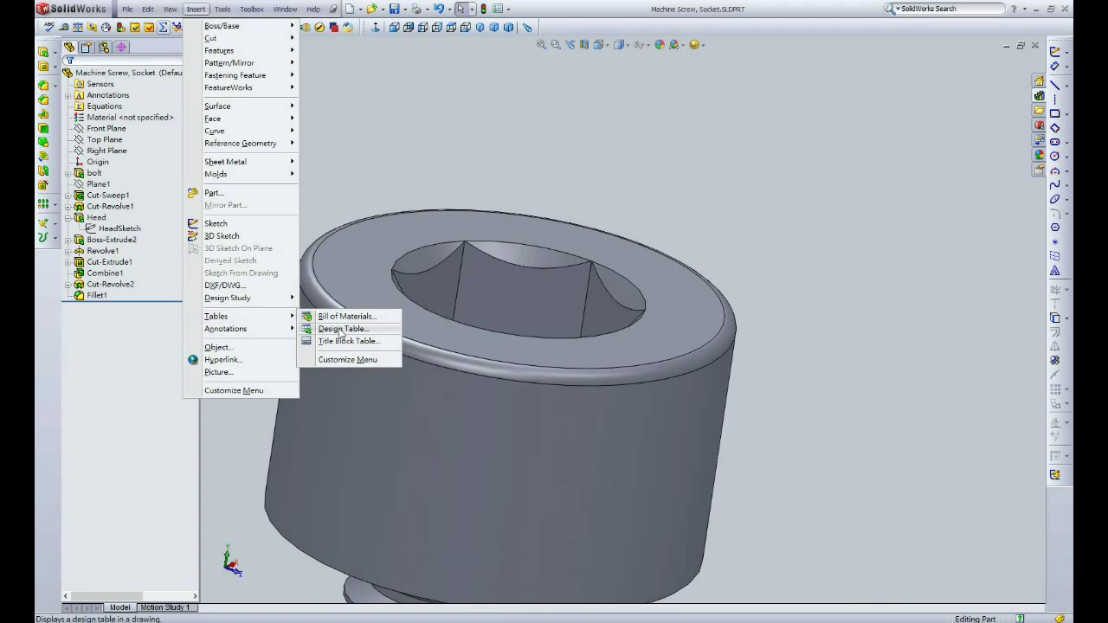
{"action": "left_click", "coordinate": [341, 330]}
{"action": "left_click", "coordinate": [68, 78]}
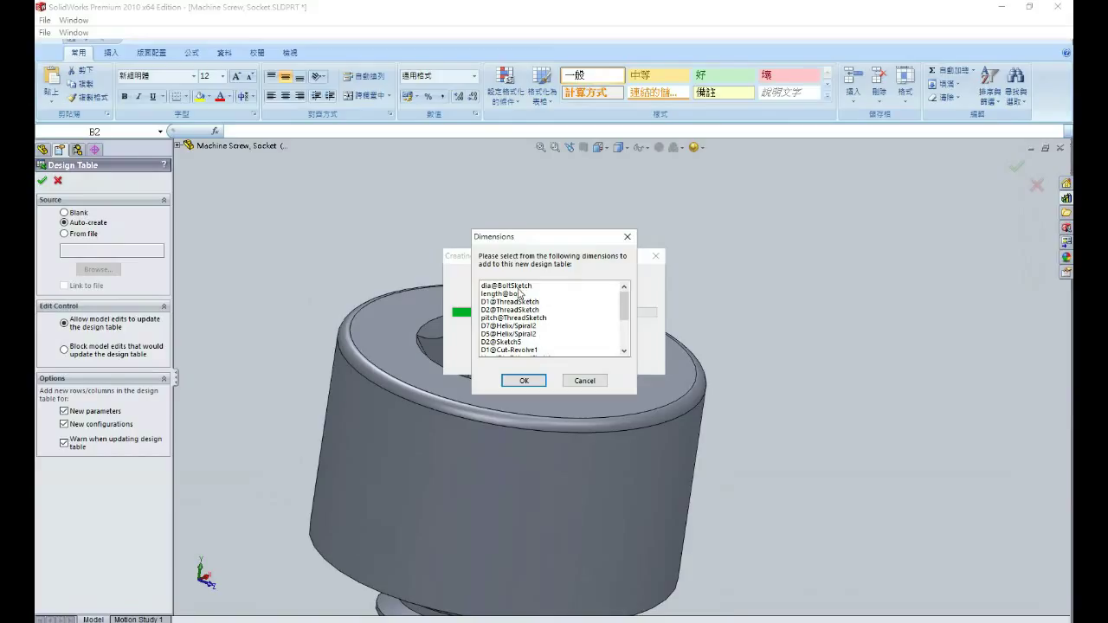
{"action": "left_click", "coordinate": [518, 287]}
{"action": "left_click", "coordinate": [503, 317], "text": "ctrl"}
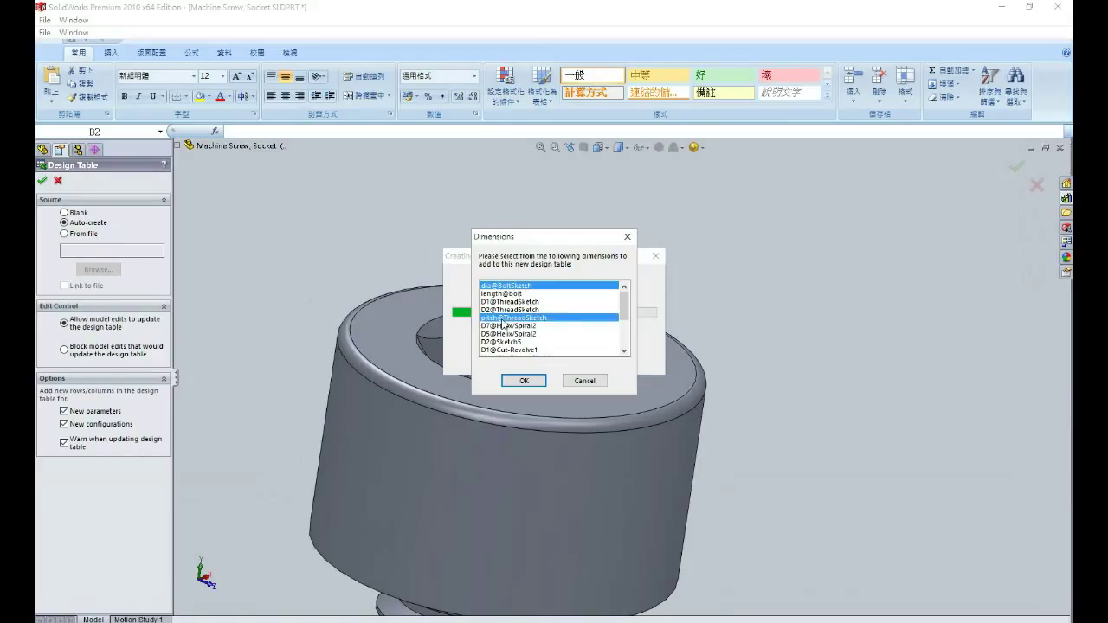
{"action": "left_click_drag", "start_coordinate": [622, 309], "coordinate": [623, 330]}
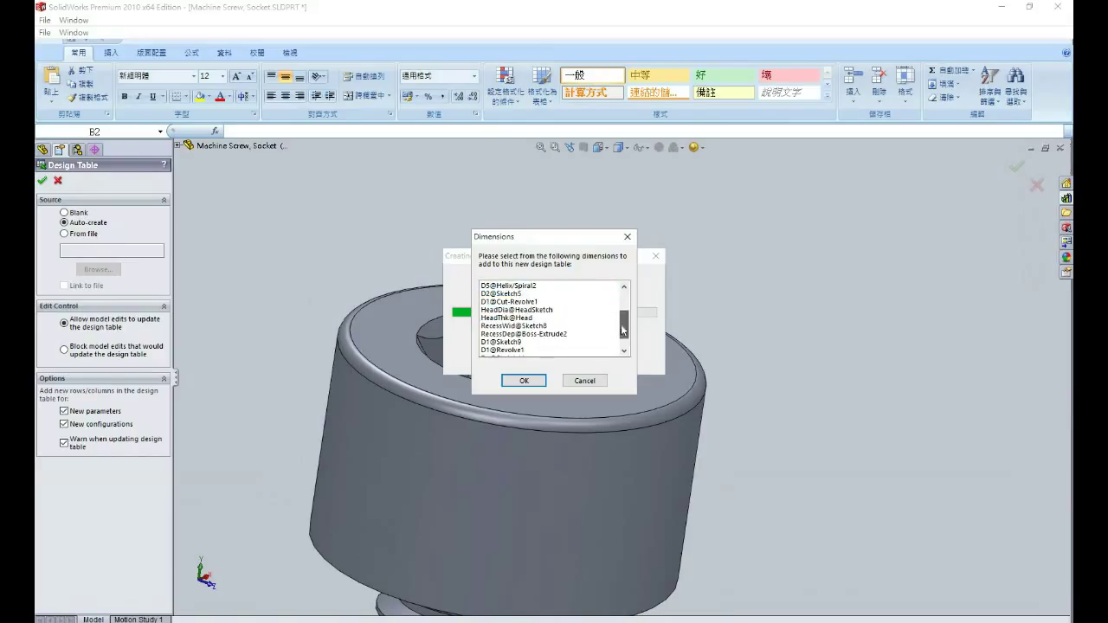
{"action": "left_click", "coordinate": [498, 310], "text": "ctrl"}
{"action": "left_click", "coordinate": [502, 318], "text": "ctrl"}
{"action": "left_click", "coordinate": [505, 325], "text": "ctrl"}
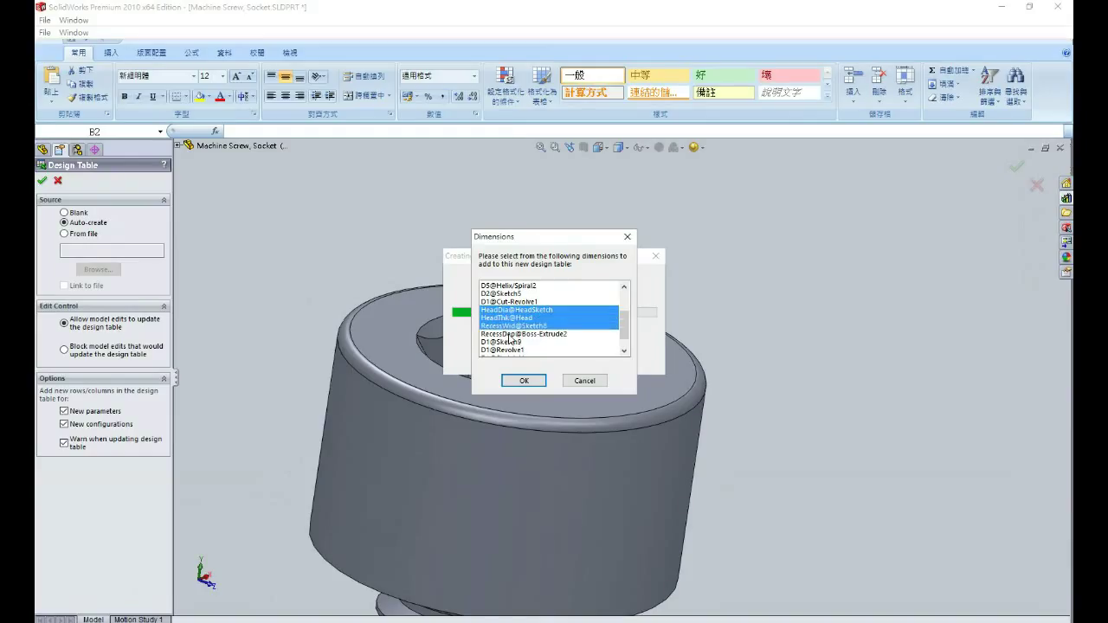
{"action": "left_click", "coordinate": [509, 334], "text": "ctrl"}
{"action": "left_click", "coordinate": [524, 380]}
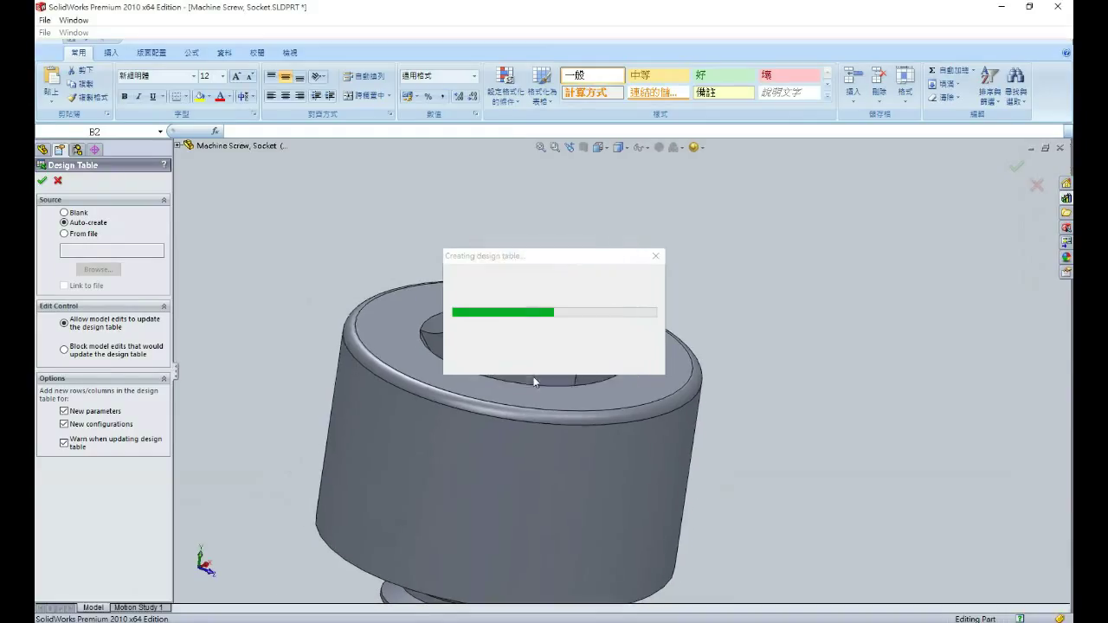
Copy the screw data rows B6:H30 from head data.xls
{"action": "left_click_drag", "start_coordinate": [373, 388], "coordinate": [600, 430]}
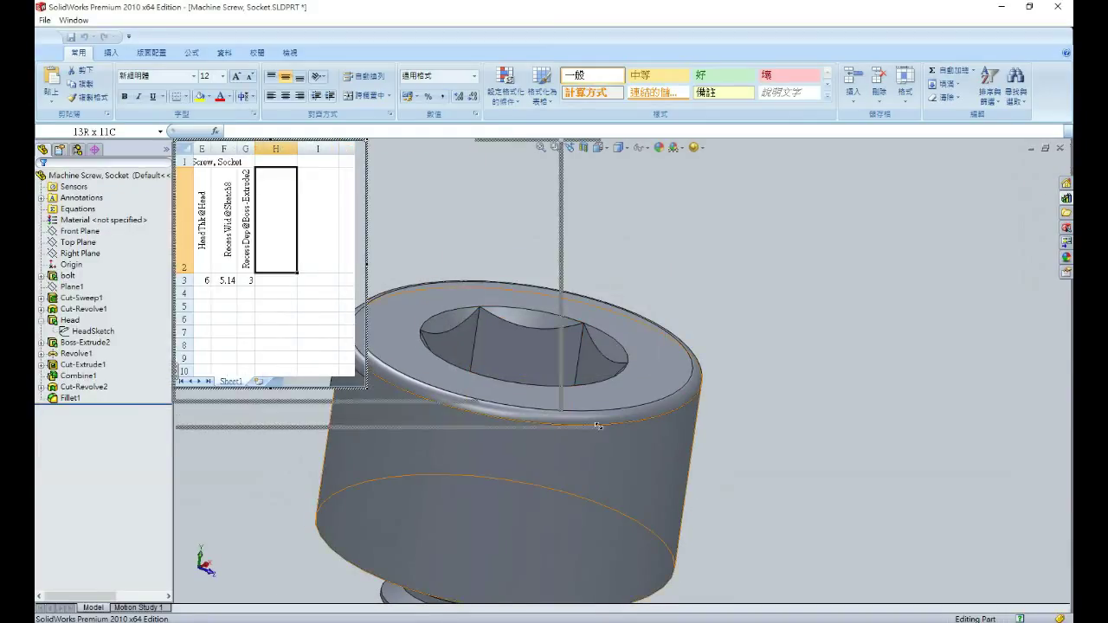
{"action": "left_click_drag", "start_coordinate": [479, 424], "coordinate": [450, 426]}
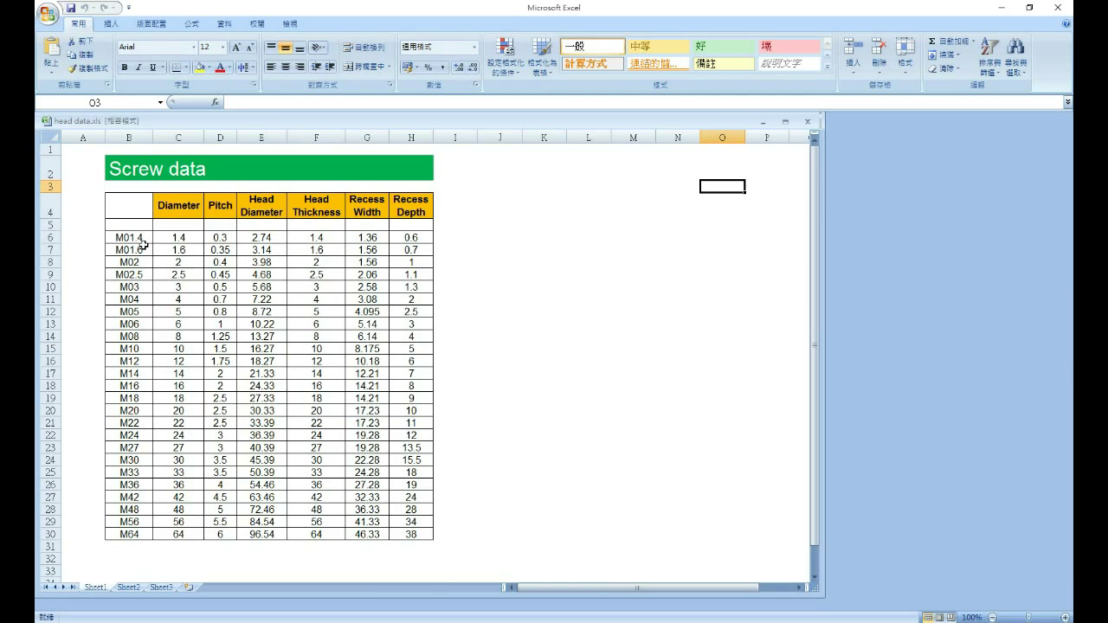
{"action": "left_click_drag", "start_coordinate": [143, 242], "coordinate": [409, 534]}
{"action": "key", "text": "ctrl+c"}
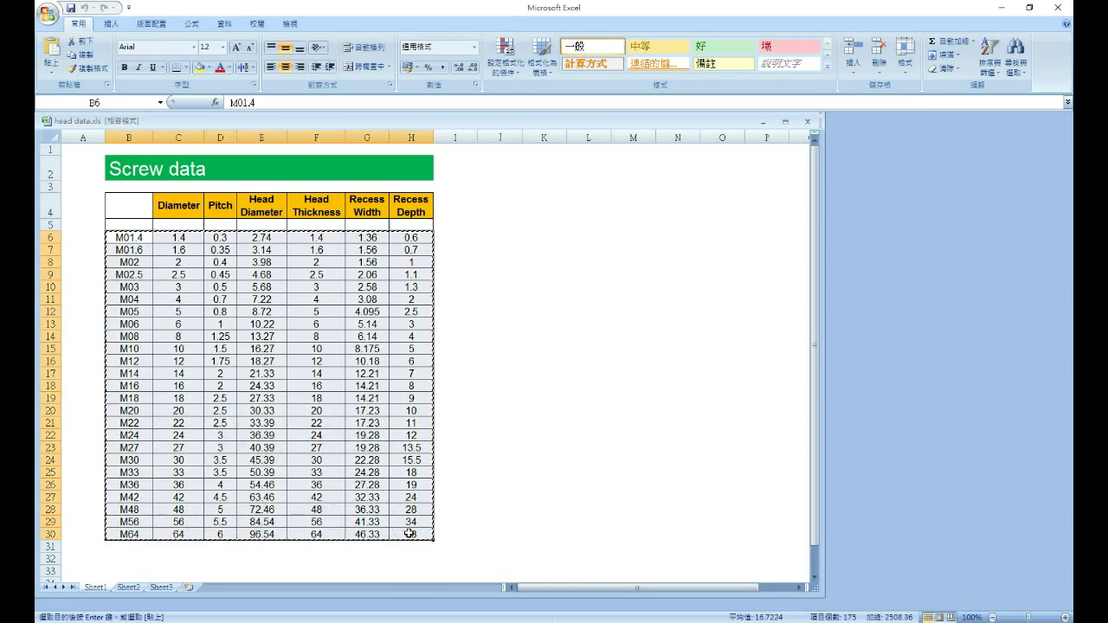
{"action": "key", "text": "alt+Tab"}
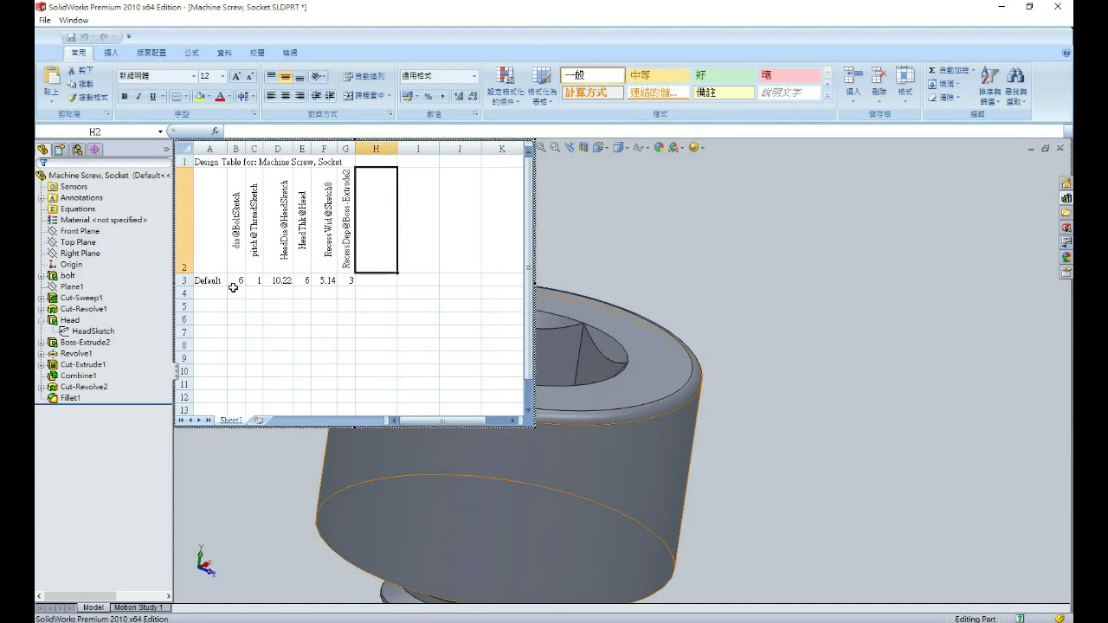
Paste the screw data at cell A4 to generate configurations M01.4 through M64
{"action": "left_click", "coordinate": [209, 290]}
{"action": "key", "text": "ctrl+v"}
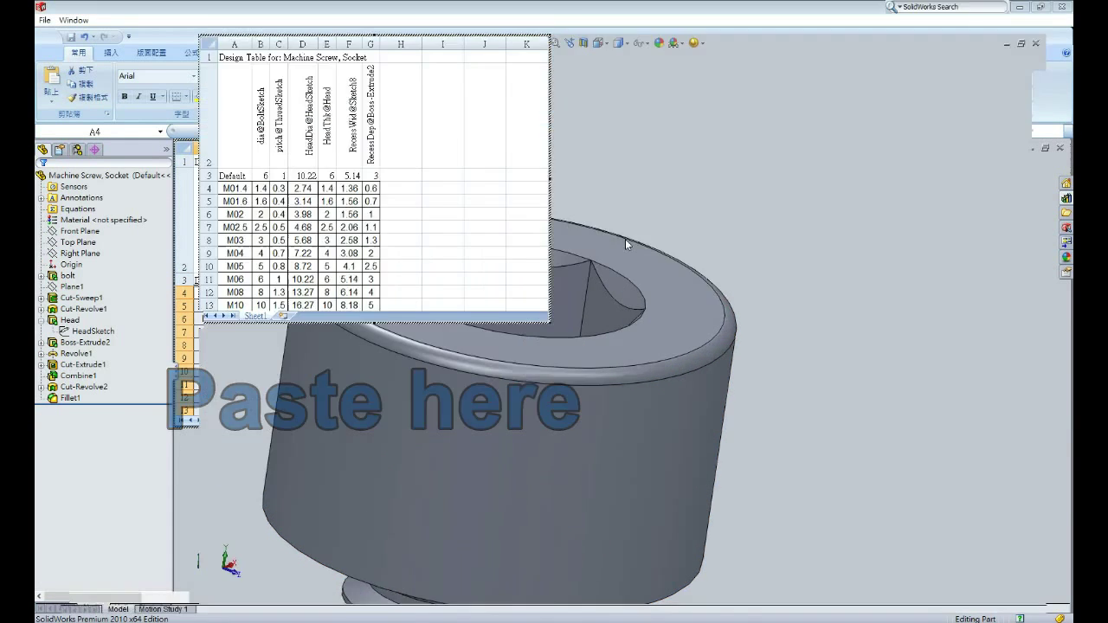
{"action": "left_click", "coordinate": [625, 239]}
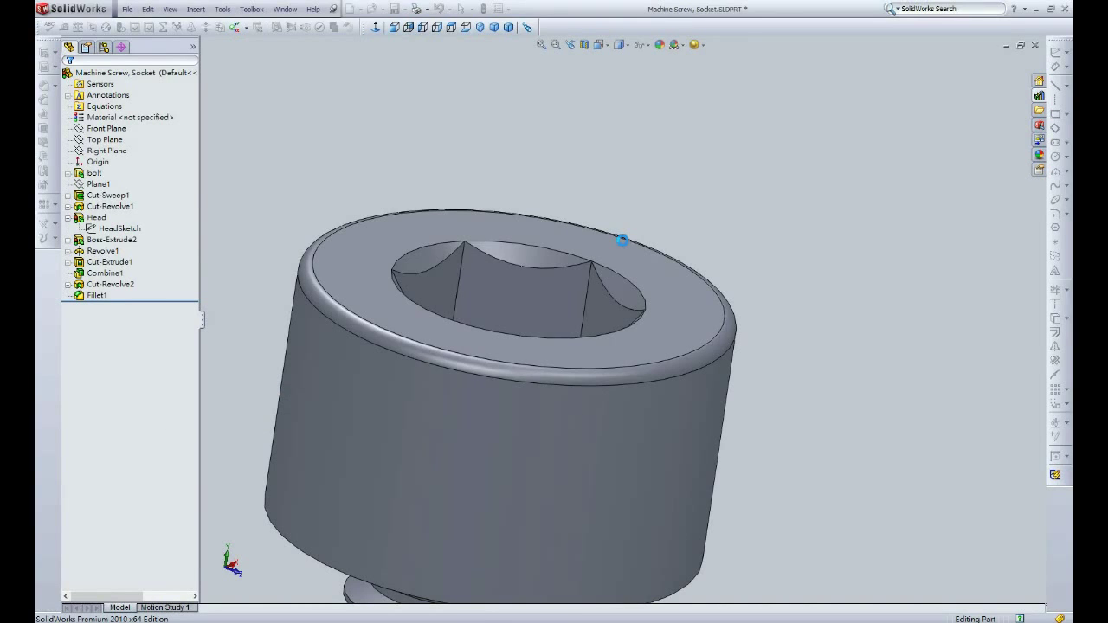
{"action": "left_click", "coordinate": [691, 442]}
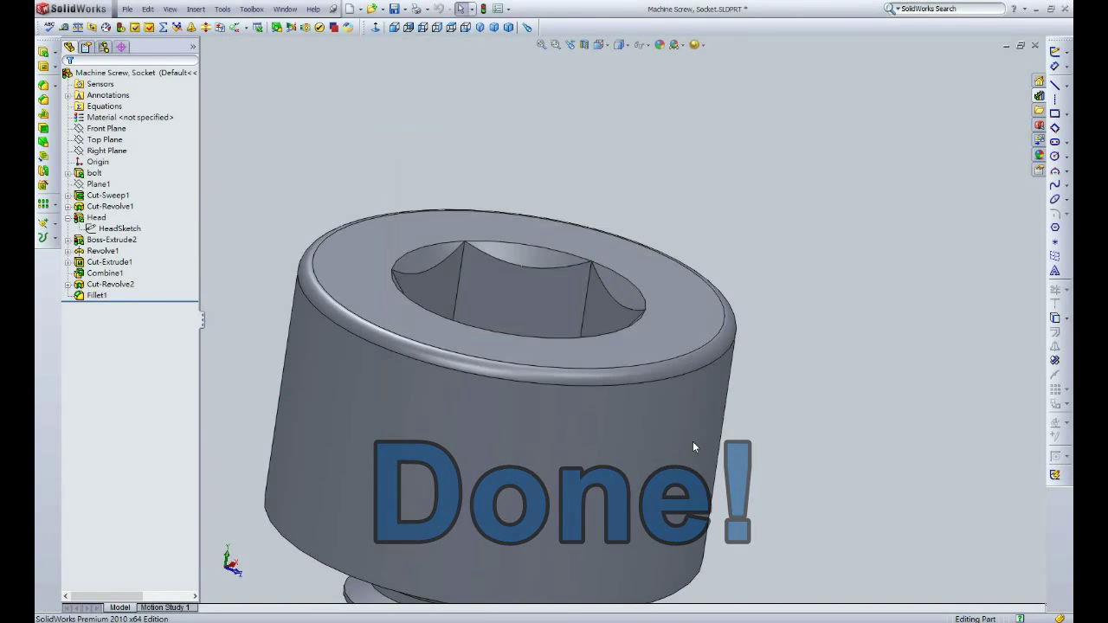
Make the M01.4 configuration the active one
{"action": "left_click", "coordinate": [103, 47]}
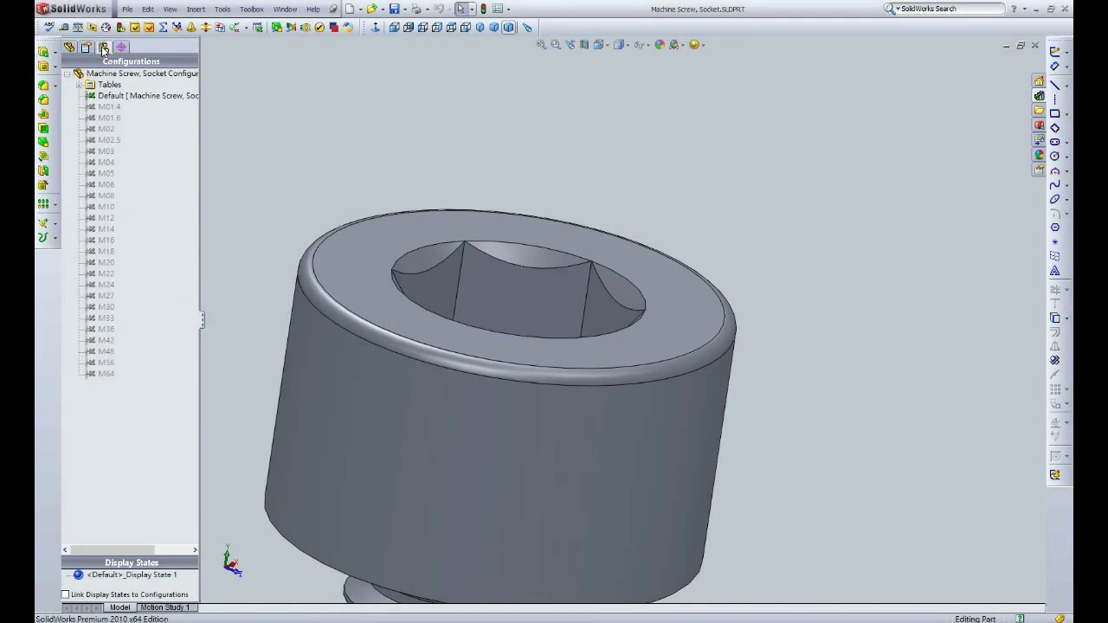
{"action": "left_click", "coordinate": [106, 106]}
{"action": "right_click", "coordinate": [112, 107]}
{"action": "left_click", "coordinate": [138, 114]}
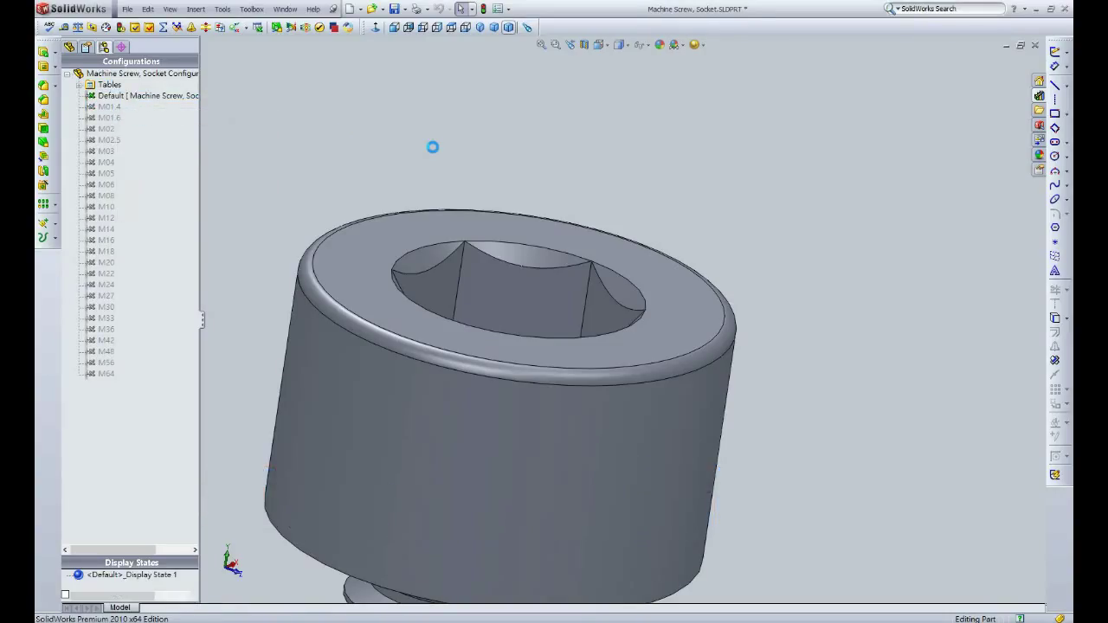
{"action": "scroll", "coordinate": [557, 259], "scroll_direction": "up", "scroll_amount": 3}
{"action": "scroll", "coordinate": [654, 384], "scroll_direction": "up", "scroll_amount": 2}
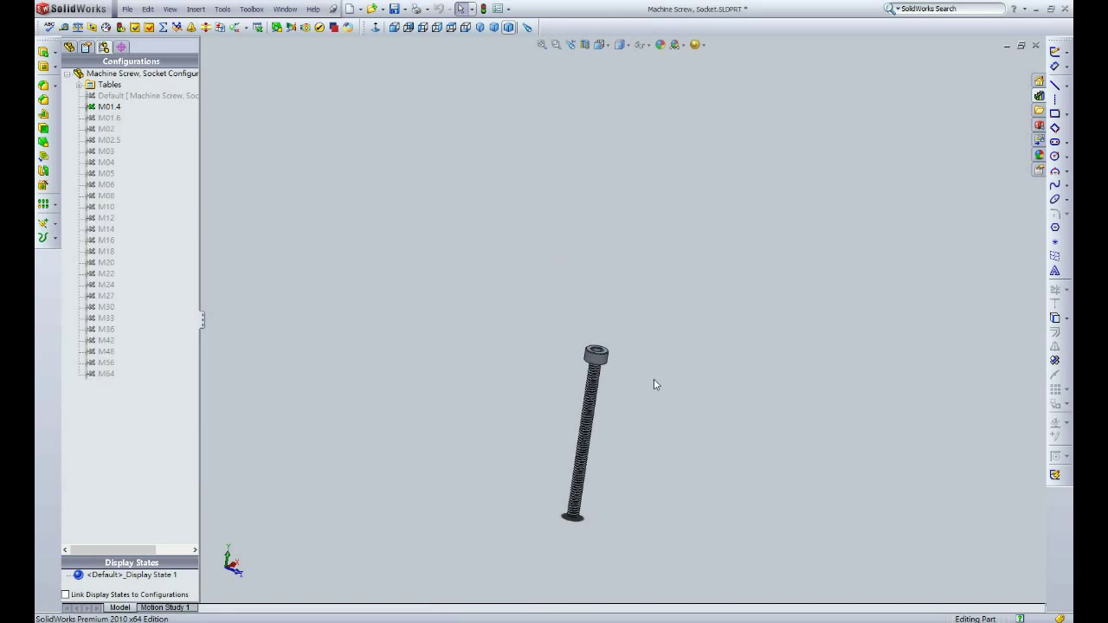
Set the bolt extrusion depth to 6 mm for all configurations
{"action": "left_click", "coordinate": [69, 47]}
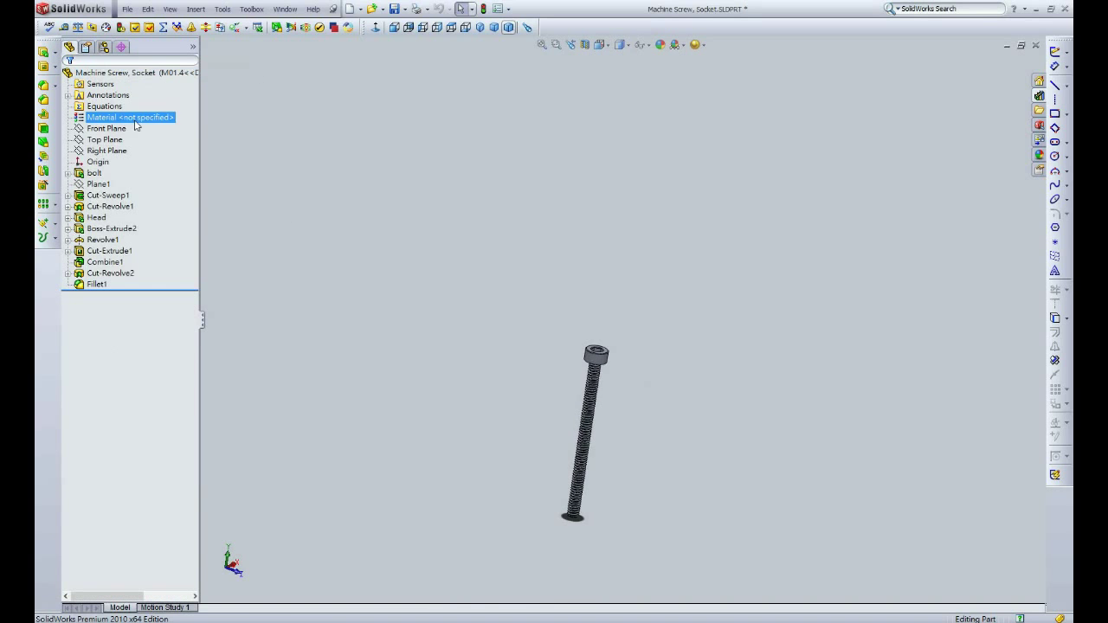
{"action": "left_click", "coordinate": [94, 173]}
{"action": "right_click", "coordinate": [97, 173]}
{"action": "left_click", "coordinate": [104, 143]}
{"action": "type", "text": "6"}
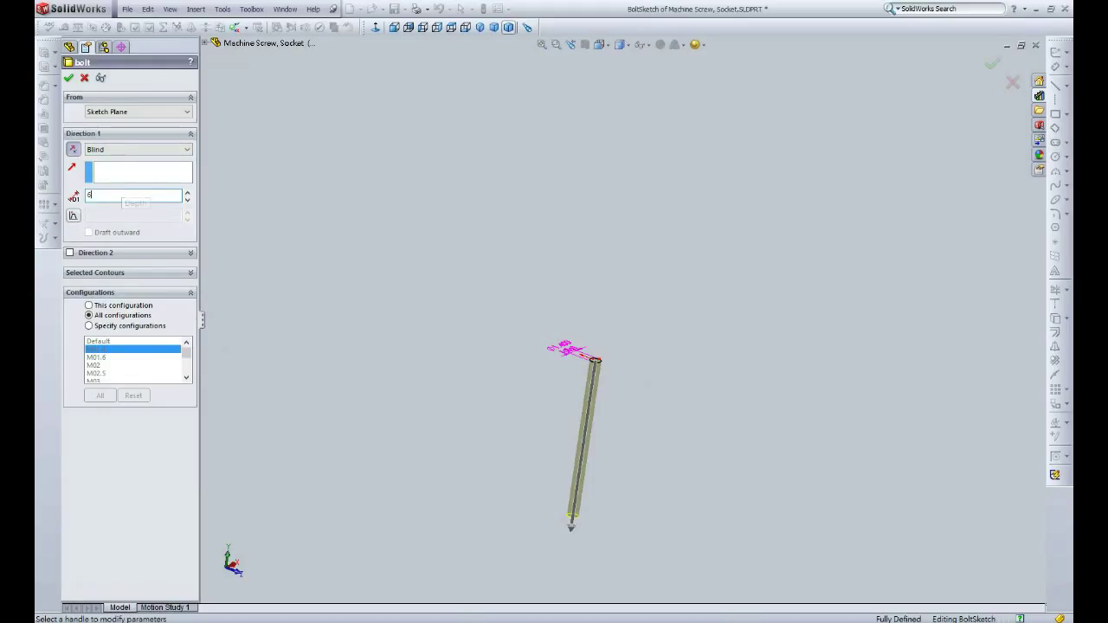
{"action": "key", "text": "Return"}
{"action": "left_click", "coordinate": [69, 78]}
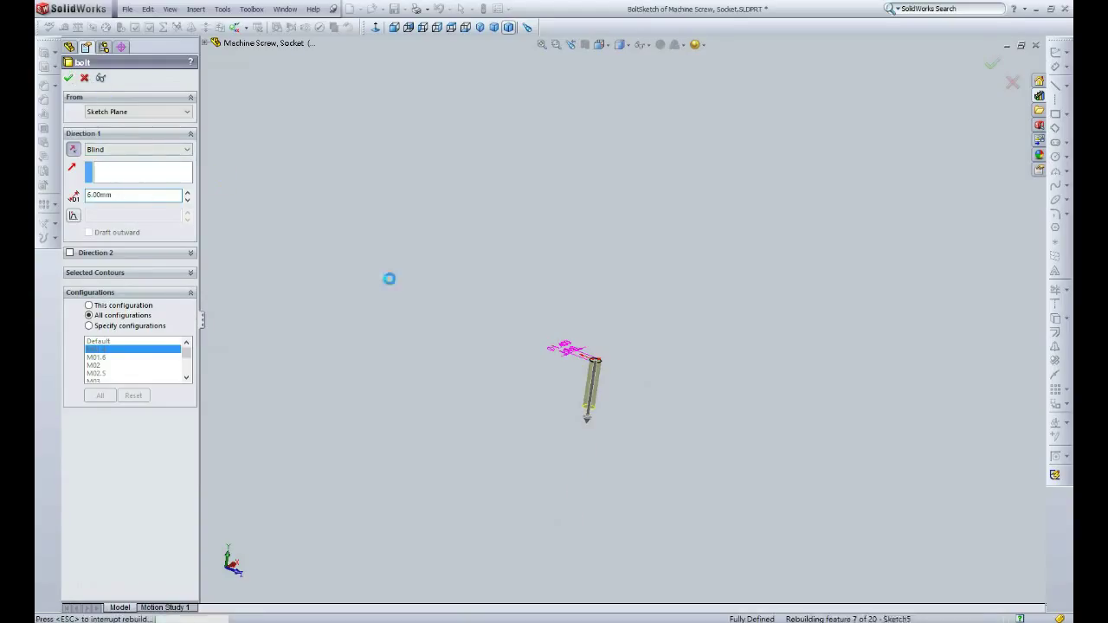
{"action": "scroll", "coordinate": [569, 381], "scroll_direction": "down", "scroll_amount": 5}
{"action": "mouse_move", "coordinate": [569, 381]}
{"action": "middle_mouse_down"}
{"action": "mouse_move", "coordinate": [592, 303]}
{"action": "mouse_move", "coordinate": [628, 420]}
{"action": "mouse_move", "coordinate": [433, 259]}
{"action": "middle_mouse_up"}
{"action": "scroll", "coordinate": [593, 303], "scroll_direction": "down", "scroll_amount": 3}
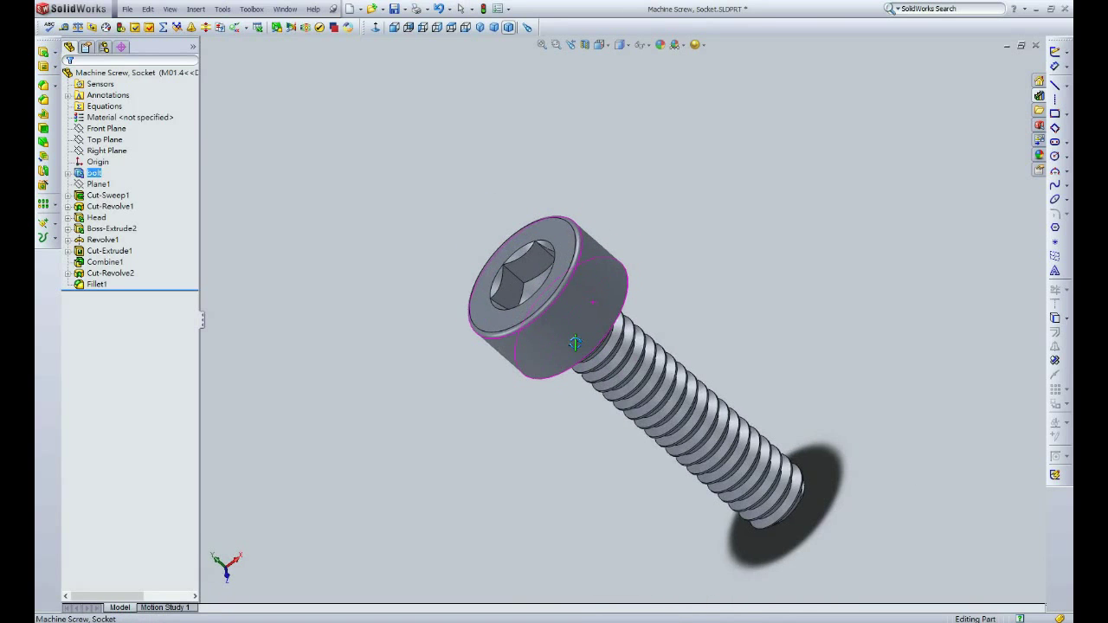
{"action": "left_click", "coordinate": [104, 48]}
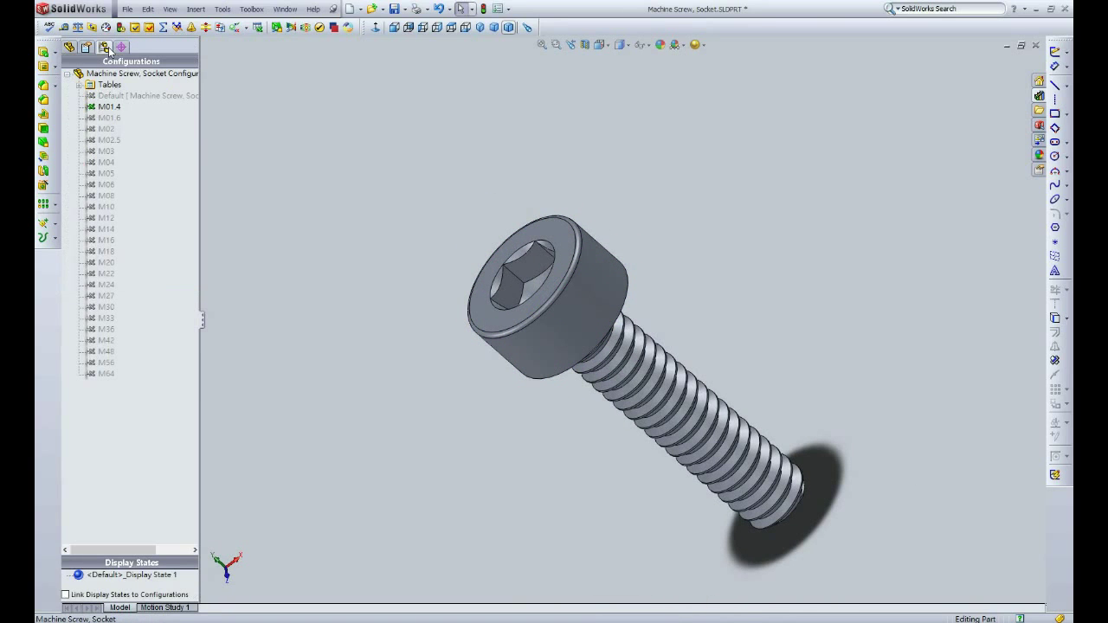
{"action": "right_click", "coordinate": [107, 373]}
Show the M64 configuration and lengthen its bolt extrusion to 250 mm
{"action": "left_click", "coordinate": [143, 382]}
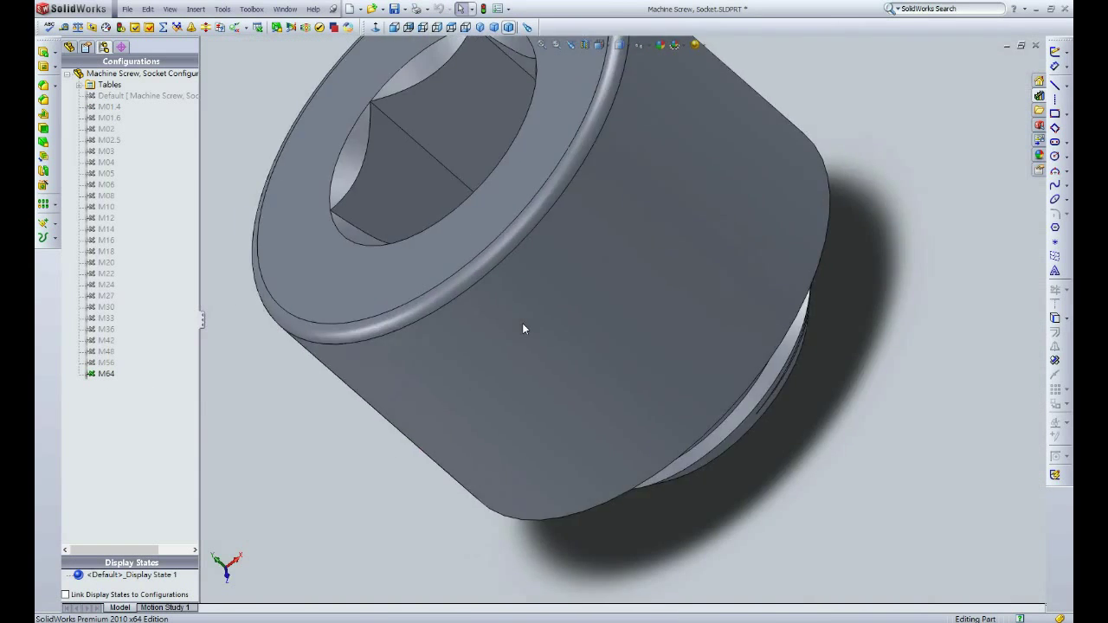
{"action": "key", "text": "f"}
{"action": "left_click", "coordinate": [69, 47]}
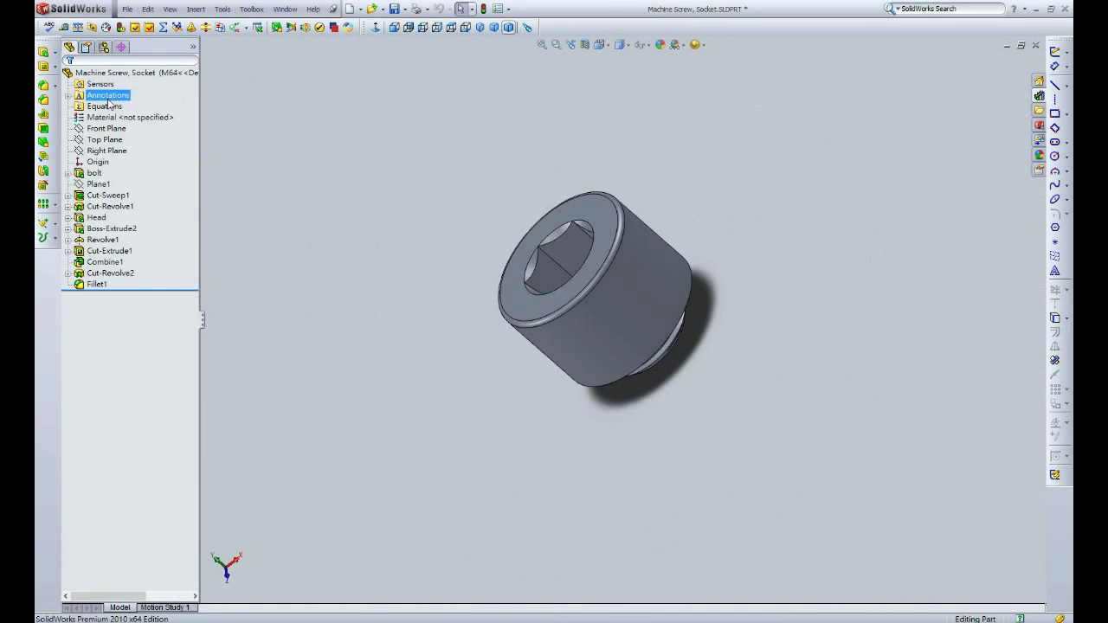
{"action": "right_click", "coordinate": [94, 173]}
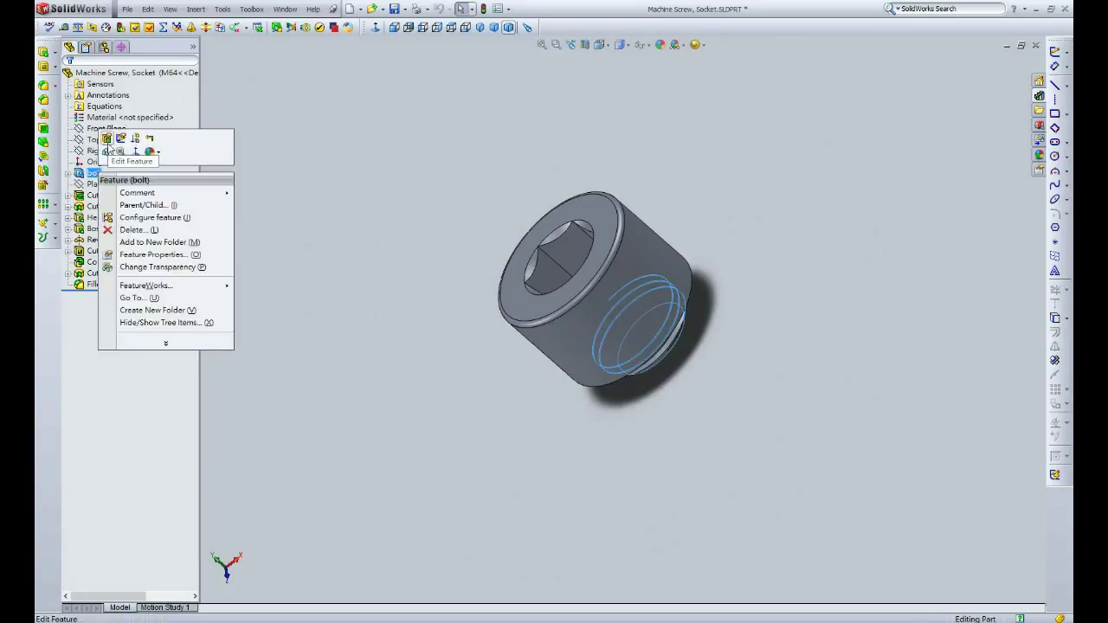
{"action": "left_click", "coordinate": [106, 141]}
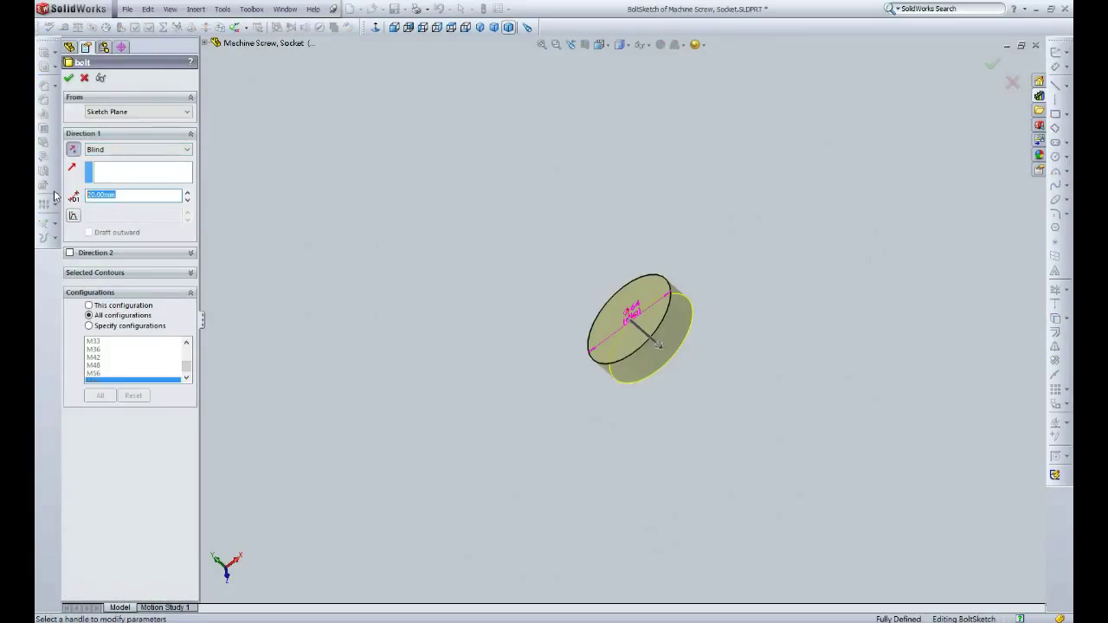
{"action": "key", "text": "Return"}
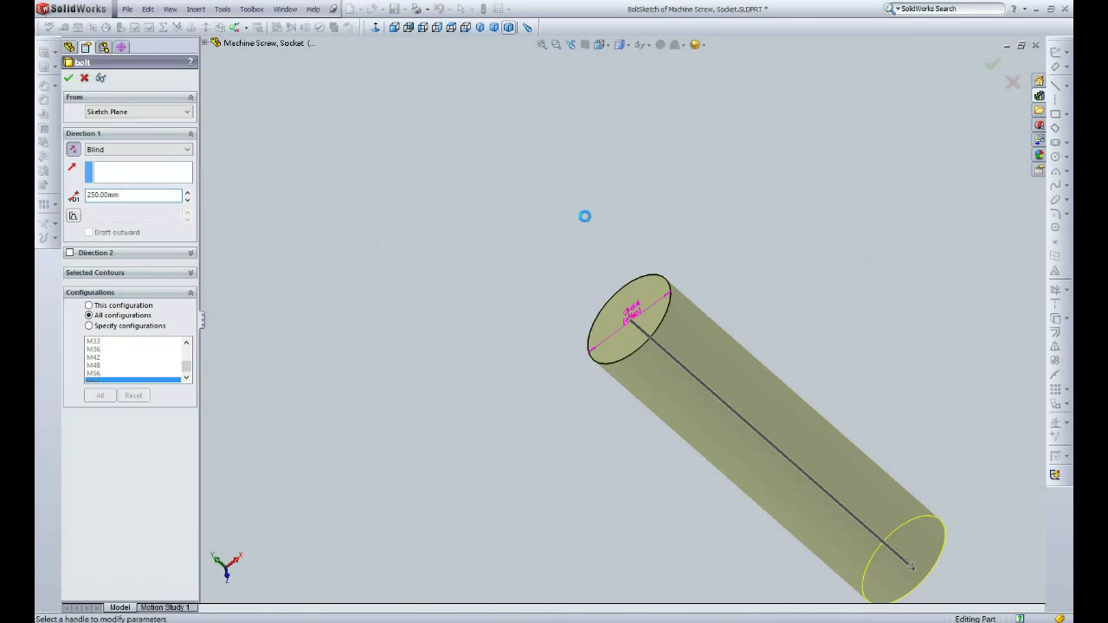
{"action": "middle_click_drag", "start_coordinate": [723, 401], "coordinate": [708, 372]}
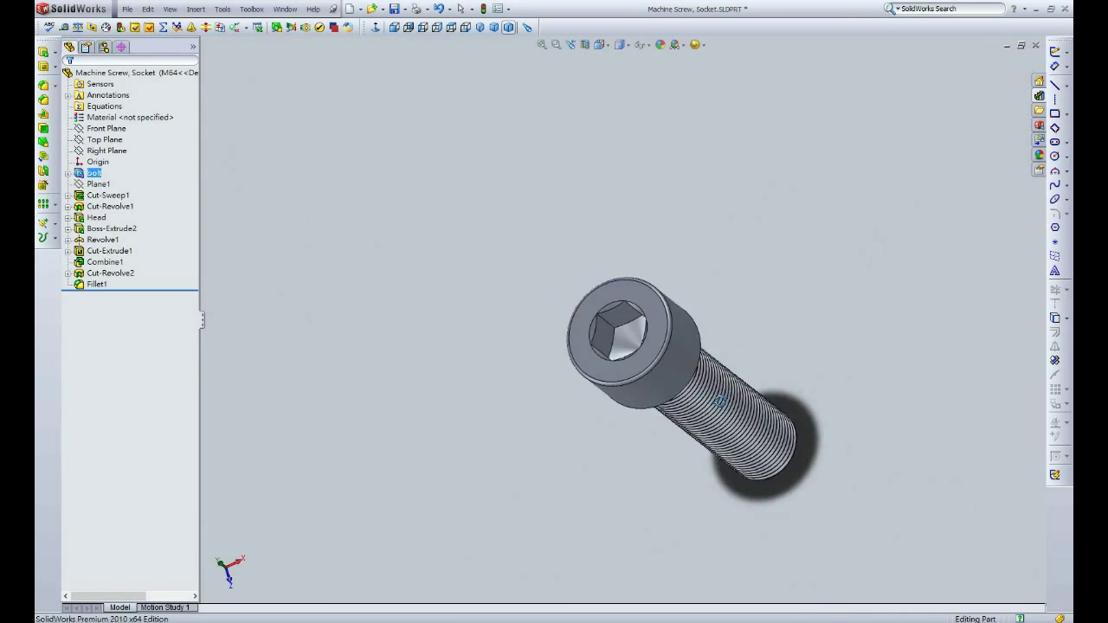
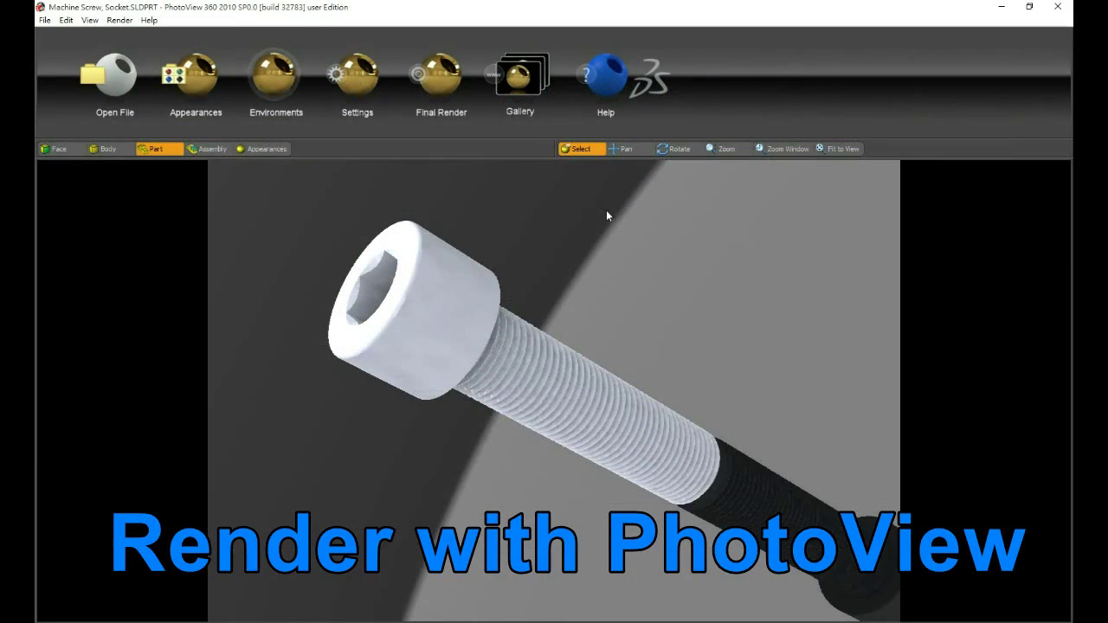
Set the render output to 1280 × 720 with 2.0 W/srm2 brightness
{"action": "left_click", "coordinate": [357, 78]}
{"action": "type", "text": "1280"}
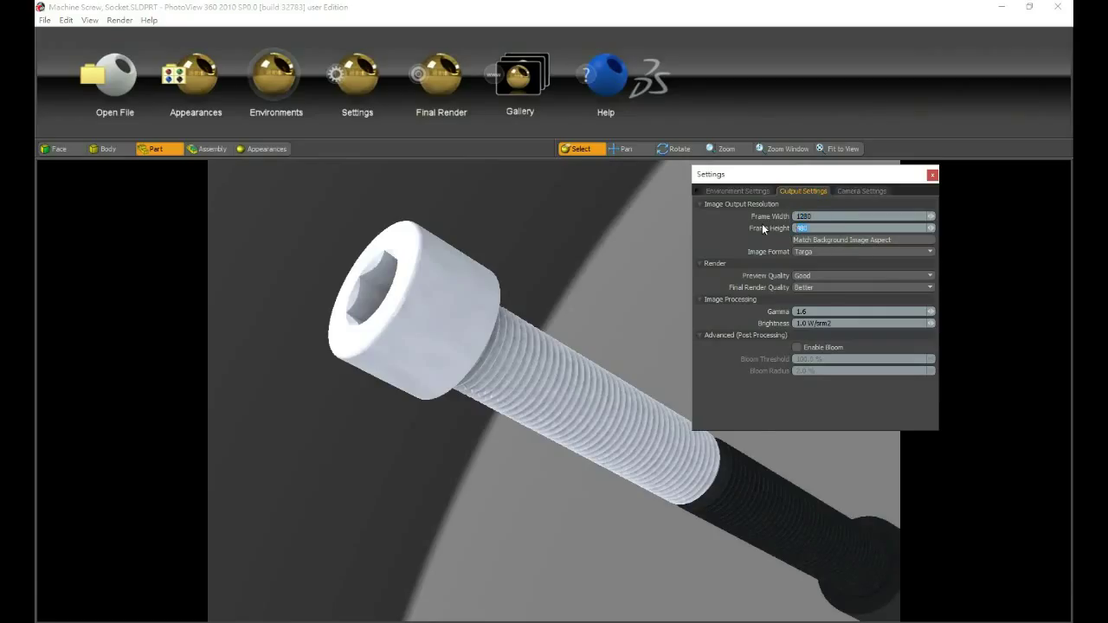
{"action": "type", "text": "720"}
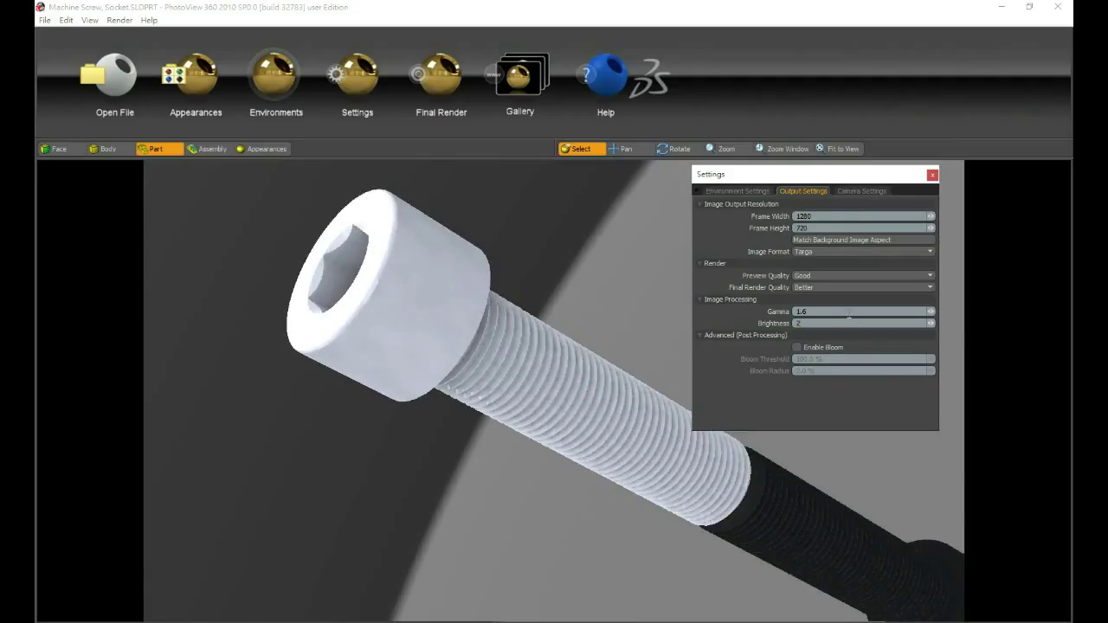
{"action": "left_click", "coordinate": [931, 175]}
Apply the 3 point blue environment and brushed brass to the screw, turned to show its socket head
{"action": "left_click", "coordinate": [281, 86]}
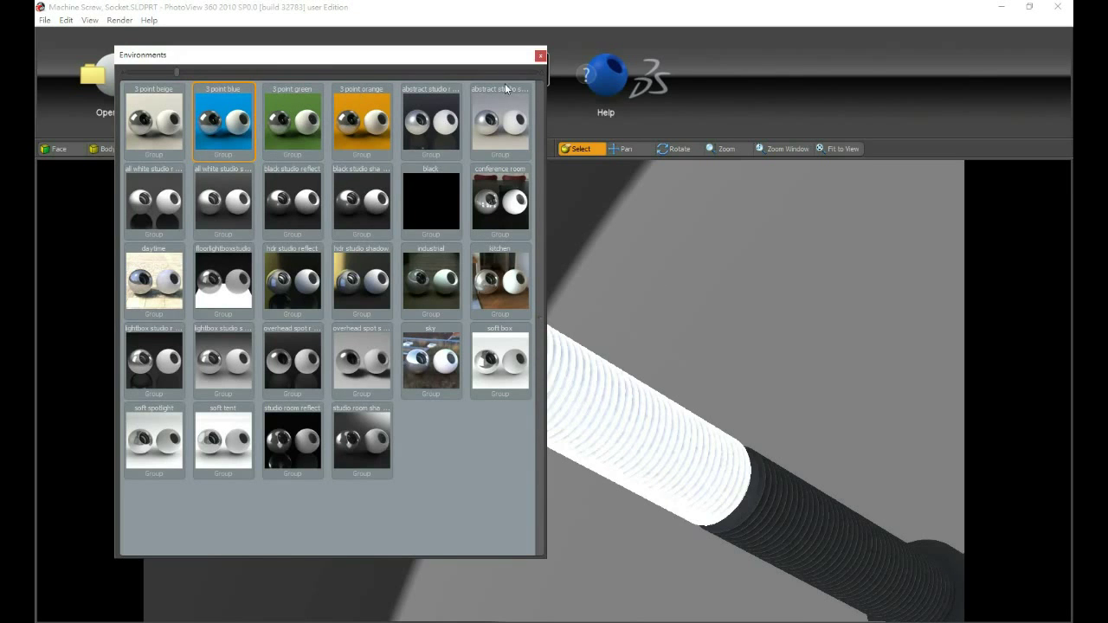
{"action": "left_click", "coordinate": [540, 56]}
{"action": "left_click", "coordinate": [190, 73]}
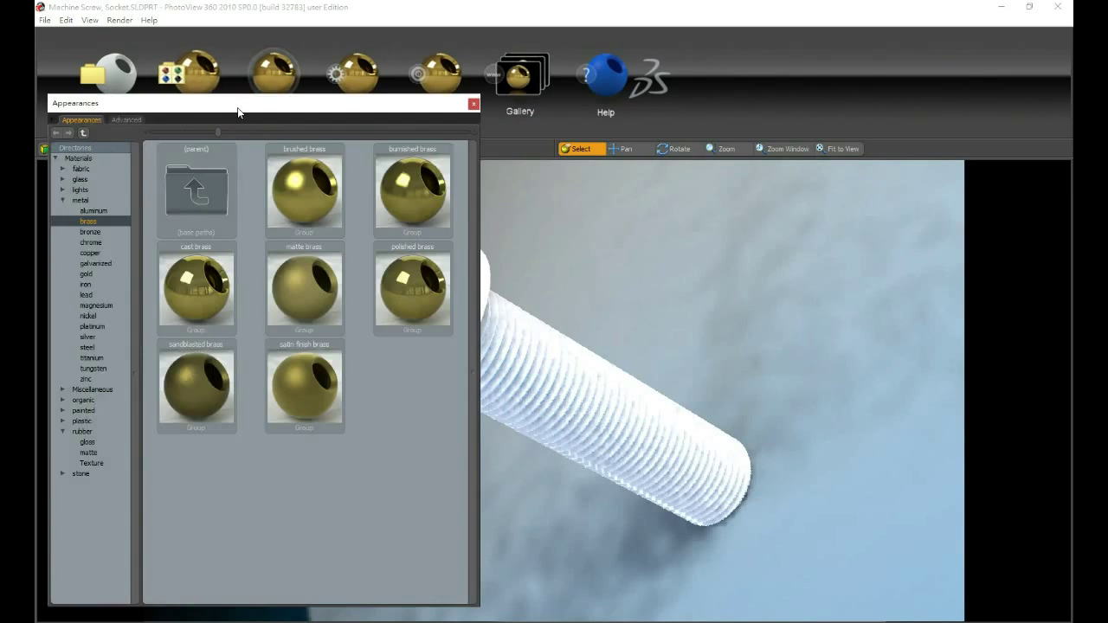
{"action": "left_click", "coordinate": [292, 200]}
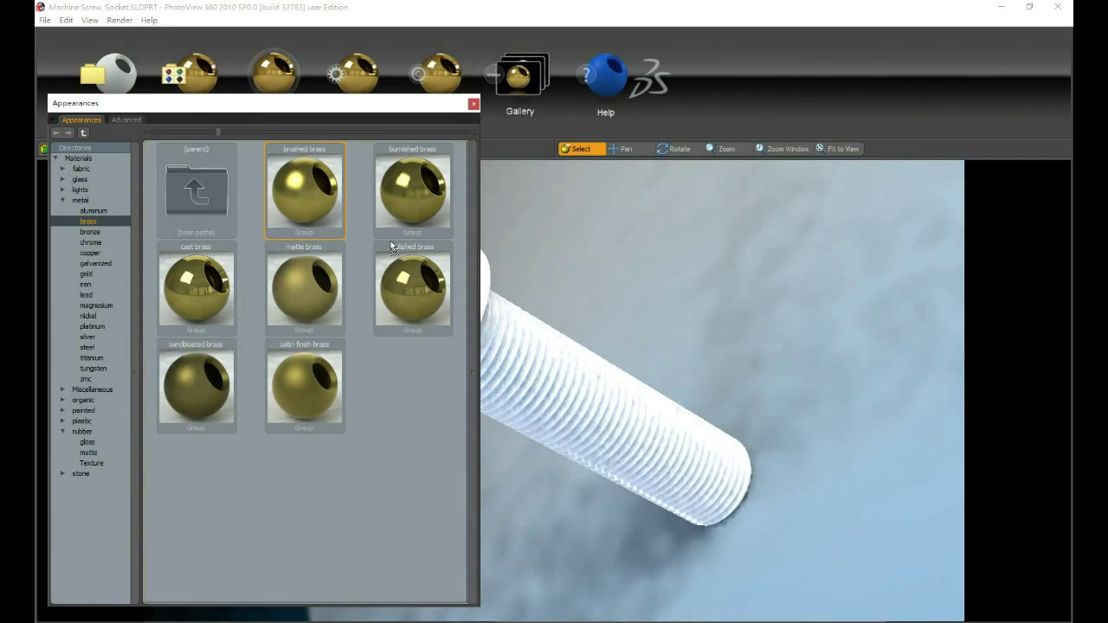
{"action": "left_click", "coordinate": [474, 104]}
{"action": "middle_click_drag", "start_coordinate": [416, 252], "coordinate": [787, 330]}
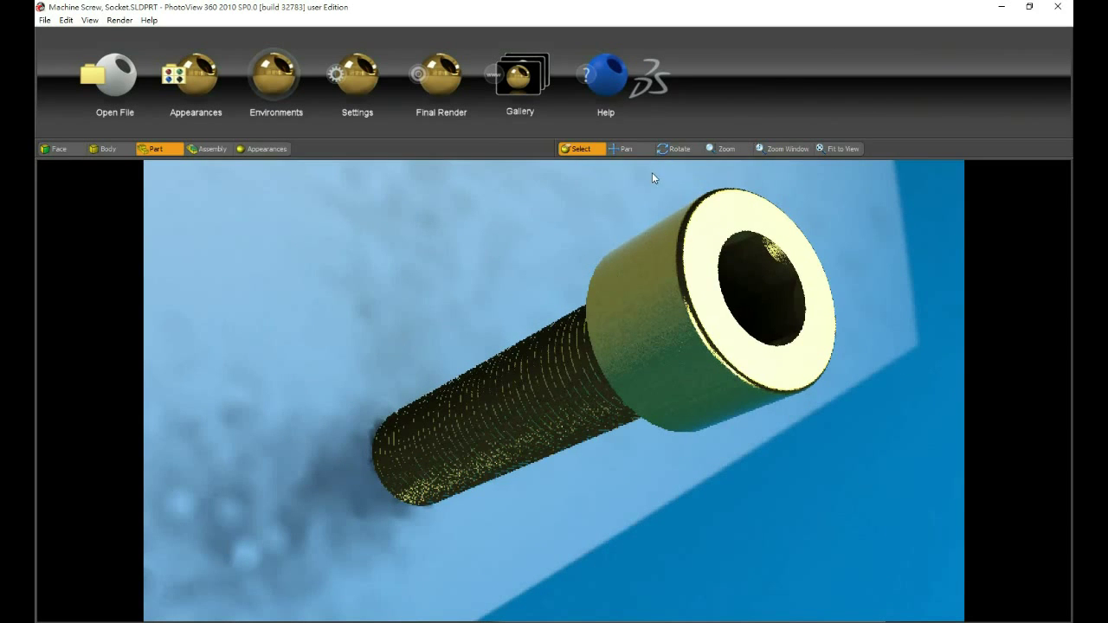
Pan the screw lower left, zoom in closer, and launch the 1280 × 720 final render
{"action": "left_click", "coordinate": [623, 149]}
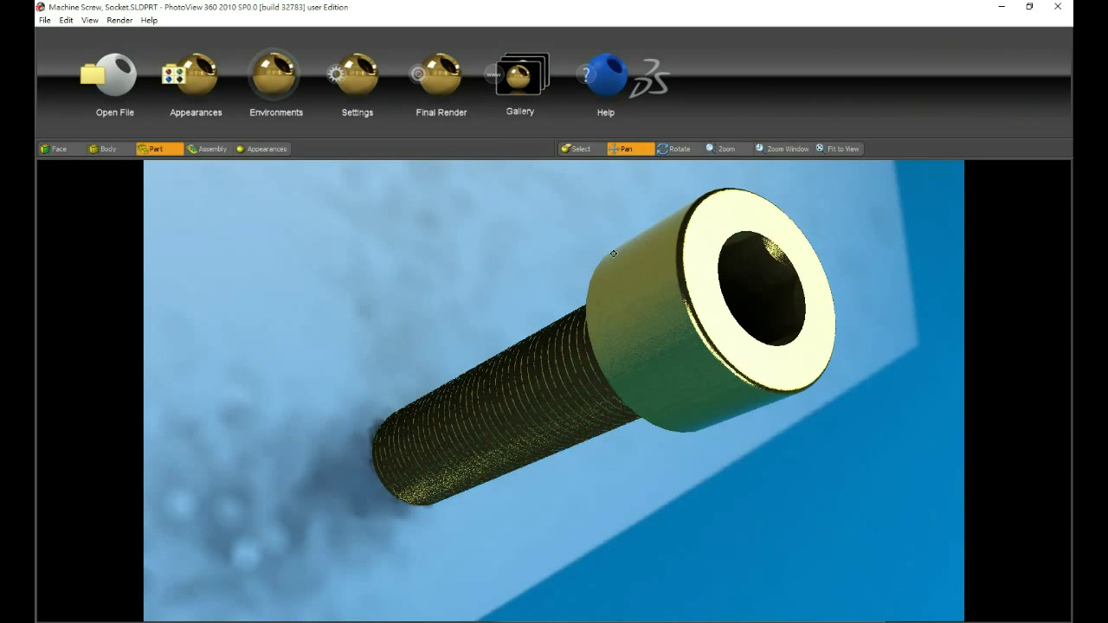
{"action": "left_click_drag", "start_coordinate": [771, 244], "coordinate": [605, 263]}
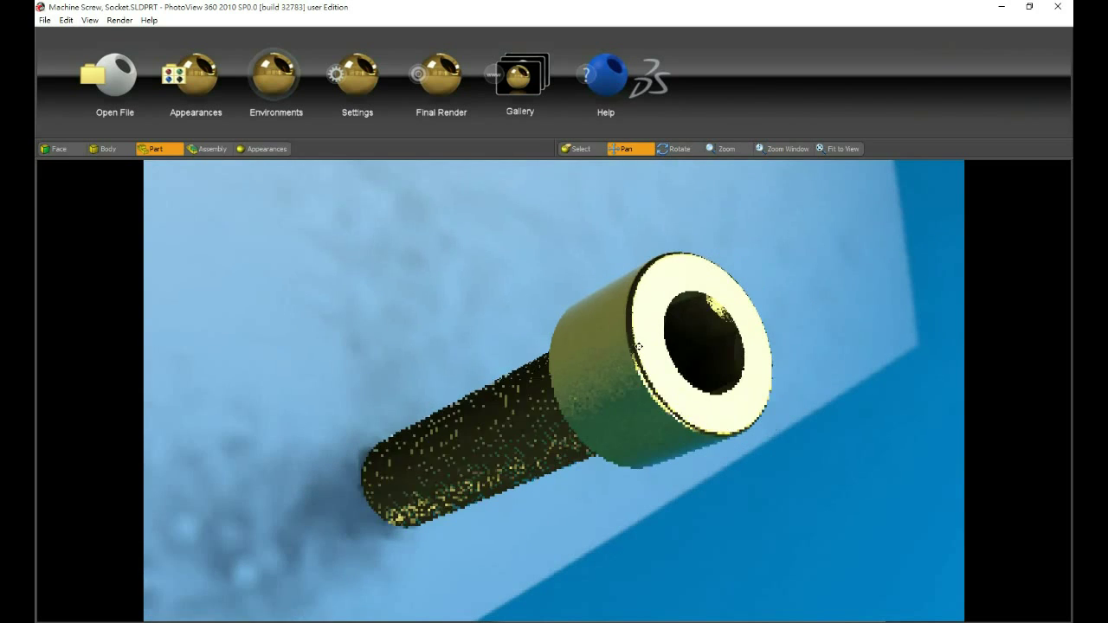
{"action": "scroll", "coordinate": [628, 363], "scroll_direction": "up", "scroll_amount": 1}
{"action": "scroll", "coordinate": [612, 390], "scroll_direction": "up", "scroll_amount": 1}
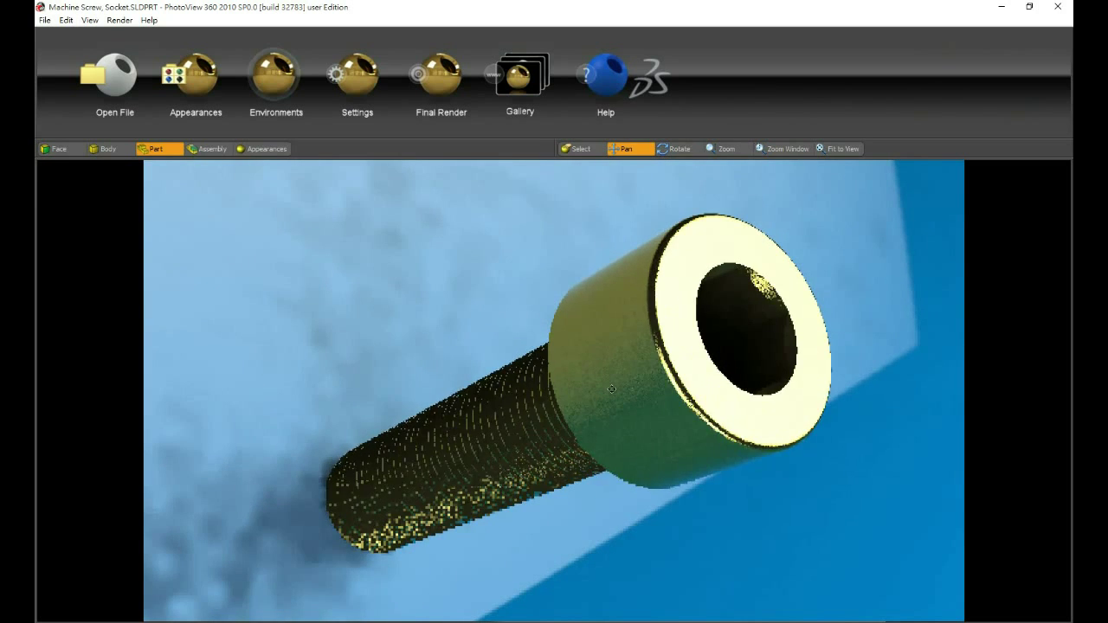
{"action": "scroll", "coordinate": [611, 390], "scroll_direction": "up", "scroll_amount": 1}
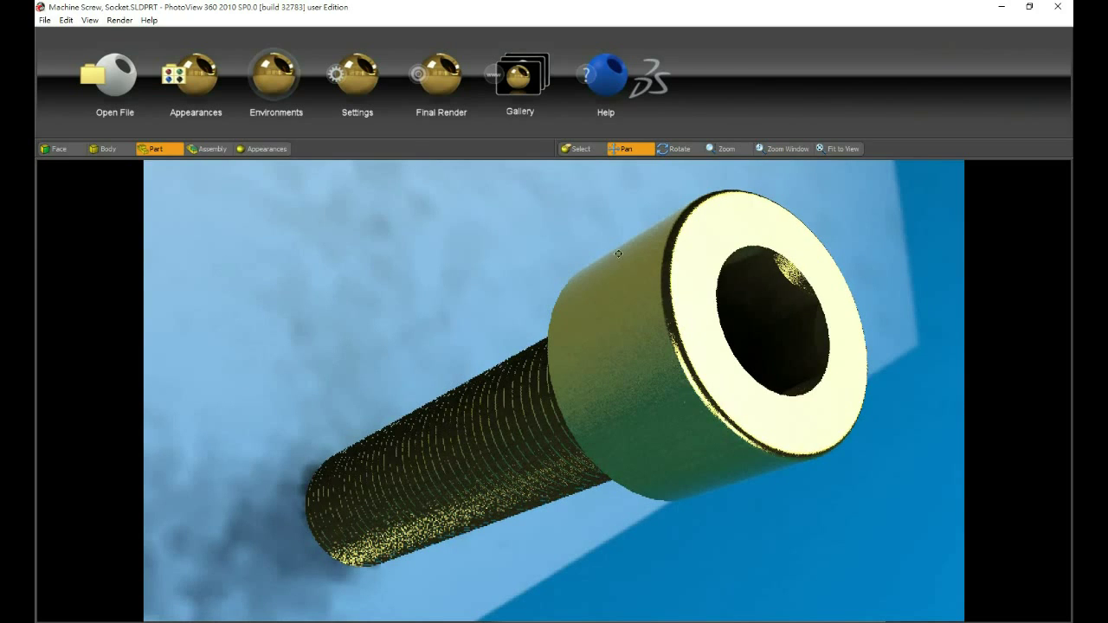
{"action": "left_click", "coordinate": [442, 83]}
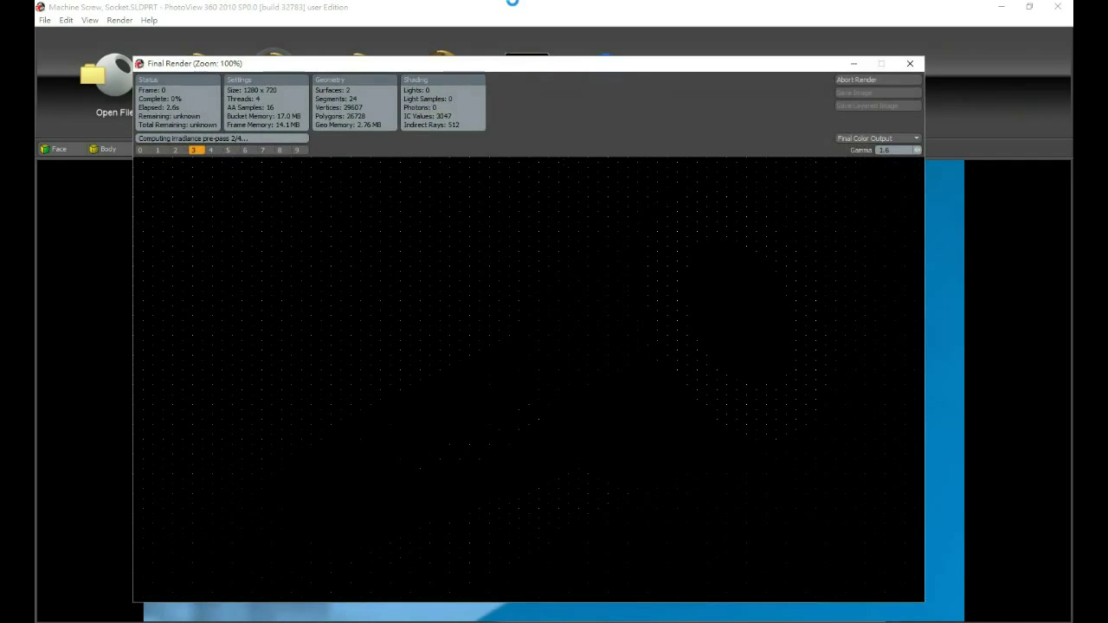